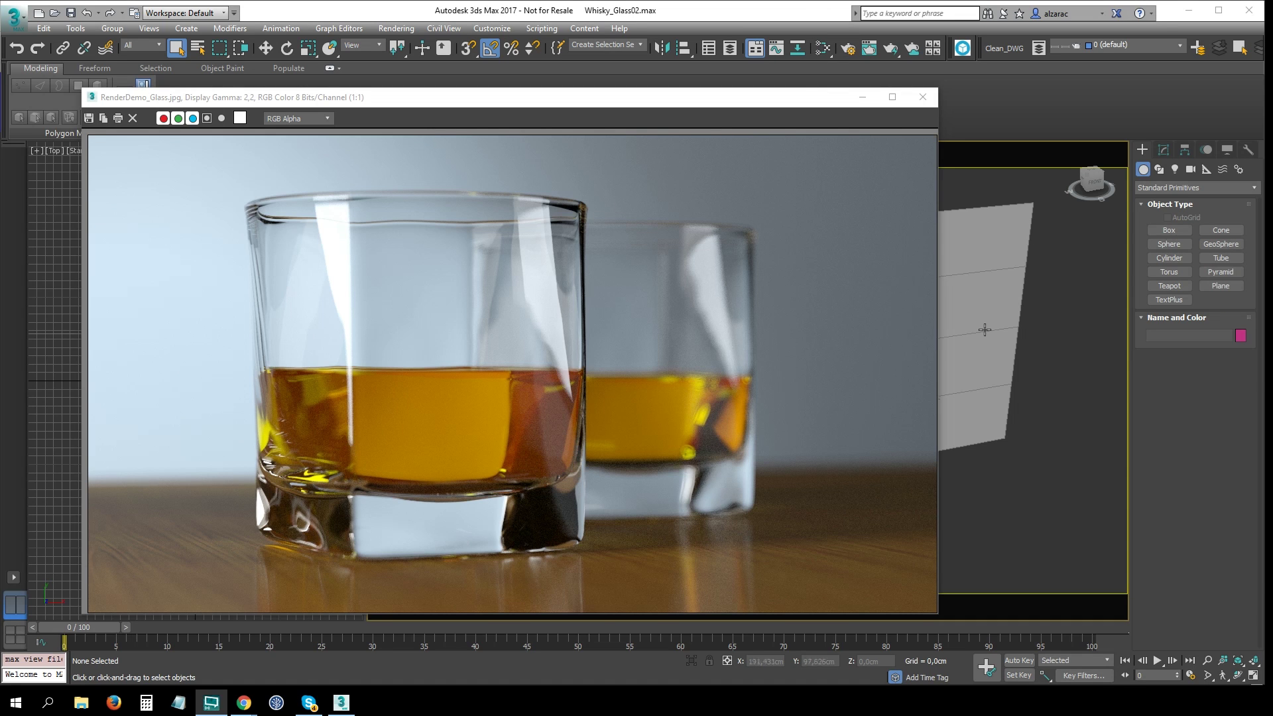
Shrink the reference render window, zoom it to 1:2 and move it down-left.
left_click_drag(937, 612, 648, 407)
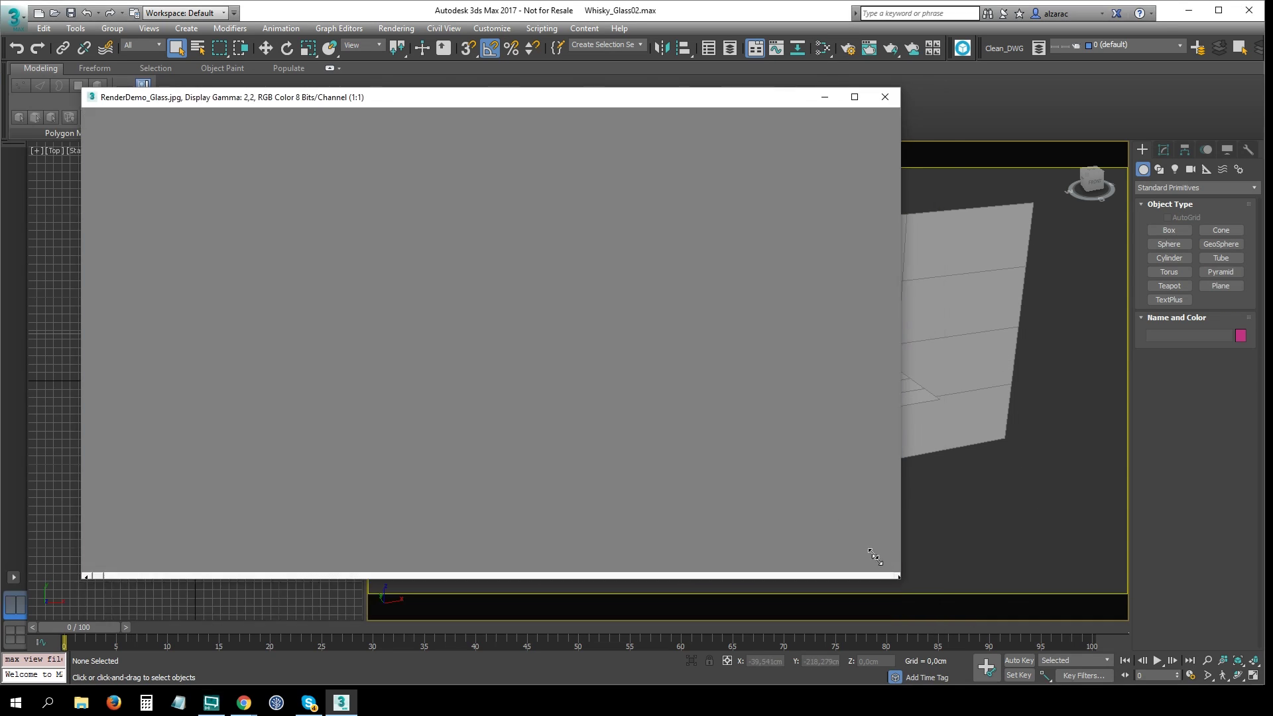
scroll(520, 358, "down", 1)
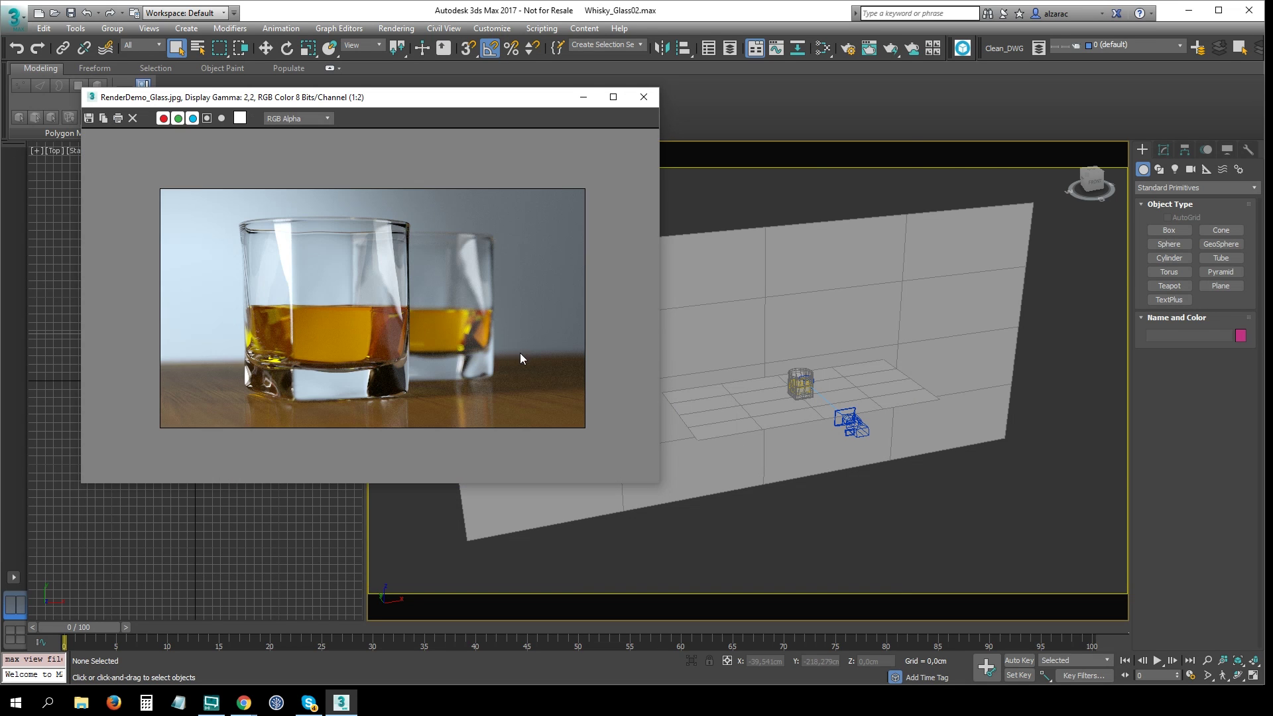
left_click_drag(450, 101, 415, 197)
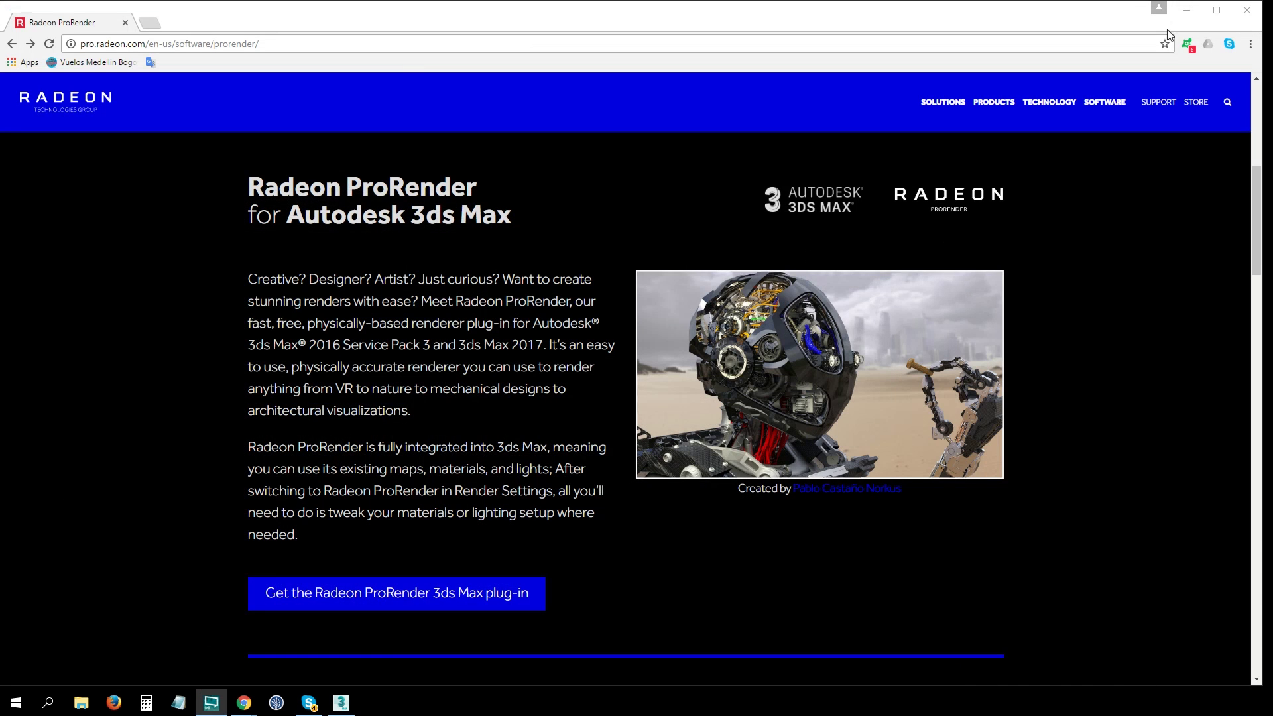
Review the Radeon ProRender page and its URL, then return to 3ds Max and open Render Setup.
left_click_drag(1259, 206, 1270, 111)
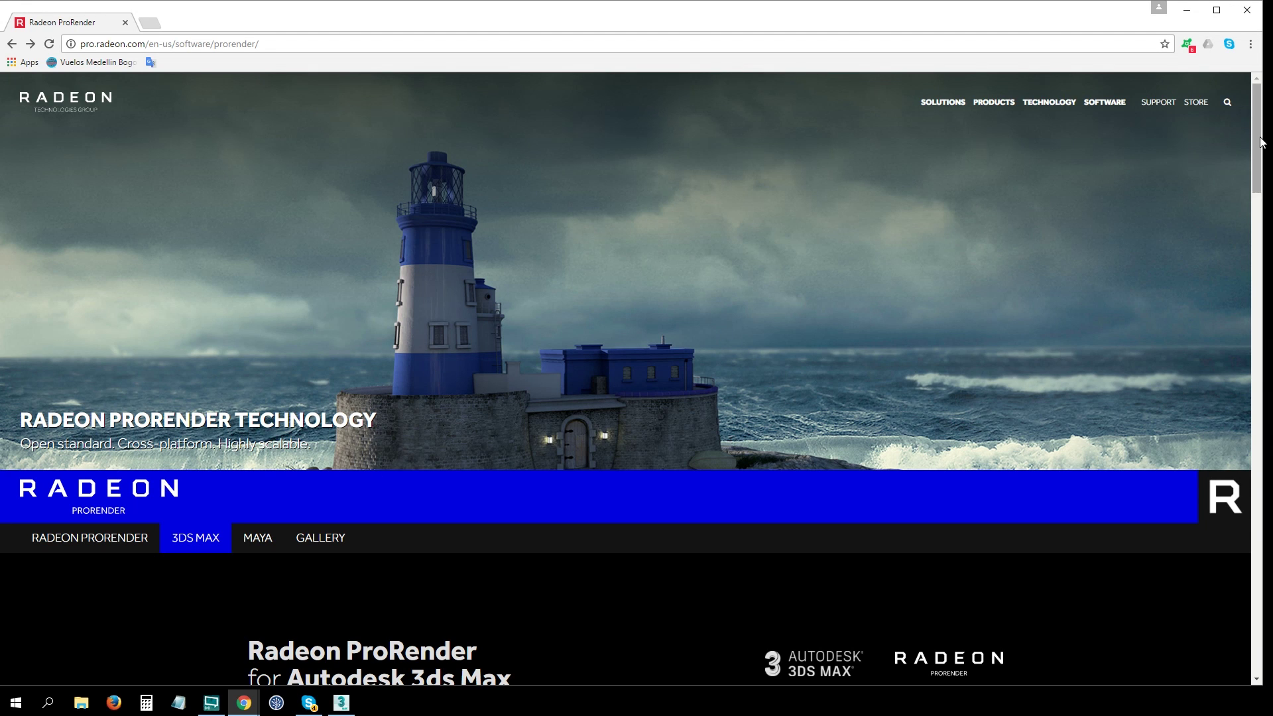
left_click_drag(259, 44, 75, 53)
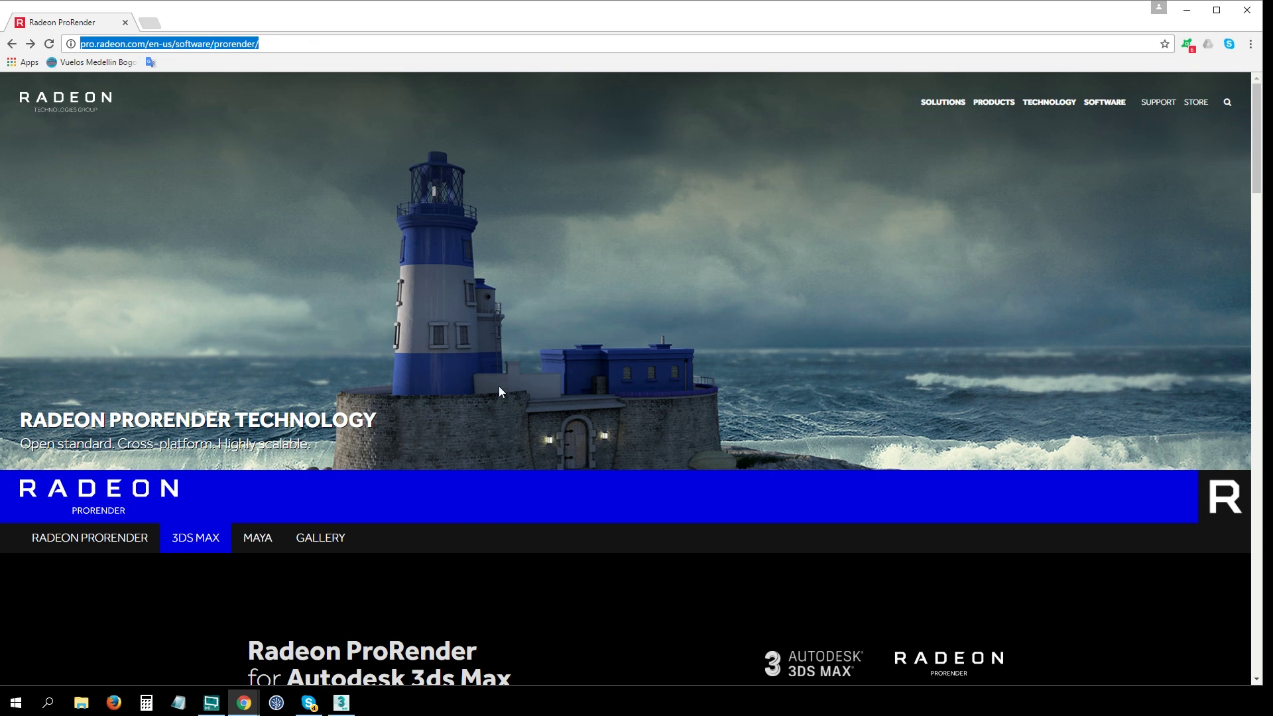
left_click(342, 703)
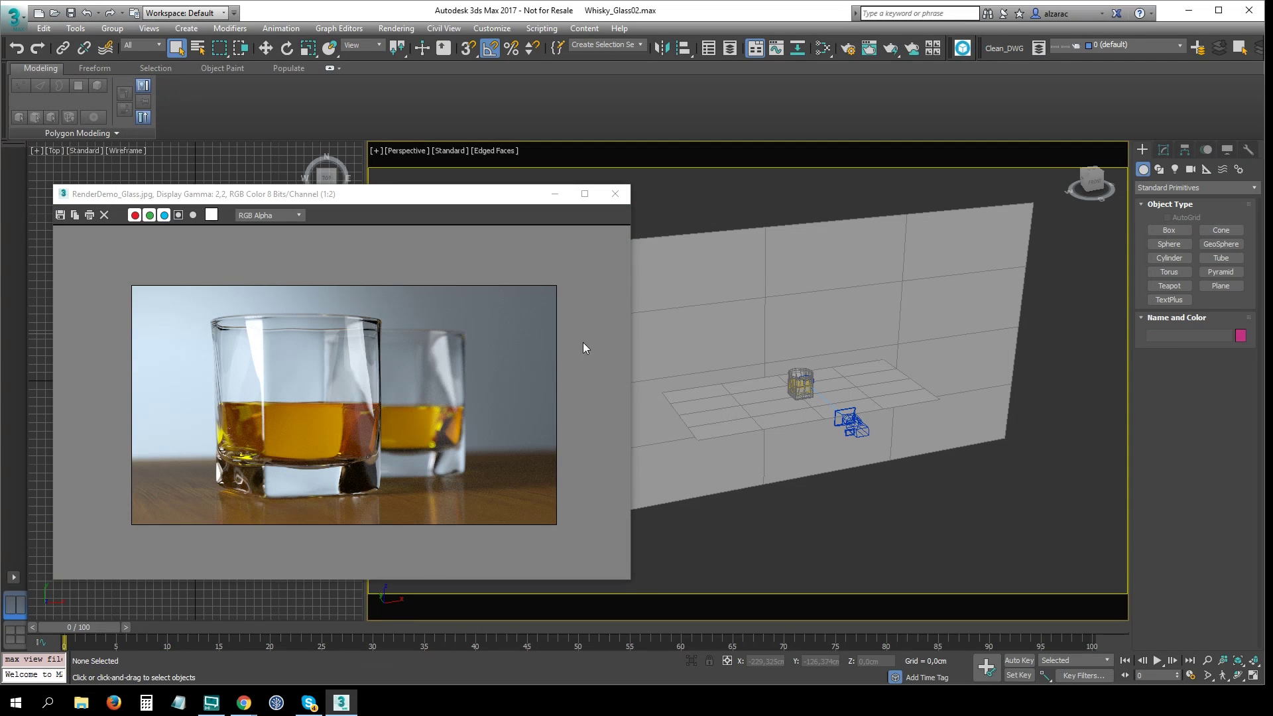
left_click_drag(468, 196, 440, 205)
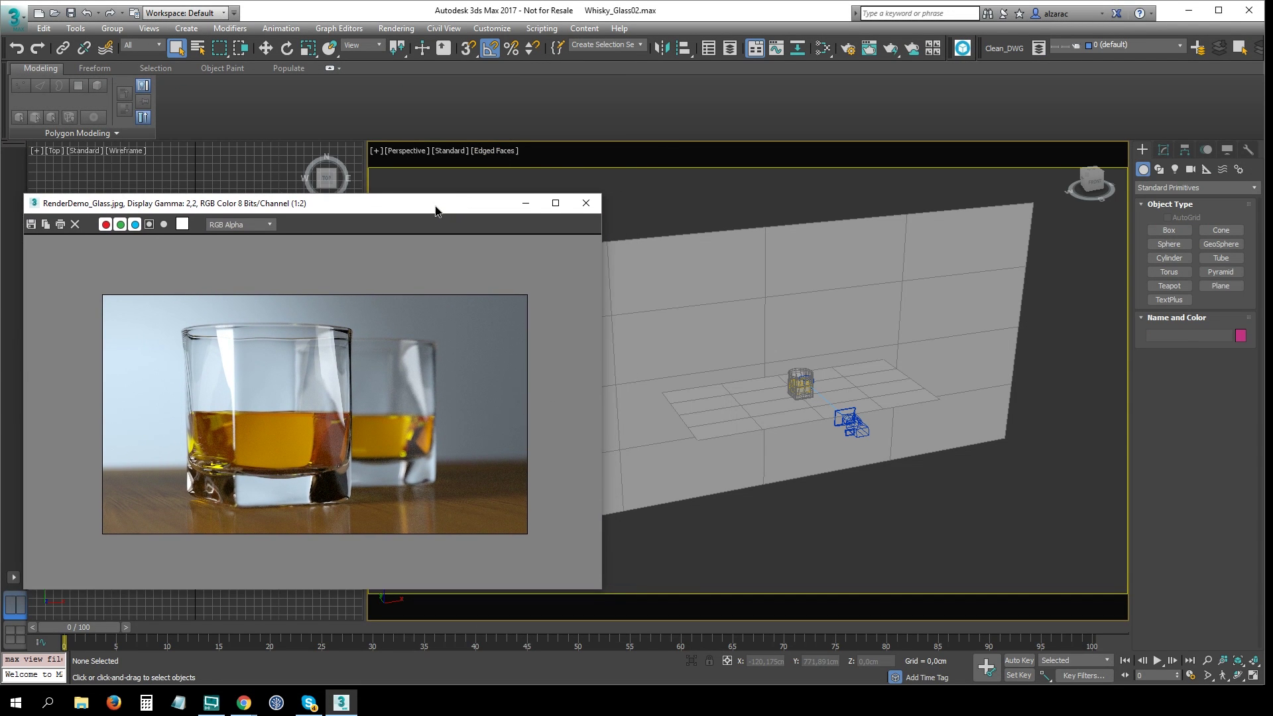
middle_click_drag(867, 342, 869, 344)
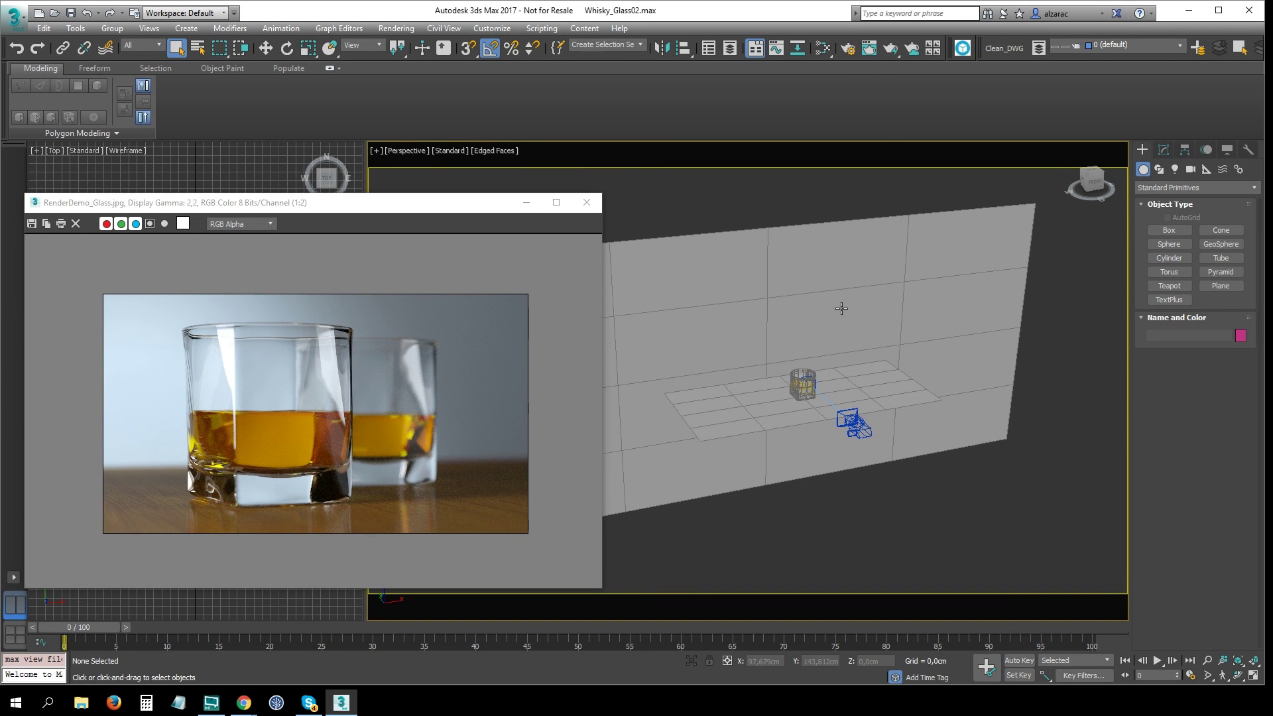
left_click(848, 49)
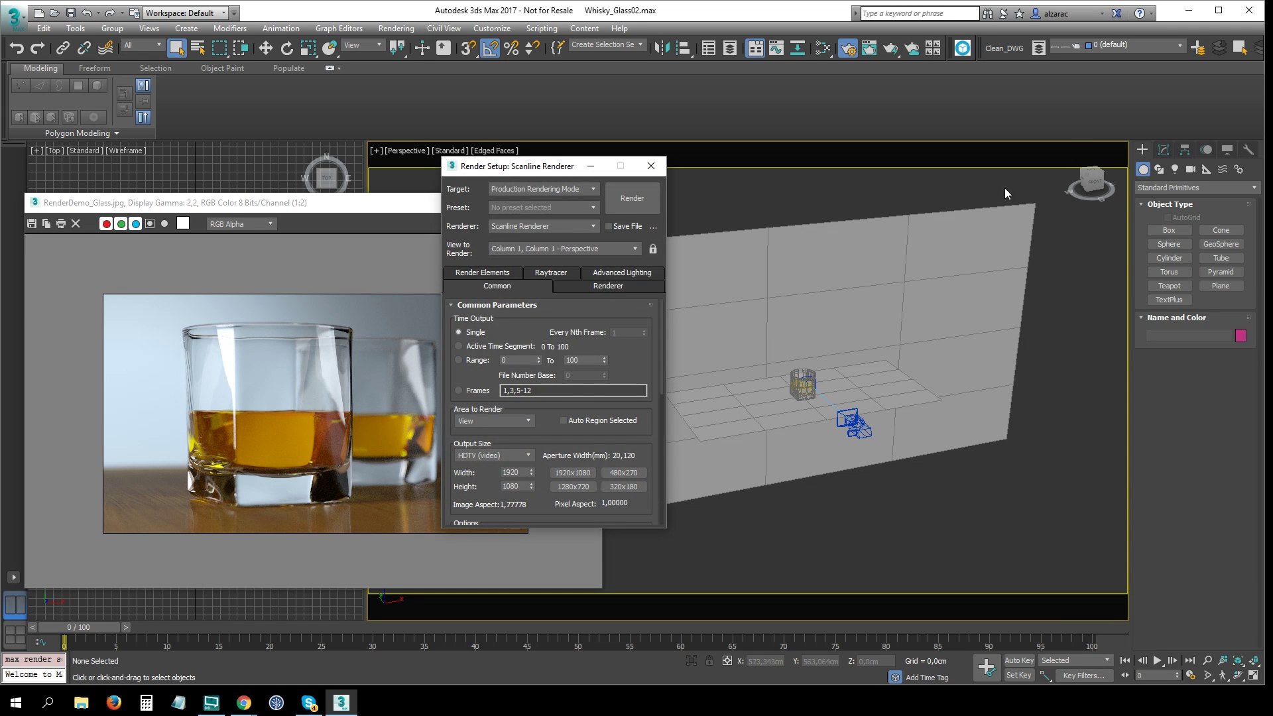
Set the Render Setup target to ActiveShade Mode and the renderer to Radeon ProRender.
left_click(579, 190)
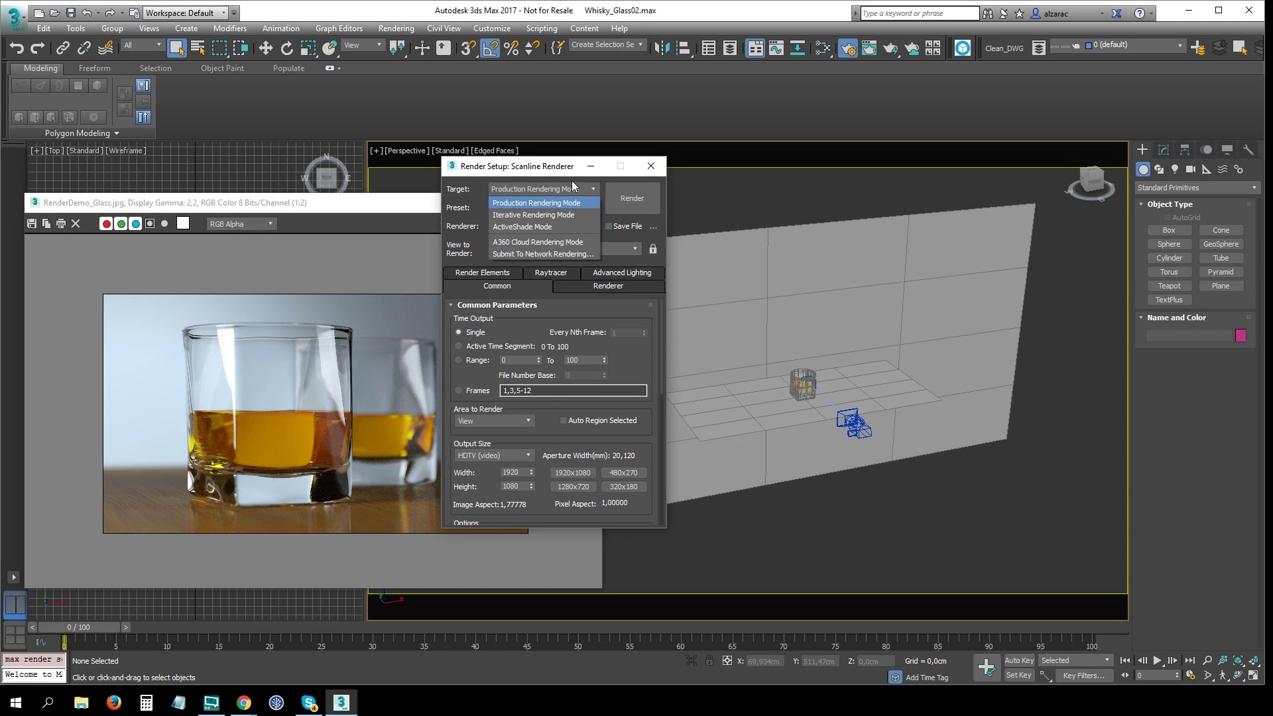
left_click(543, 228)
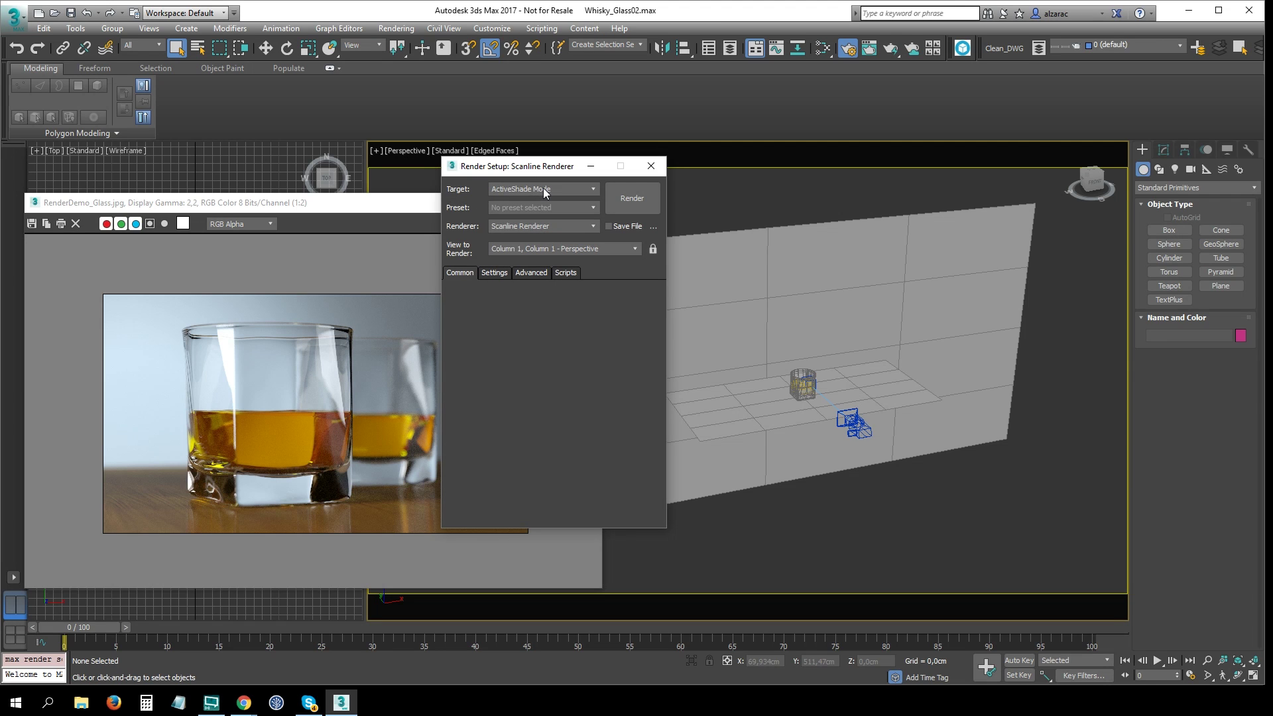
left_click(585, 227)
left_click(541, 265)
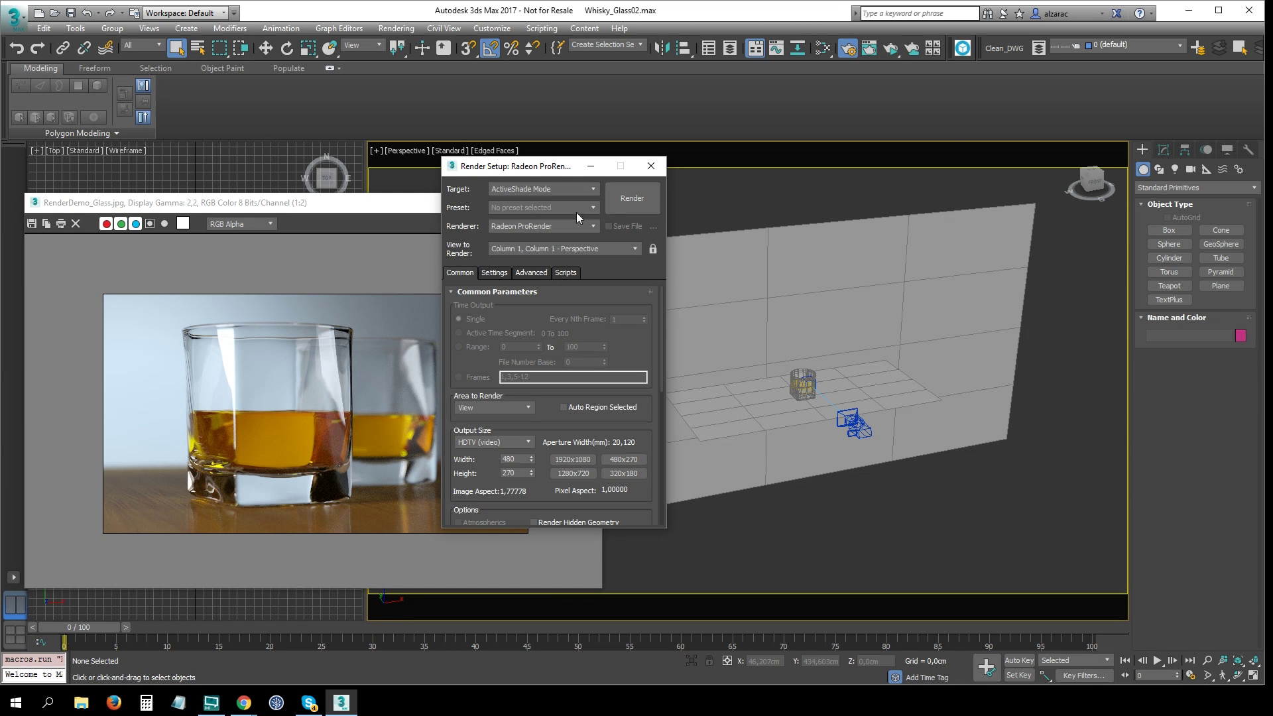
Move Render Setup and the reference render window aside and orbit closer to the glass.
mouse_move(520, 169)
left_mouse_down()
mouse_move(653, 170)
mouse_move(1047, 217)
mouse_move(999, 219)
left_mouse_up()
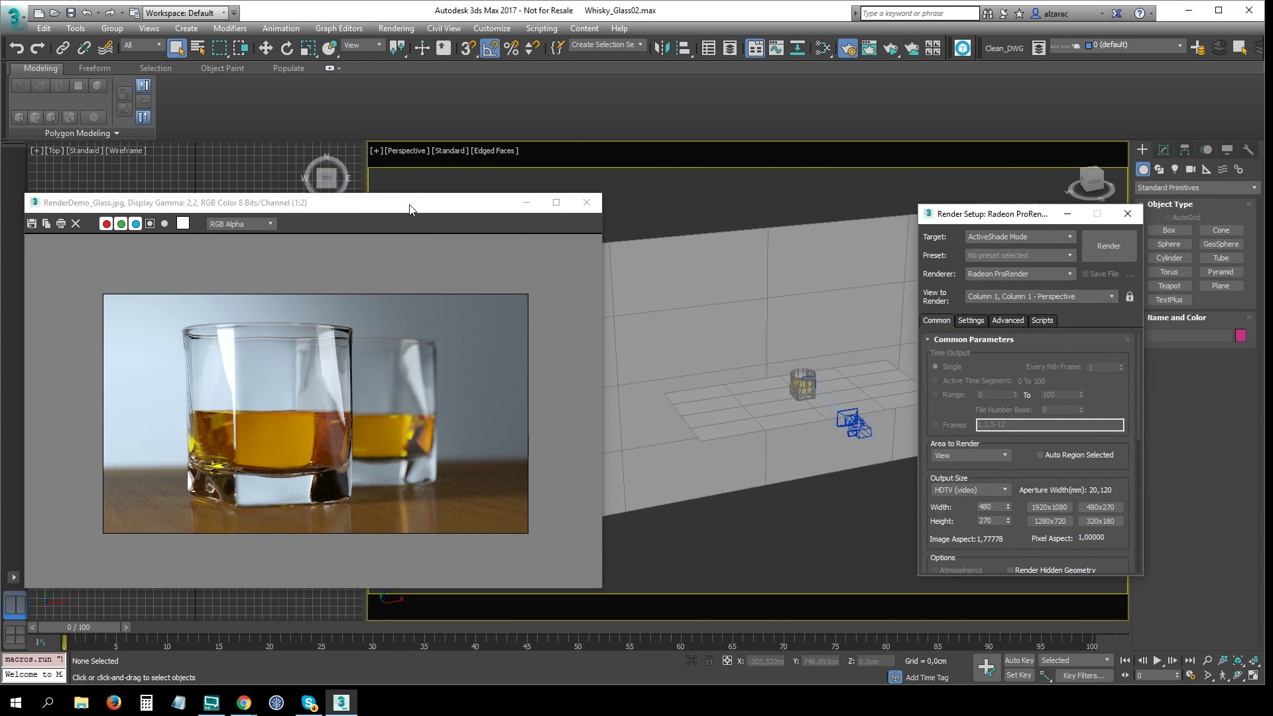
mouse_move(409, 209)
left_mouse_down()
mouse_move(448, 456)
mouse_move(422, 527)
left_mouse_up()
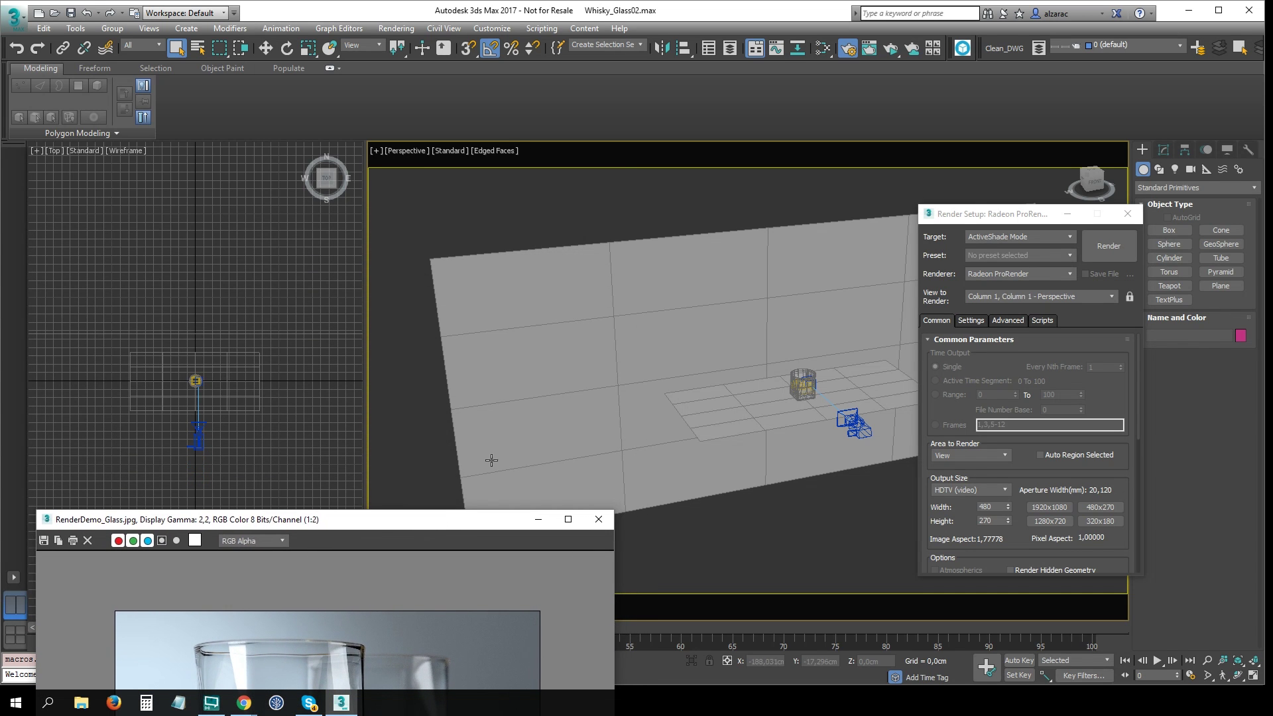
mouse_move(747, 289)
middle_mouse_down("alt")
mouse_move(755, 345)
mouse_move(761, 329)
middle_mouse_up("alt")
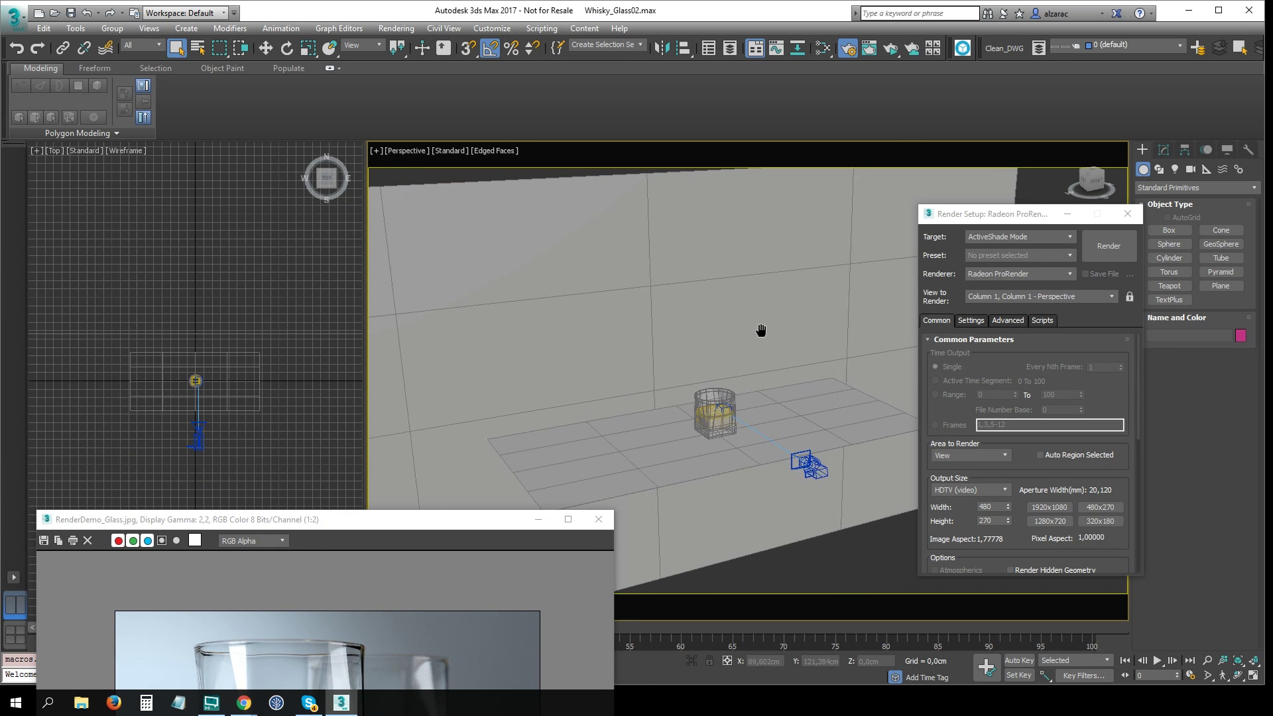
Start the ActiveShade preview, orbit the perspective view and move the preview to the centre.
left_click(1096, 246)
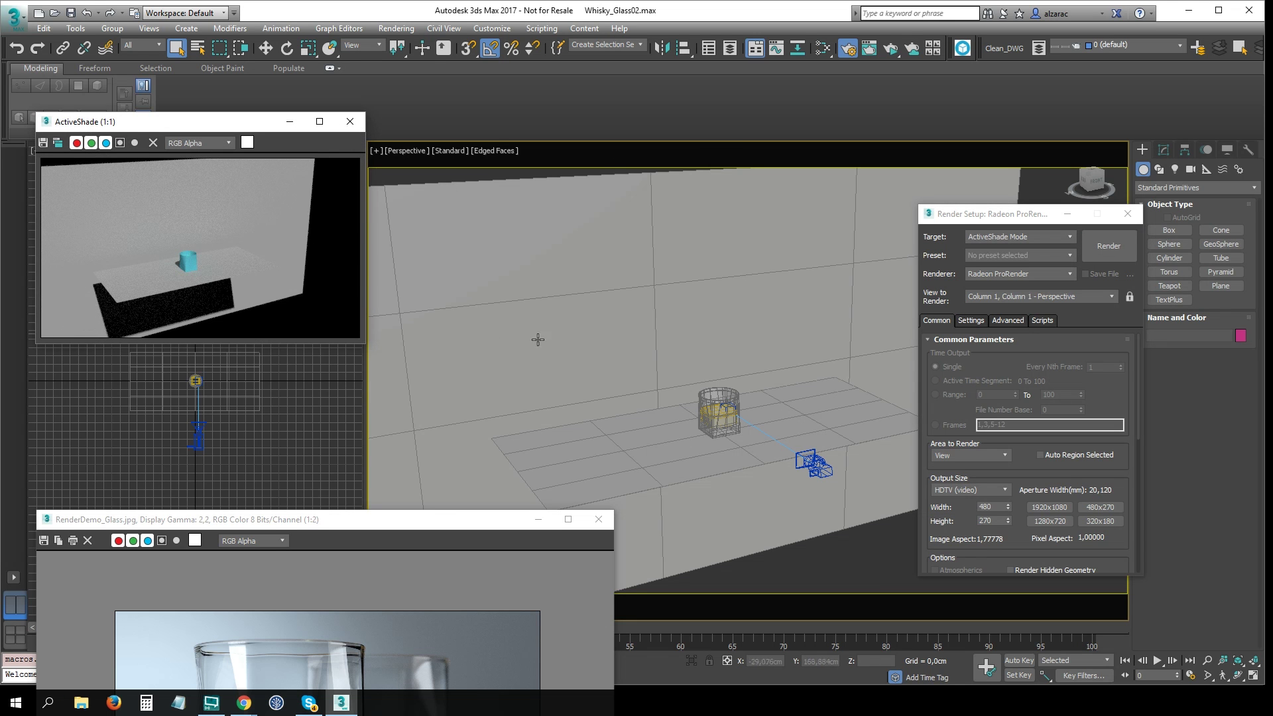
mouse_move(538, 339)
middle_mouse_down("alt")
mouse_move(630, 321)
mouse_move(760, 383)
middle_mouse_up("alt")
scroll(760, 382, "up", 3)
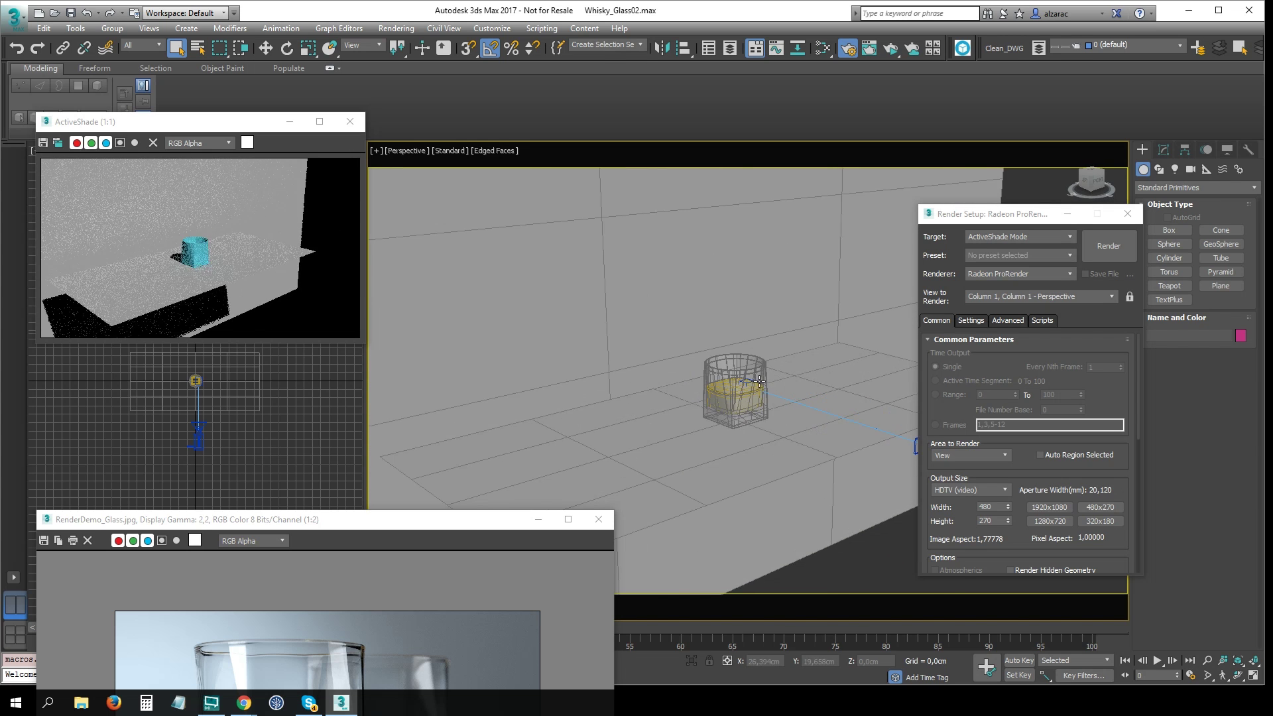
scroll(760, 382, "up", 3)
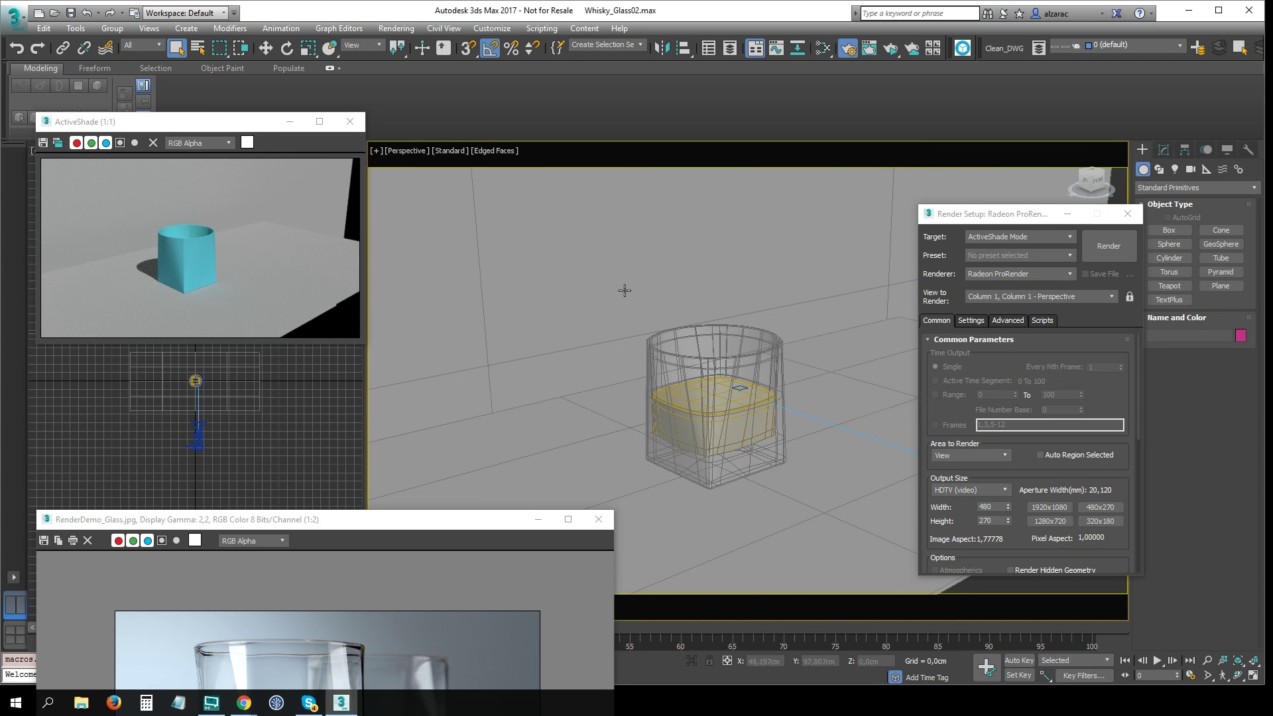
scroll(637, 286, "down", 5)
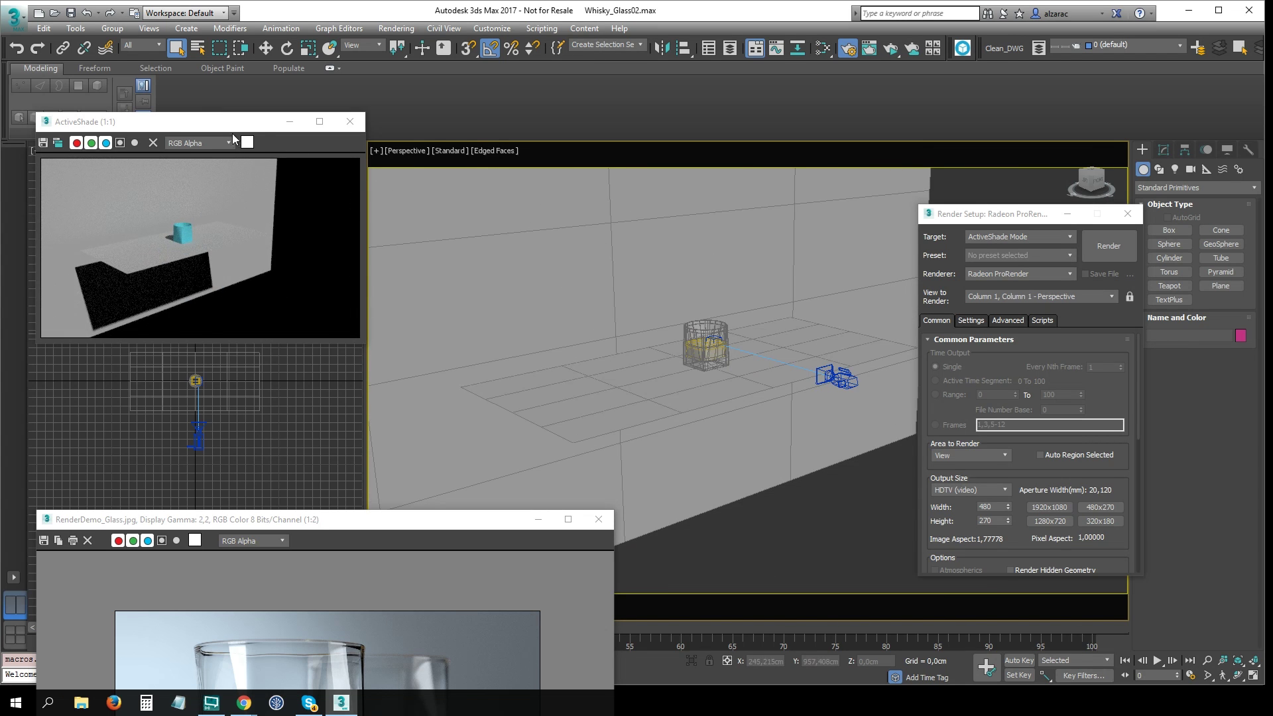
mouse_move(232, 123)
left_mouse_down()
mouse_move(388, 131)
mouse_move(716, 187)
left_mouse_up()
Show PhysCamera001 shaded with safe frames in the top-left viewport and re-render ActiveShade from it.
middle_click_drag(266, 296, 275, 280)
key("c")
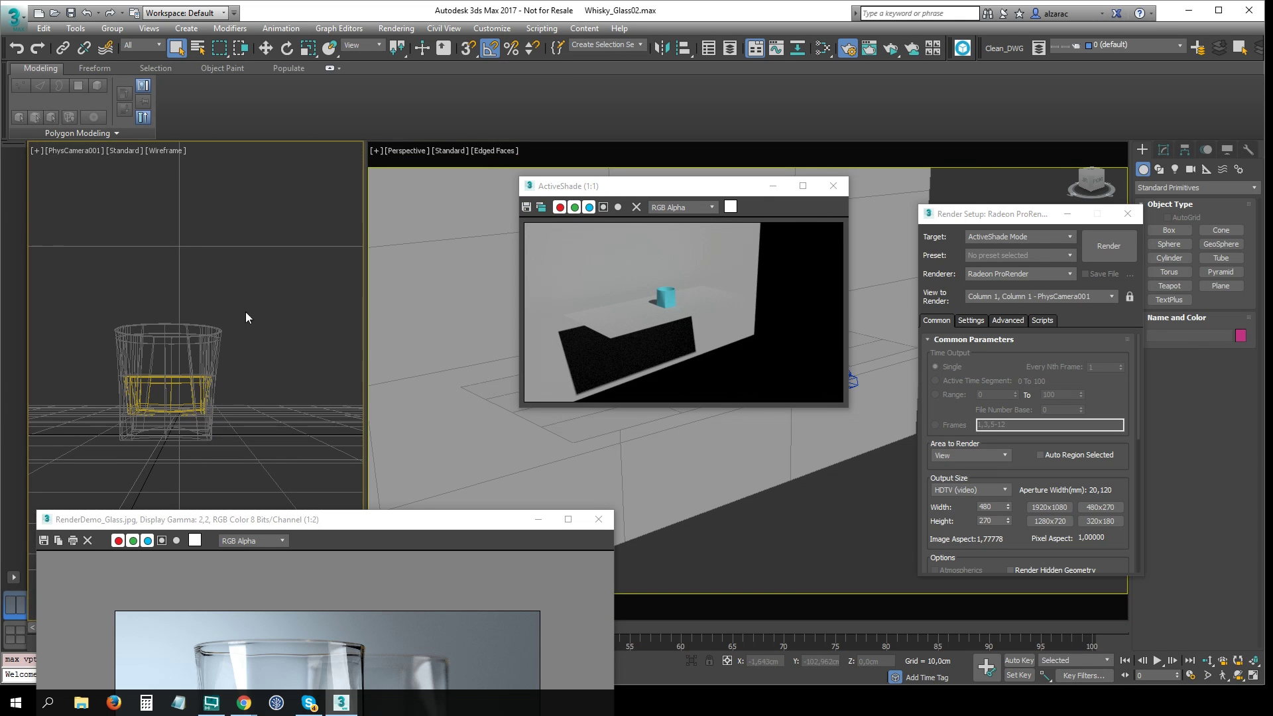
key("shift+f")
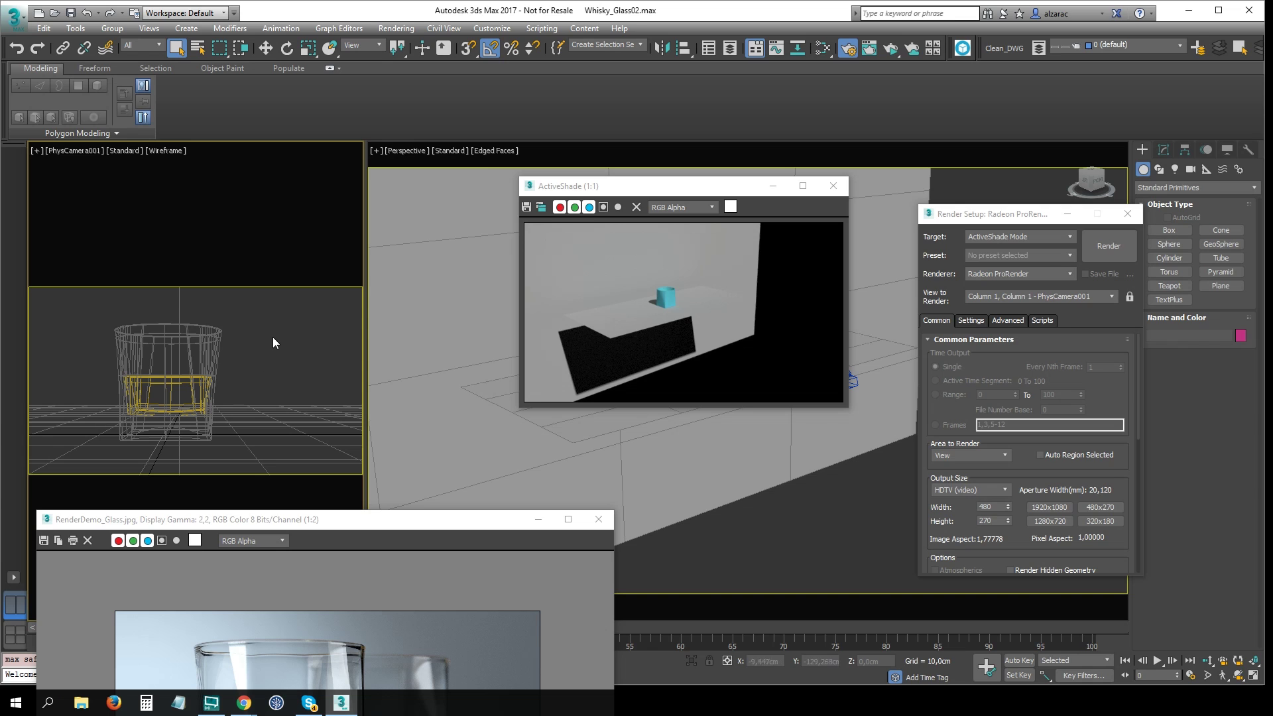
key("F3")
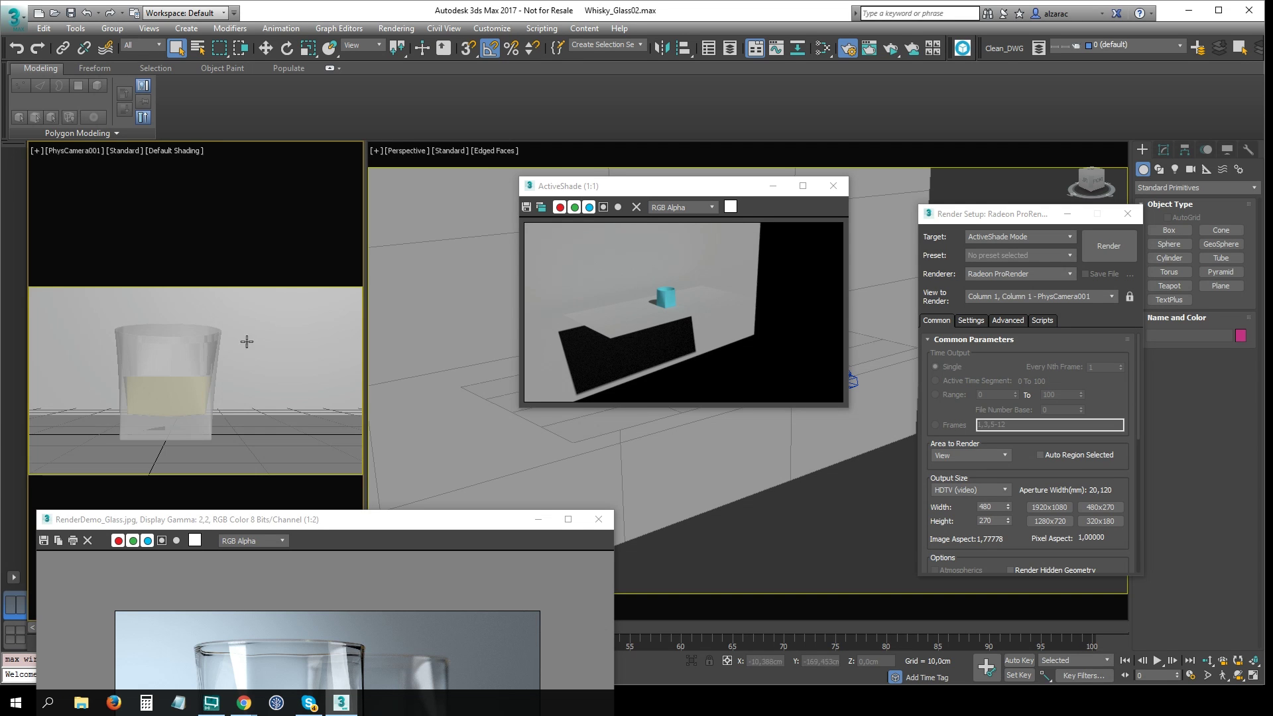
left_click(429, 269)
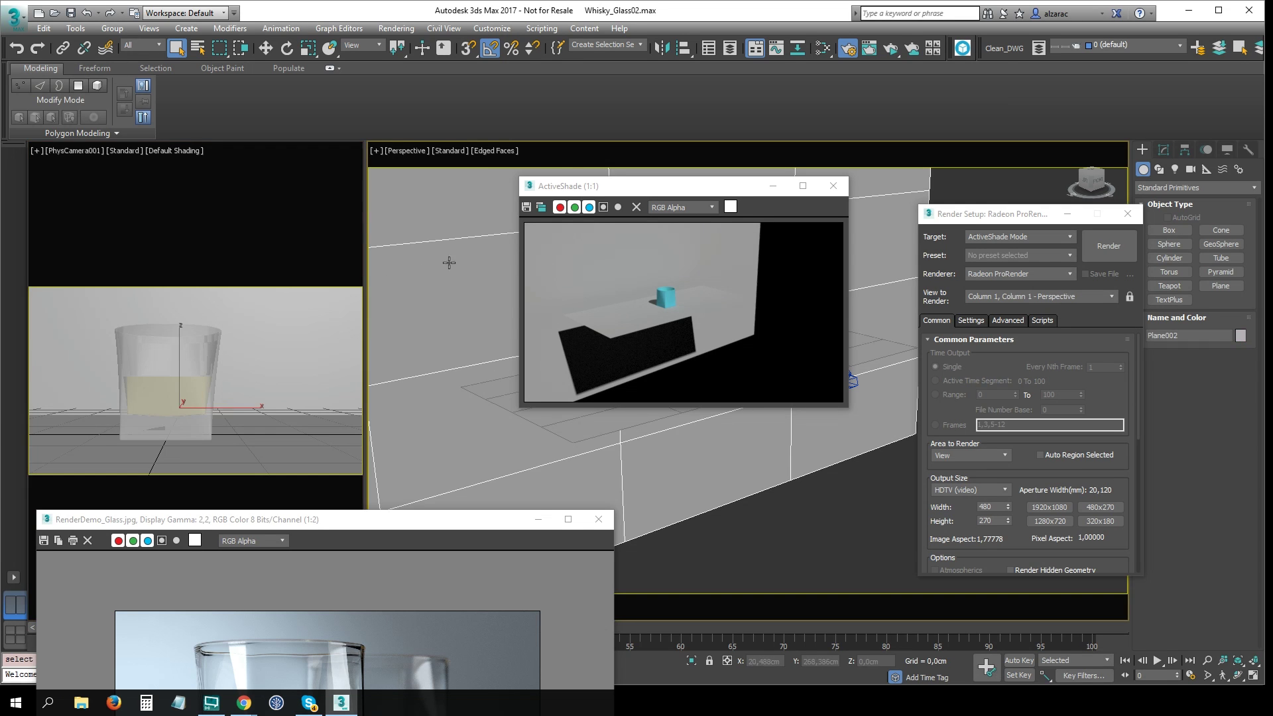
right_click(285, 235)
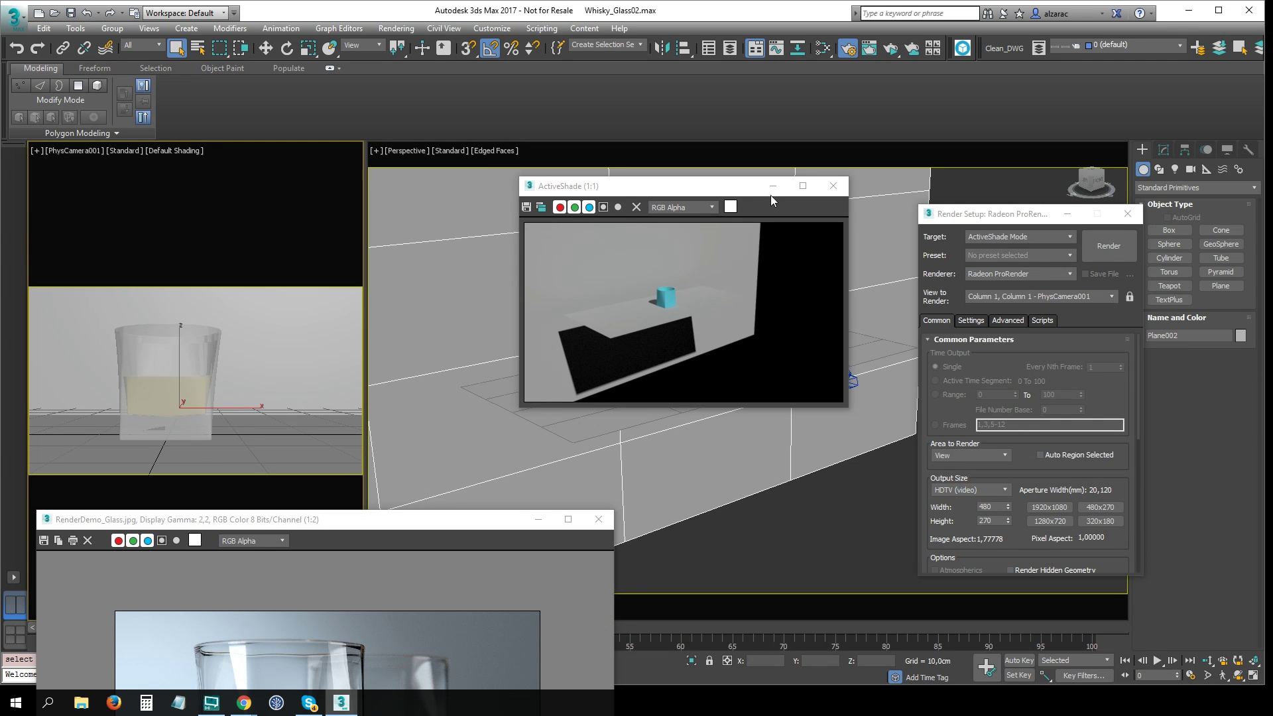
left_click(1109, 246)
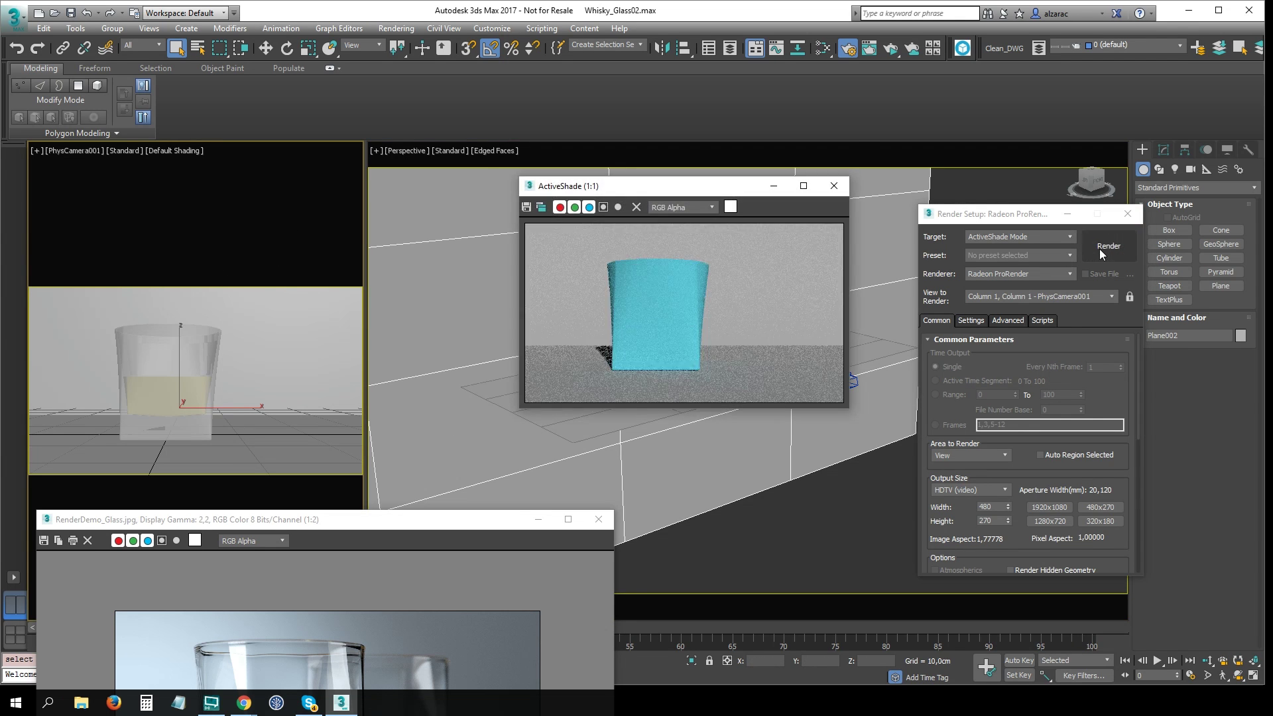
left_click_drag(713, 193, 225, 157)
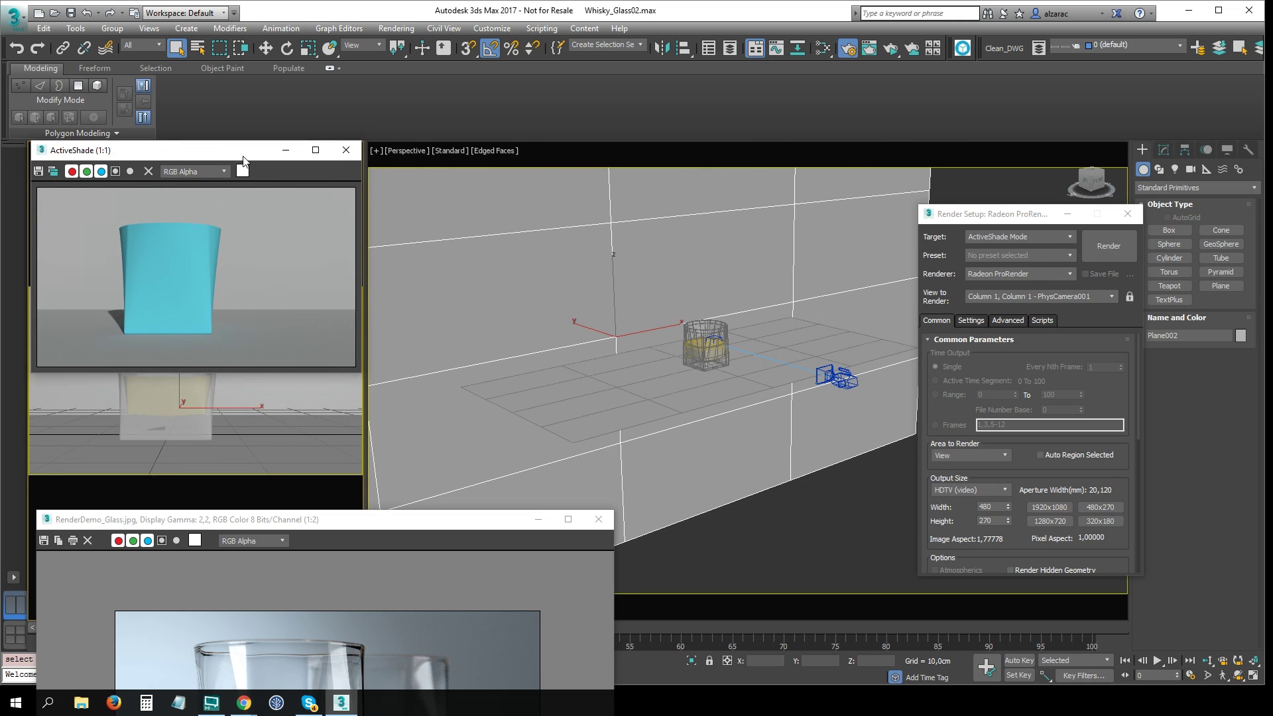
Zoom the reference render to 1:4 and resize it into a small window under the preview.
left_click_drag(381, 527, 368, 385)
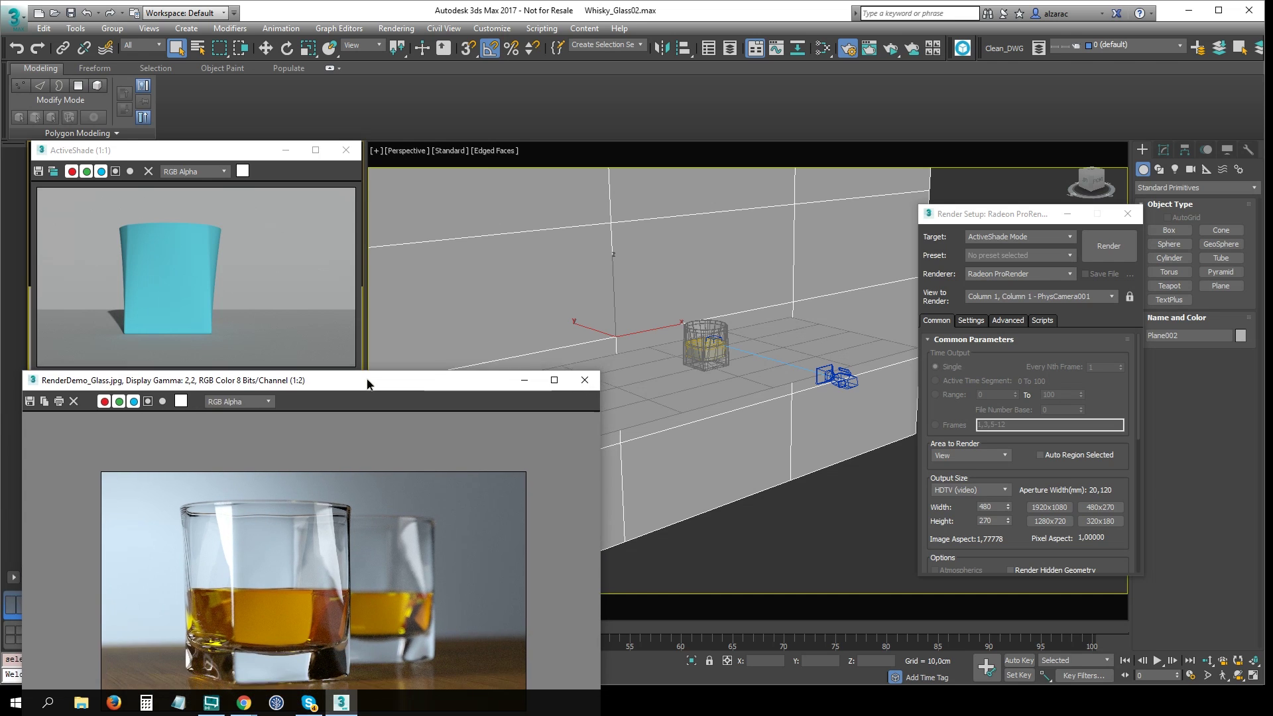
scroll(520, 509, "down", 1)
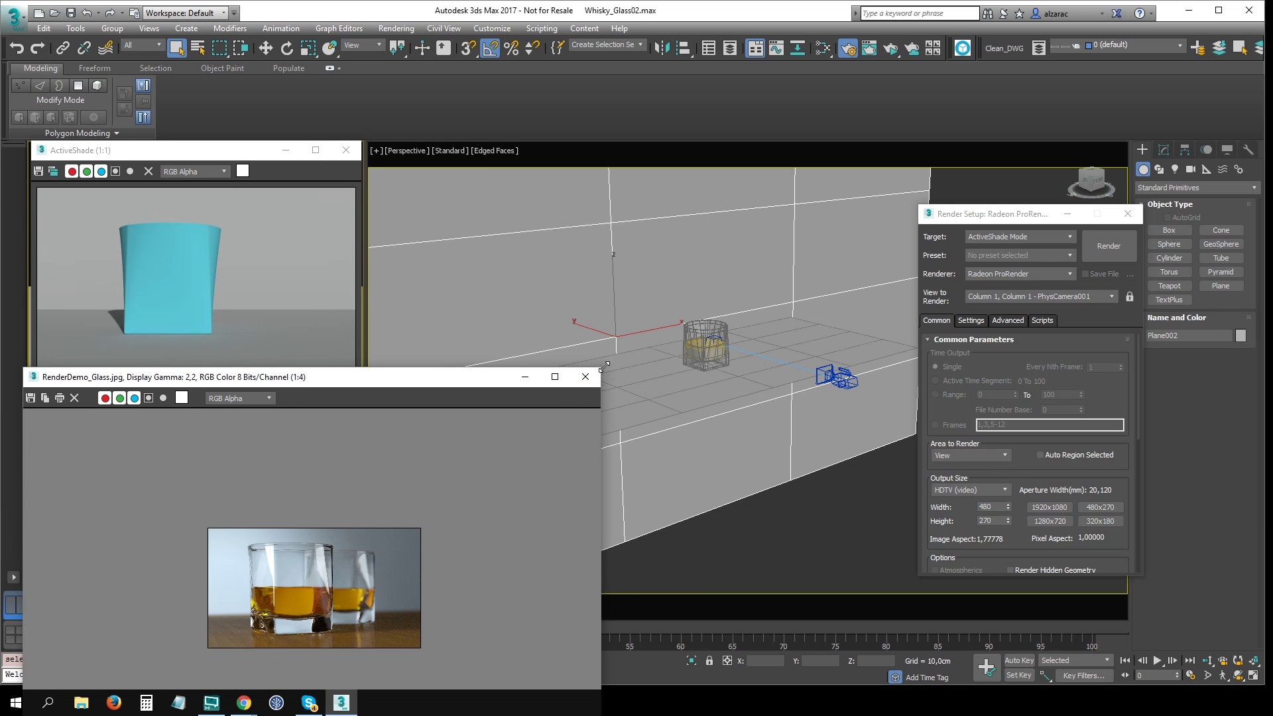
mouse_move(600, 368)
left_mouse_down()
mouse_move(364, 427)
mouse_move(312, 515)
left_mouse_up()
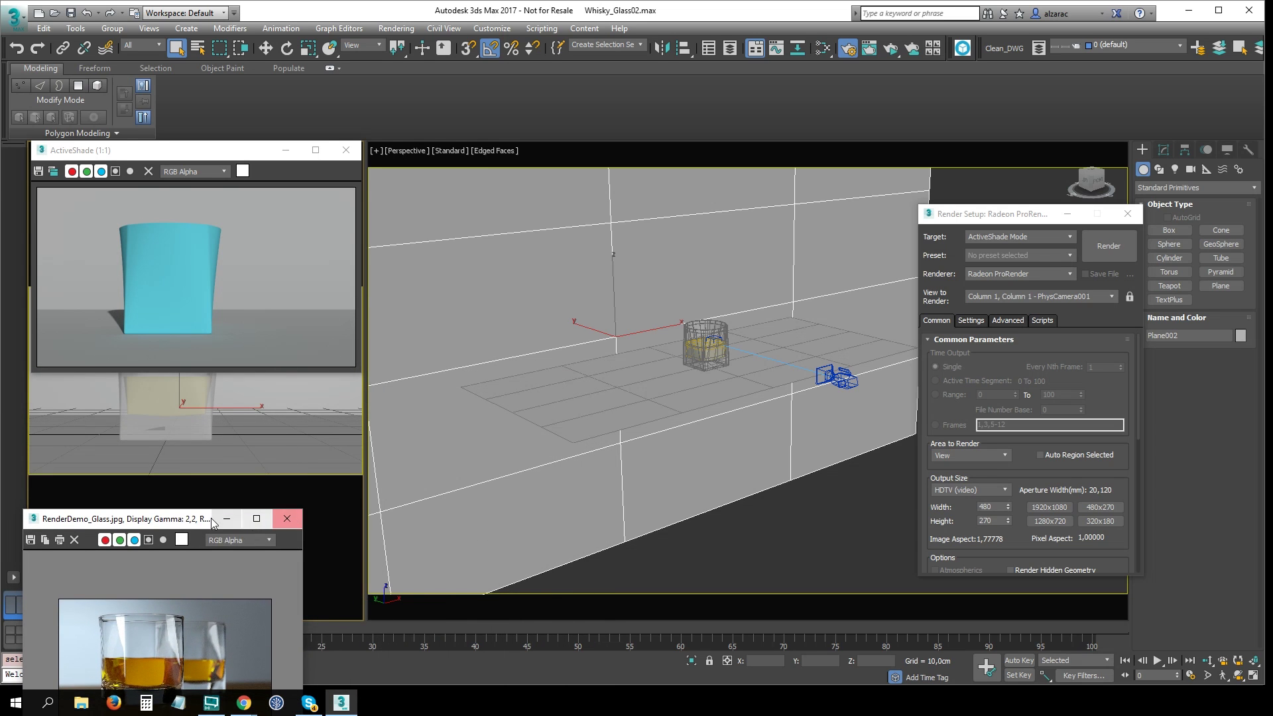
left_click_drag(188, 524, 194, 387)
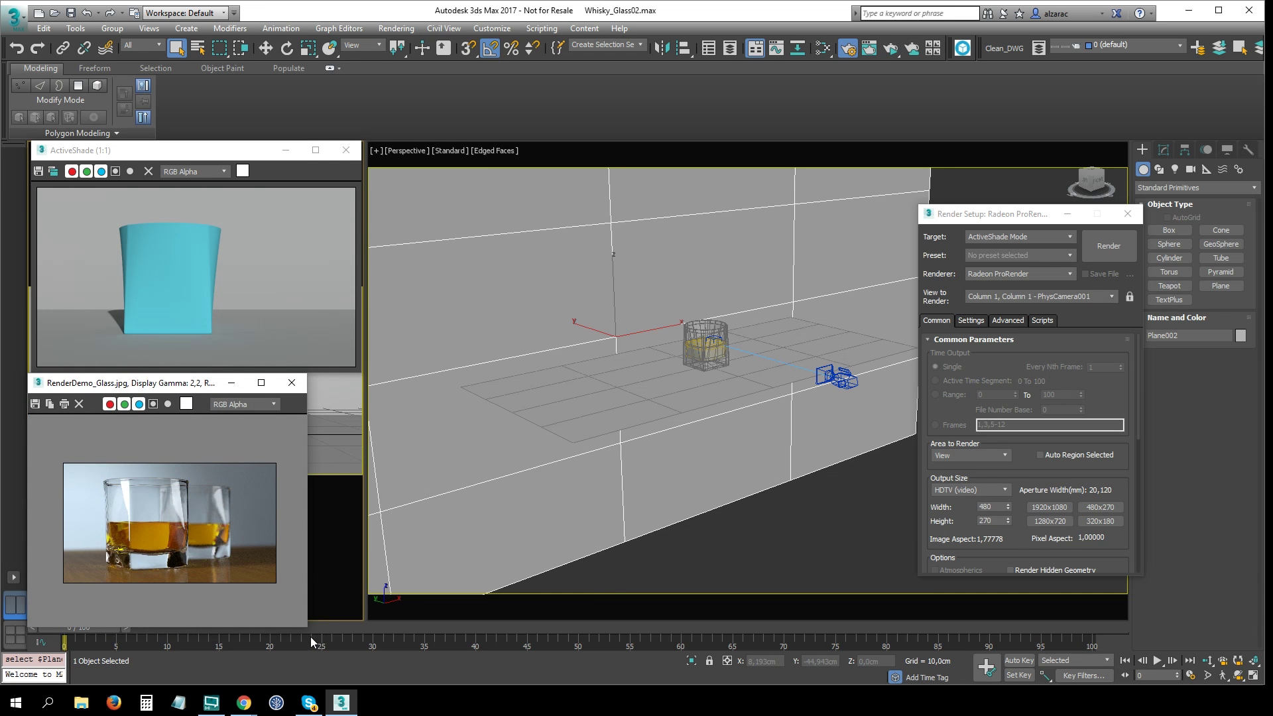
left_click_drag(307, 631, 364, 618)
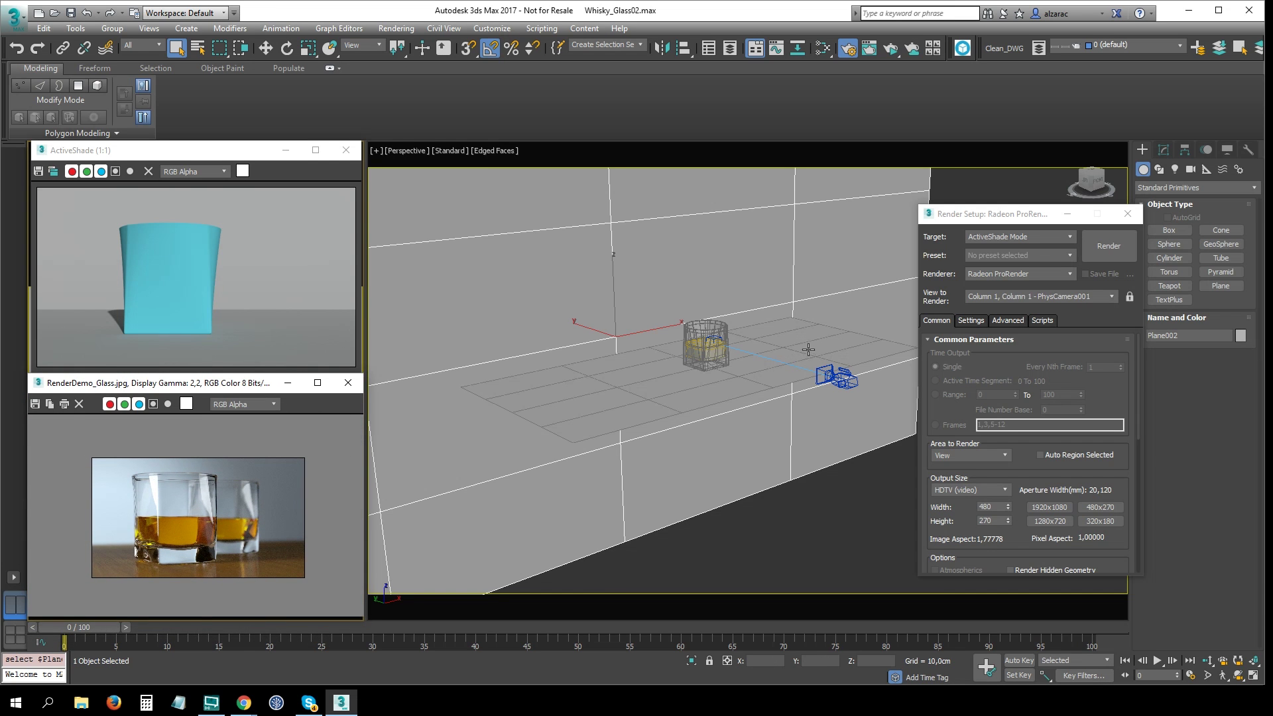
scroll(702, 355, "up", 5)
Select the glass and liquid and rotate them about 35° around Z.
left_click(678, 373)
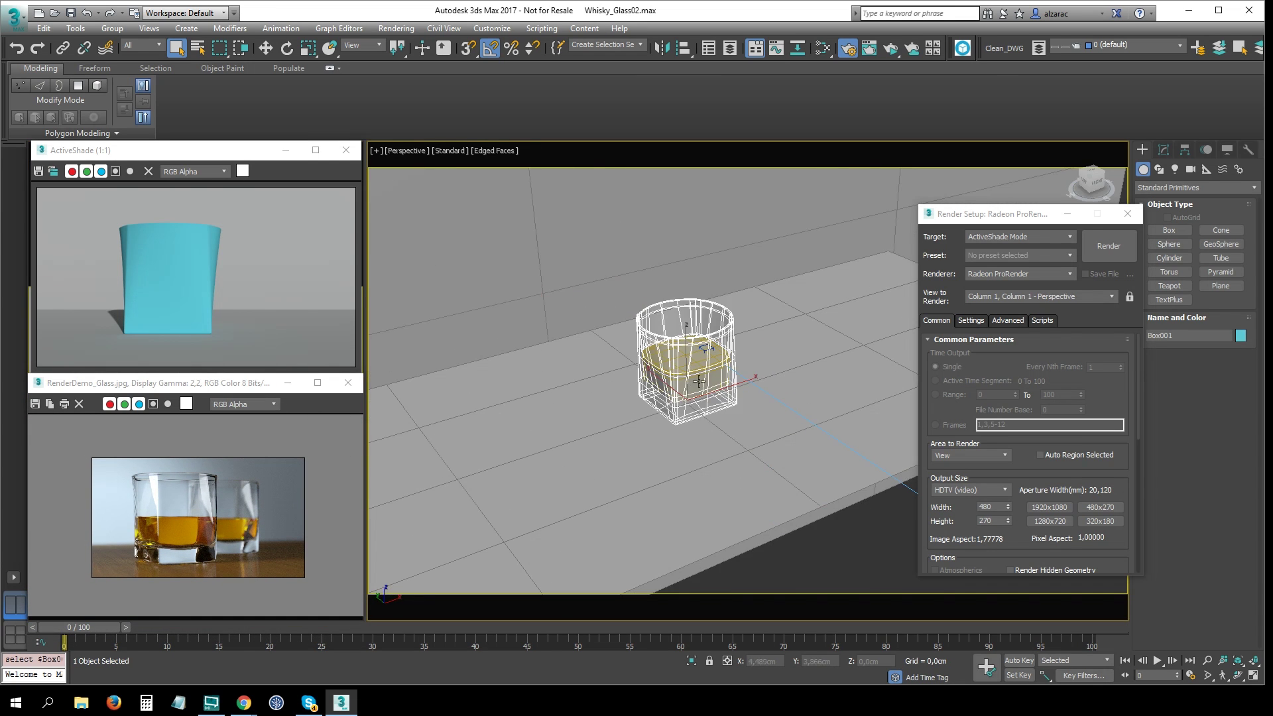
scroll(677, 372, "down", 1)
left_click(677, 345, "ctrl")
key("e")
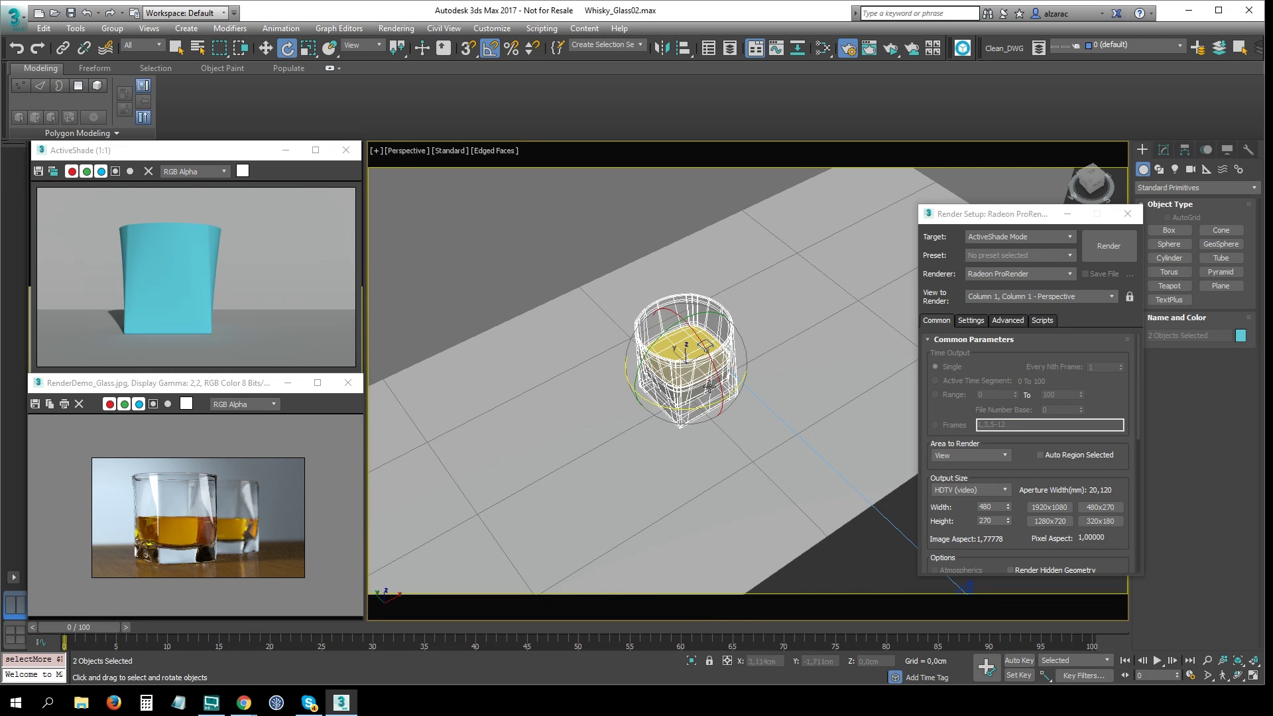
left_click_drag(703, 405, 724, 400)
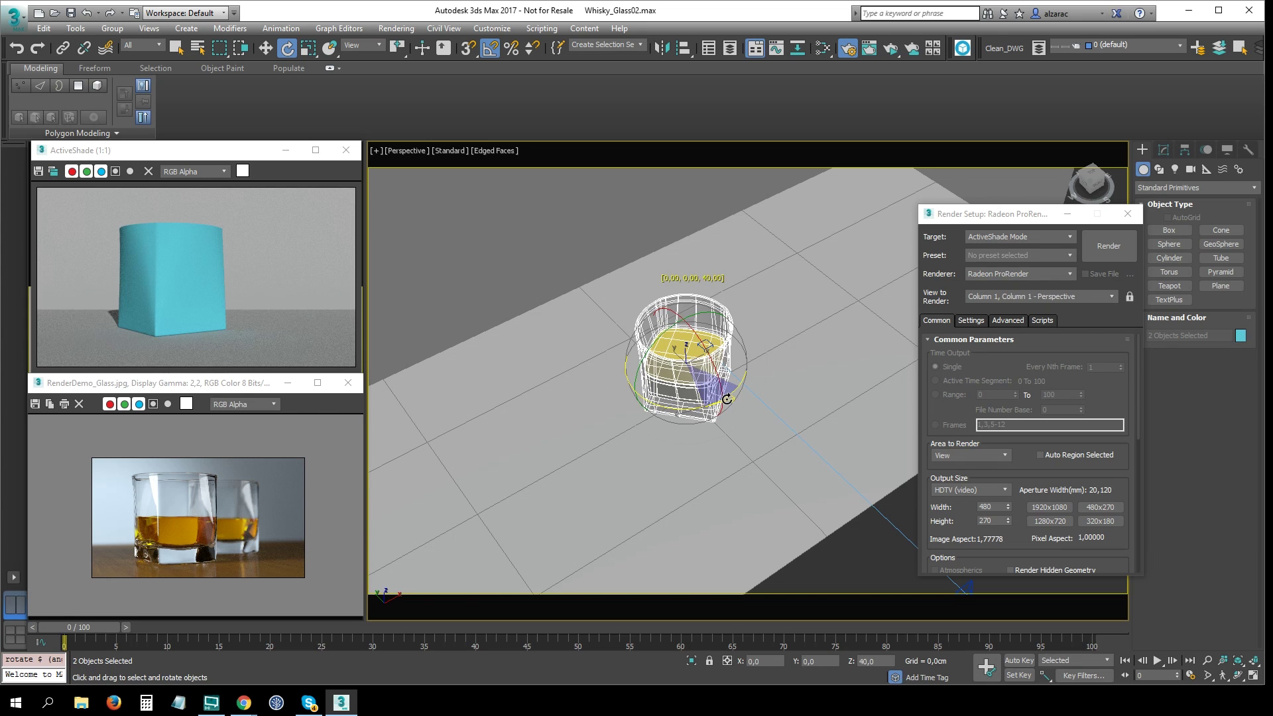
Orbit to reveal the wall and select the camera for moving.
mouse_move(770, 406)
middle_mouse_down("alt")
mouse_move(850, 432)
mouse_move(824, 449)
mouse_move(789, 437)
middle_mouse_up("alt")
left_click(890, 427)
key("w")
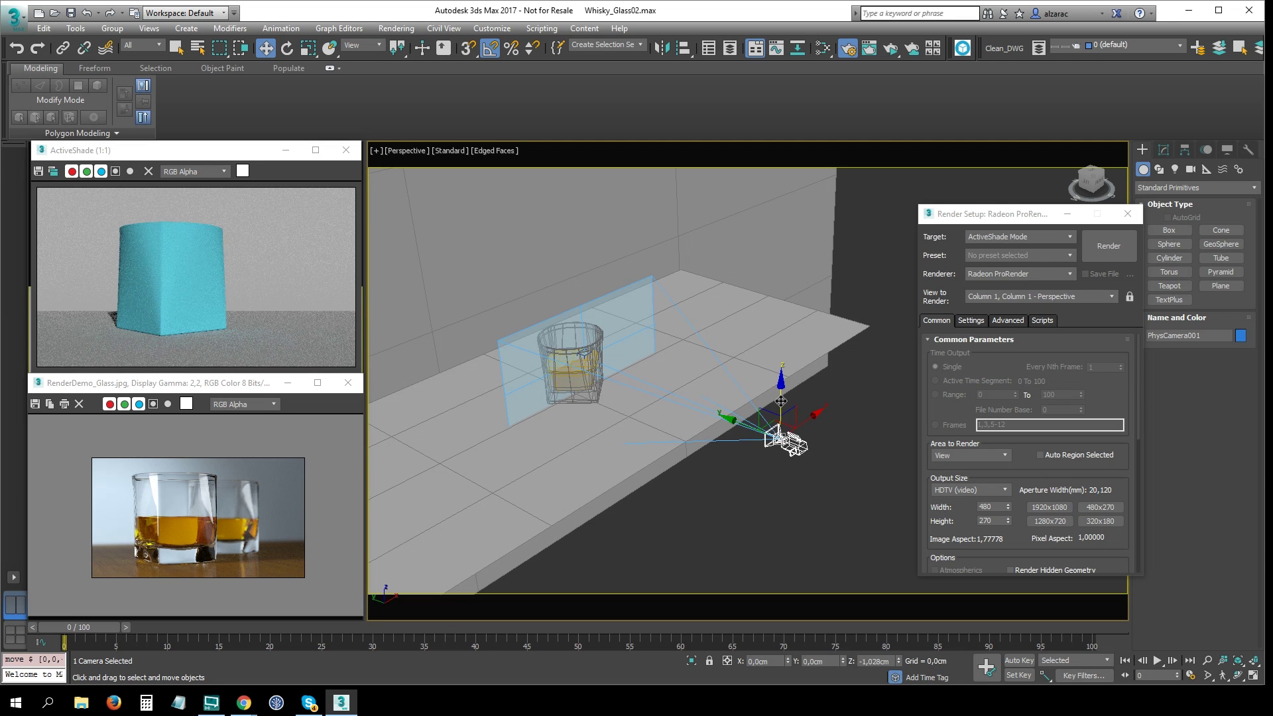
Move PhysCamera001 toward the glass and set its field of view to 33°.
left_click_drag(747, 429, 788, 442)
left_click(1164, 150)
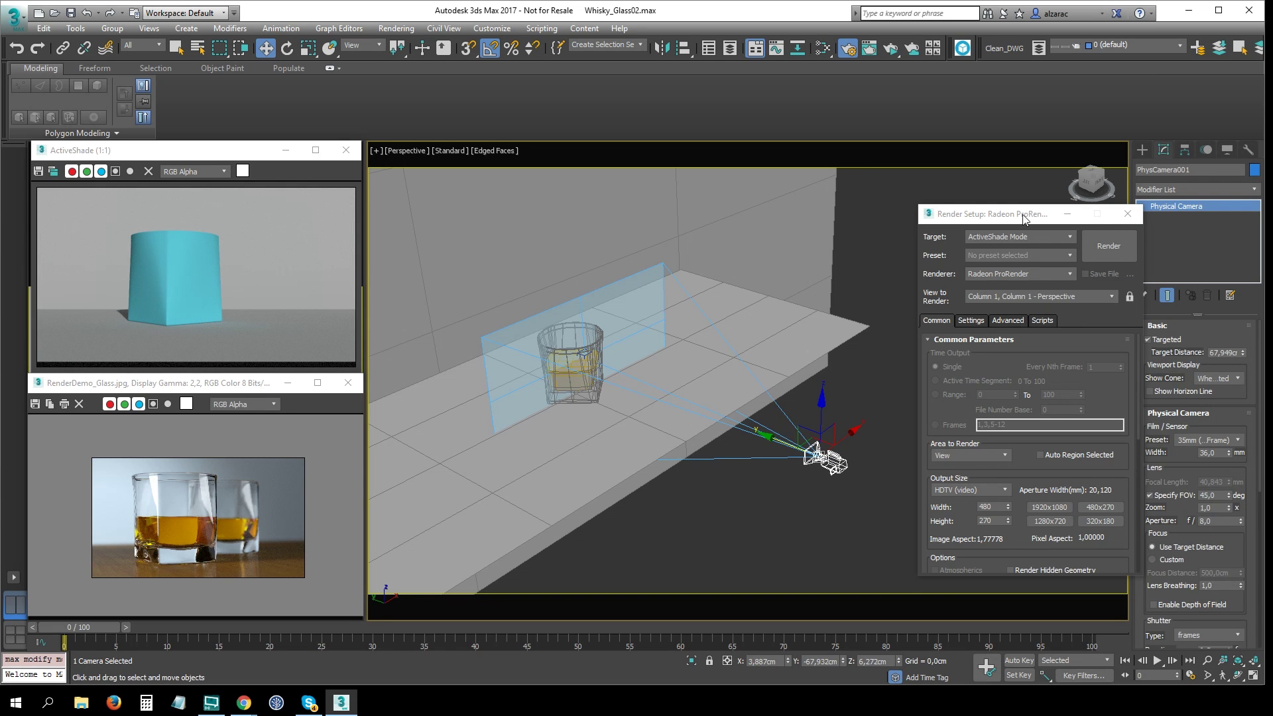
left_click_drag(1024, 219, 1003, 218)
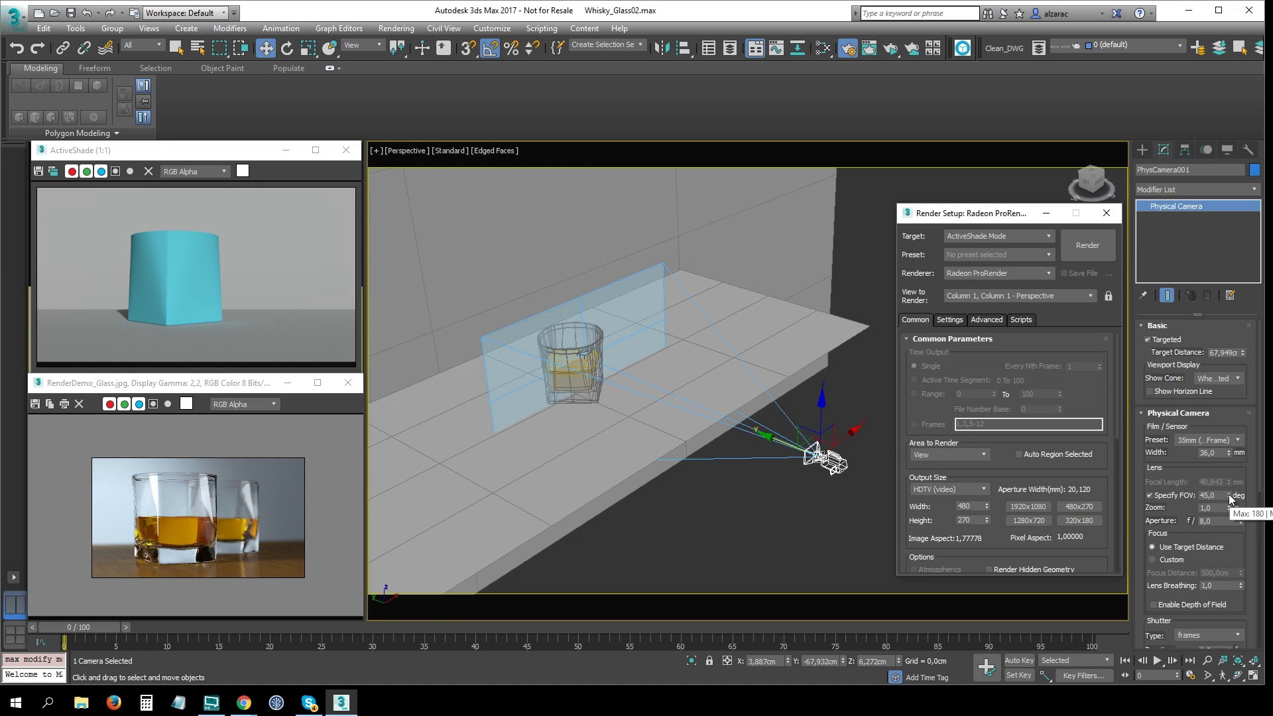
left_click_drag(1228, 495, 1229, 501)
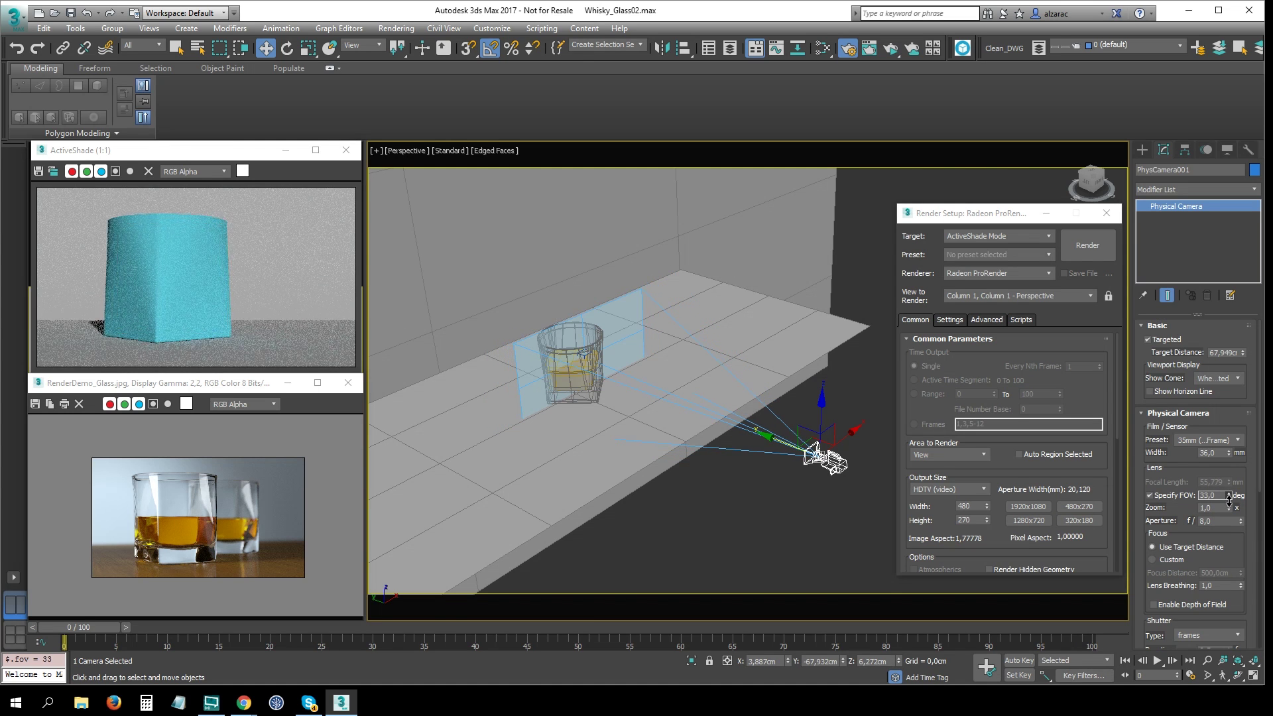
left_click(1228, 500)
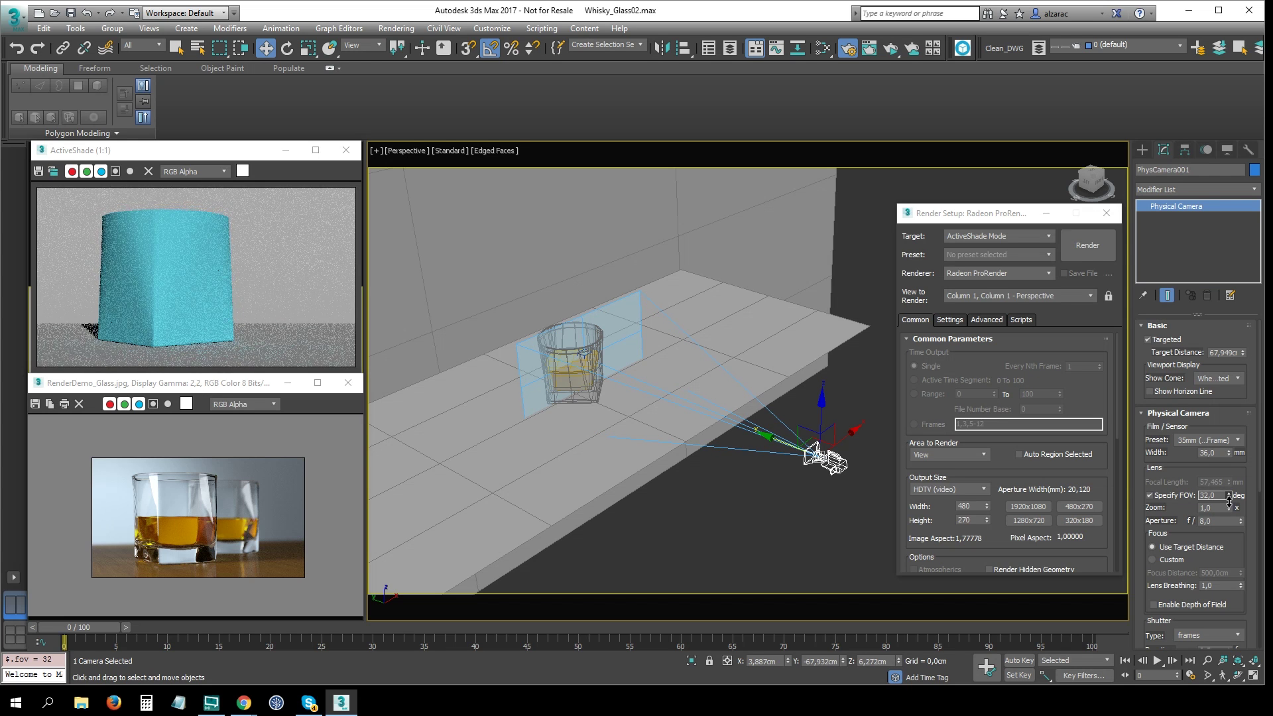
key("ctrl+z")
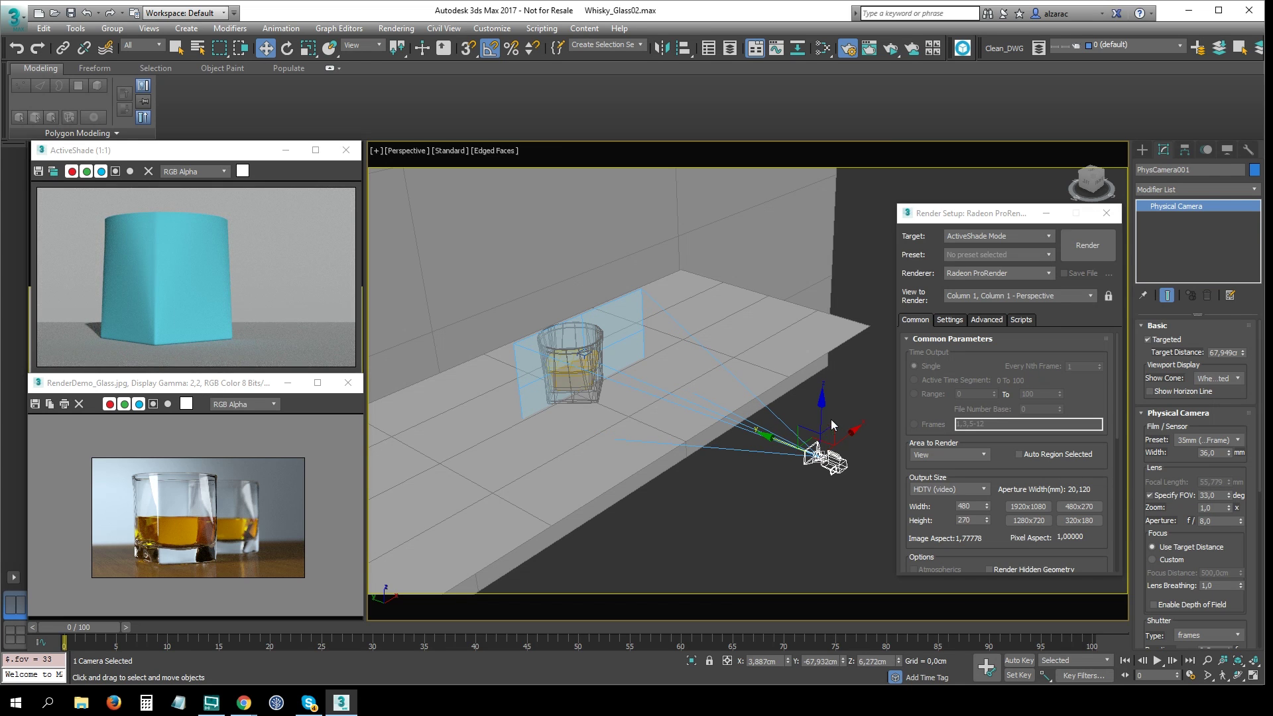
Raise the camera slightly, then select the glass and liquid together.
left_click_drag(822, 417, 820, 403)
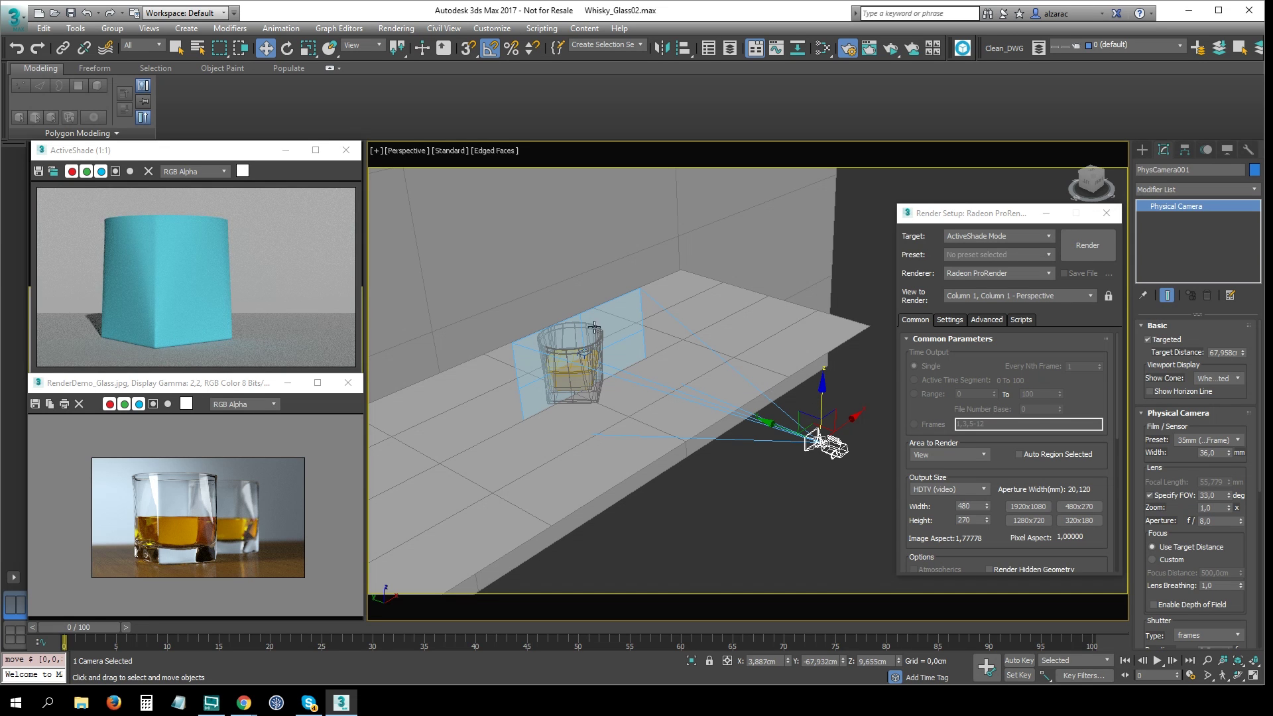
scroll(590, 368, "up", 2)
scroll(584, 334, "up", 3)
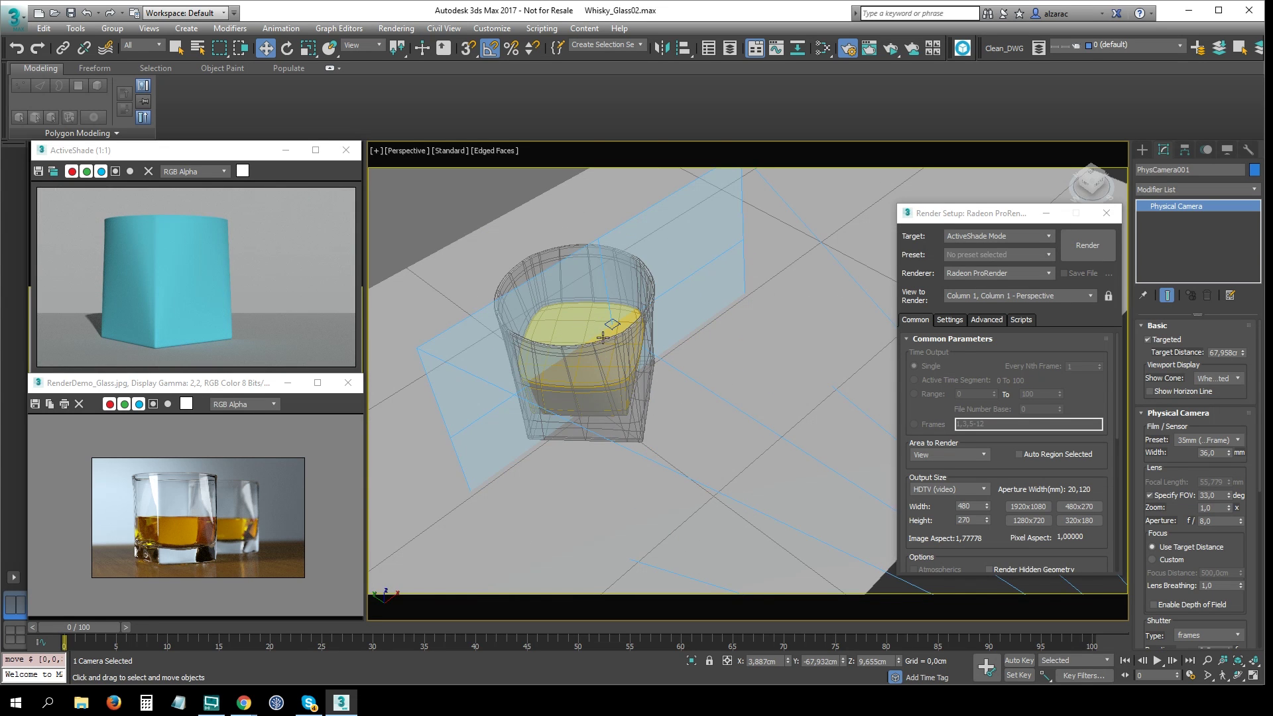
left_click(602, 338)
left_click(633, 374, "ctrl")
Rotate the glass and liquid back 10° on Z, then bring up the Slate Material Editor.
key("e")
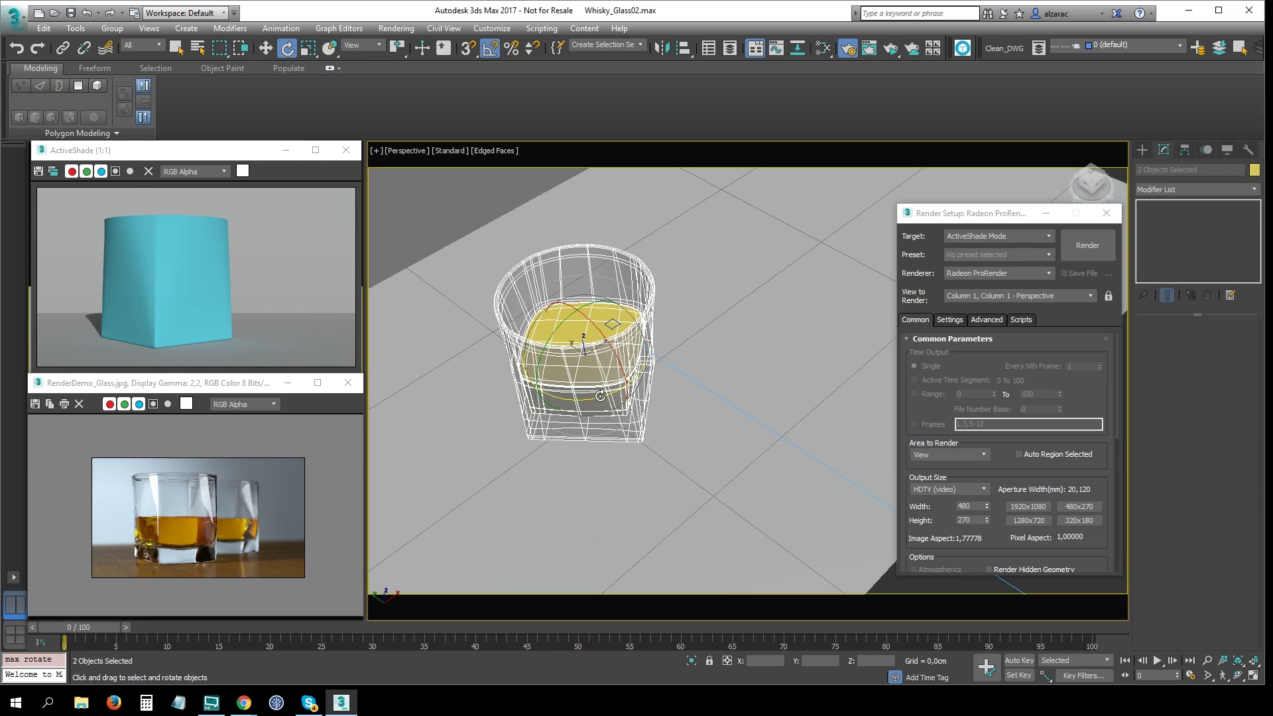
left_click_drag(600, 396, 593, 398)
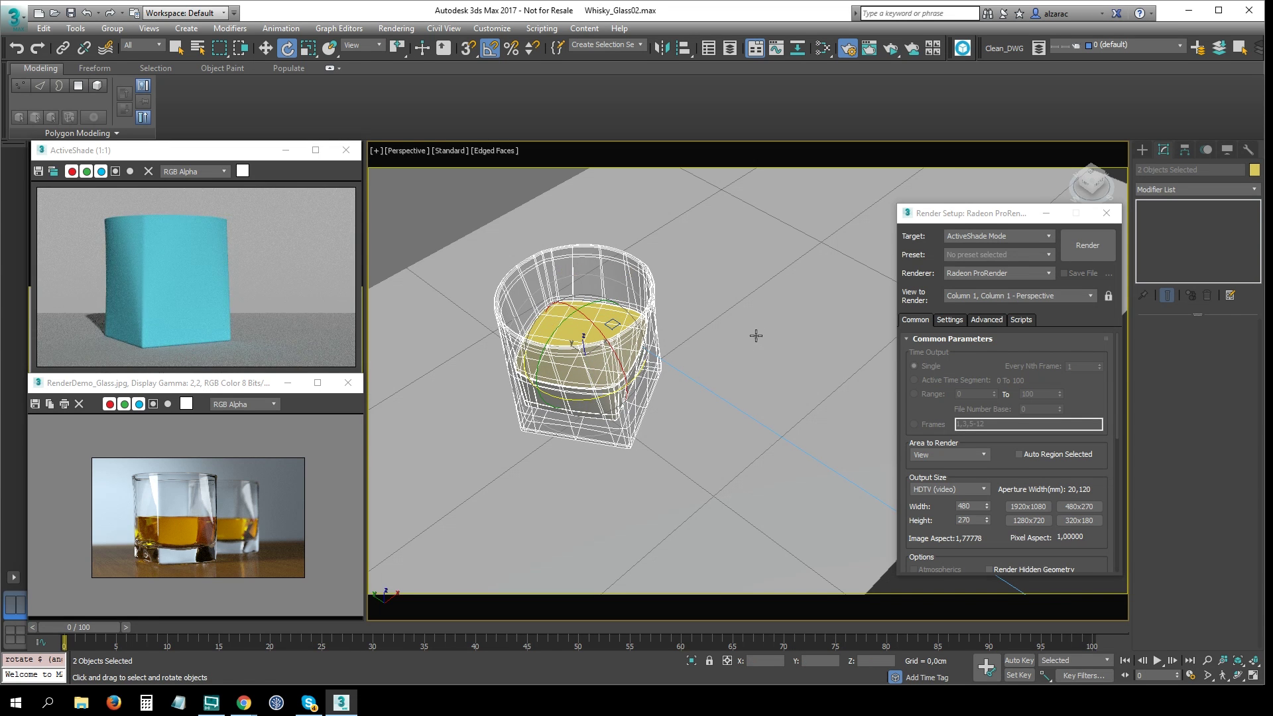
key("w")
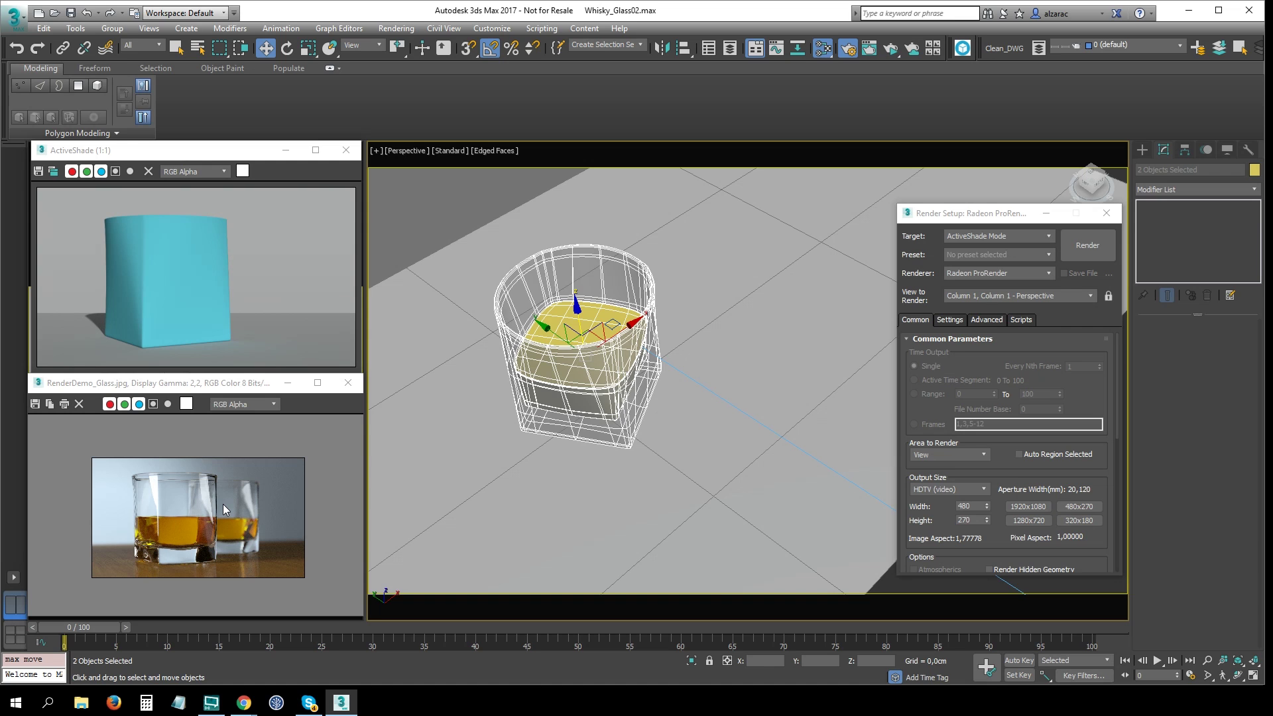
key("m")
left_click_drag(986, 108, 626, 136)
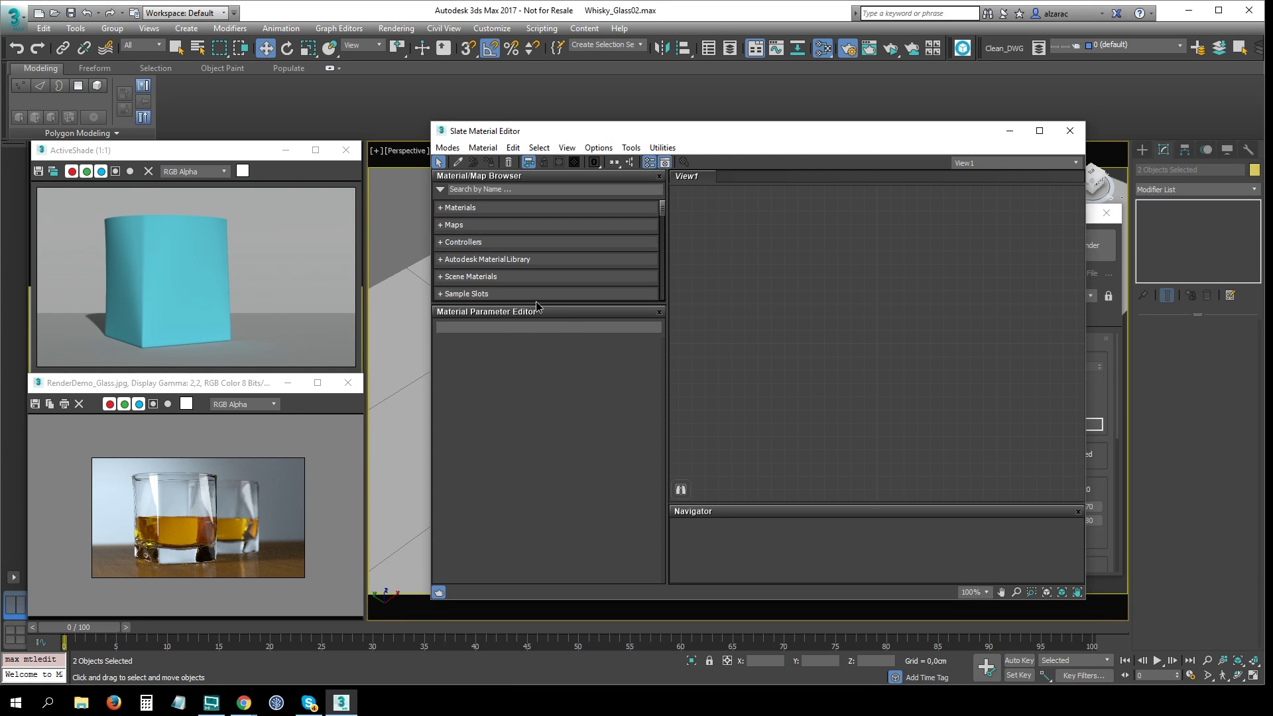
Add a Glass_Solid_Clear Radeon ProRender material node to the Slate View1 graph.
left_click_drag(537, 303, 534, 381)
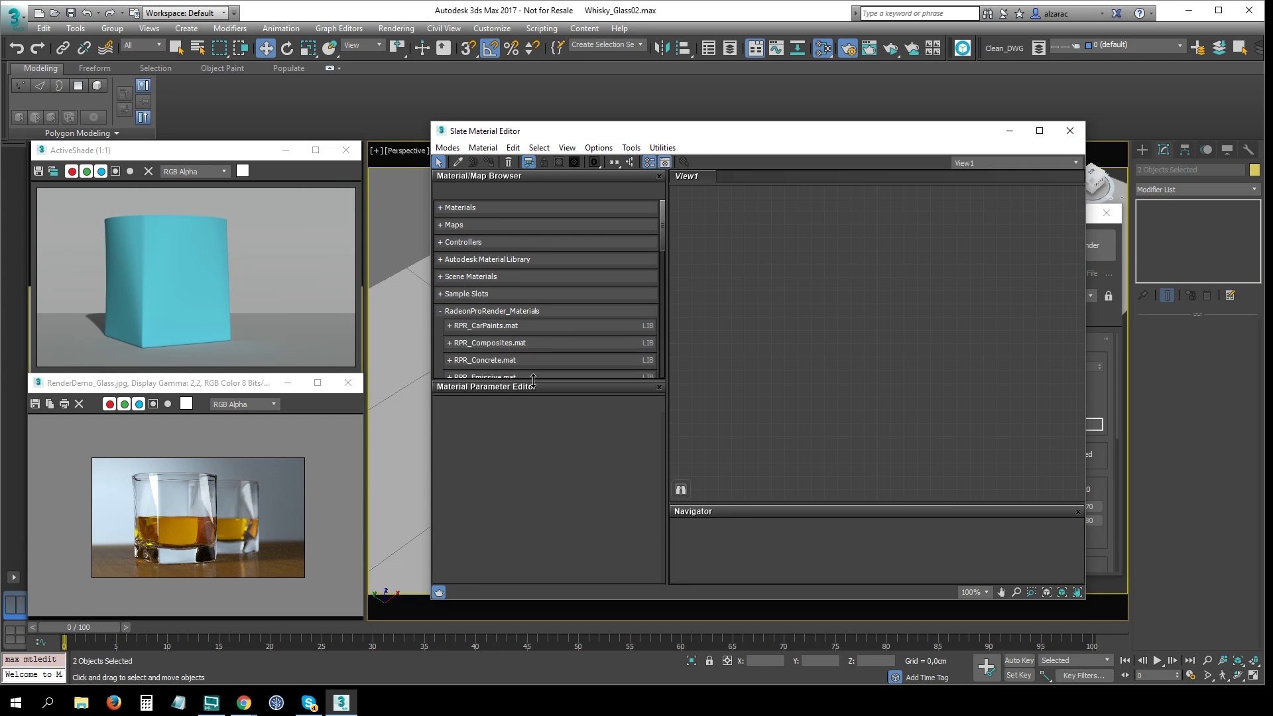
left_click(525, 313)
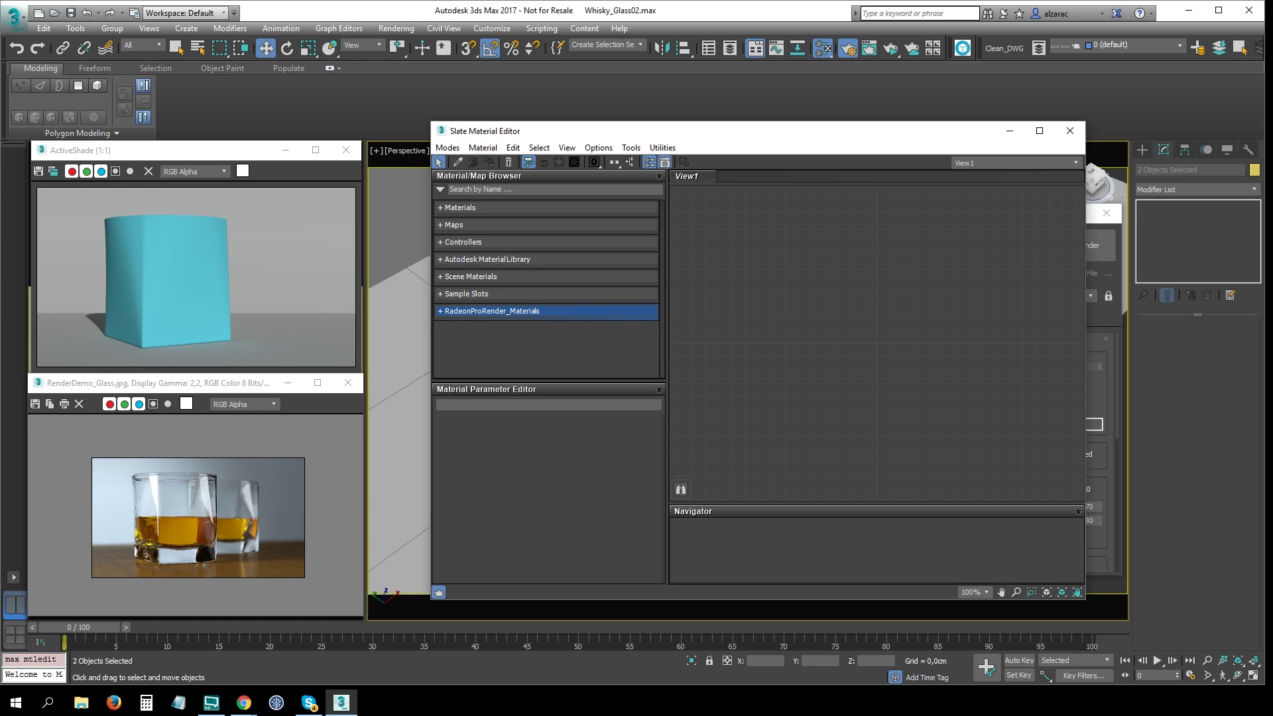
right_click(920, 308)
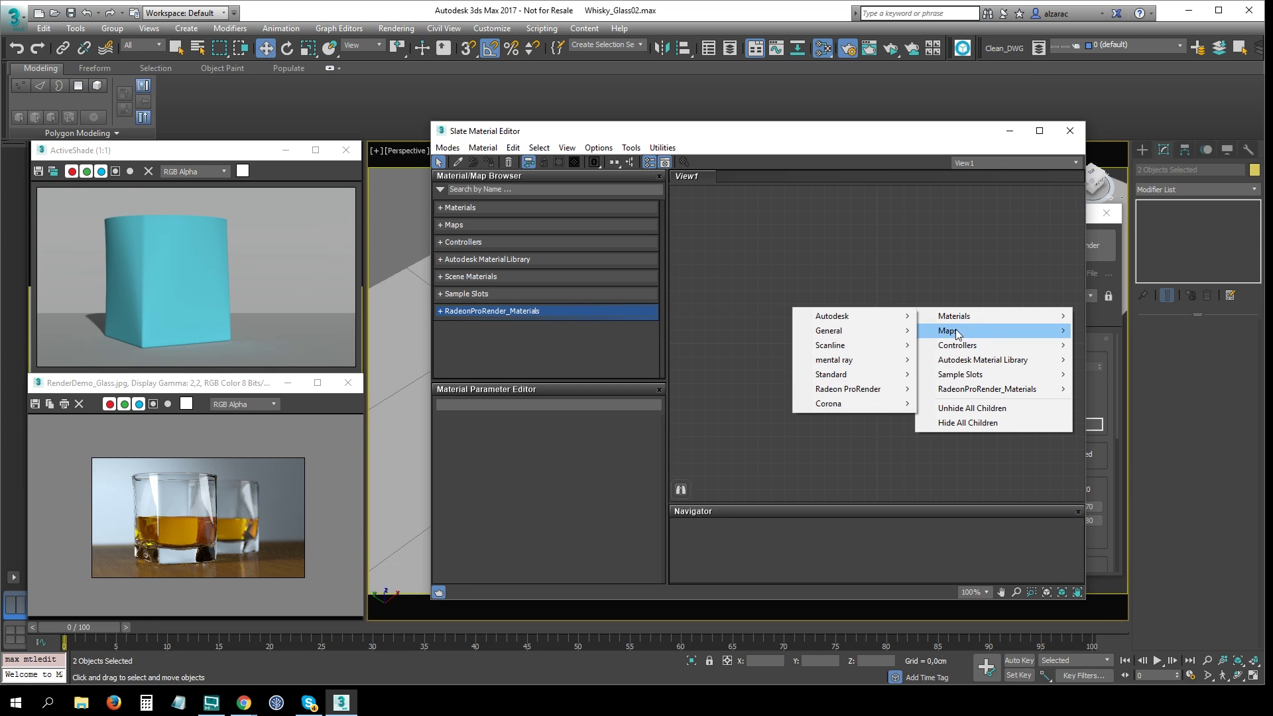
mouse_move(987, 389)
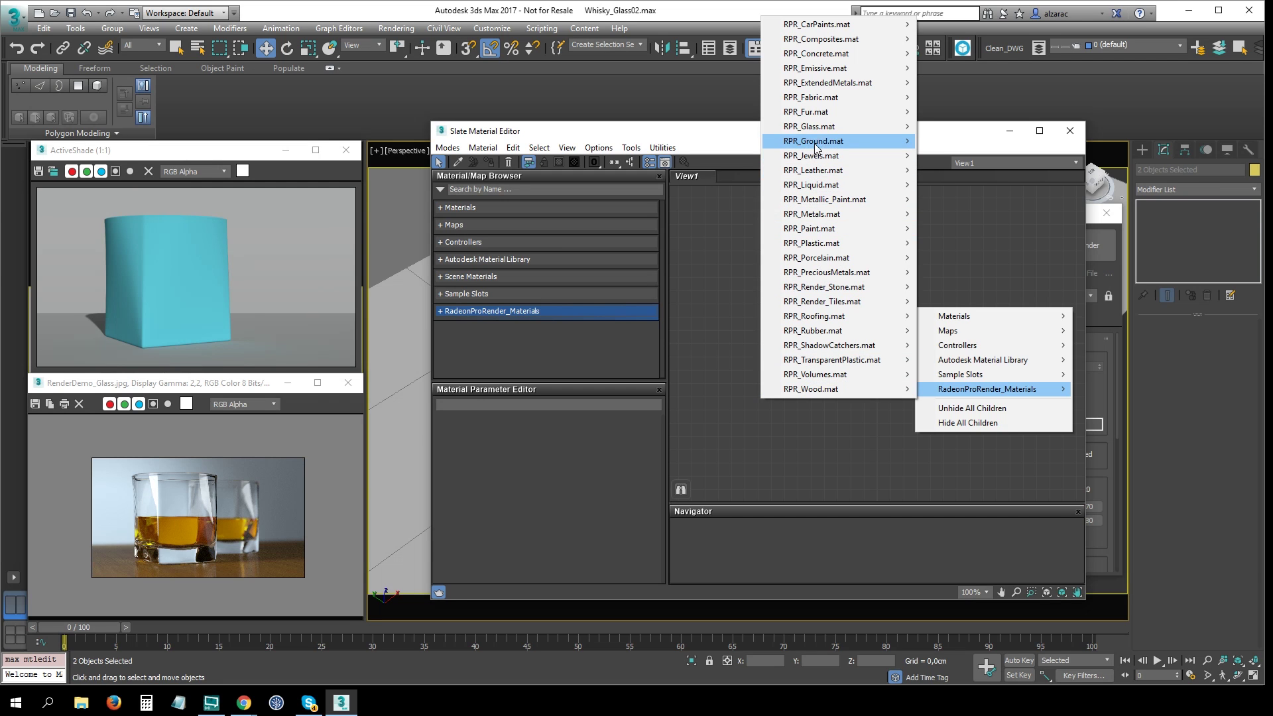
mouse_move(809, 126)
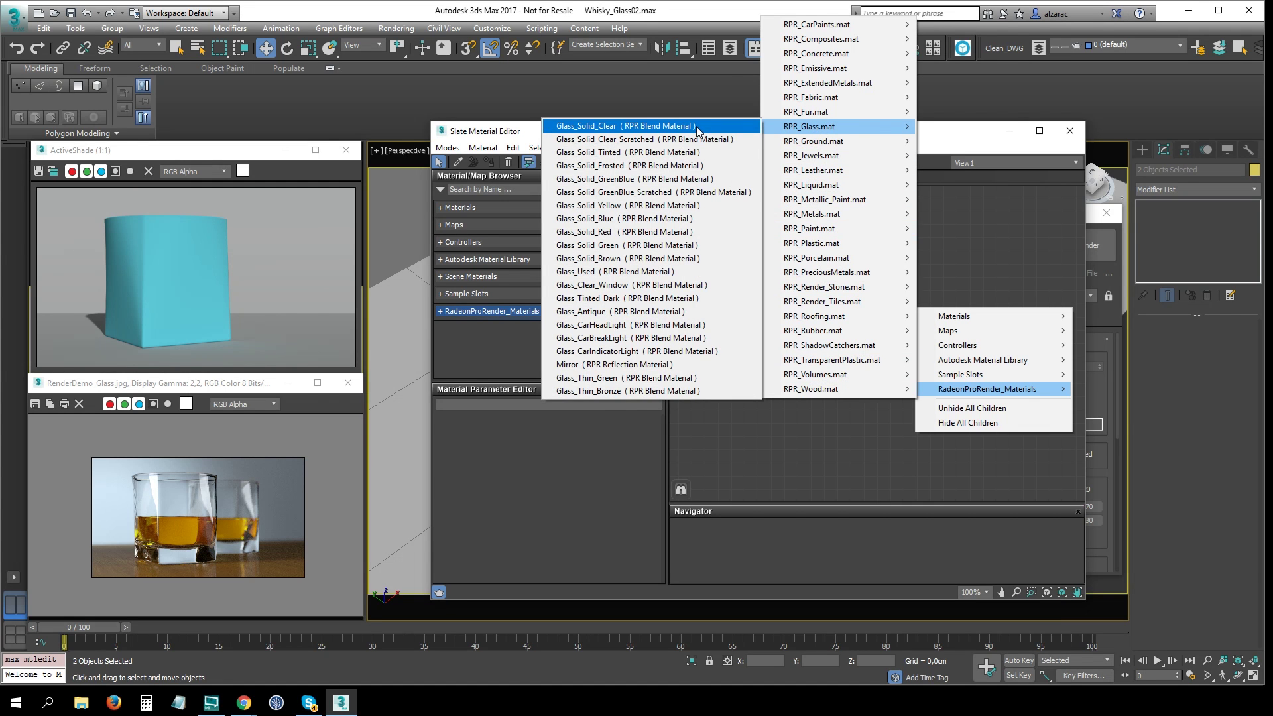
left_click(696, 127)
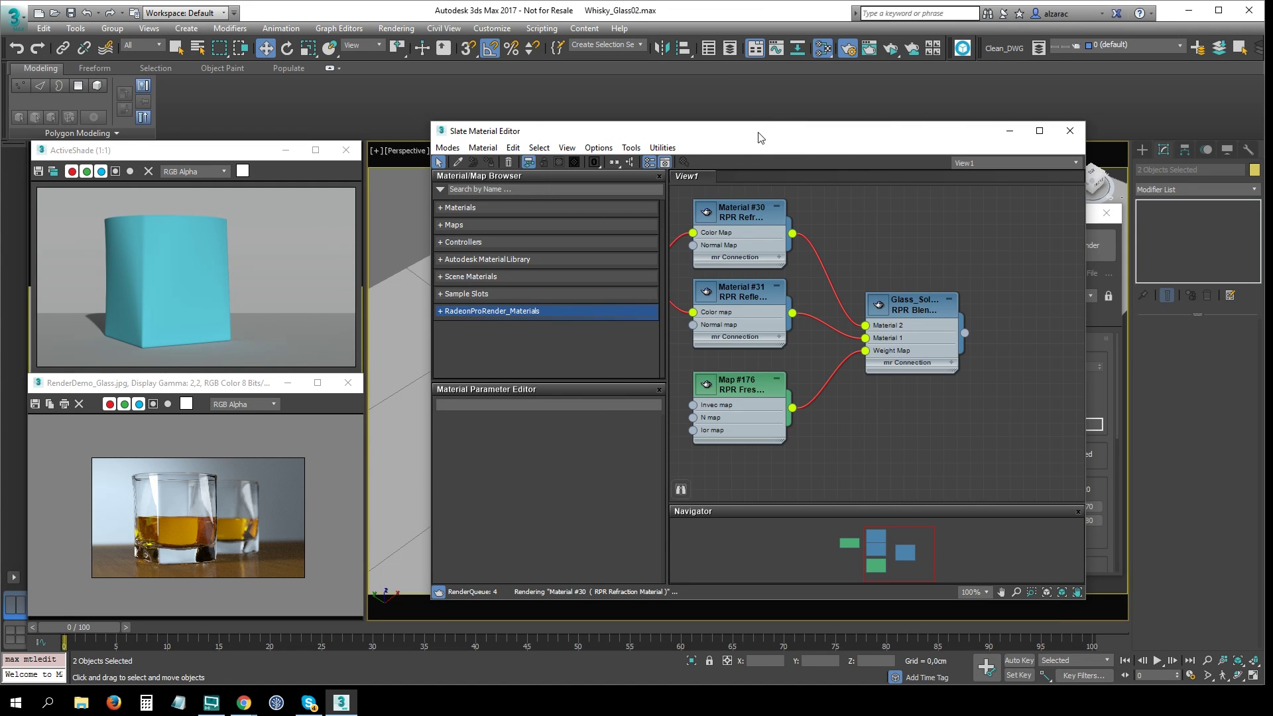
mouse_move(760, 137)
left_mouse_down()
mouse_move(852, 267)
mouse_move(491, 442)
left_mouse_up()
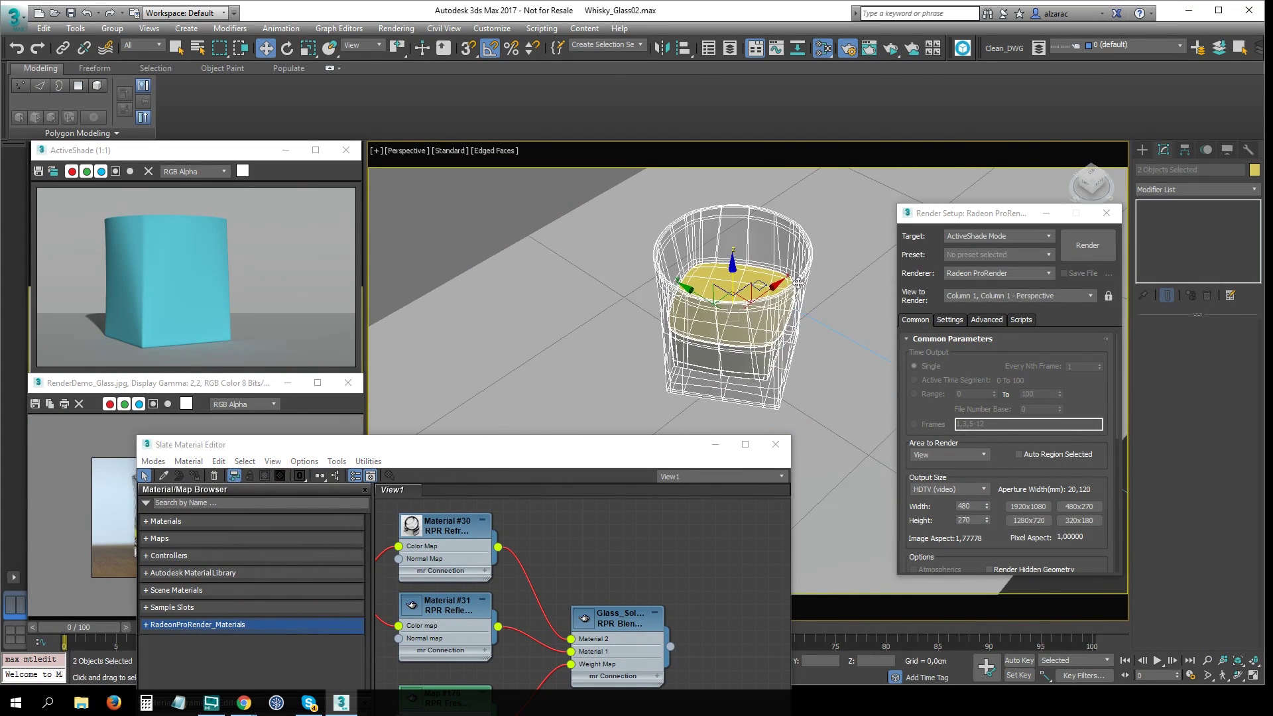
Wire Glass_Solid_Clear onto the whisky glass (Box001) and pan the graph to free space.
middle_click_drag(798, 283, 831, 333, "alt")
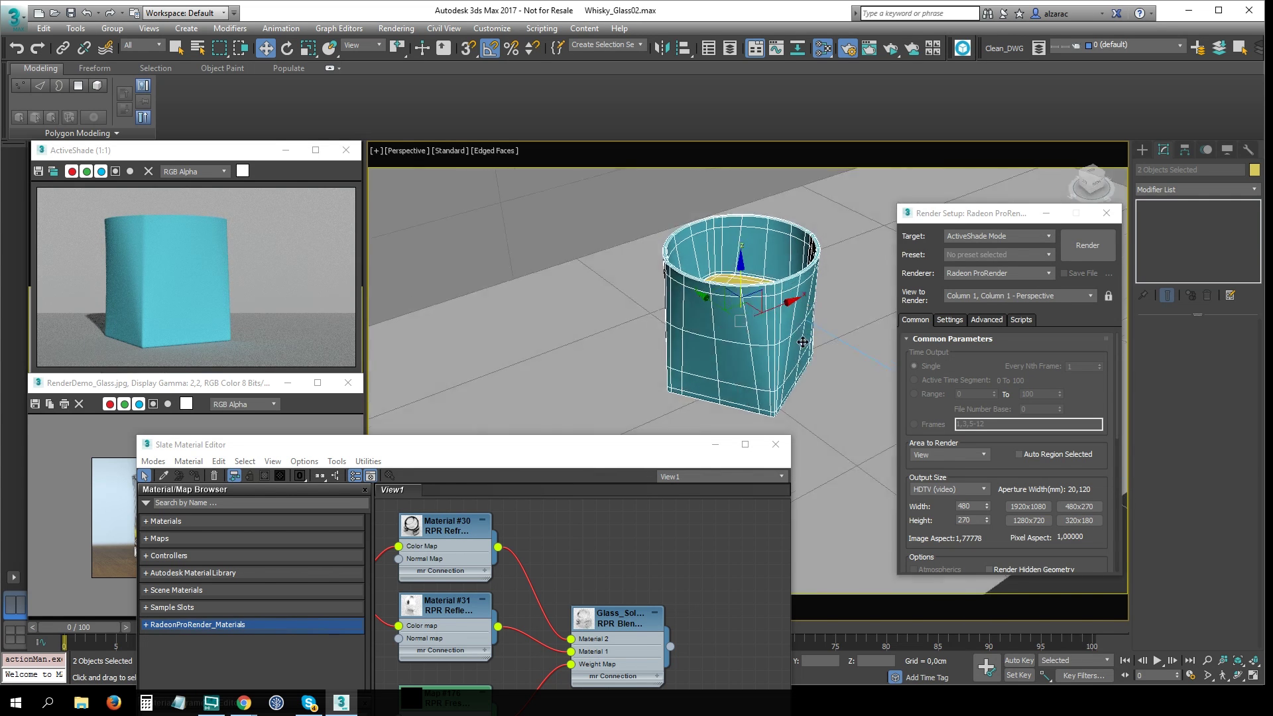
left_click(821, 380)
key("F3")
key("F3")
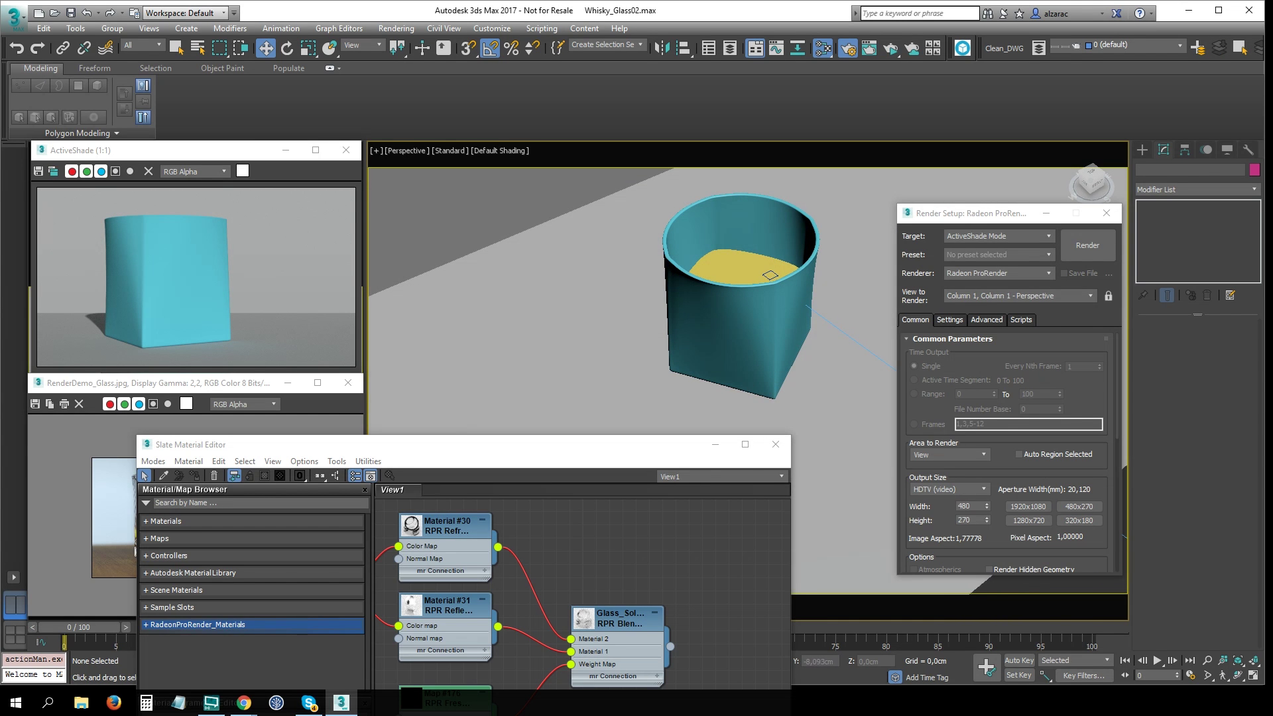
left_click_drag(670, 646, 777, 387)
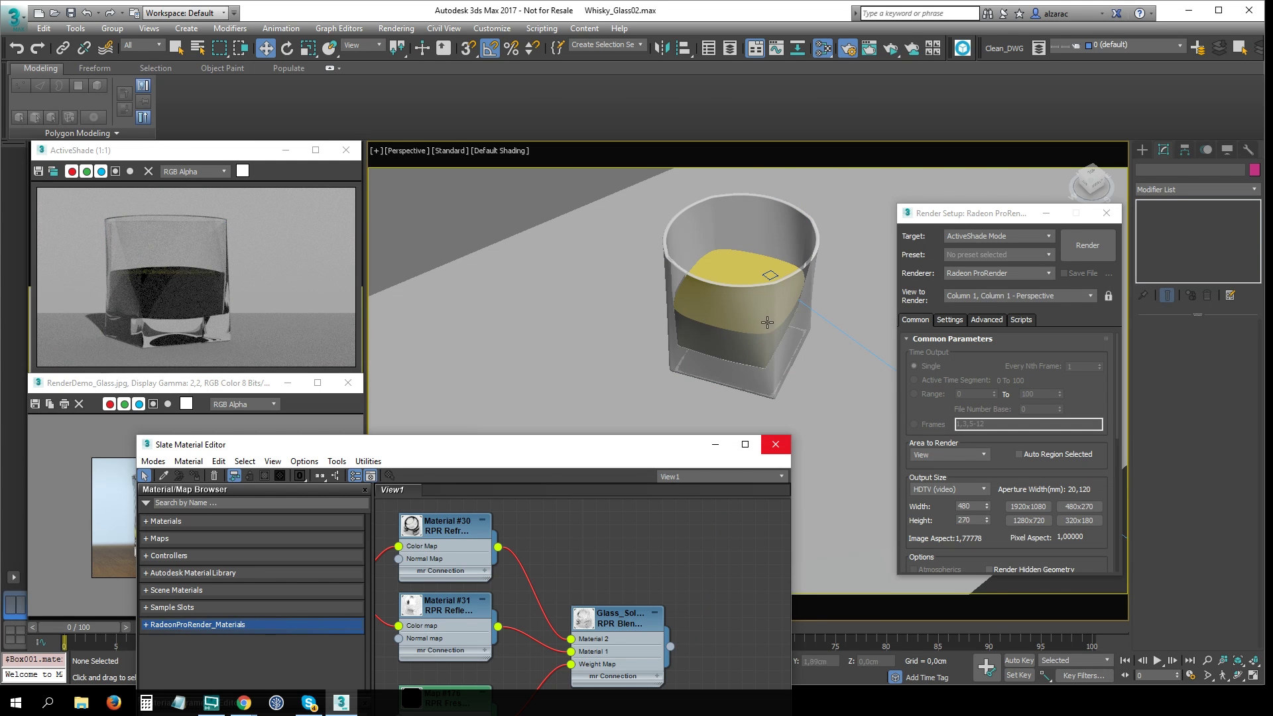
scroll(778, 300, "up", 2)
middle_click_drag(593, 551, 623, 630)
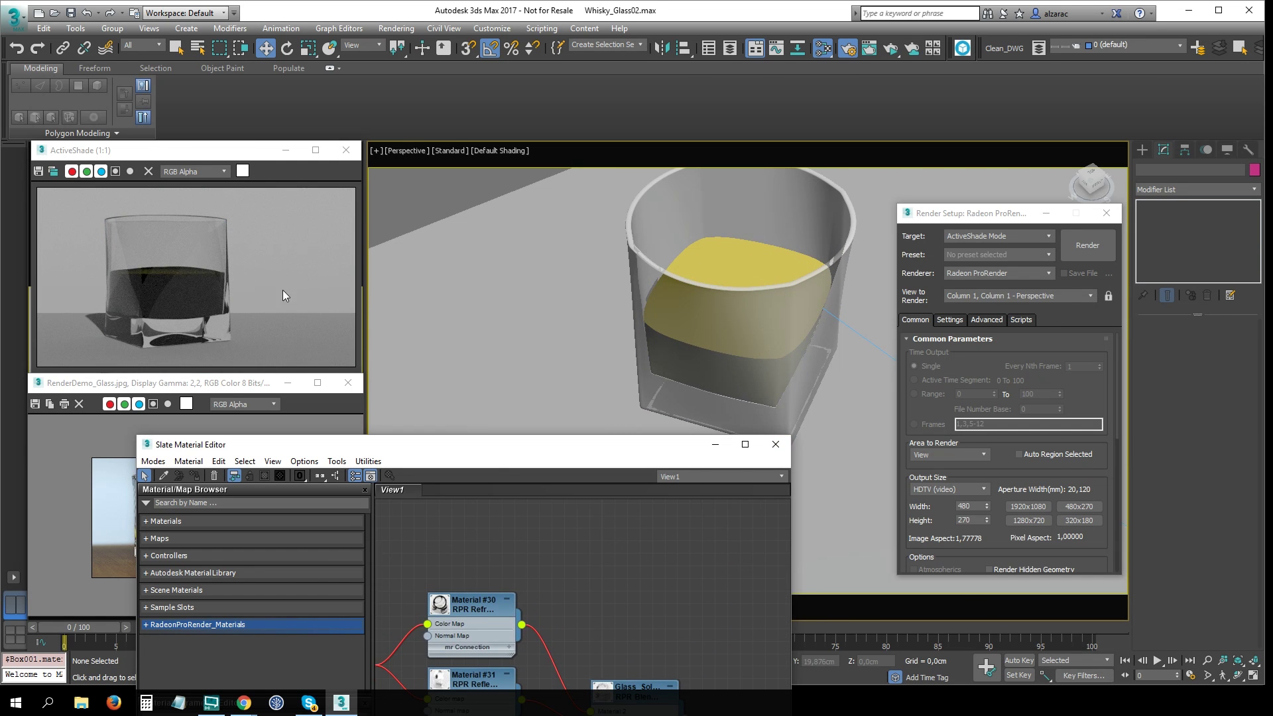
middle_click_drag(621, 562, 635, 642)
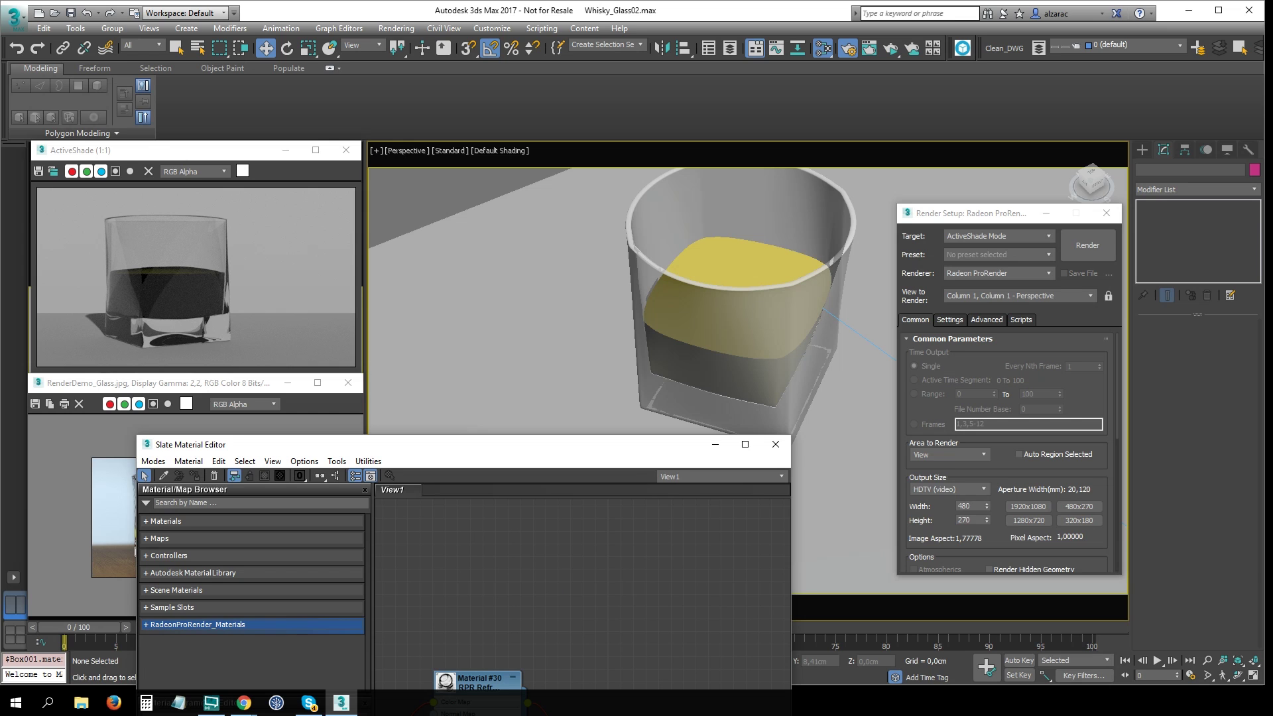
Add Liquids_Alcohol_Champagne and wire it onto the liquid (Box002).
right_click(576, 538)
mouse_move(649, 619)
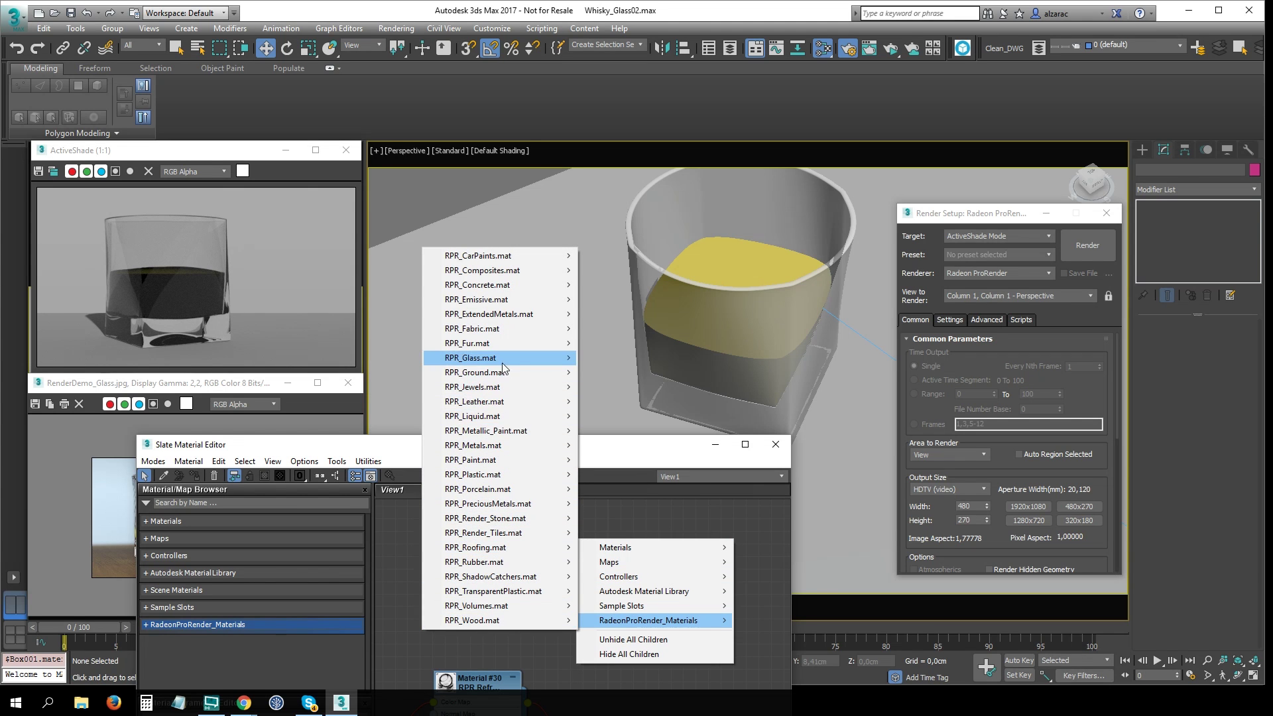
mouse_move(474, 416)
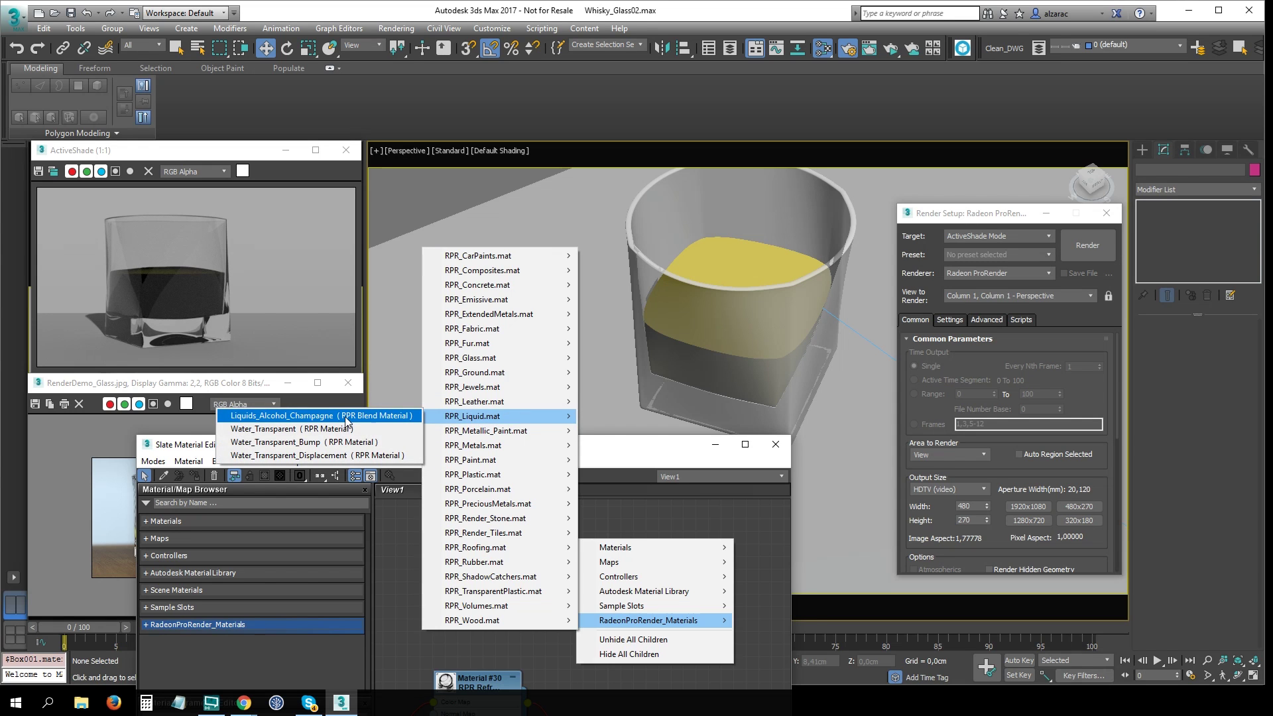
left_click(347, 418)
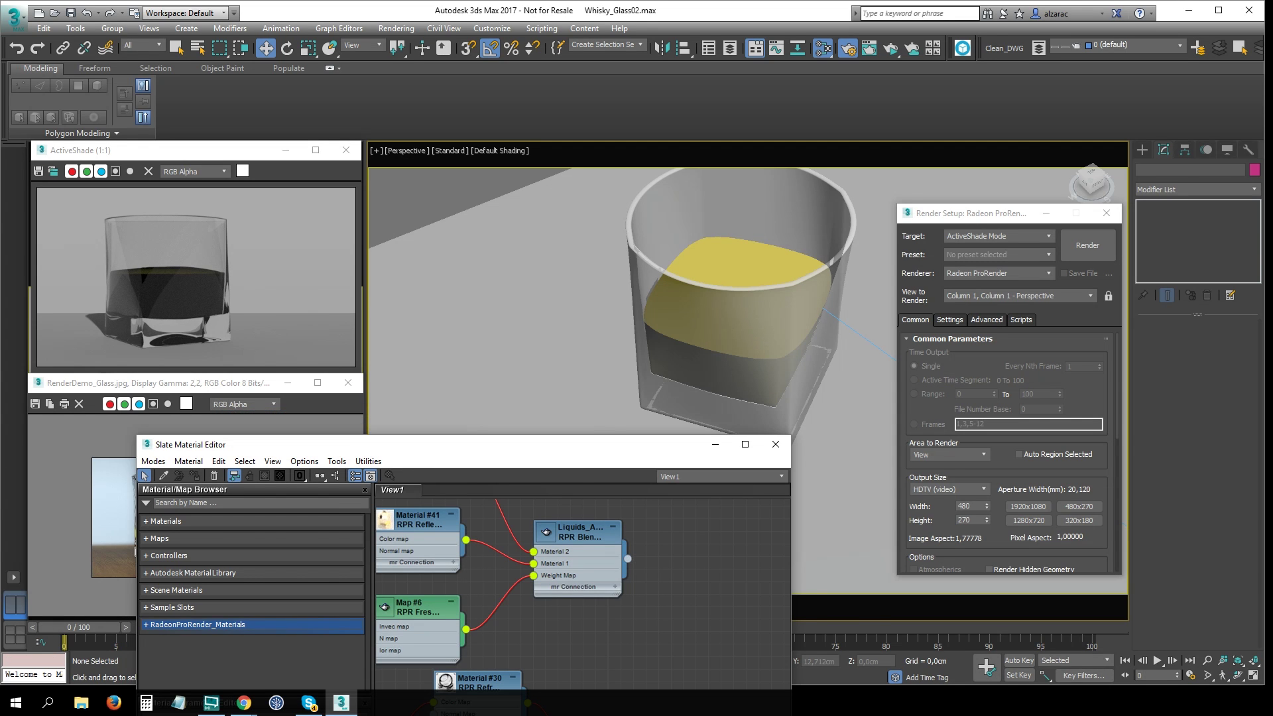
left_click_drag(627, 558, 763, 267)
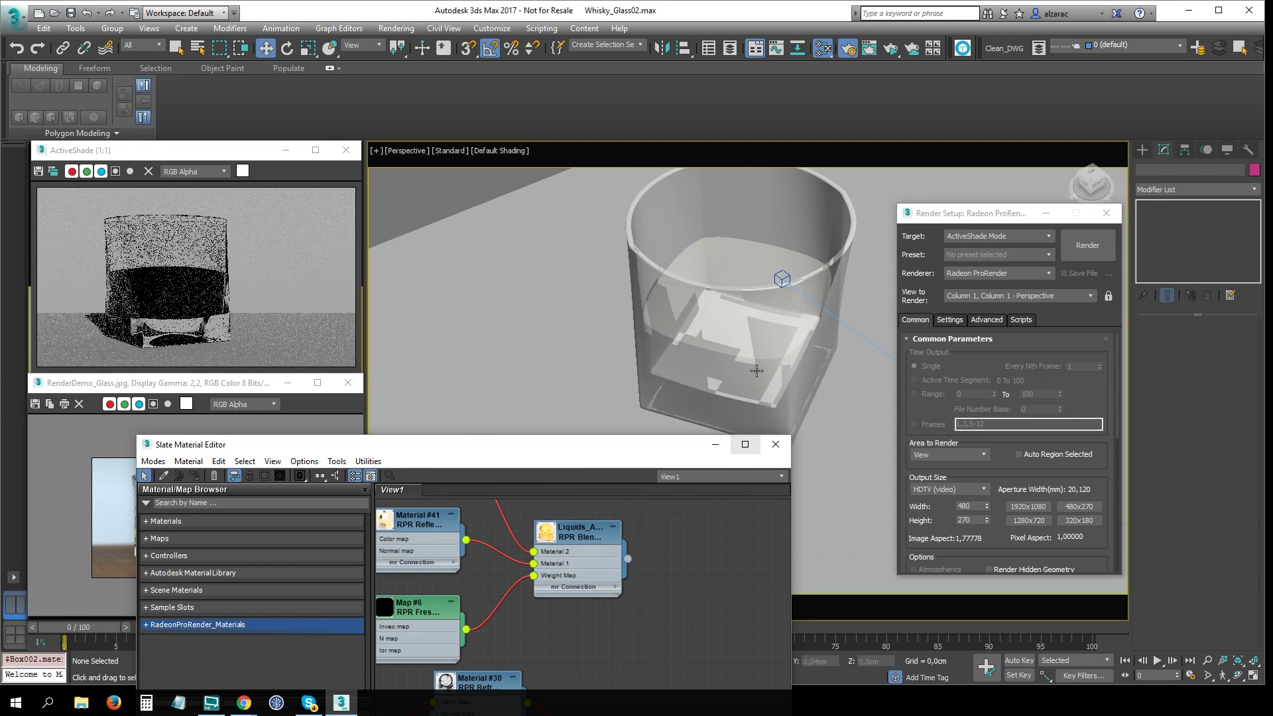
middle_click_drag(661, 586, 651, 666)
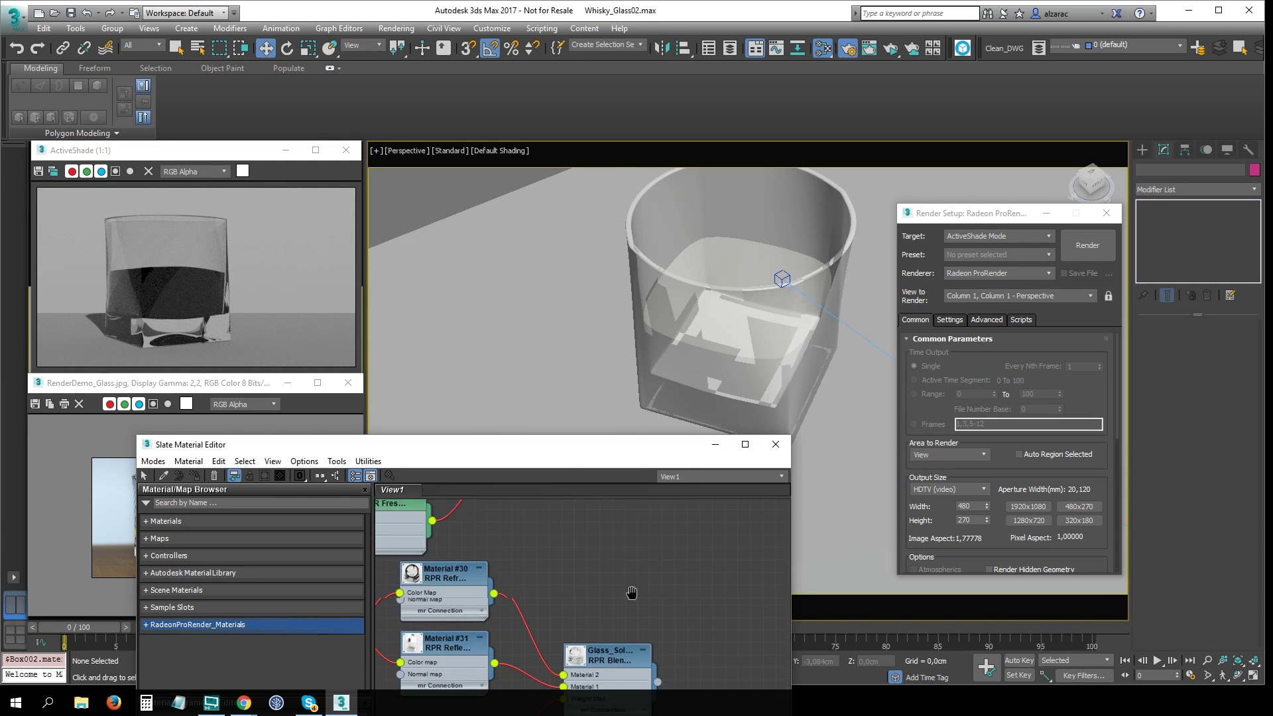
Add Wood_Mahogany_Unfinished, apply it to the ground plane and put the editor away.
right_click(631, 551)
mouse_move(700, 632)
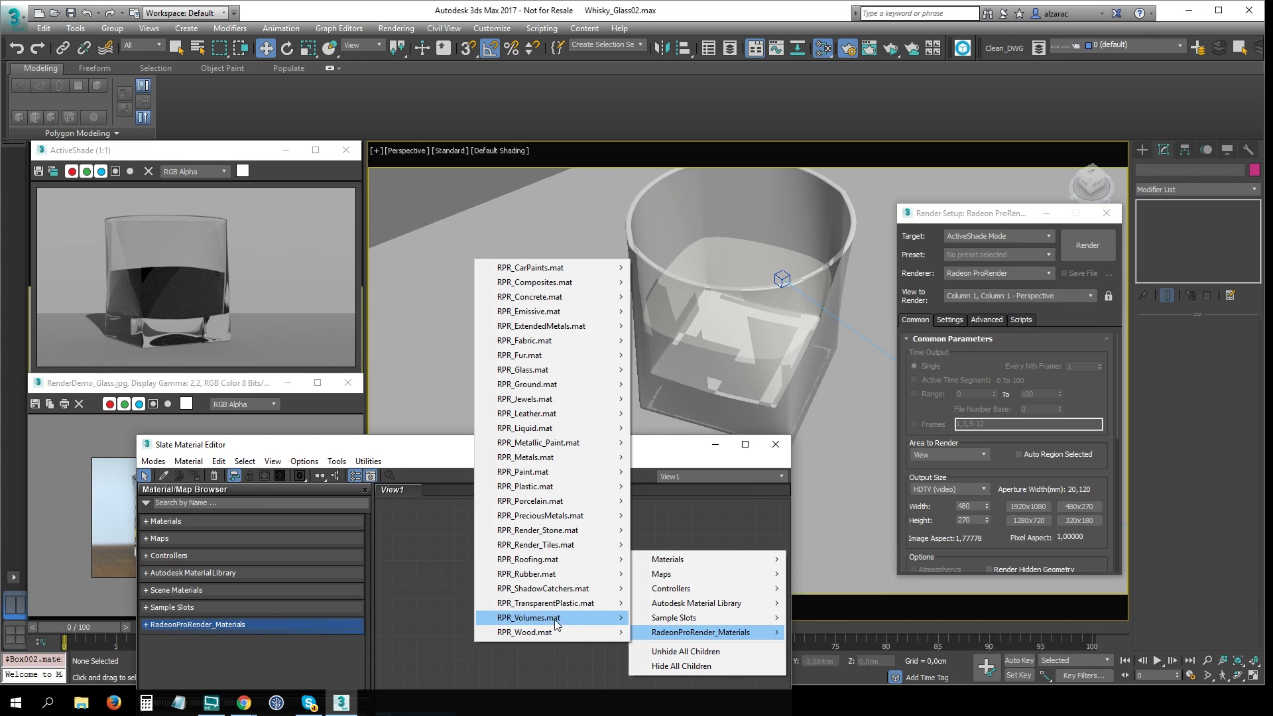
mouse_move(552, 632)
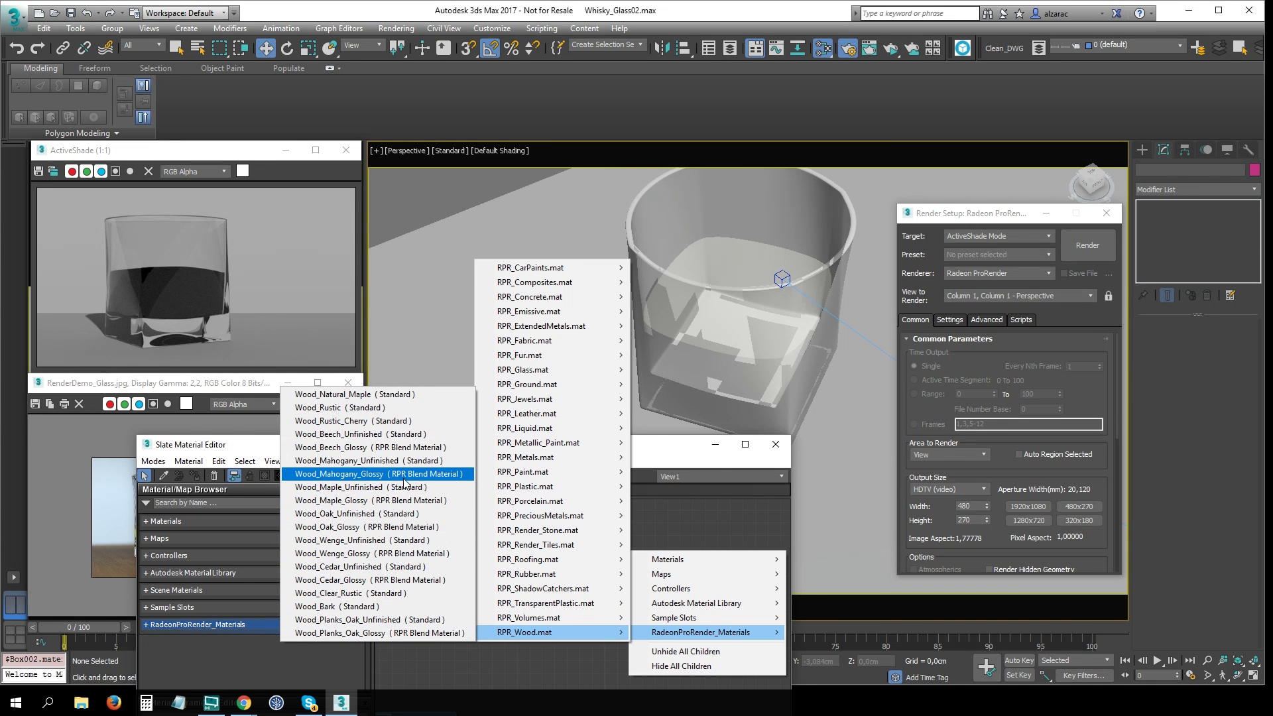
left_click(419, 463)
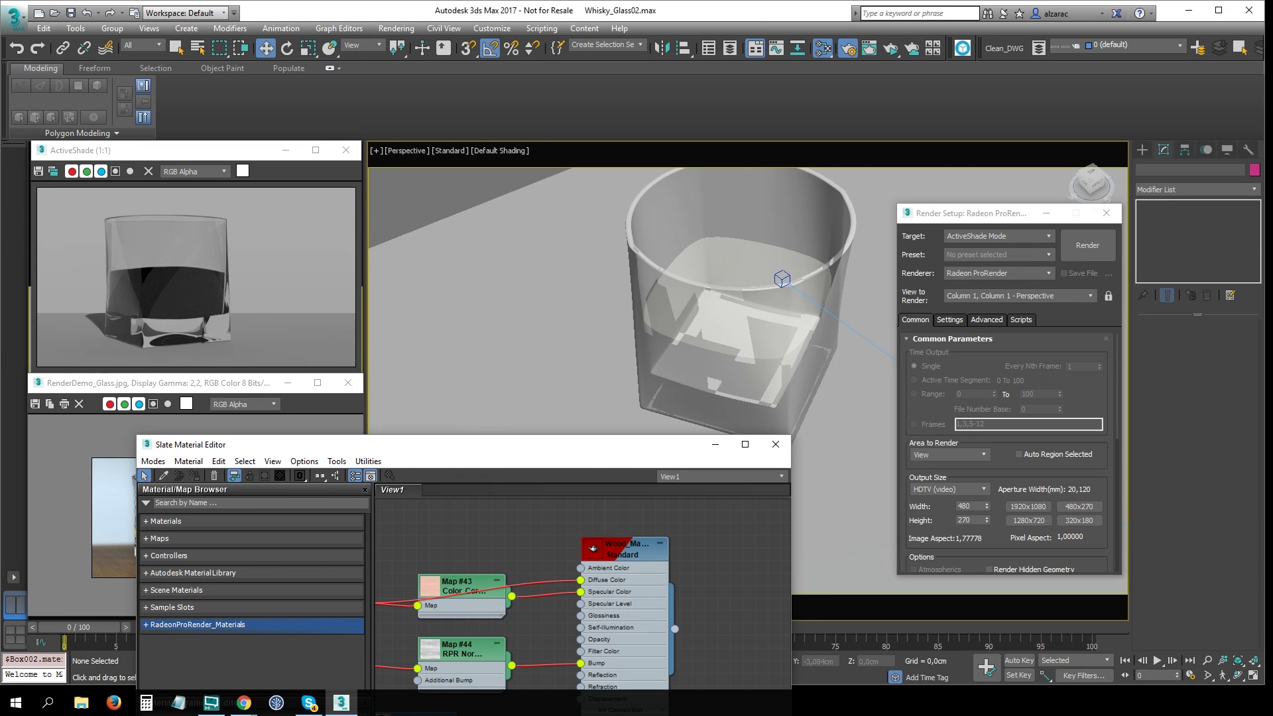
left_click_drag(706, 634, 834, 496)
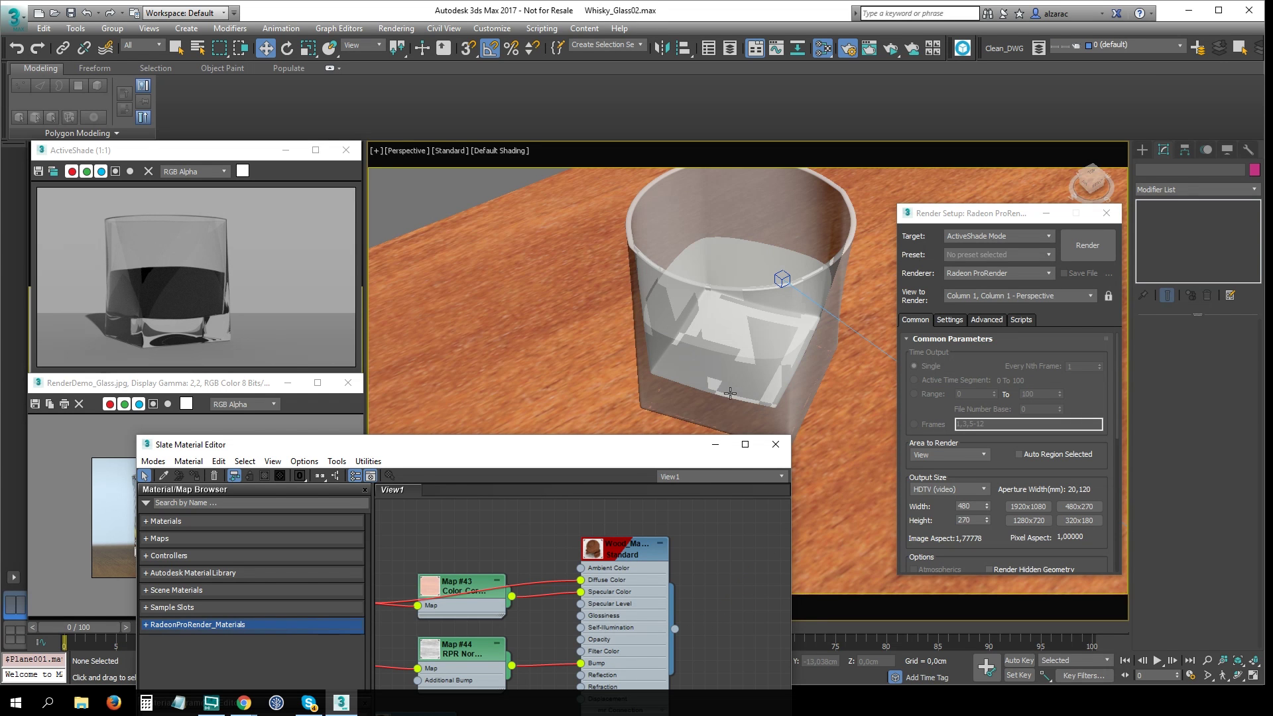
left_click(715, 445)
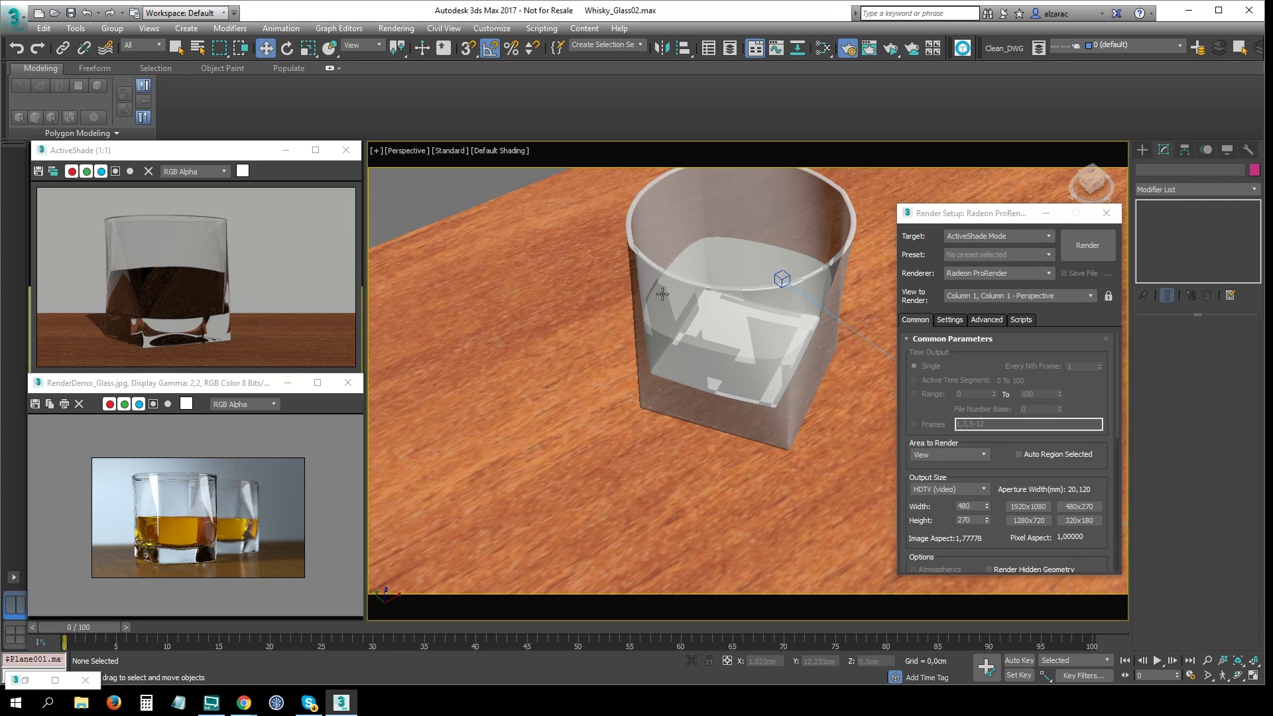
Orbit and zoom to a close, level view of the whisky glass on the table.
middle_click_drag(705, 305, 730, 318)
scroll(730, 317, "down", 5)
scroll(731, 317, "down", 5)
middle_click_drag(725, 360, 725, 332, "alt")
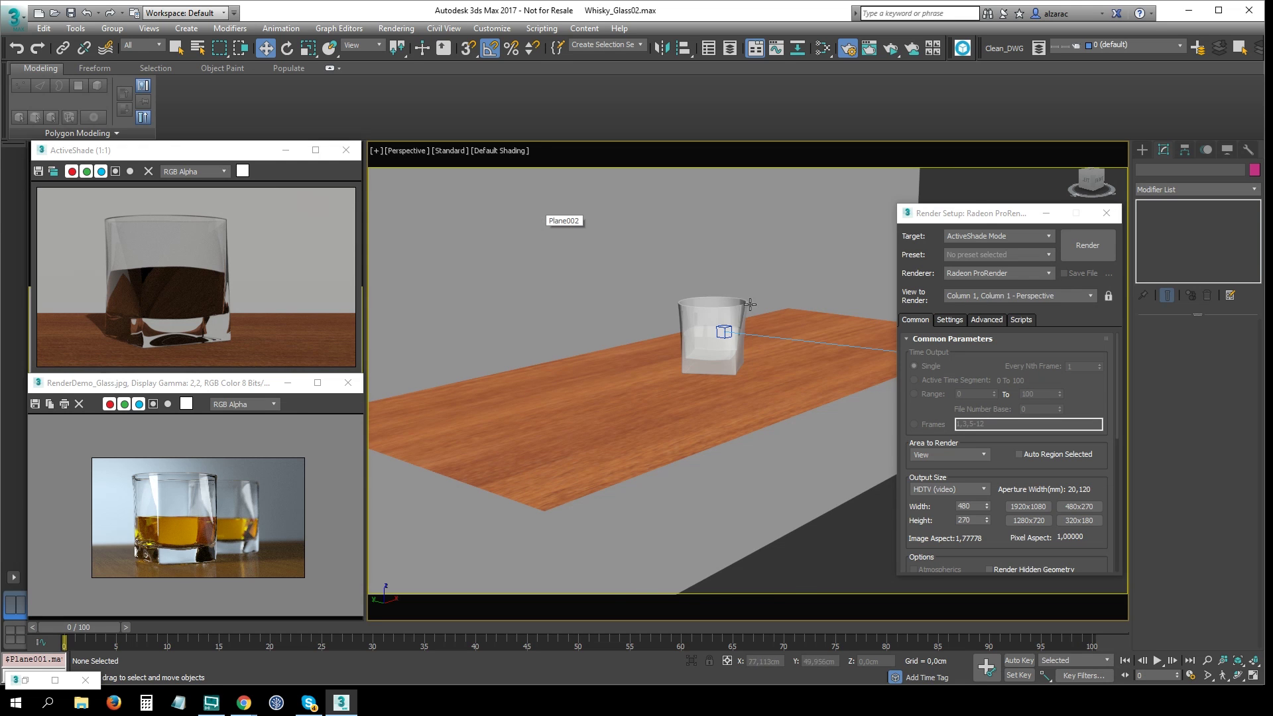
scroll(751, 305, "up", 3)
scroll(730, 291, "up", 2)
mouse_move(729, 292)
middle_mouse_down("alt")
mouse_move(679, 318)
mouse_move(701, 333)
middle_mouse_up("alt")
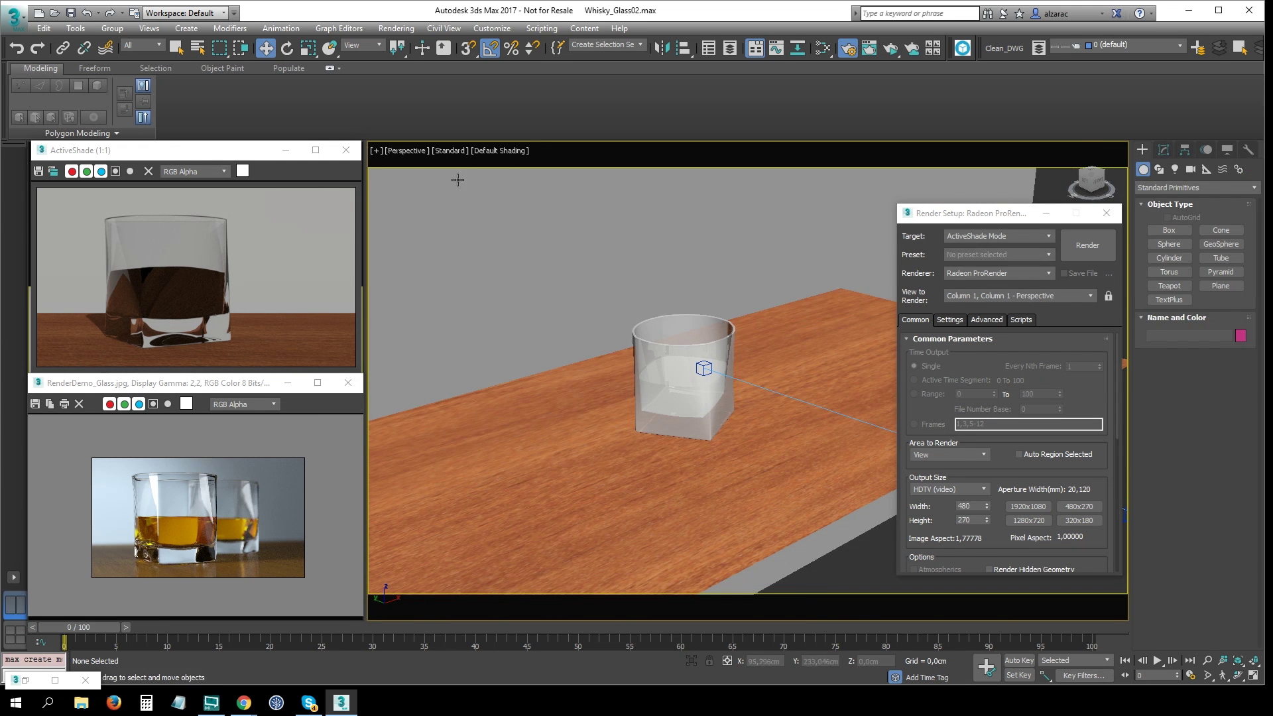
Place a photometric Free Light right beside the glass.
left_click(1175, 169)
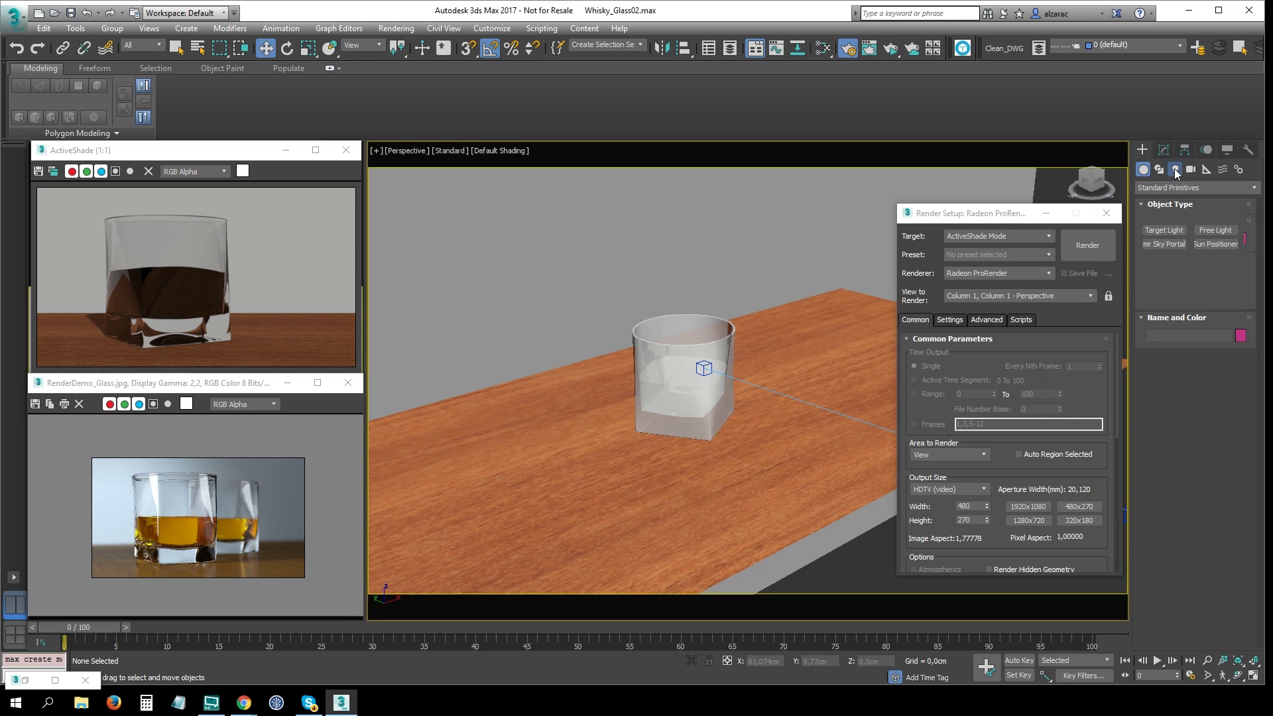
left_click(1221, 230)
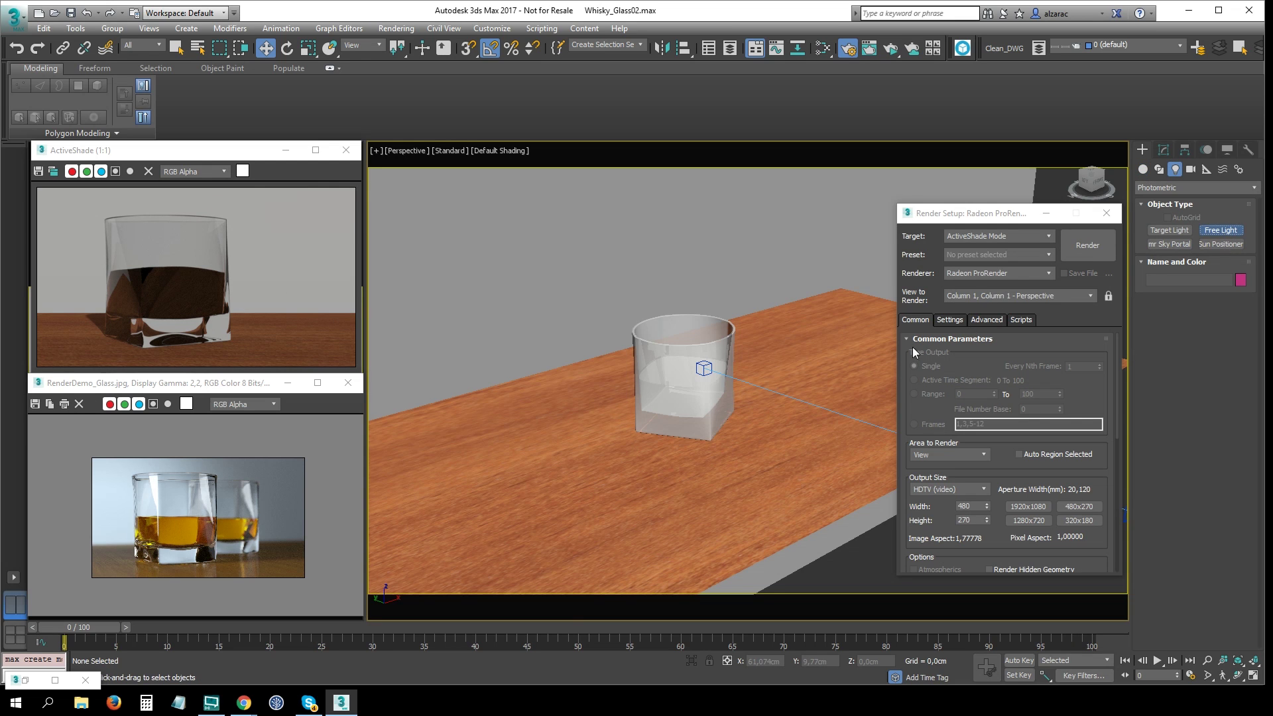
left_click(734, 439)
Lift the new free light above the table and frame it with the glass.
key("w")
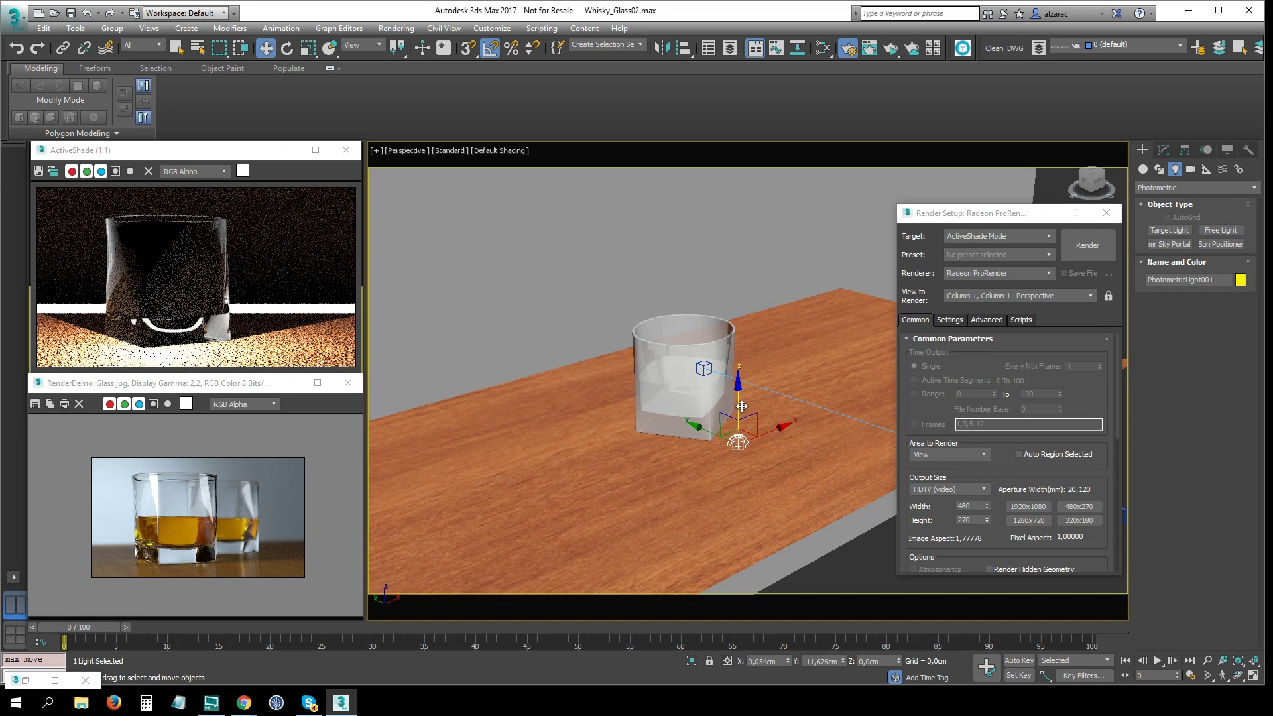
left_click_drag(742, 425, 748, 203)
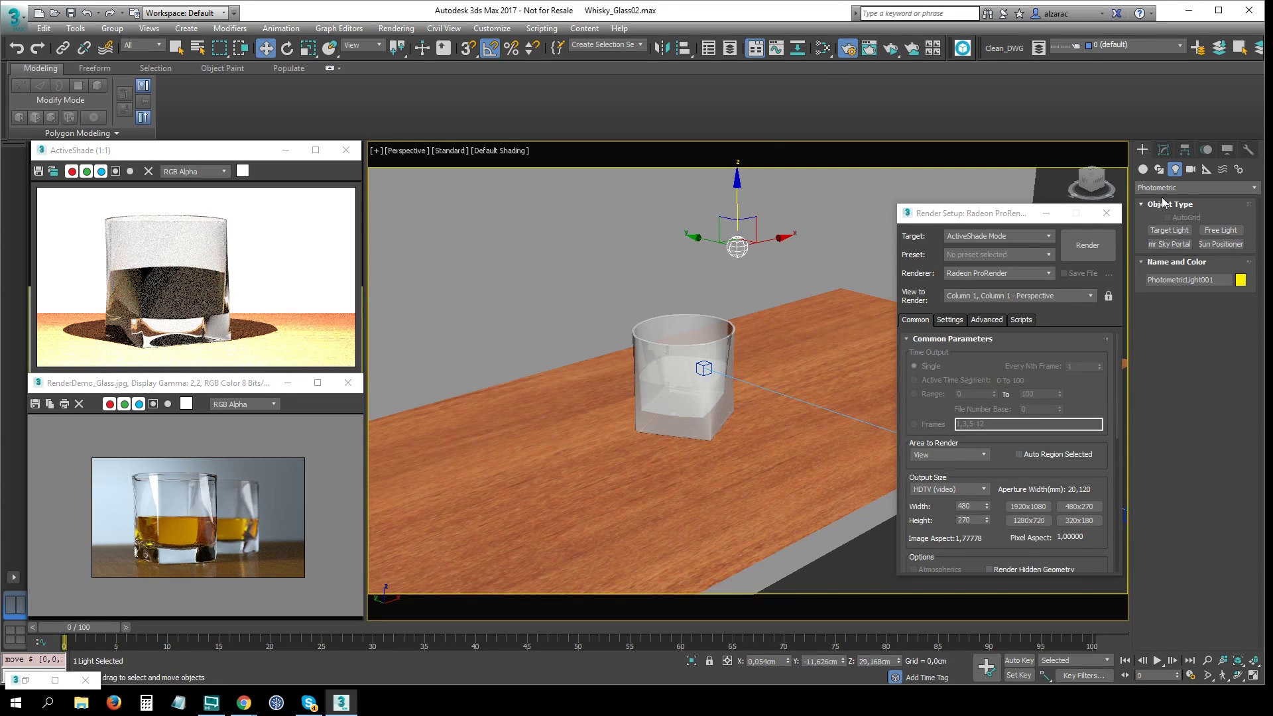
left_click(1164, 149)
middle_click_drag(718, 306, 703, 386)
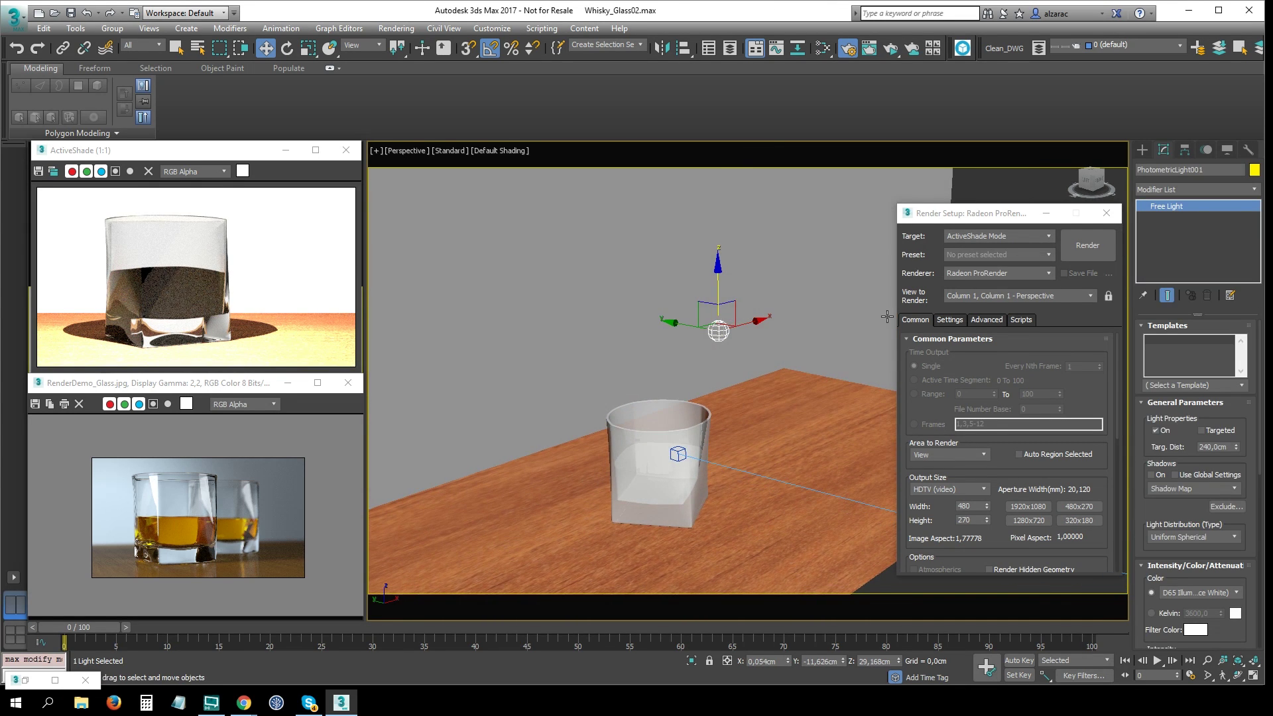
left_click_drag(1143, 425, 1143, 379)
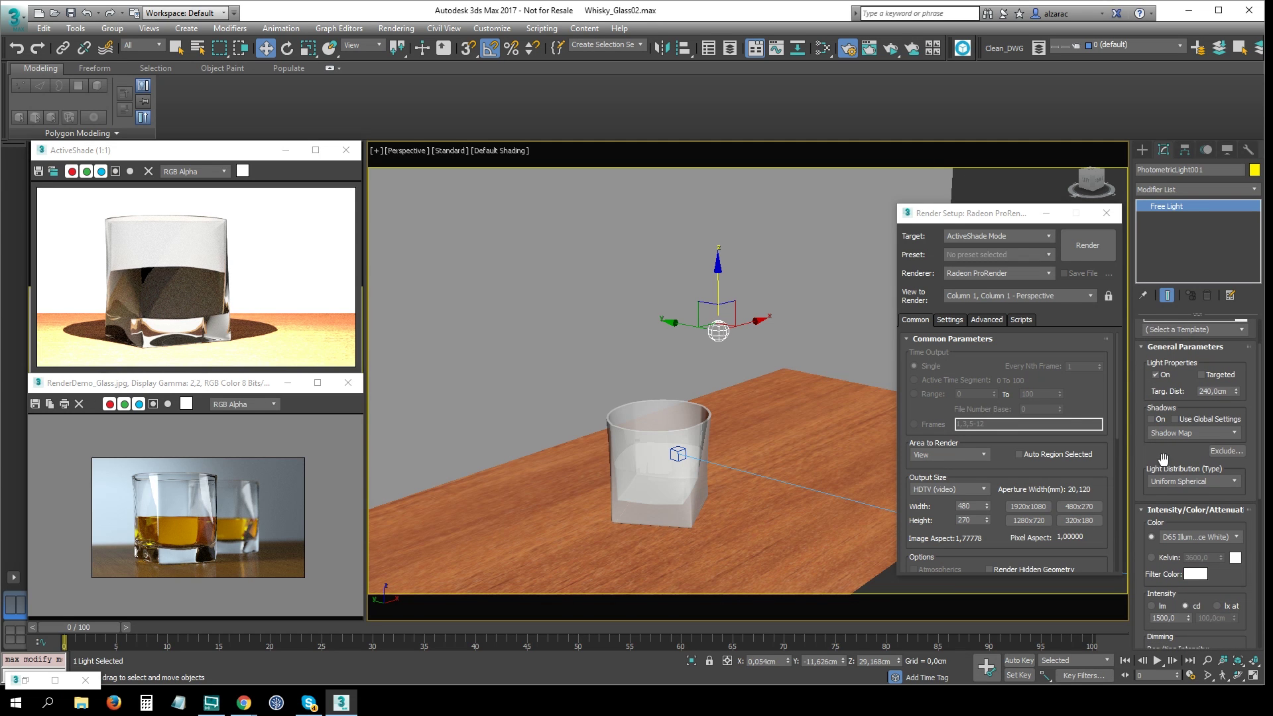
left_click_drag(718, 273, 718, 289)
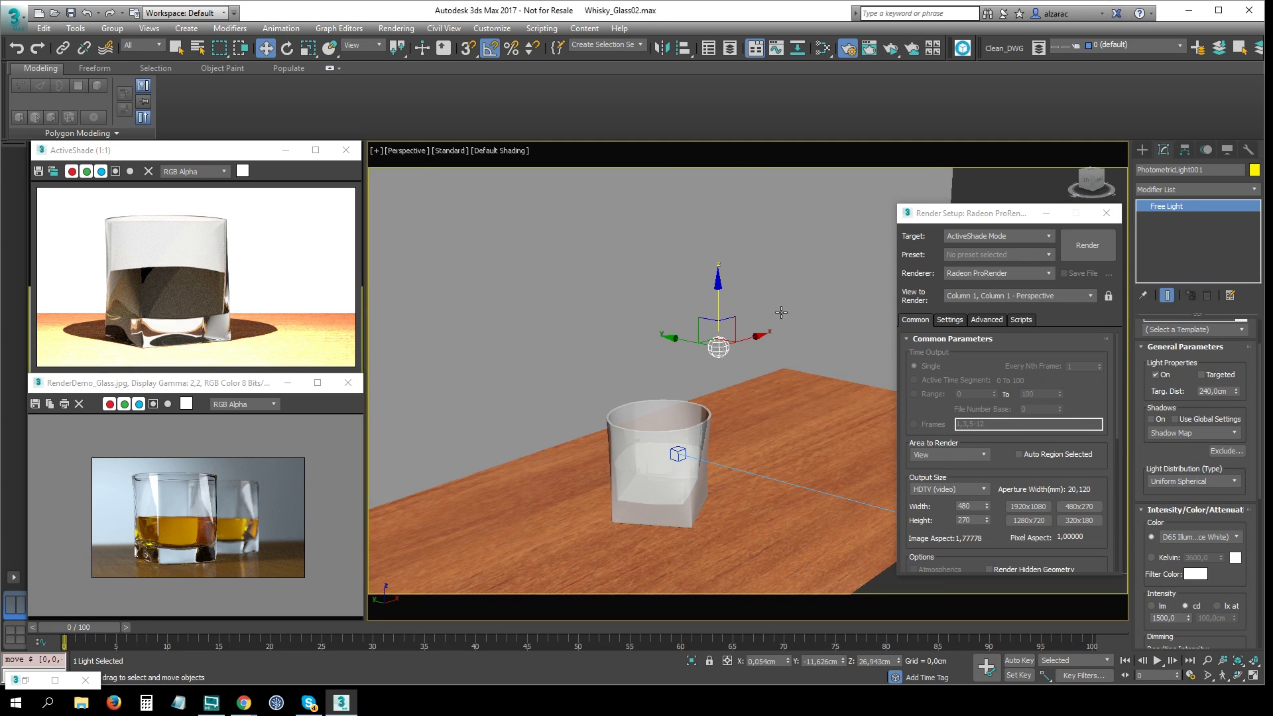
Set the light distribution to Uniform Diffuse and move the light higher over the glass.
left_click(1232, 482)
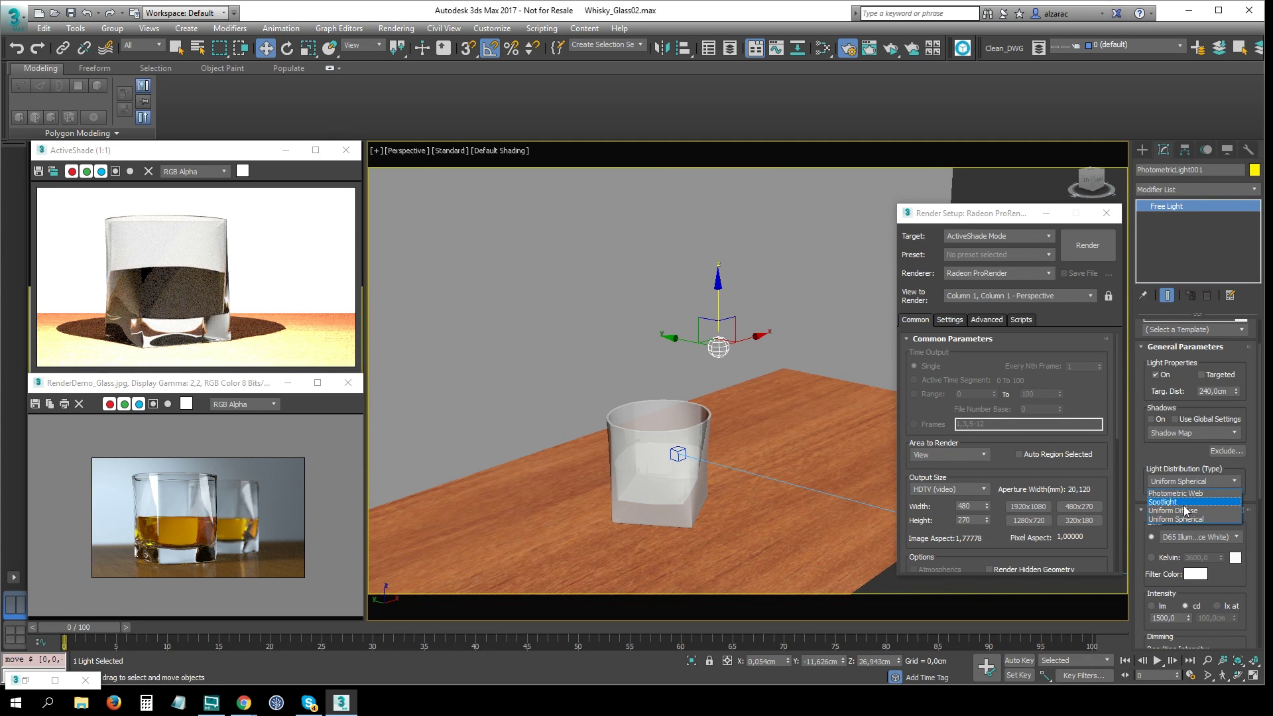
left_click(1202, 511)
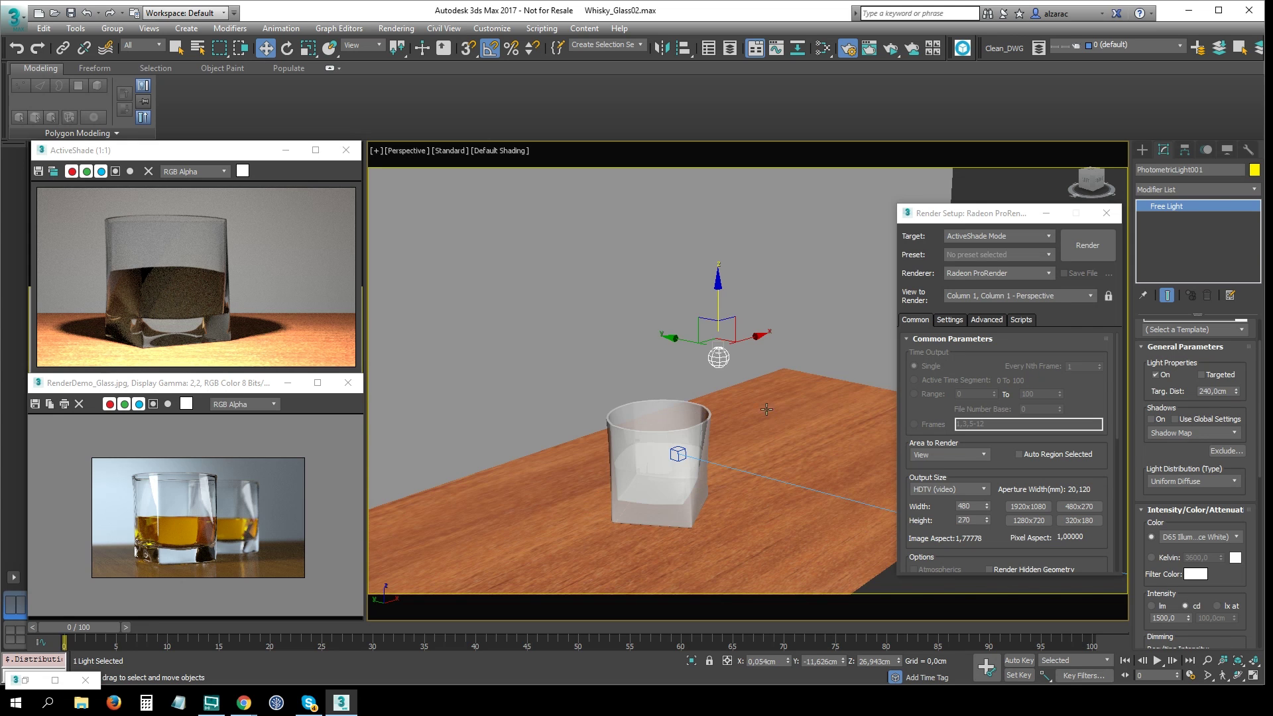
middle_click_drag(767, 409, 763, 391, "alt")
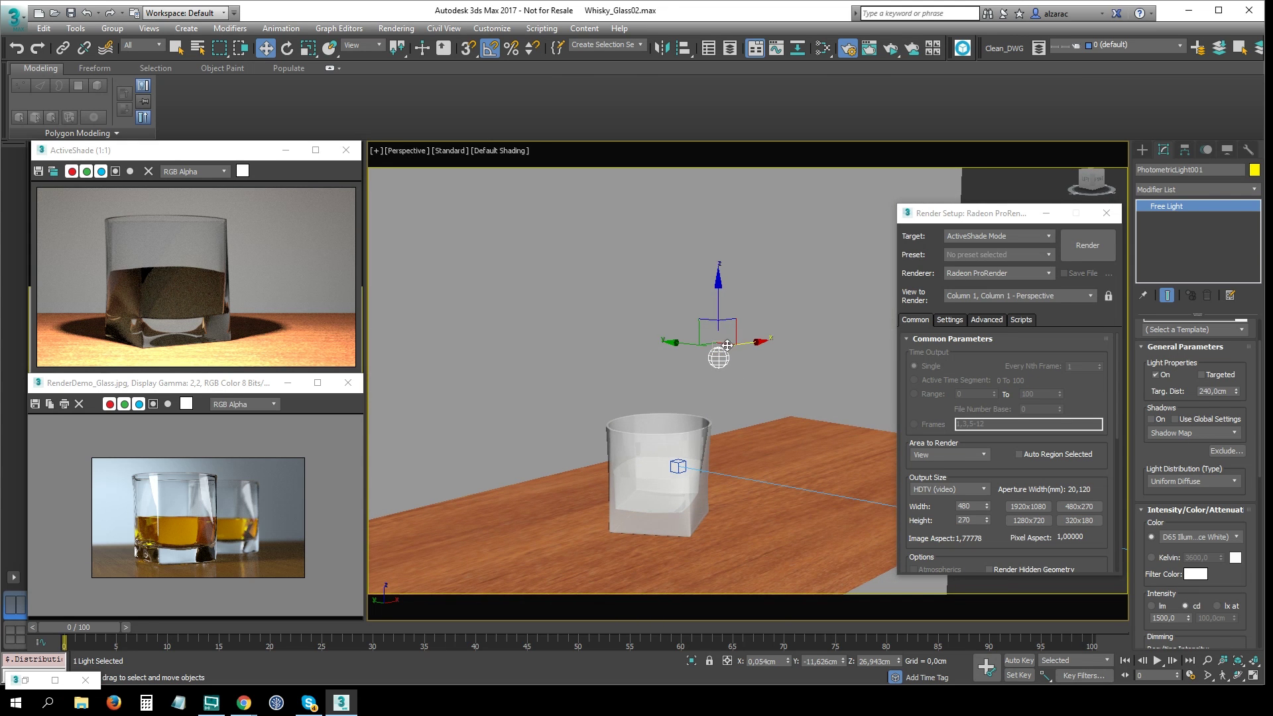
left_click_drag(727, 345, 677, 339)
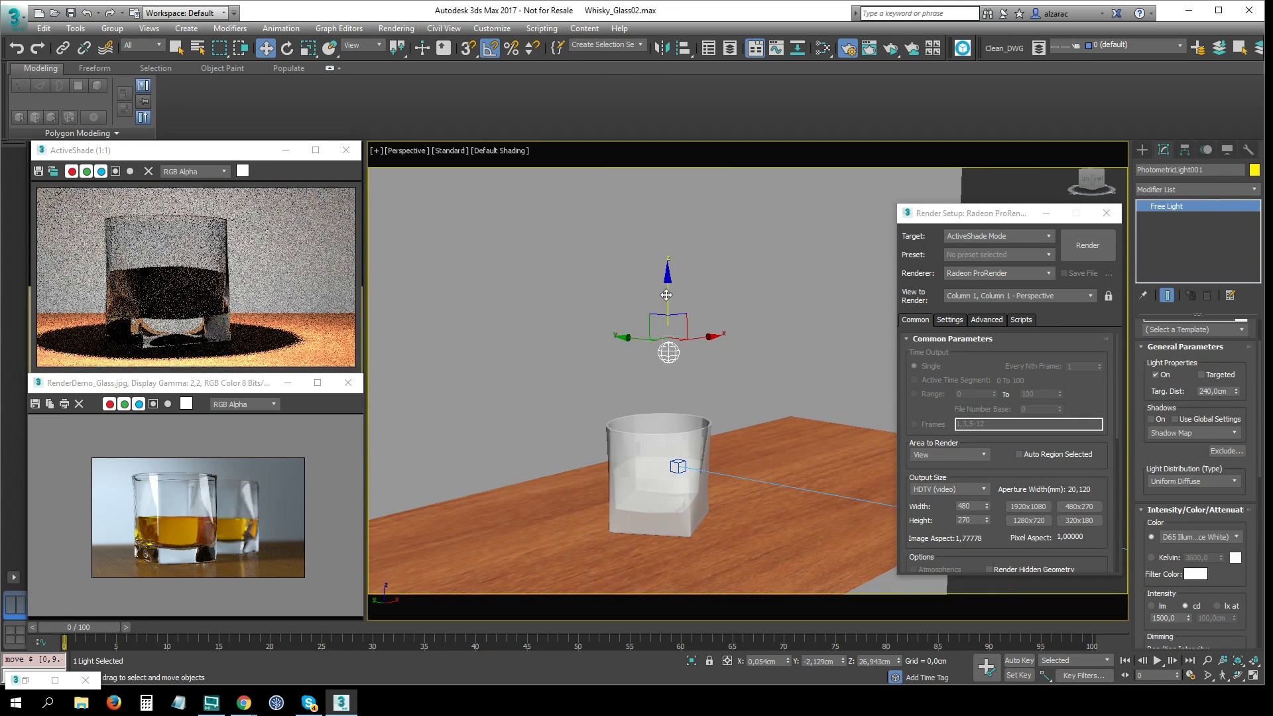
left_click_drag(666, 295, 667, 235)
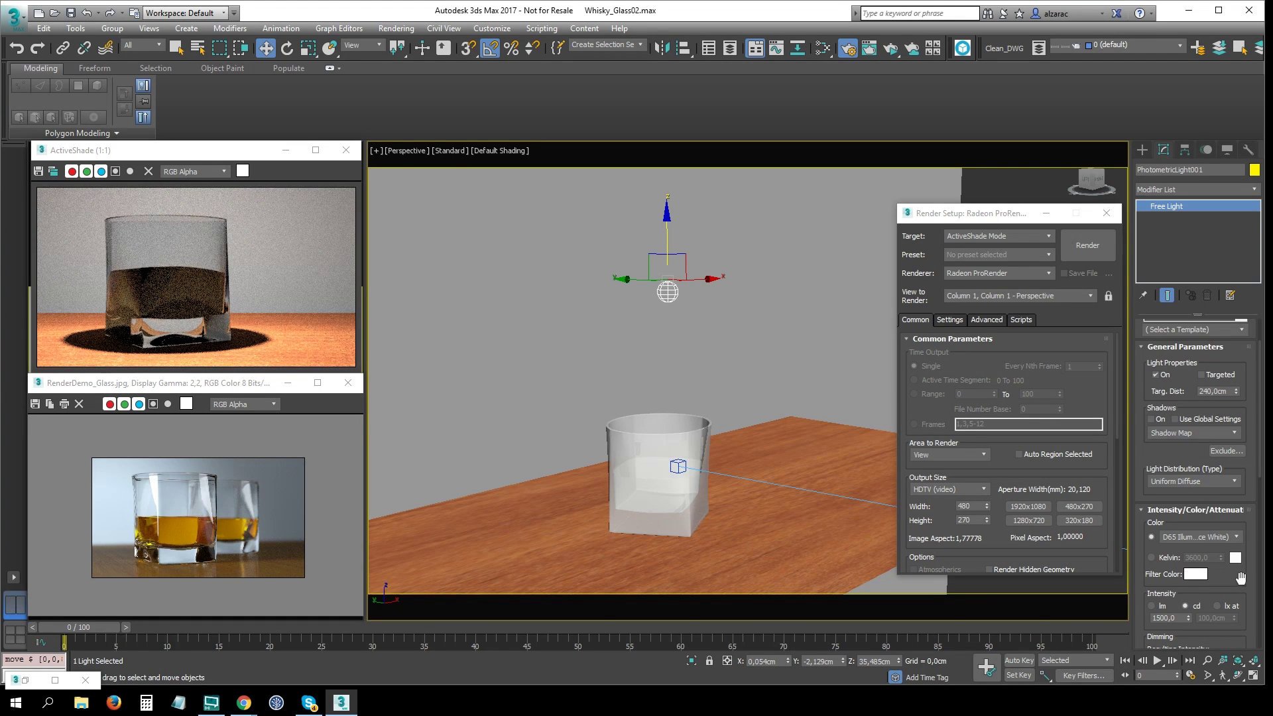
left_click_drag(1241, 579, 1241, 385)
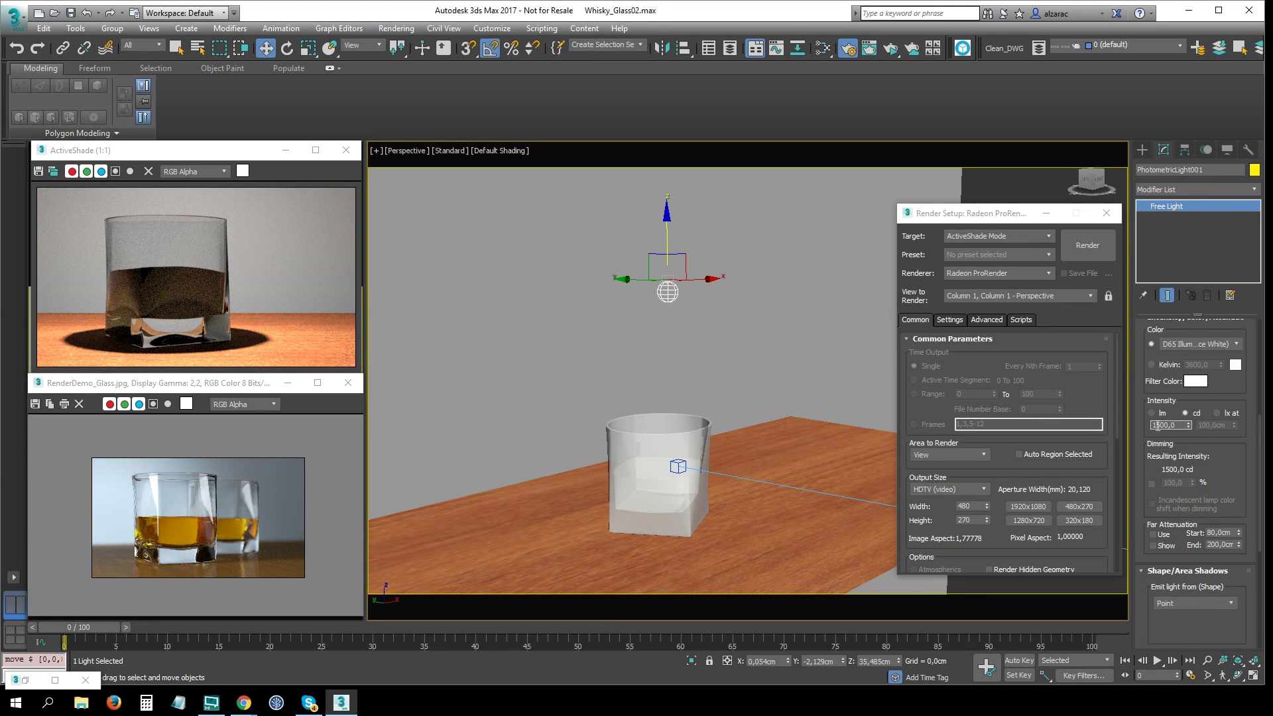
Set the light's intensity to 500 cd.
double_click(1157, 425)
type("500")
key("Return")
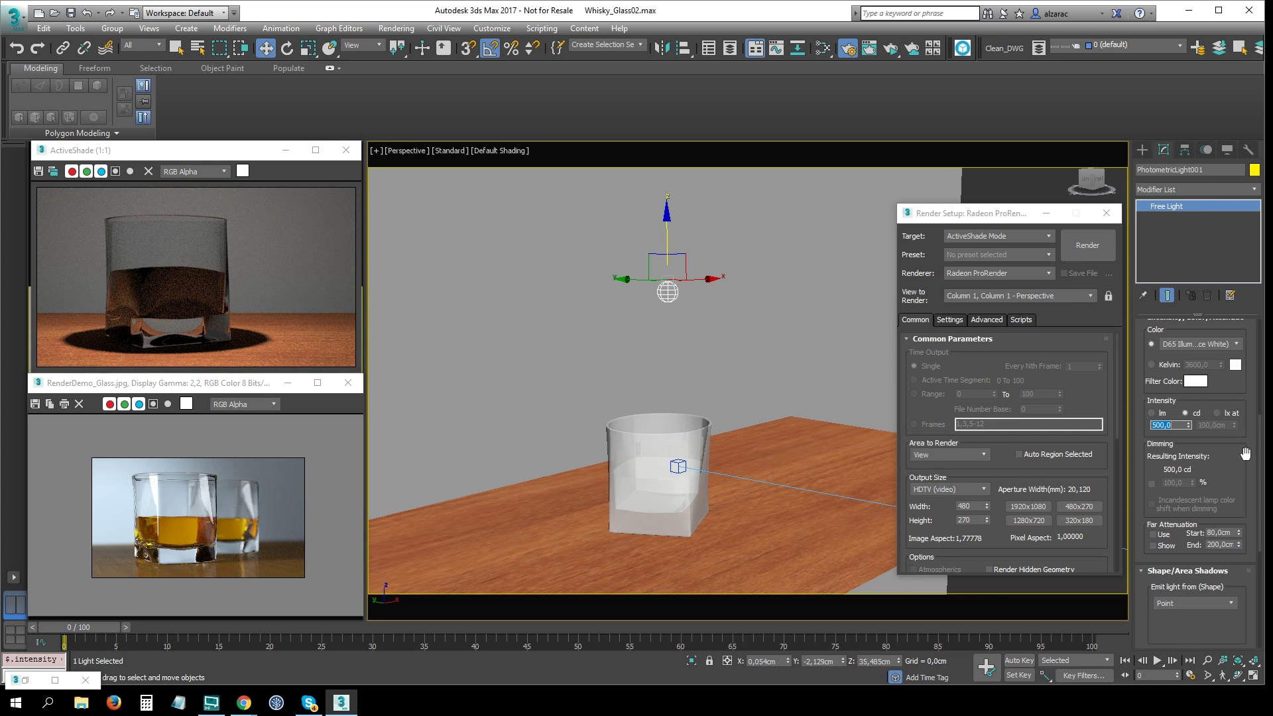
scroll(1234, 457, "down", 2)
scroll(1207, 456, "down", 2)
scroll(1186, 455, "down", 1)
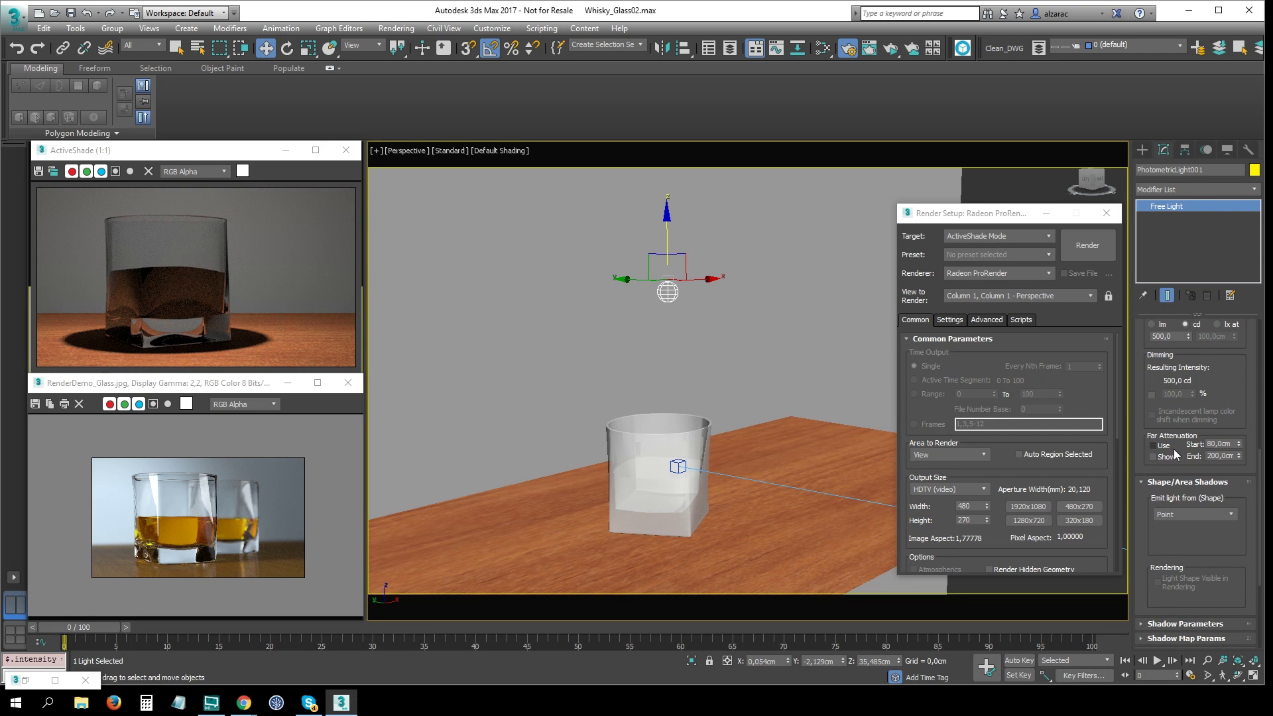
Make the light emit from a 50 × 50 cm rectangle and lower it toward the glass.
left_click(1235, 514)
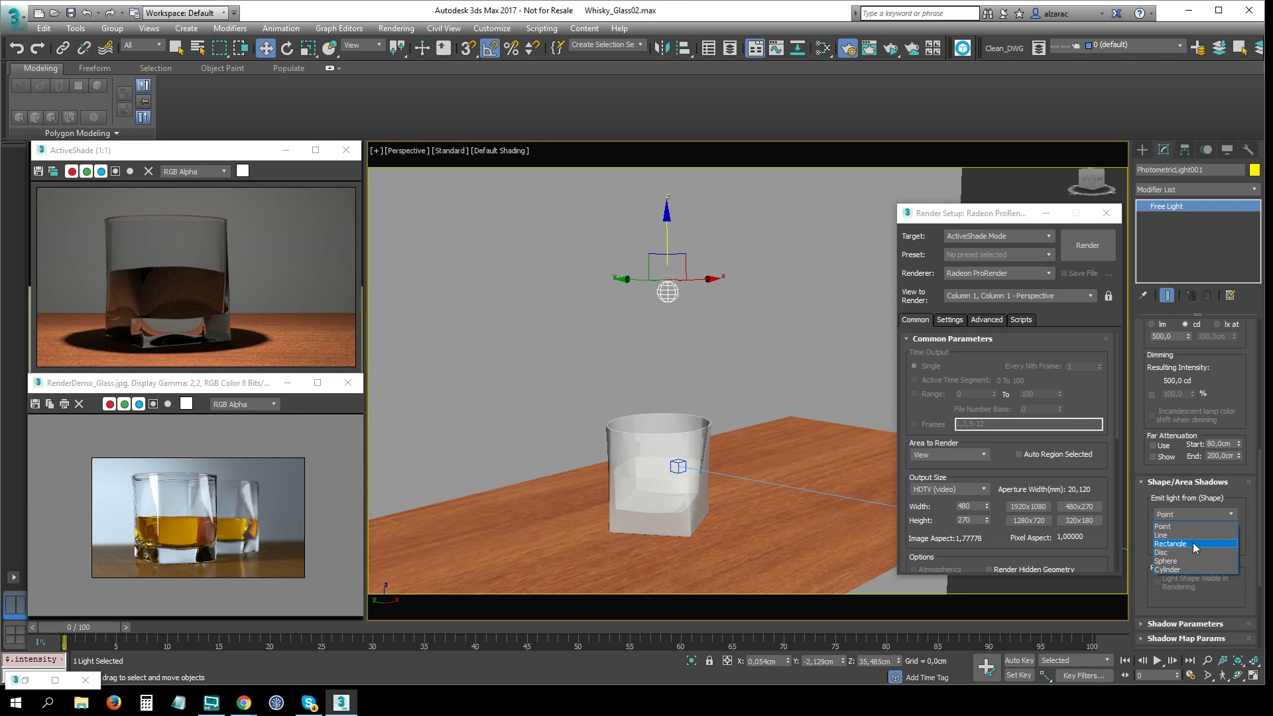
left_click(1191, 544)
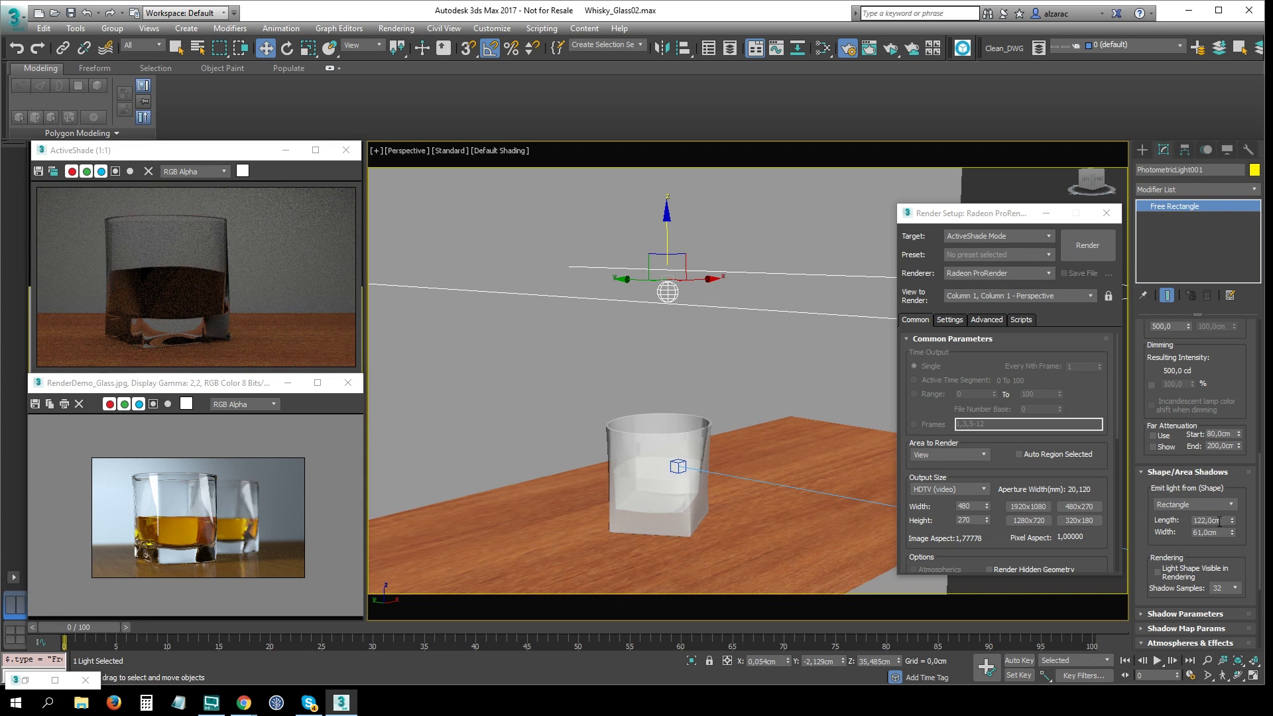
double_click(1219, 521)
type("50")
key("Tab")
type("0")
key("Return")
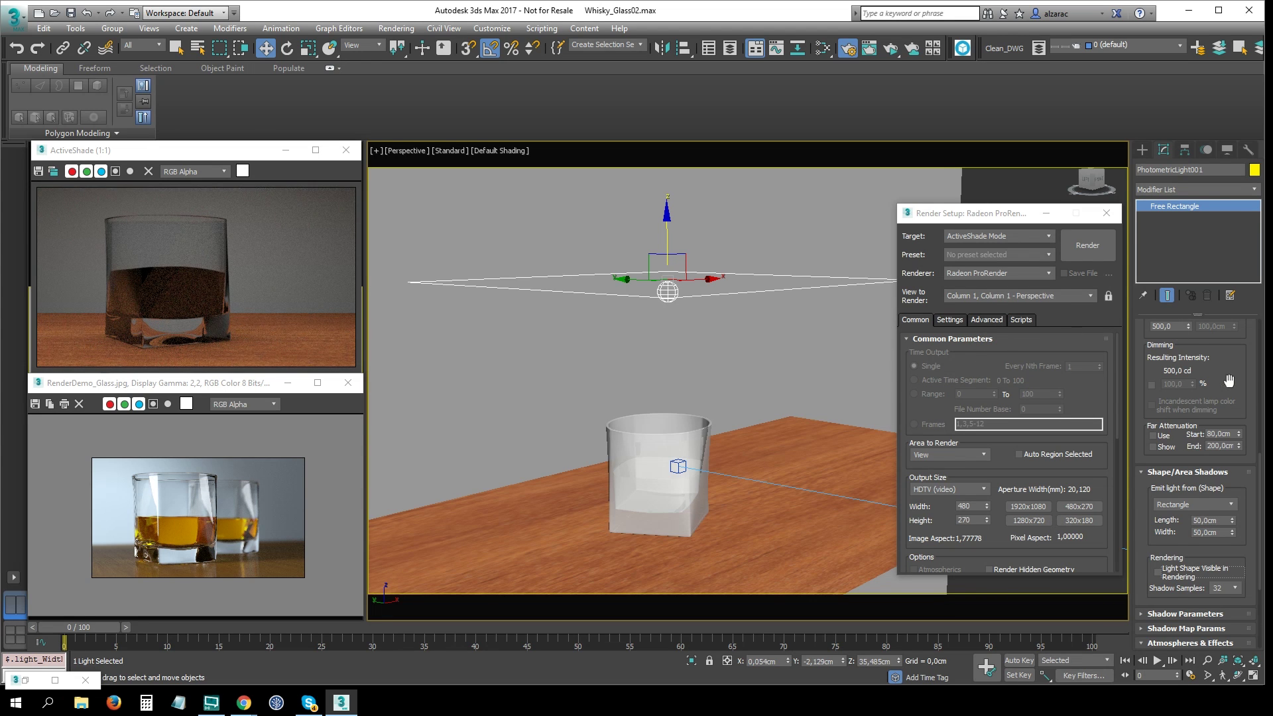
scroll(1187, 385, "down", 2)
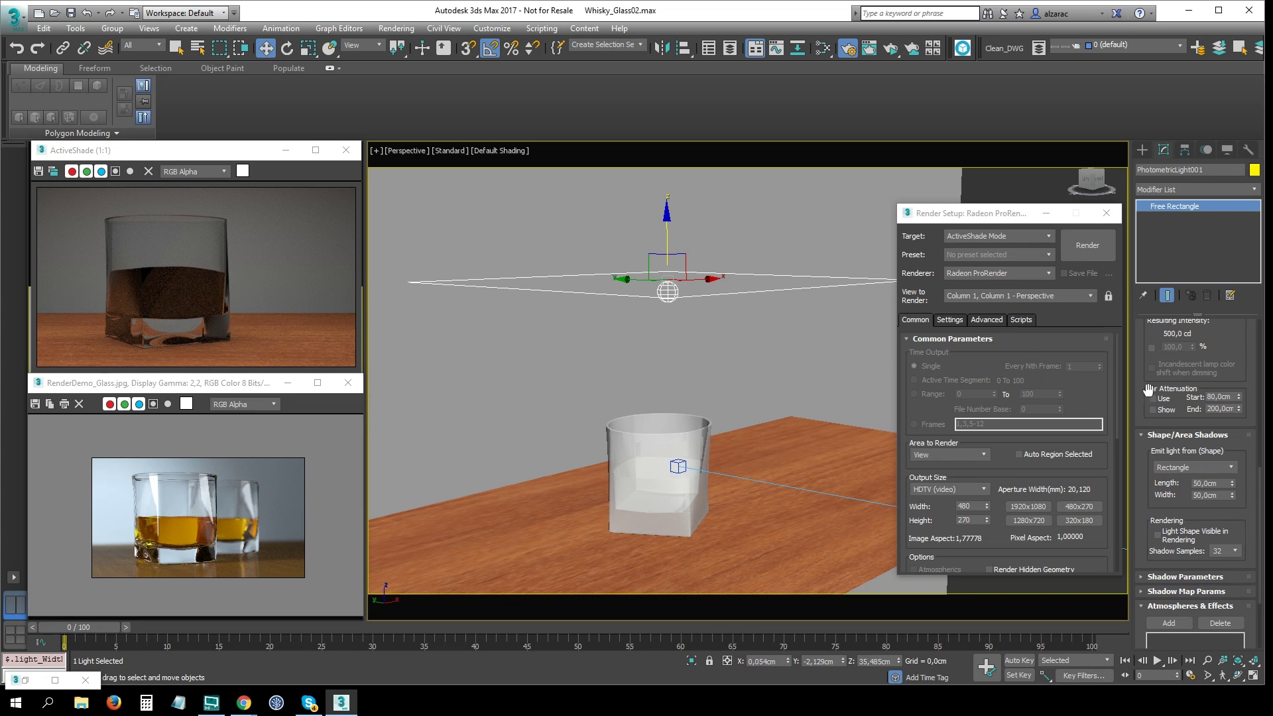
left_click_drag(662, 226, 661, 305)
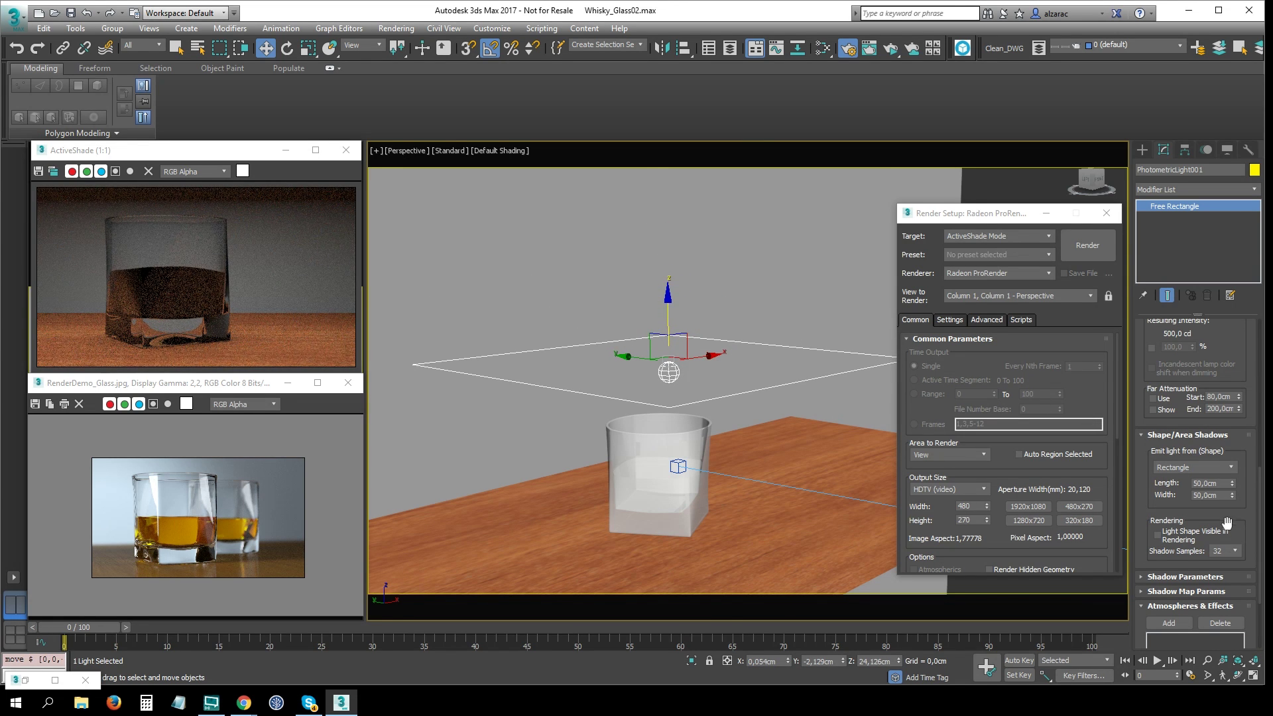
Turn on Light Shape Visible in Rendering and raise the light to about 28.4 cm.
left_click(1158, 534)
left_click_drag(672, 314, 671, 349)
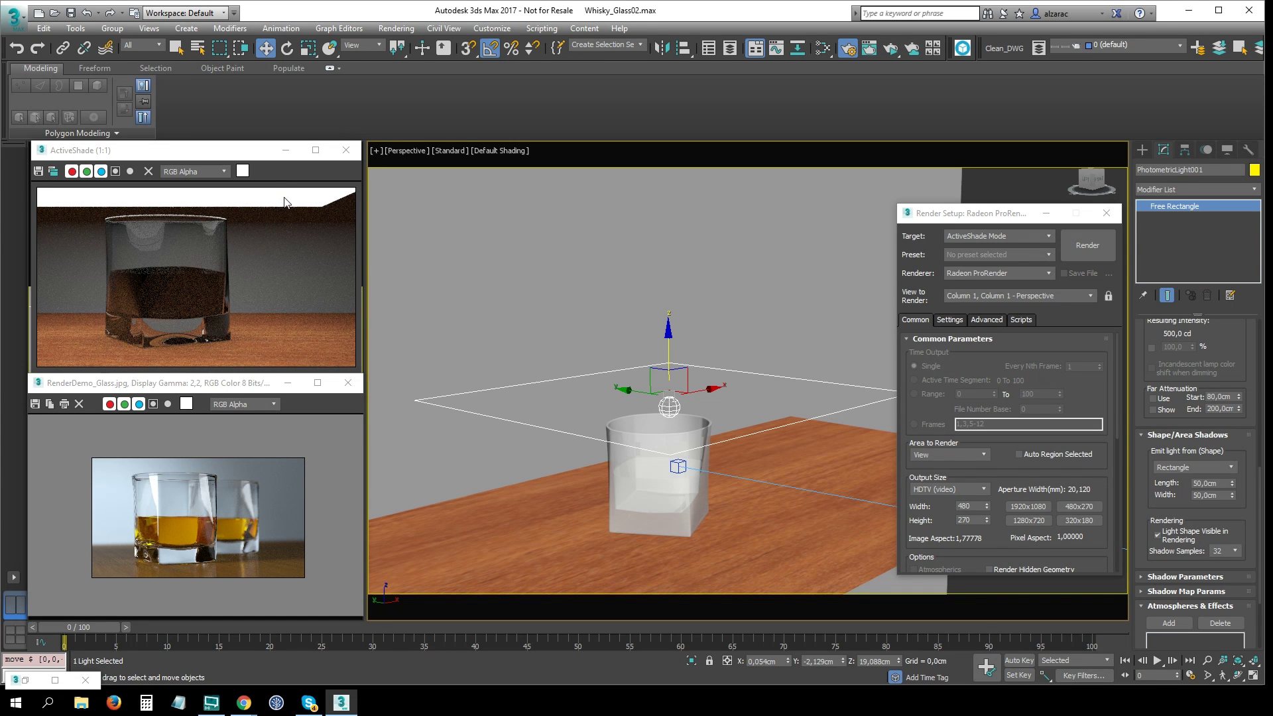
left_click(1158, 534)
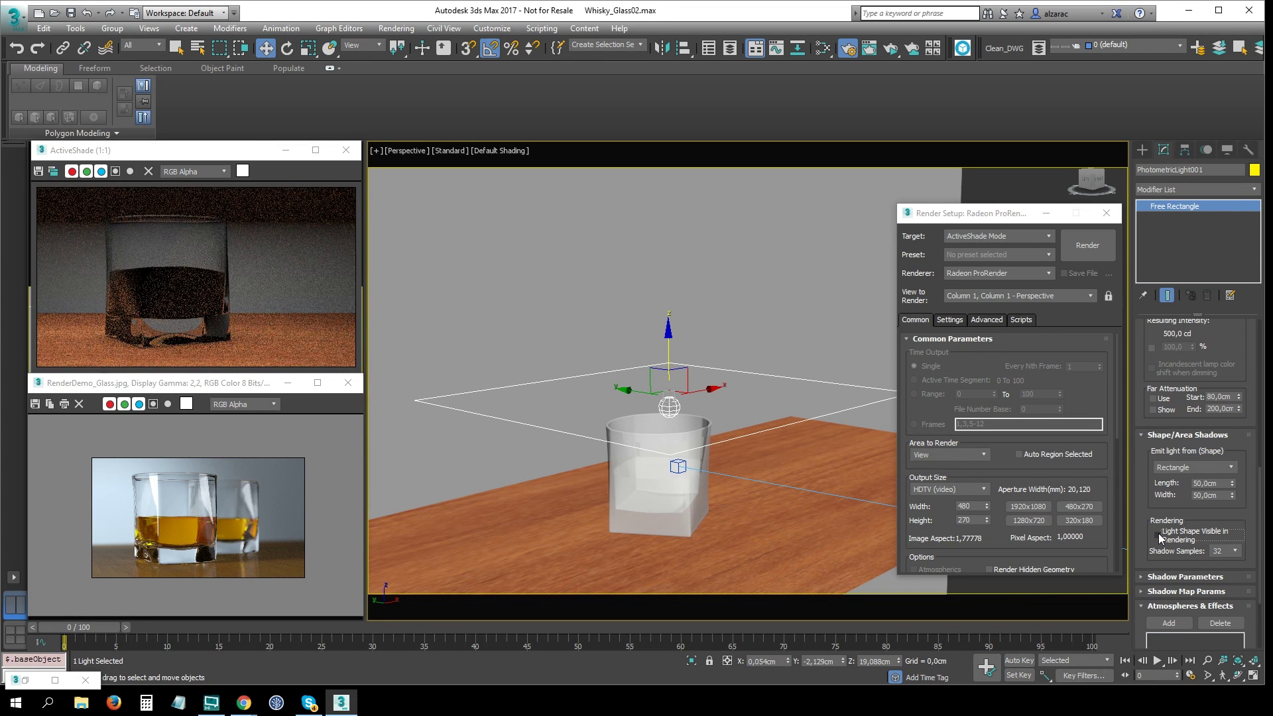
left_click(1157, 534)
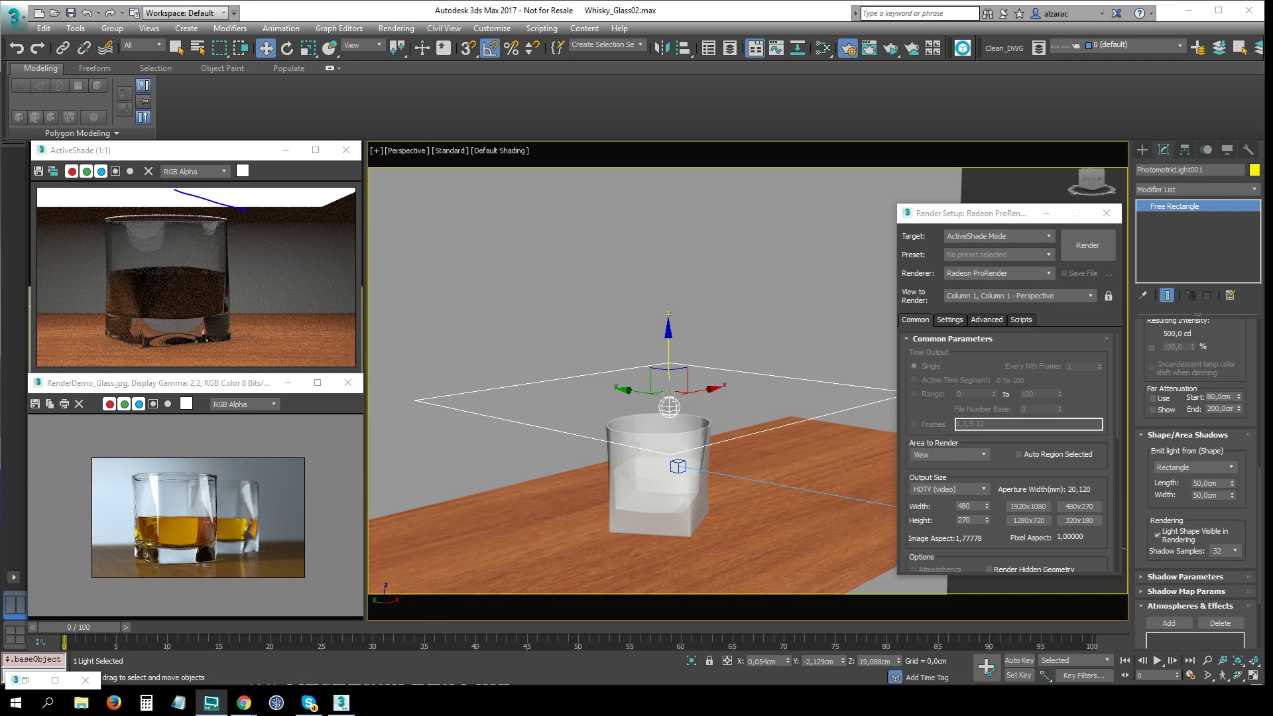
mouse_move(185, 189)
left_mouse_down()
mouse_move(110, 248)
mouse_move(246, 211)
left_mouse_up()
key("Escape")
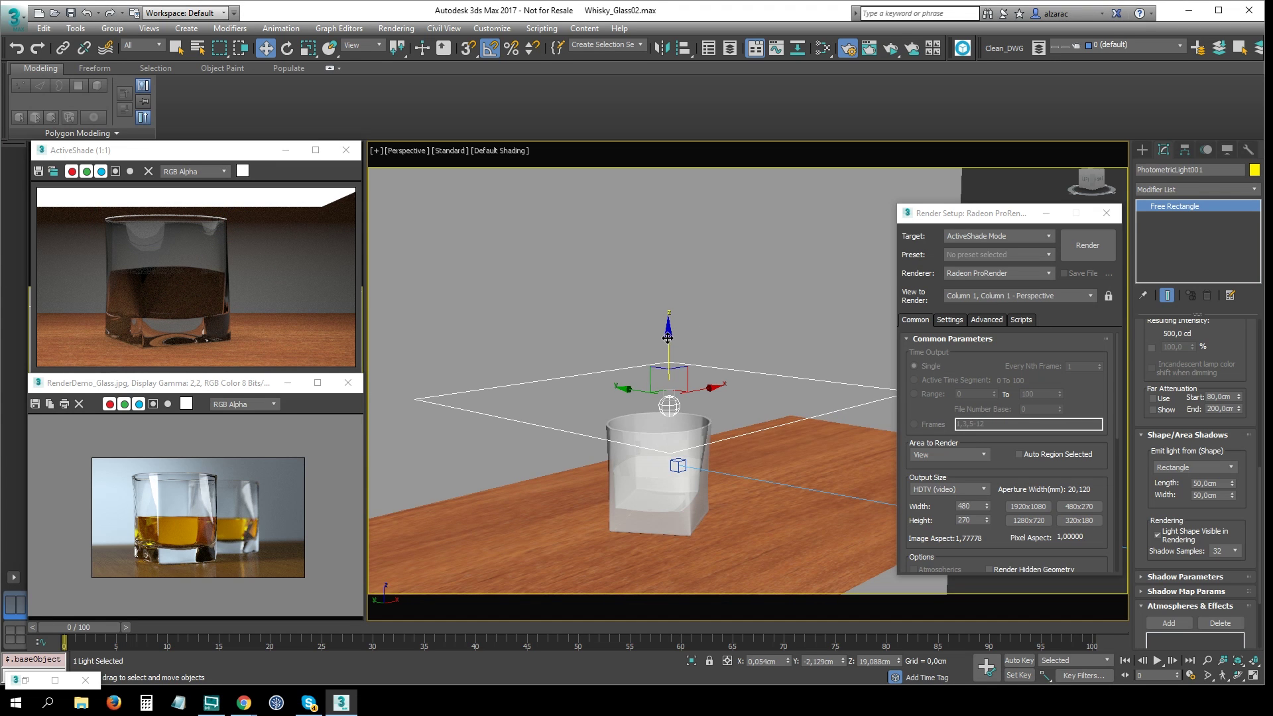
left_click_drag(668, 338, 667, 275)
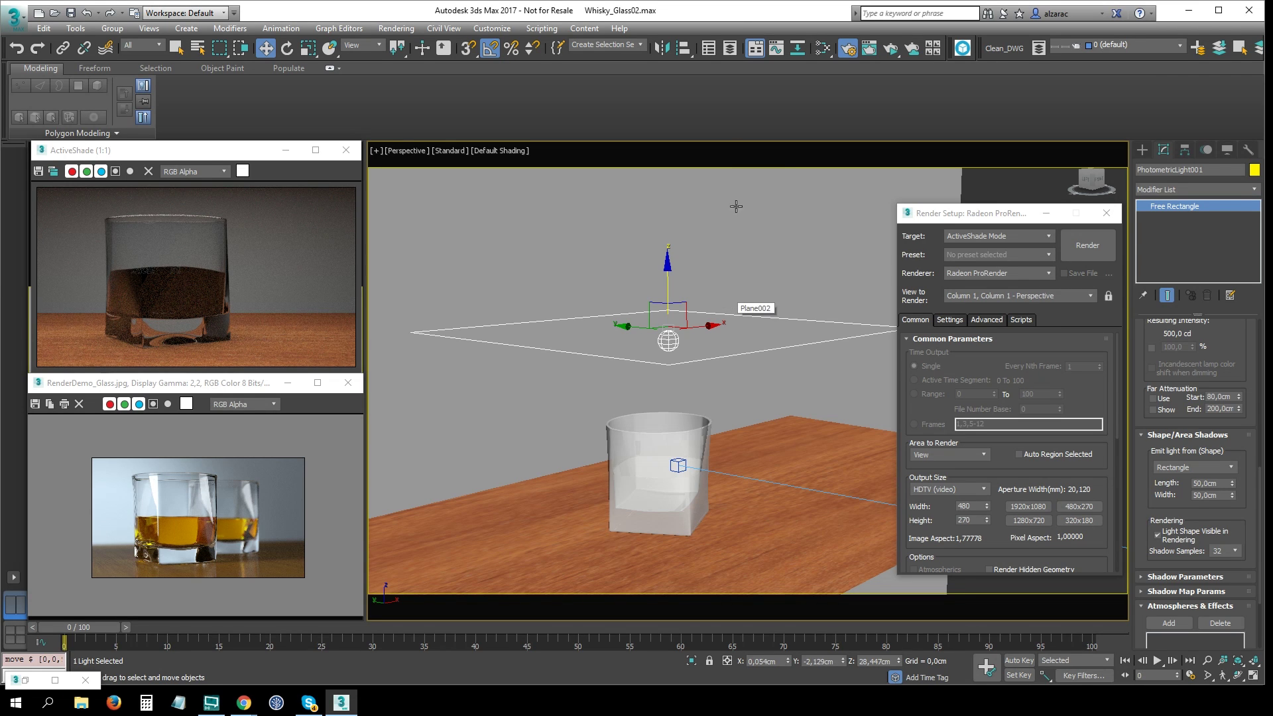
Raise the light intensity to 800 cd and view the light plane edge-on.
scroll(1144, 360, "up", 4)
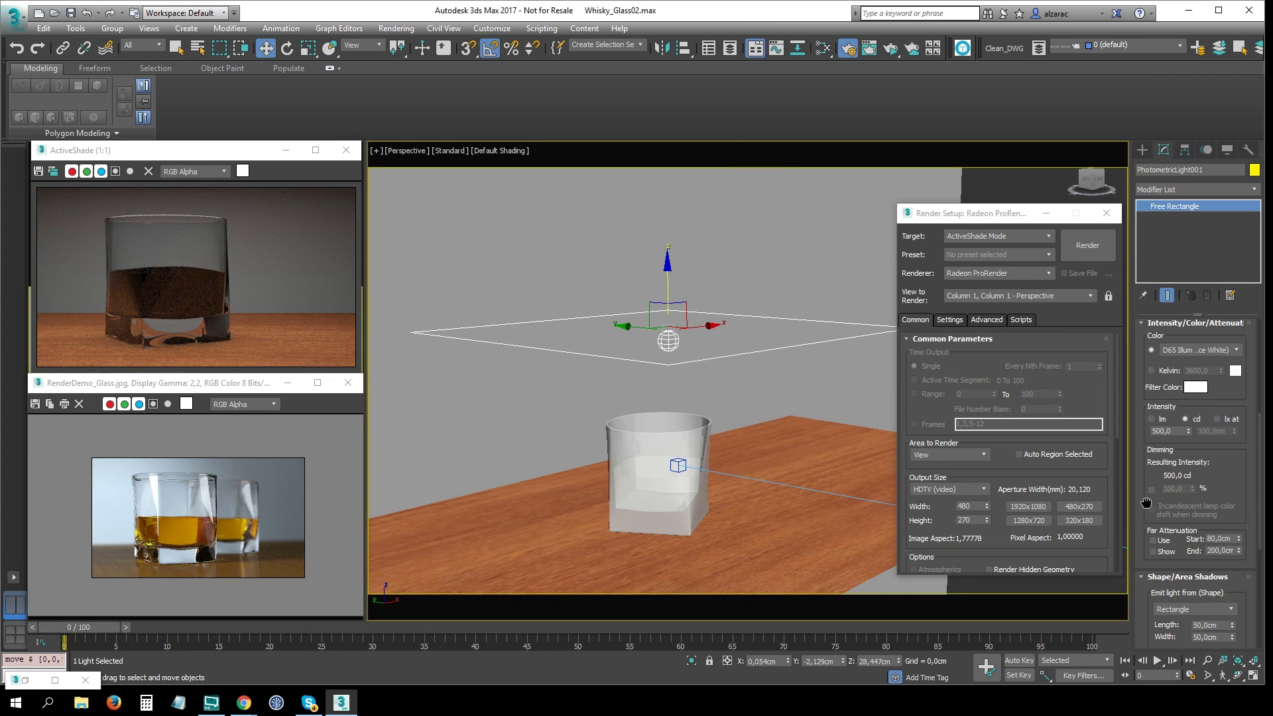
double_click(1155, 431)
type("800")
key("Return")
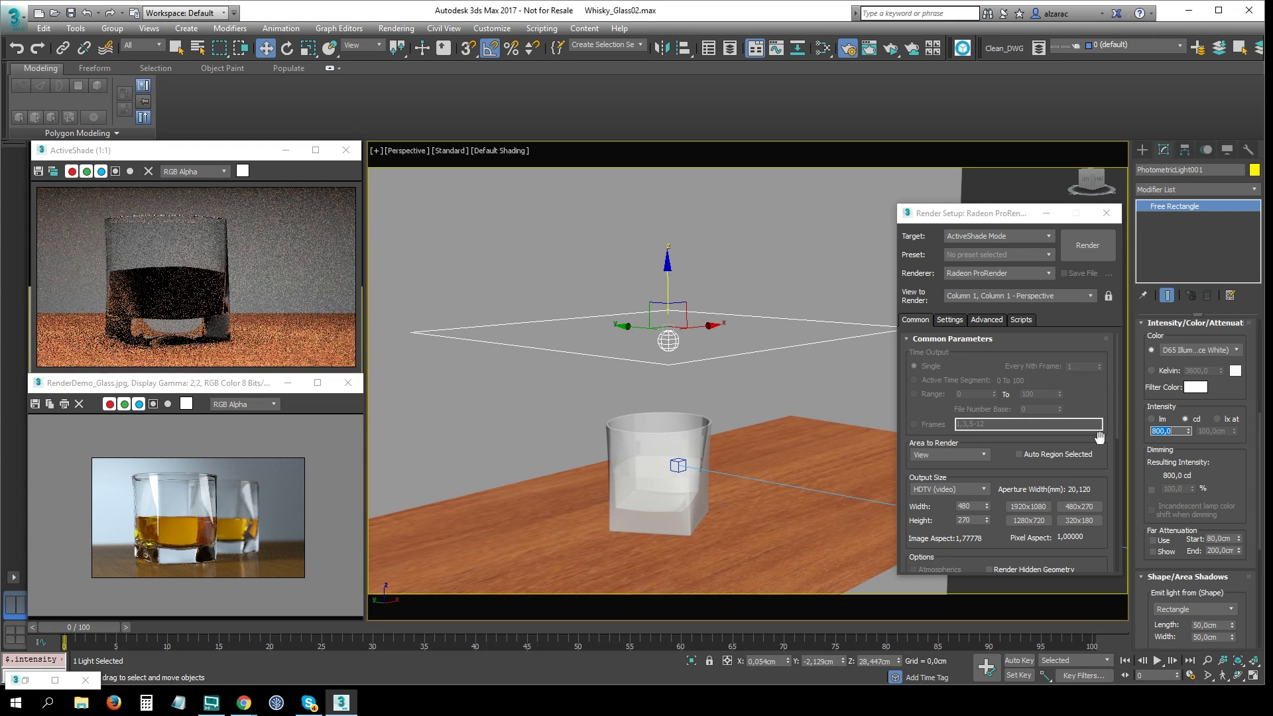
middle_click_drag(763, 306, 739, 292)
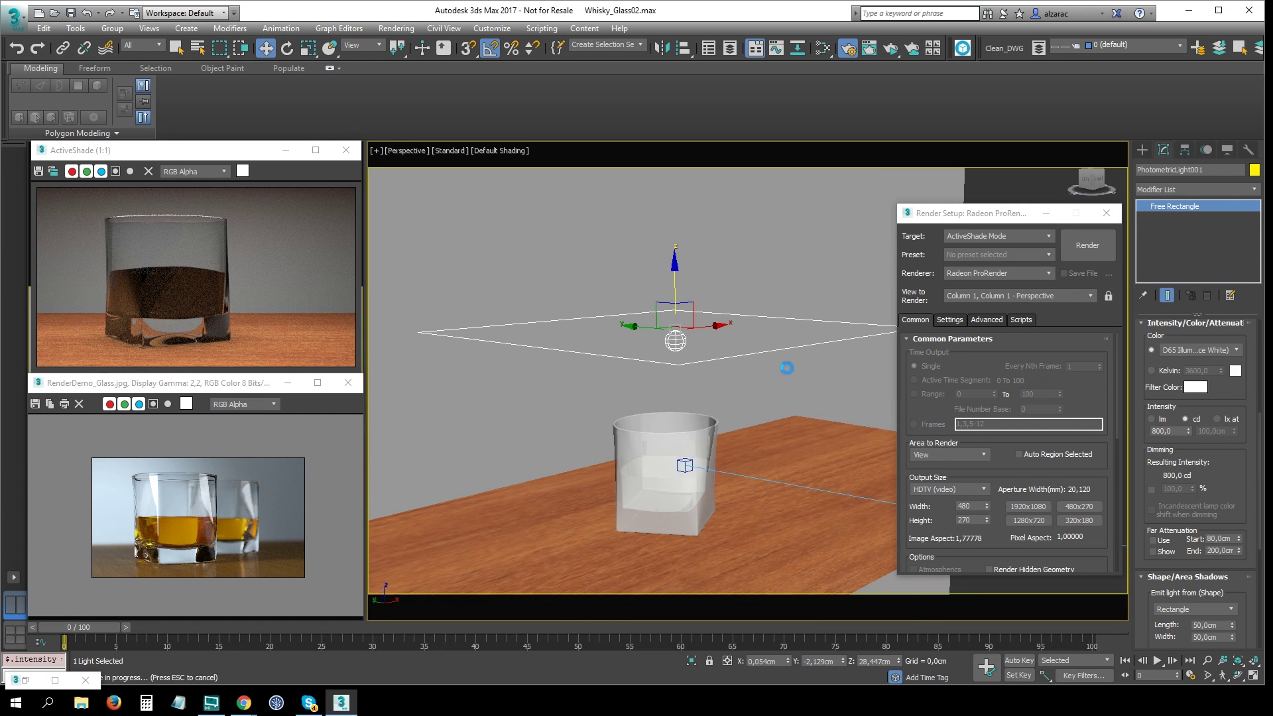
middle_click_drag(787, 368, 746, 268)
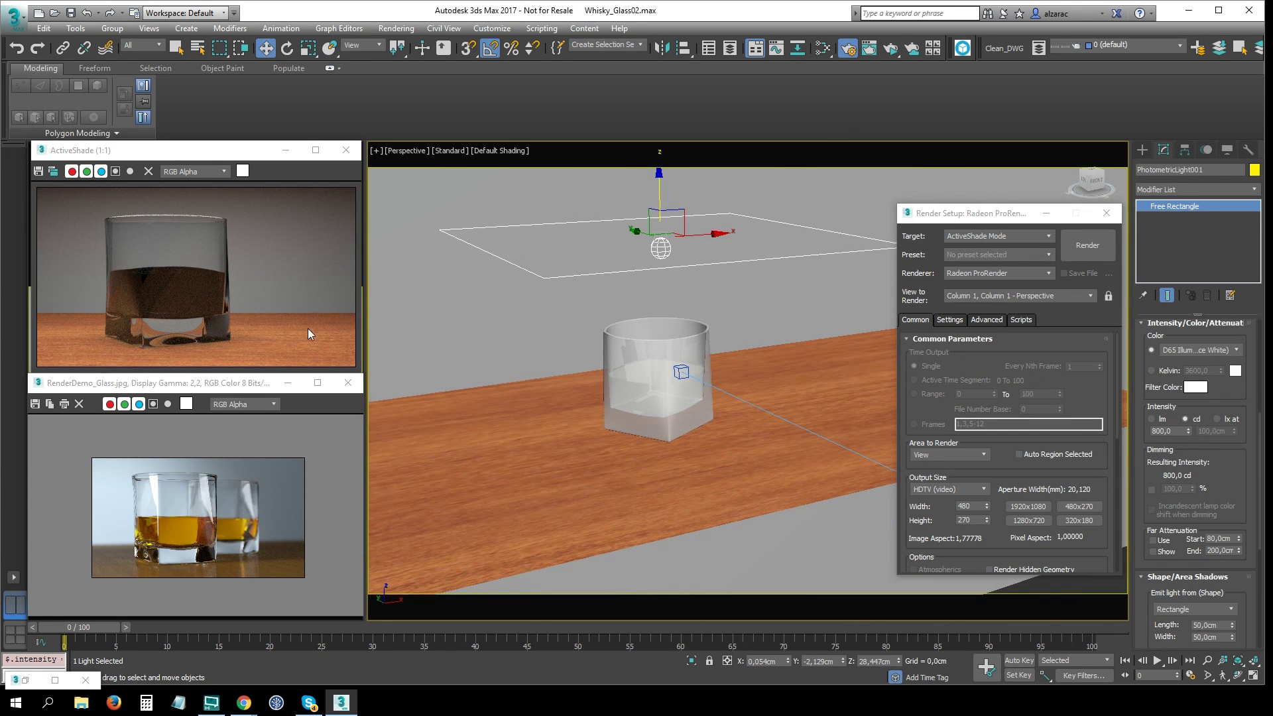
Annotate the liquid and the glass in the ActiveShade preview render.
left_click_drag(234, 260, 398, 341)
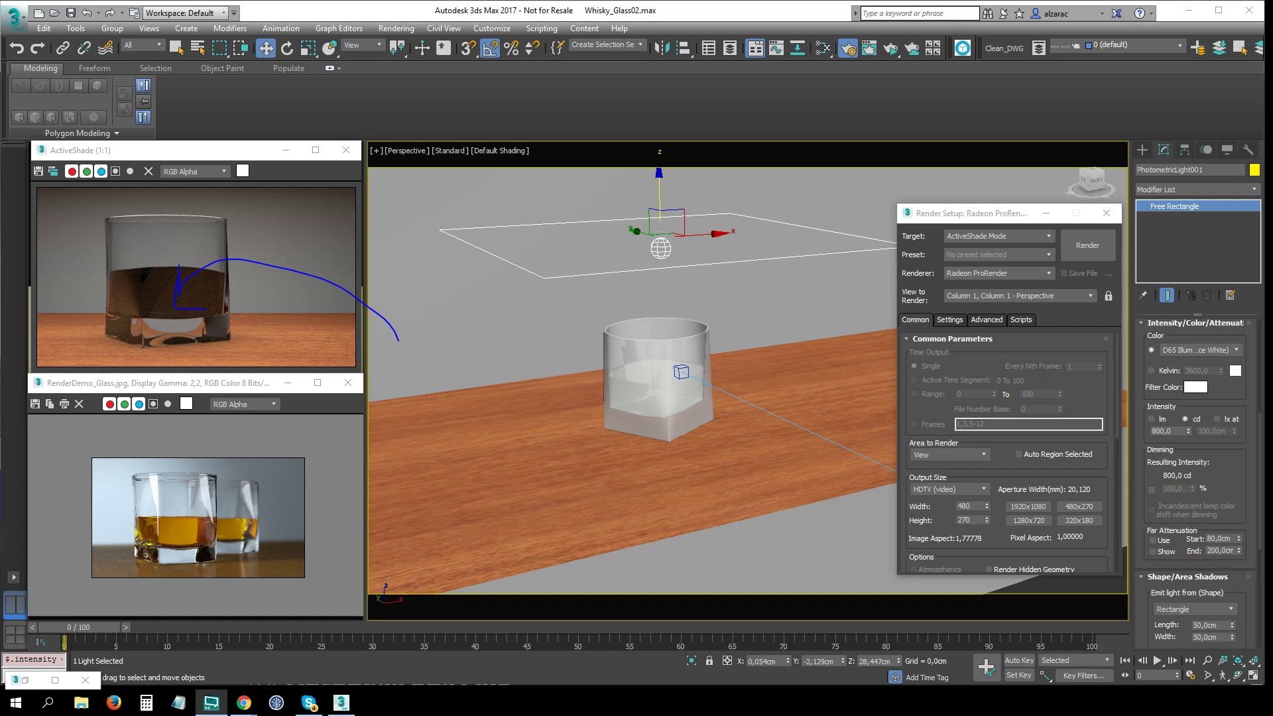
key("Escape")
left_click_drag(396, 177, 225, 285)
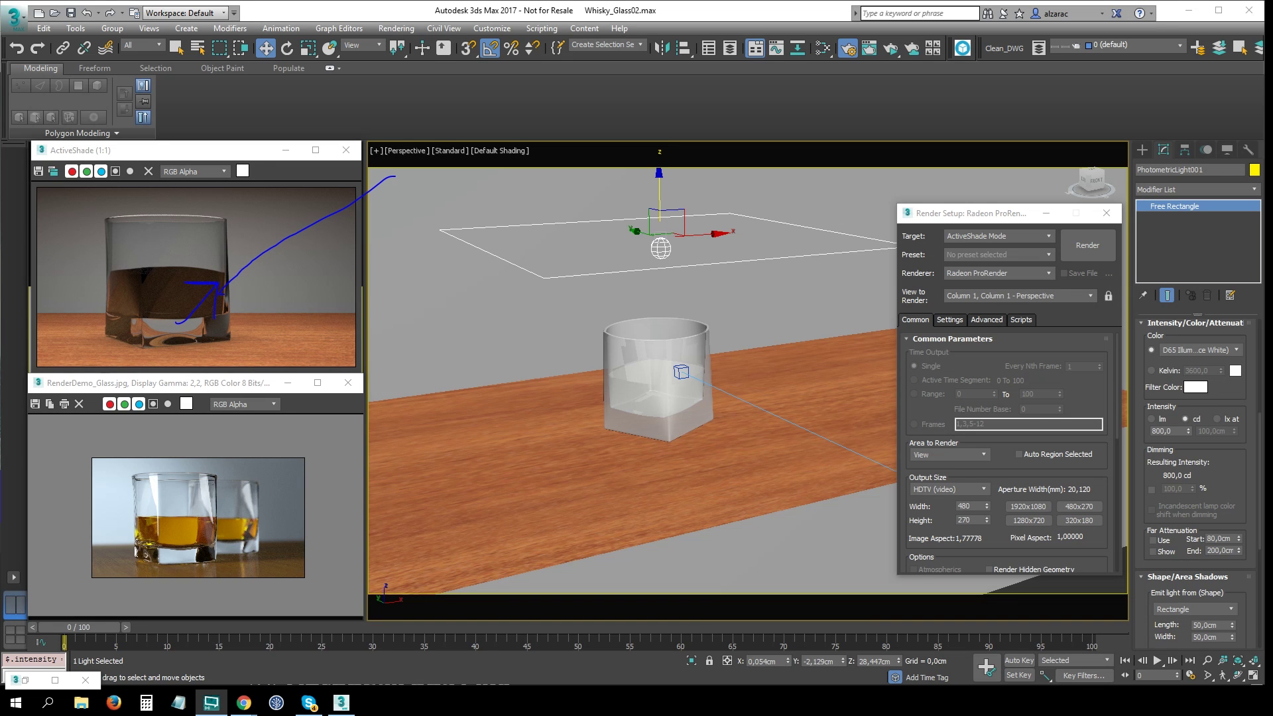
key("Escape")
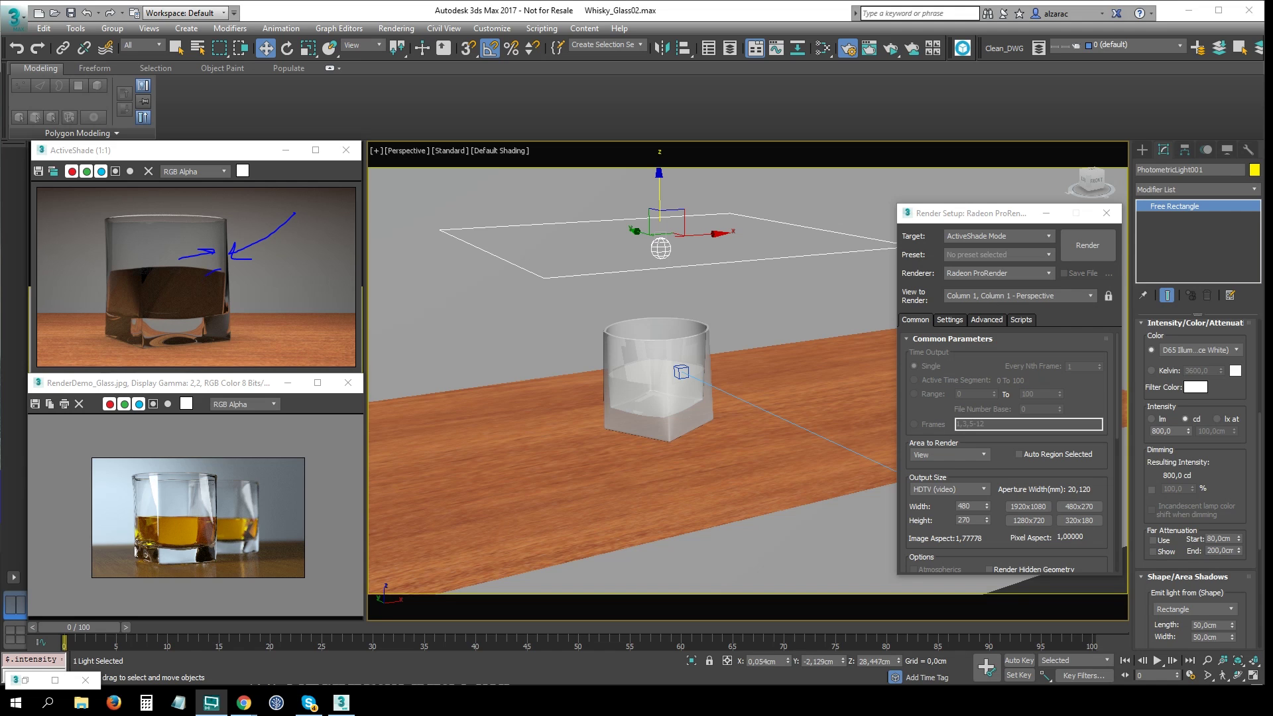
key("e")
left_click_drag(334, 239, 237, 286)
mouse_move(132, 281)
left_mouse_down()
mouse_move(246, 273)
mouse_move(277, 324)
left_mouse_up()
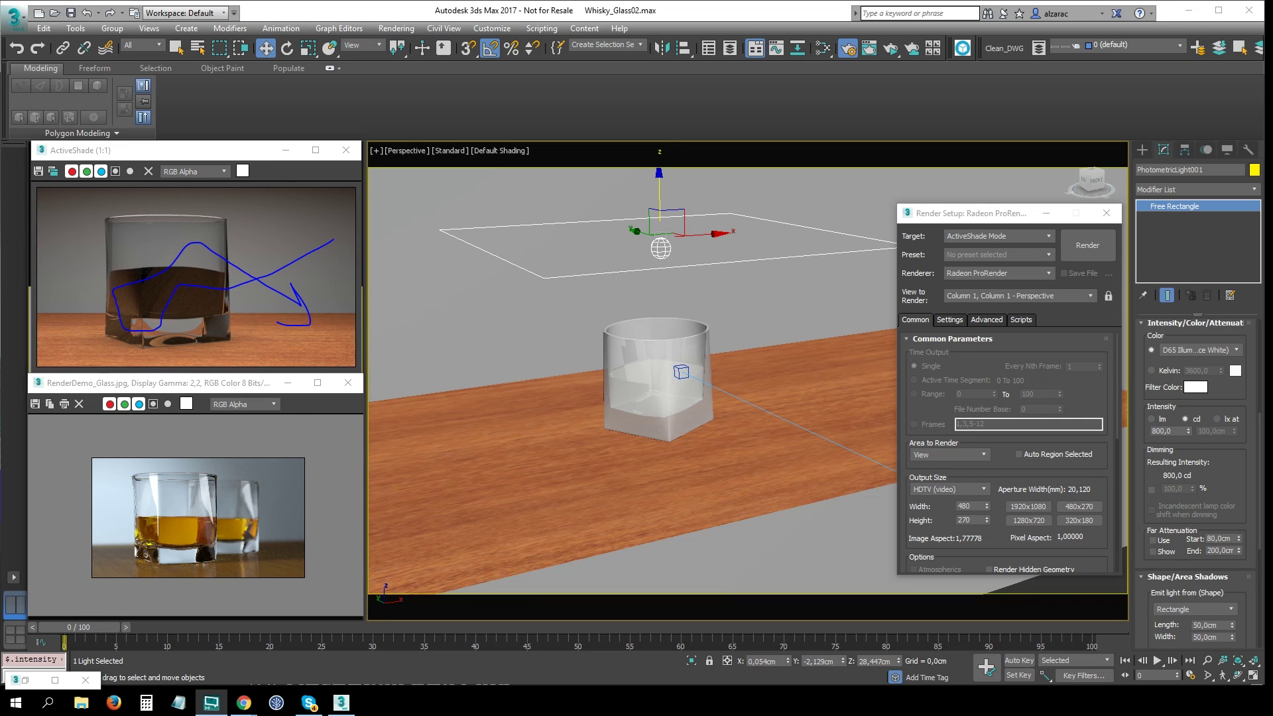
key("e")
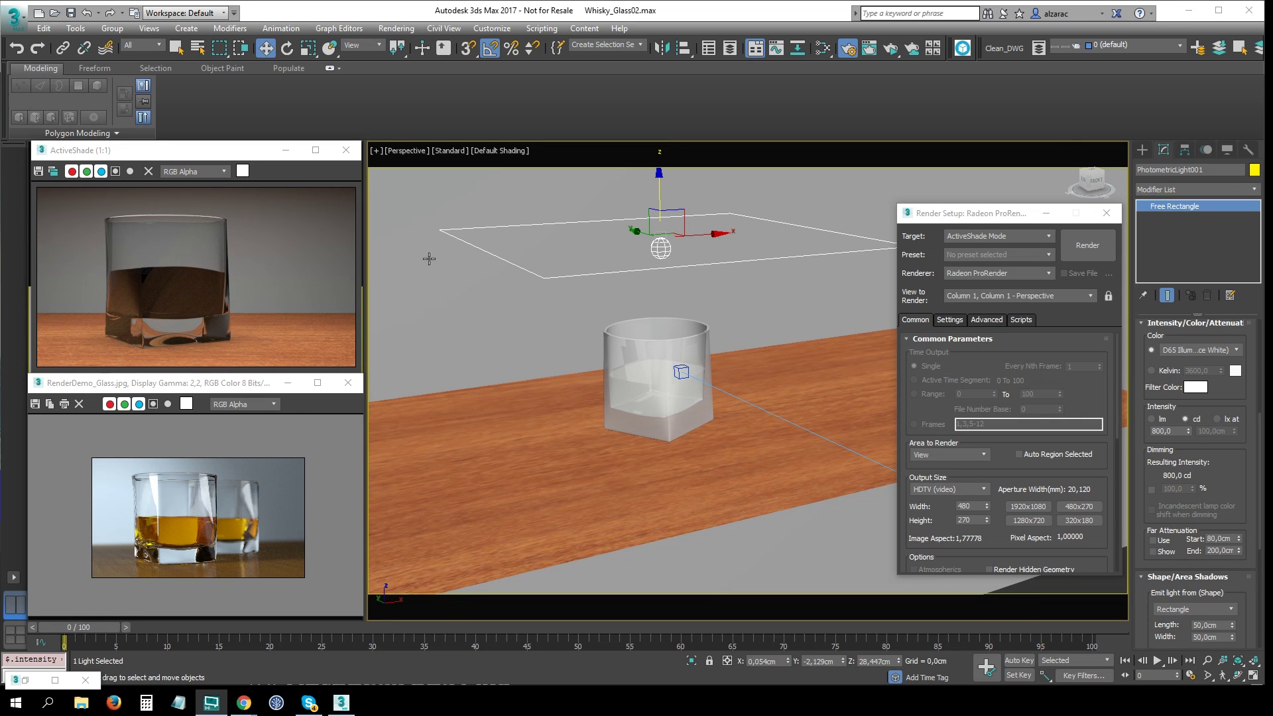
Set ProRender's Max ray depth to 20, close Render Setup, and move the preview aside.
left_click(988, 320)
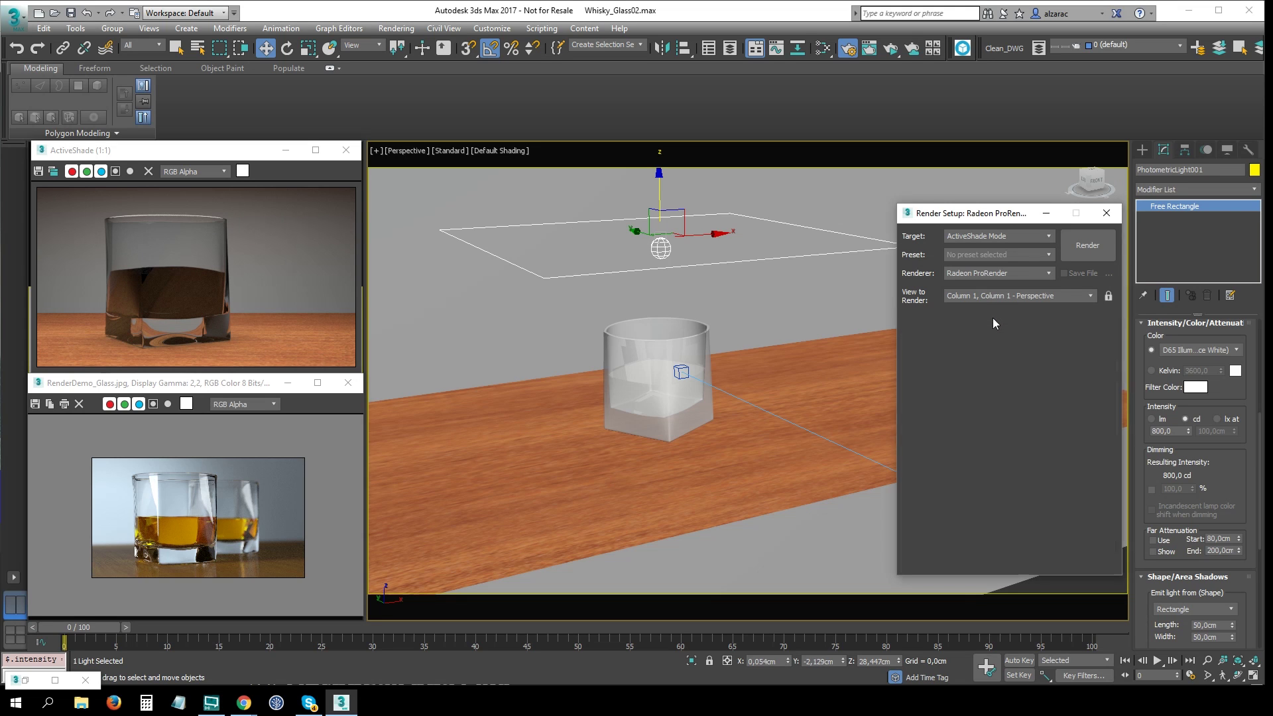
scroll(1128, 463, "down", 3)
scroll(1053, 407, "down", 2)
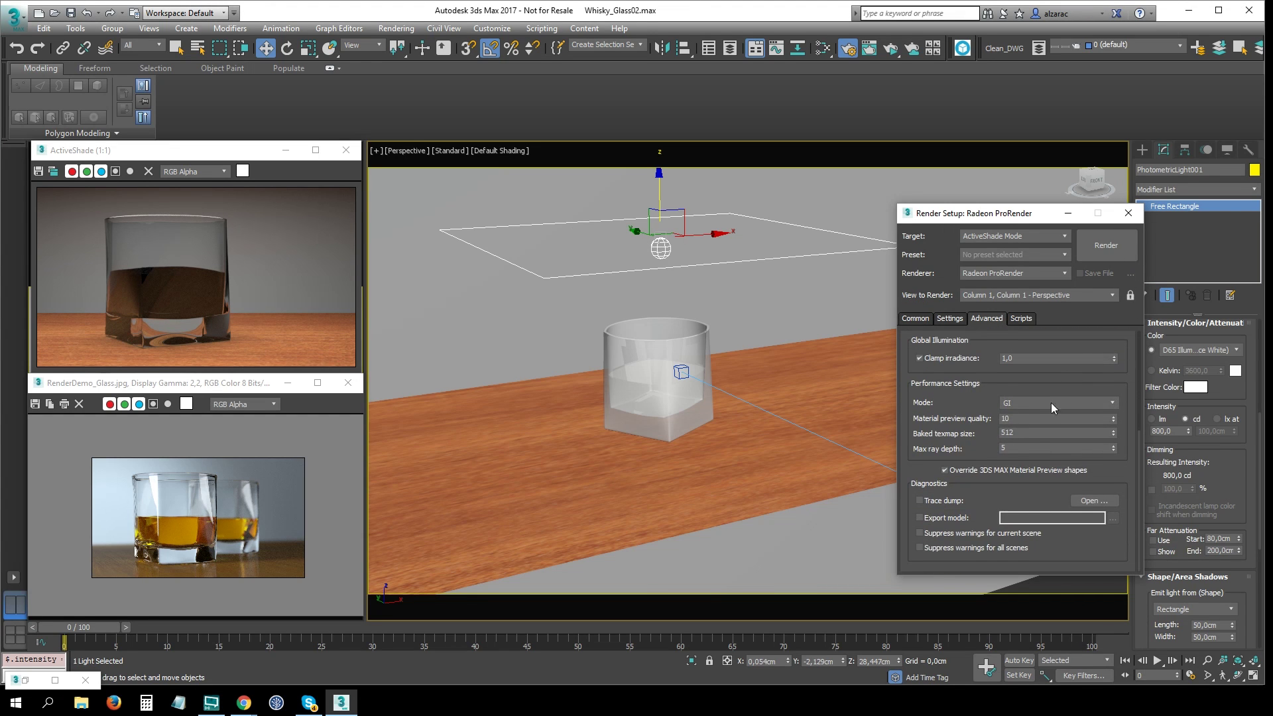
left_click(1026, 449)
type("20")
left_click_drag(1122, 392, 1110, 393)
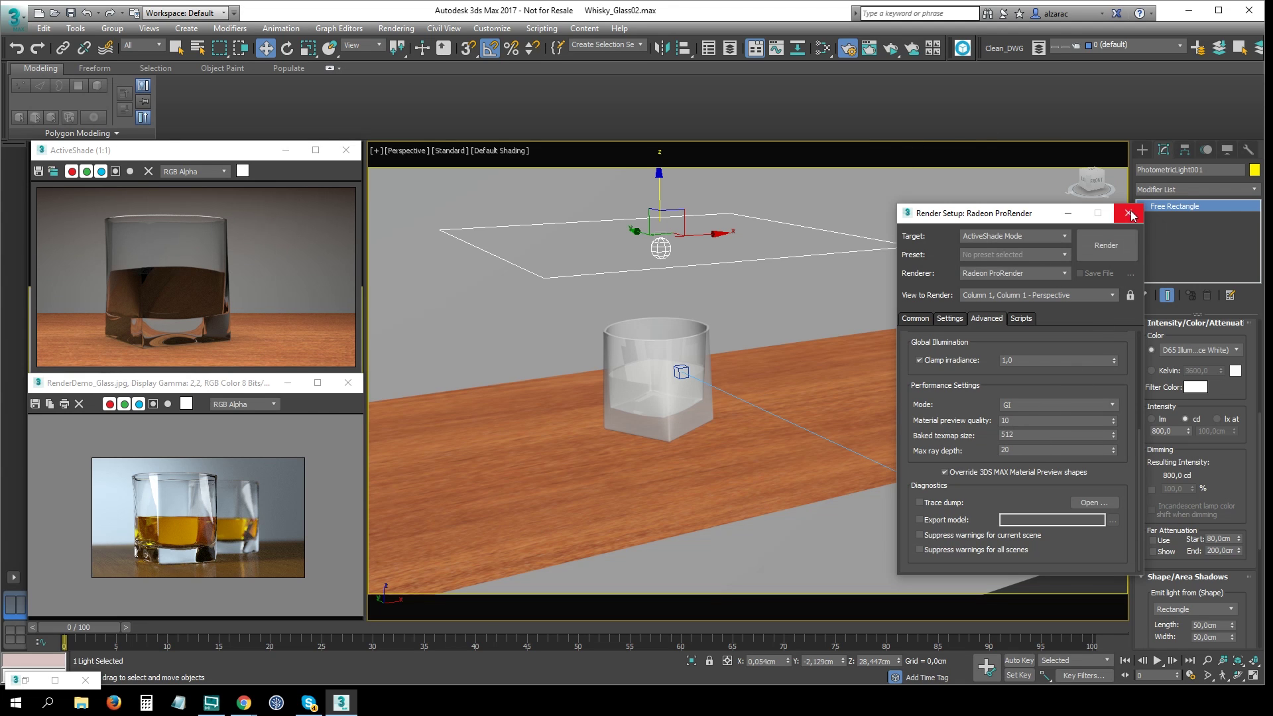
left_click(1128, 213)
left_click_drag(167, 151, 477, 156)
Select Plane002, restart ActiveShade, and move the preview back to the upper left.
left_click(245, 243)
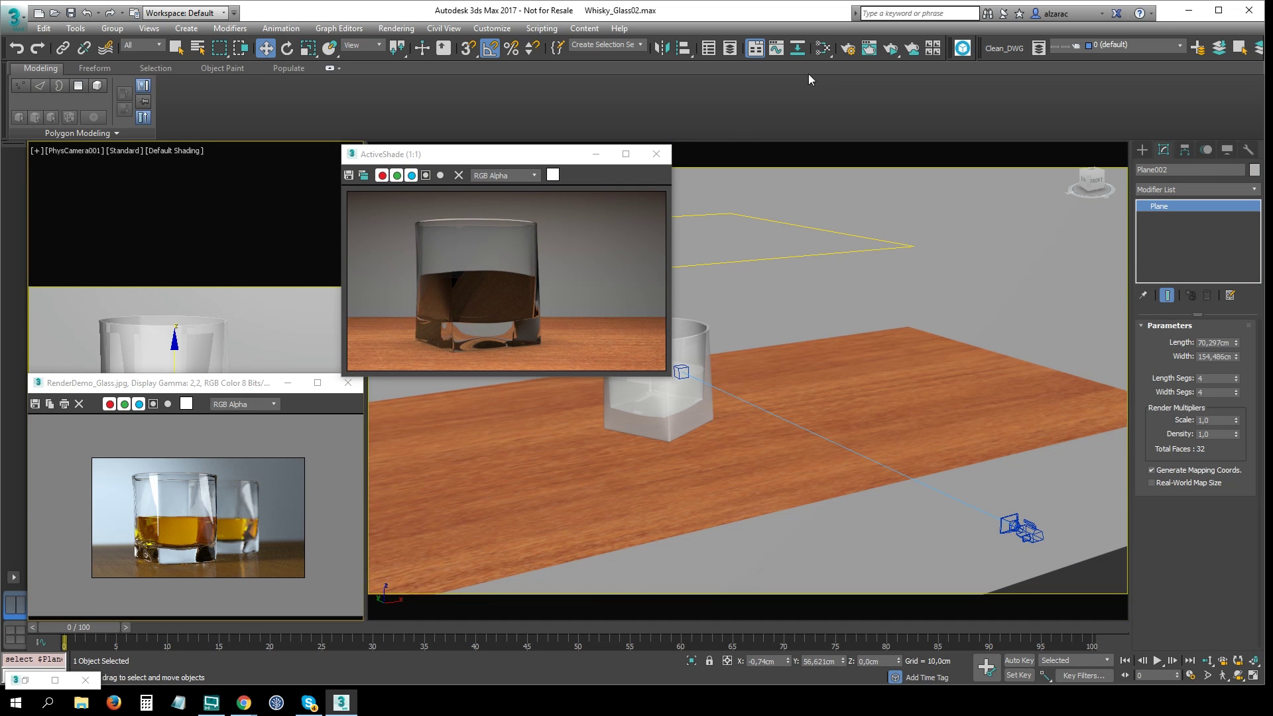
left_click(891, 51)
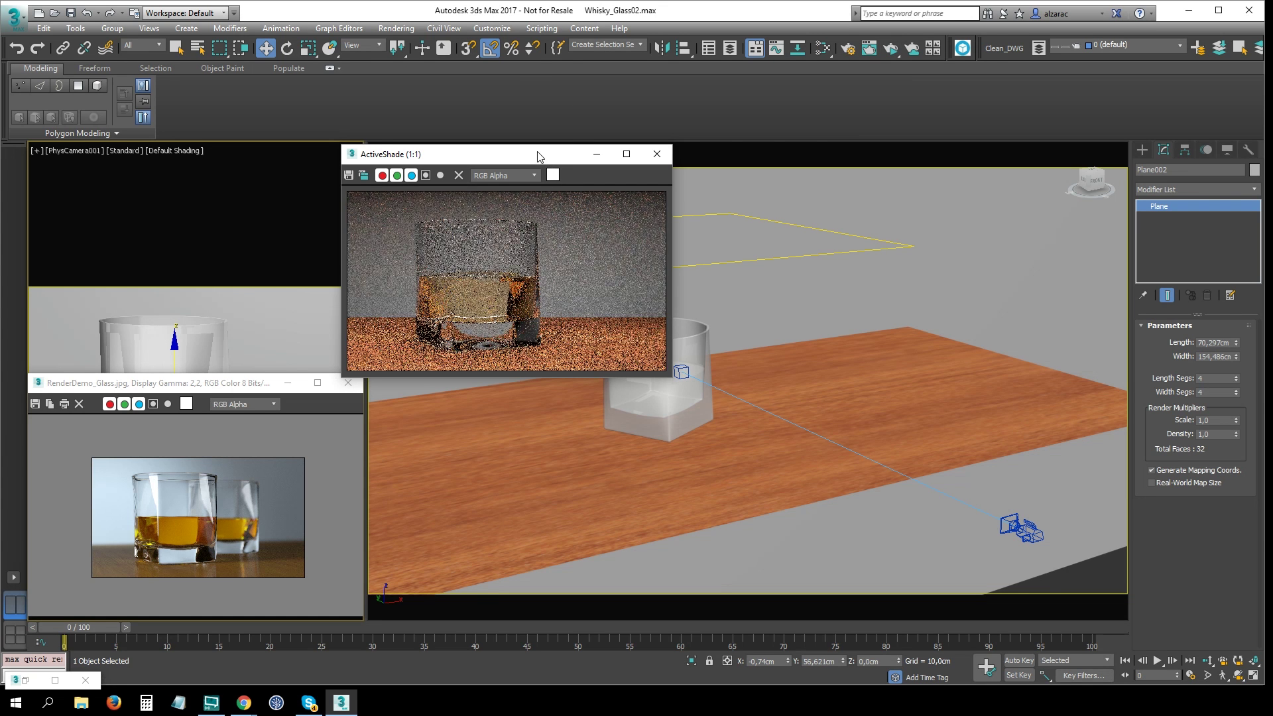
left_click_drag(528, 156, 228, 154)
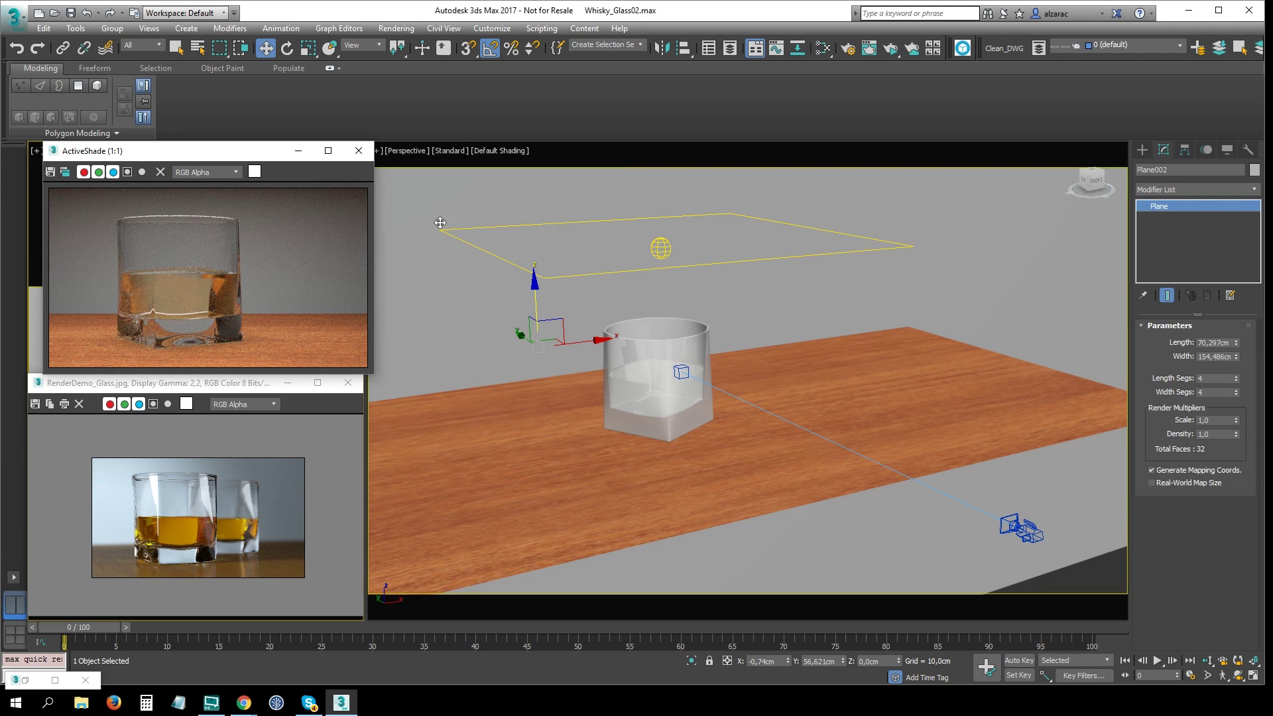
left_click_drag(307, 233, 229, 274)
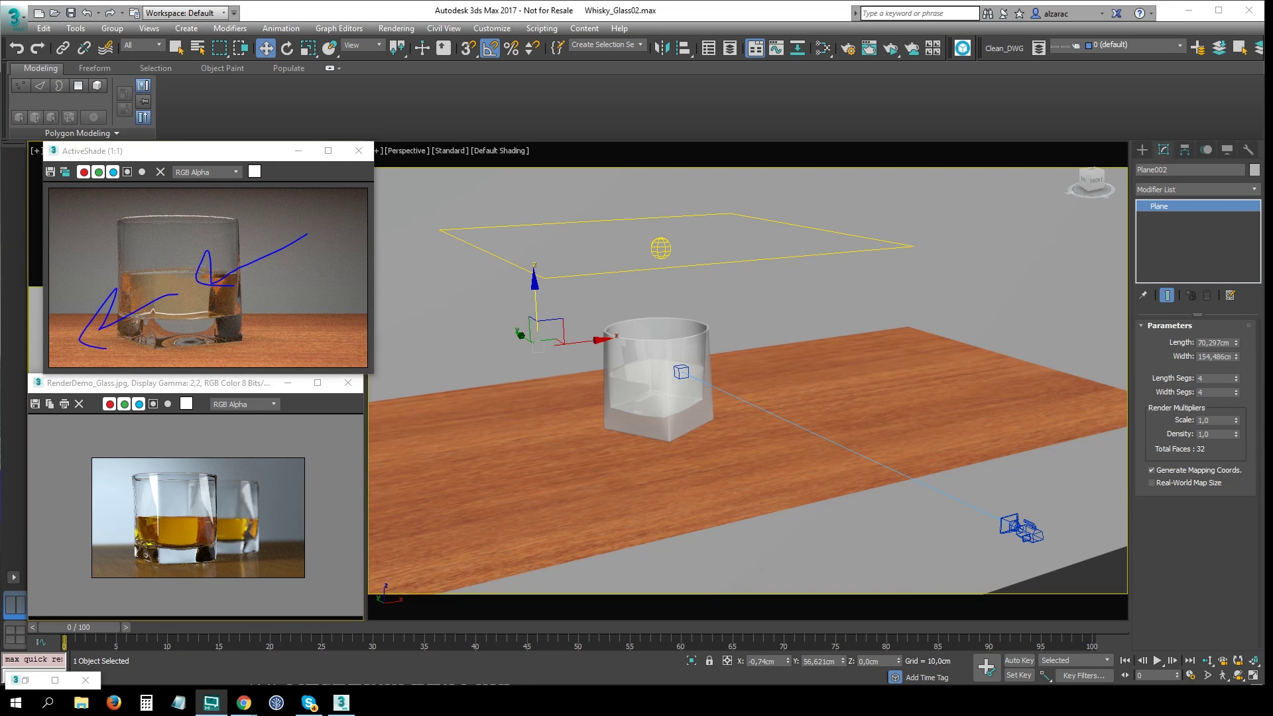
key("Escape")
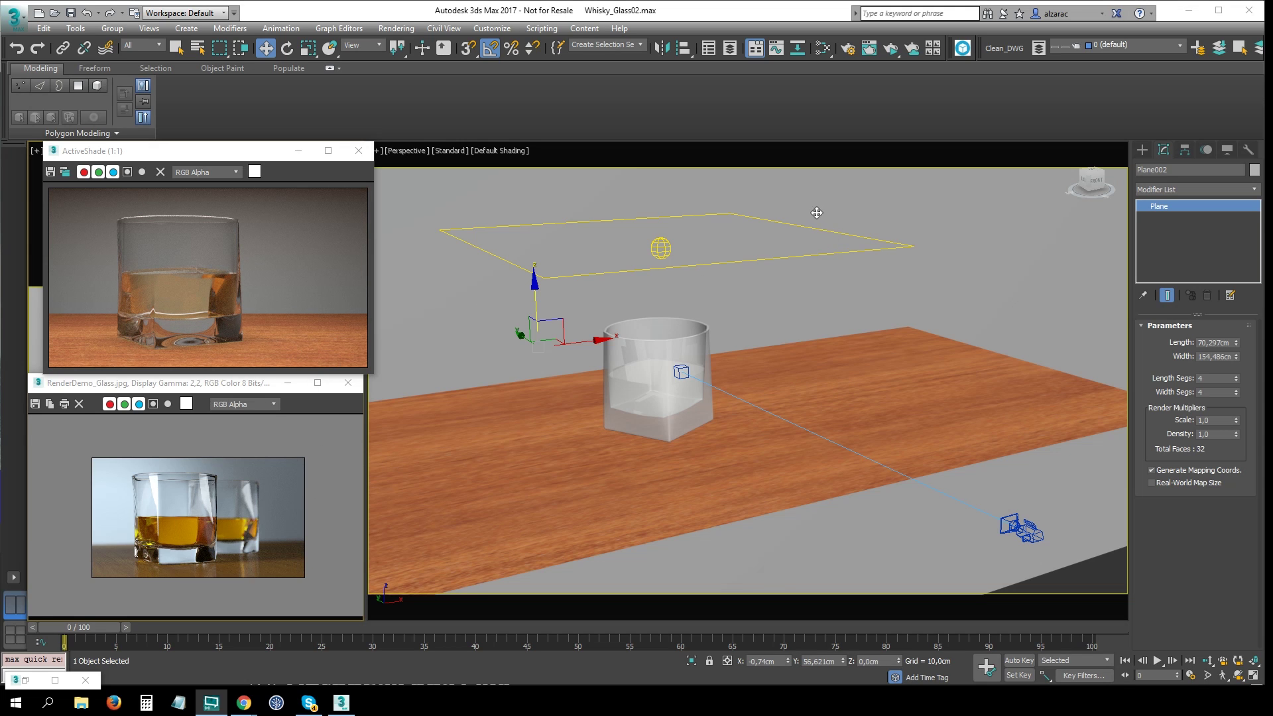
Clone the rectangular area light to the left of the glass.
left_click(652, 260)
scroll(652, 260, "down", 5)
middle_click_drag(652, 260, 769, 291, "alt")
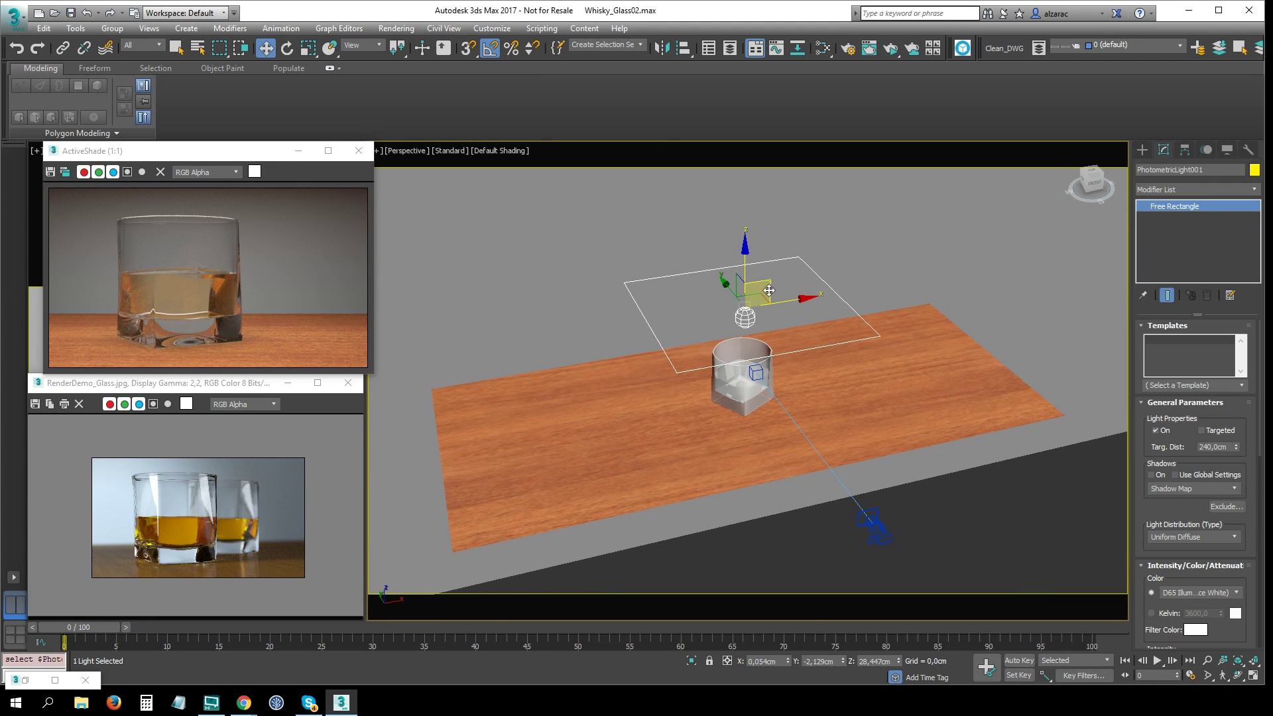
left_click_drag(769, 290, 596, 316, "shift")
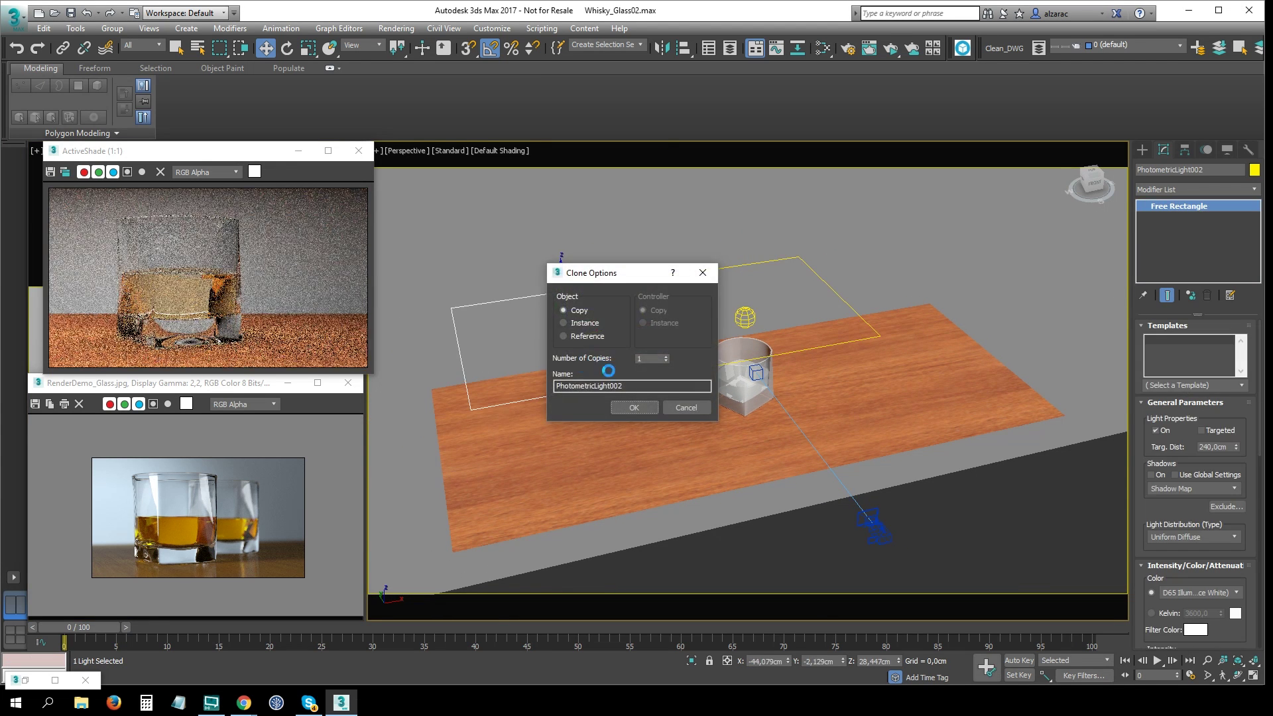
left_click(629, 408)
Rotate the copied light about -85° to stand upright and lower it toward the table.
key("e")
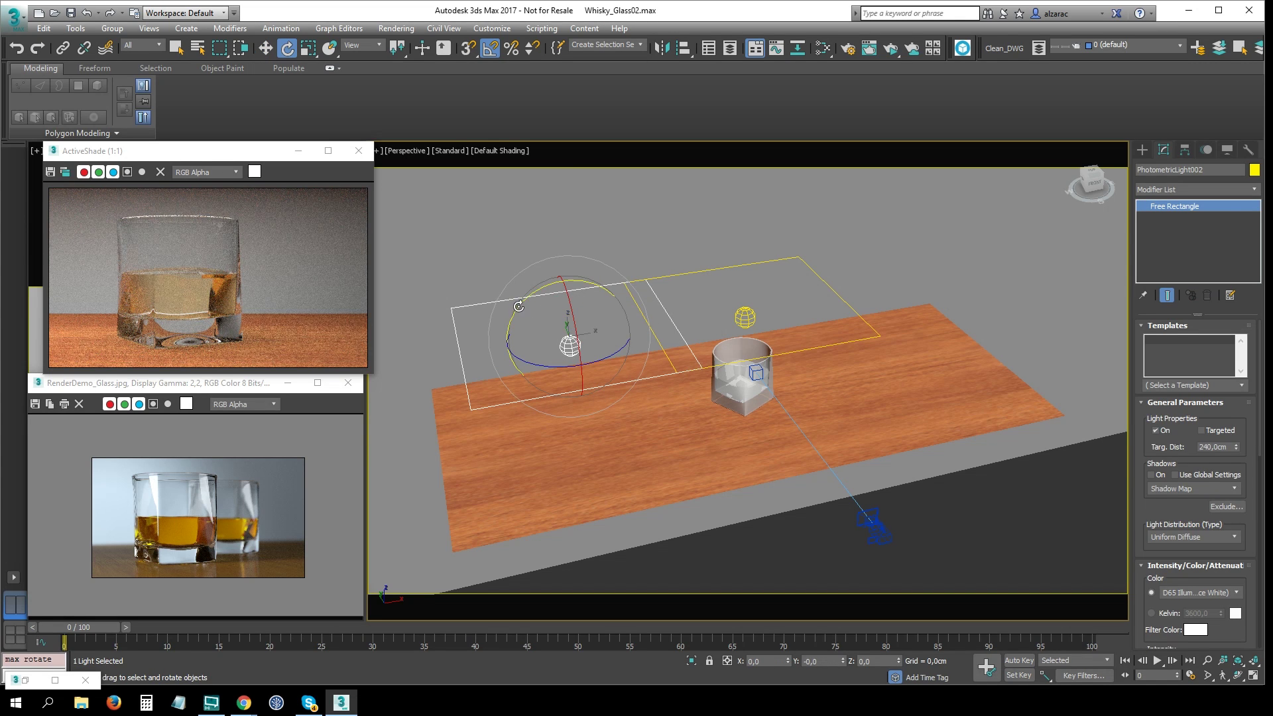
left_click_drag(519, 306, 500, 372)
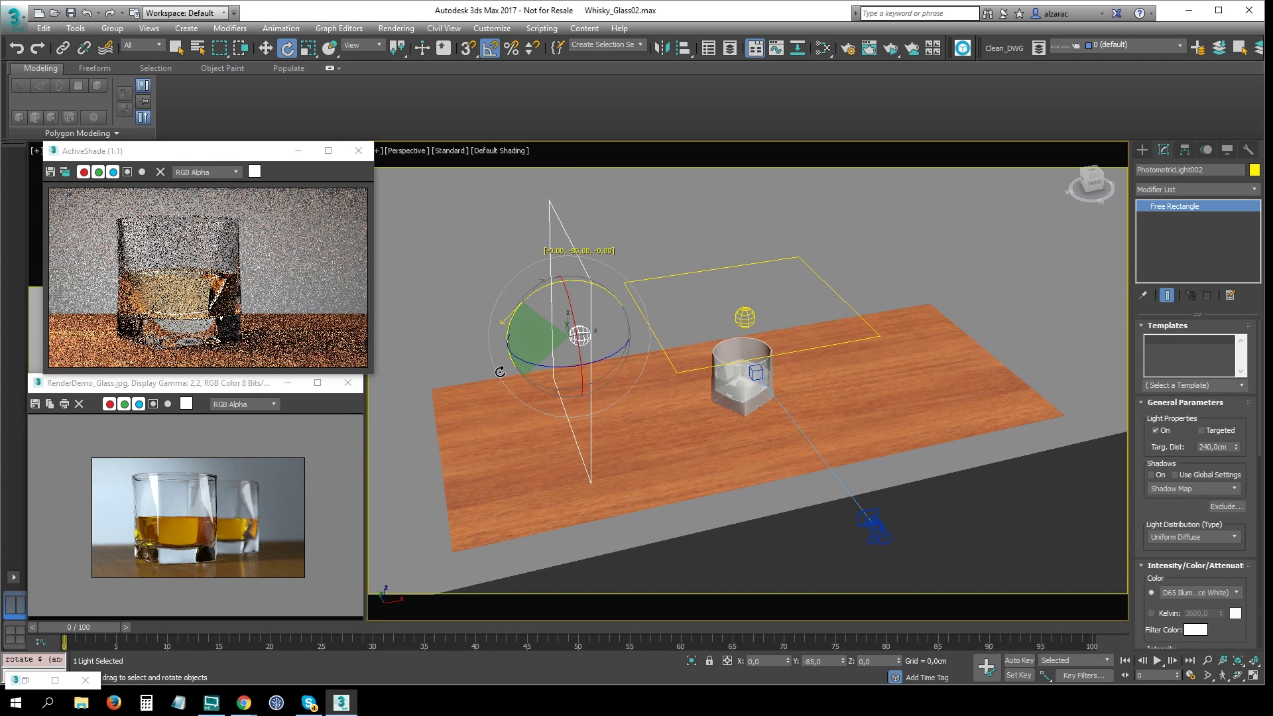
key("w")
middle_click_drag(504, 312, 589, 309, "alt")
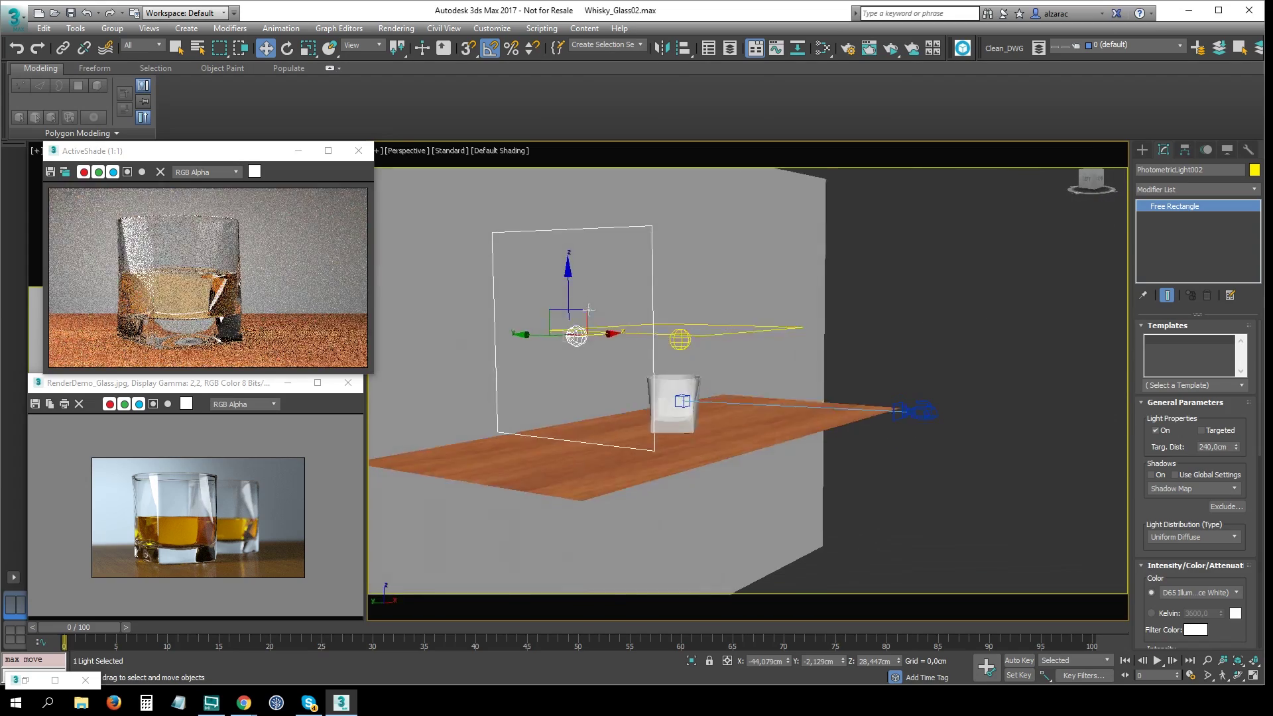
left_click_drag(575, 325, 576, 358)
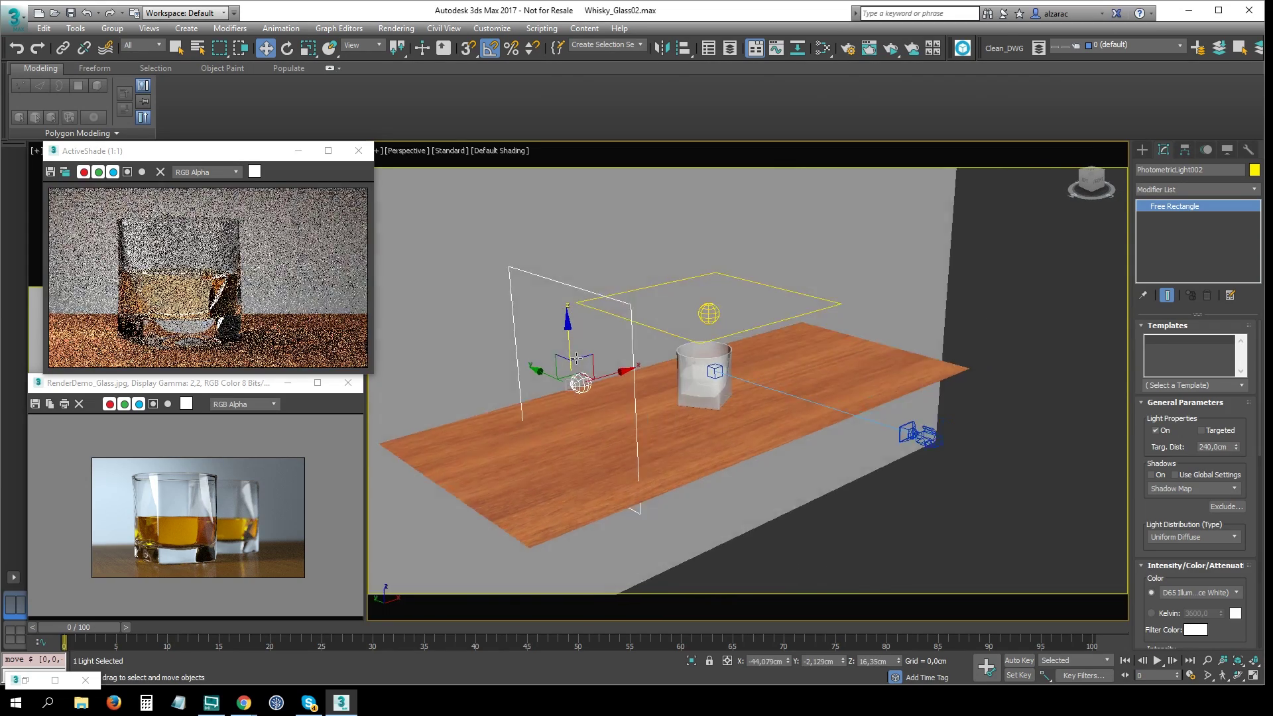
middle_click_drag(576, 358, 600, 361, "alt")
Mark the side highlight on the reference glass and orbit to check the new light.
left_click_drag(147, 494, 169, 494)
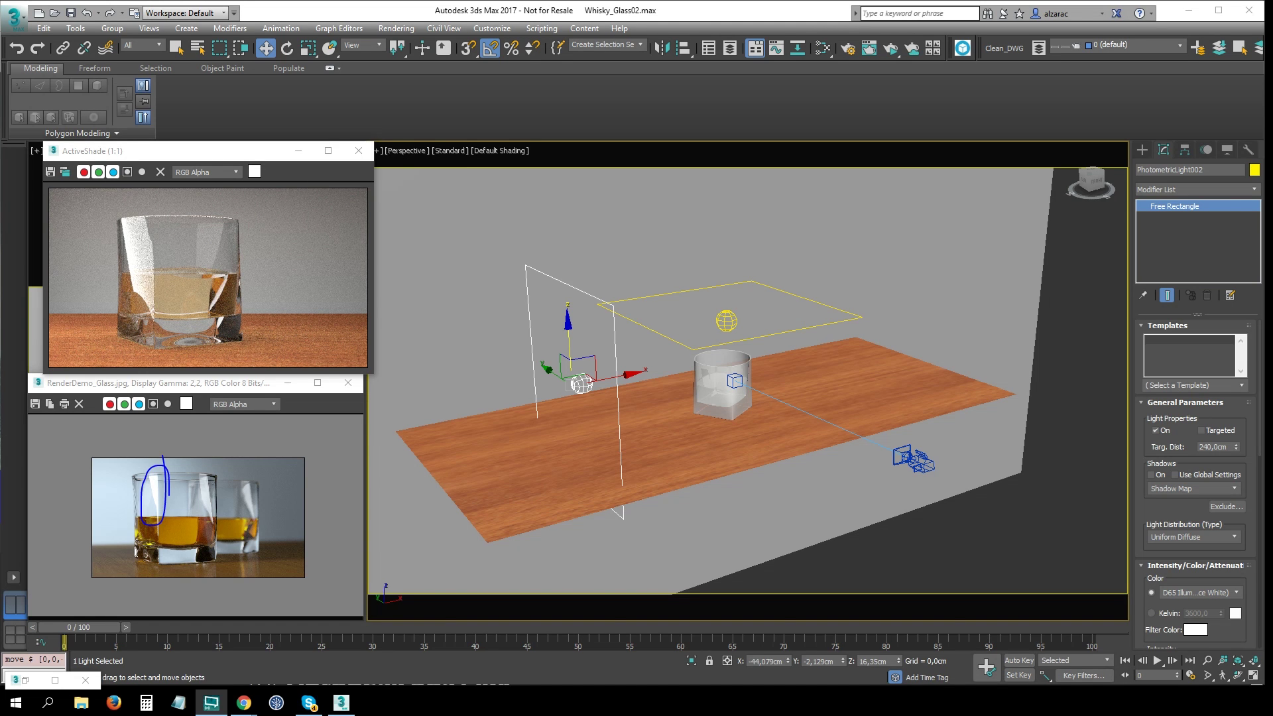
key("Escape")
mouse_move(627, 316)
middle_mouse_down("alt")
mouse_move(564, 371)
mouse_move(572, 363)
middle_mouse_up("alt")
key("e")
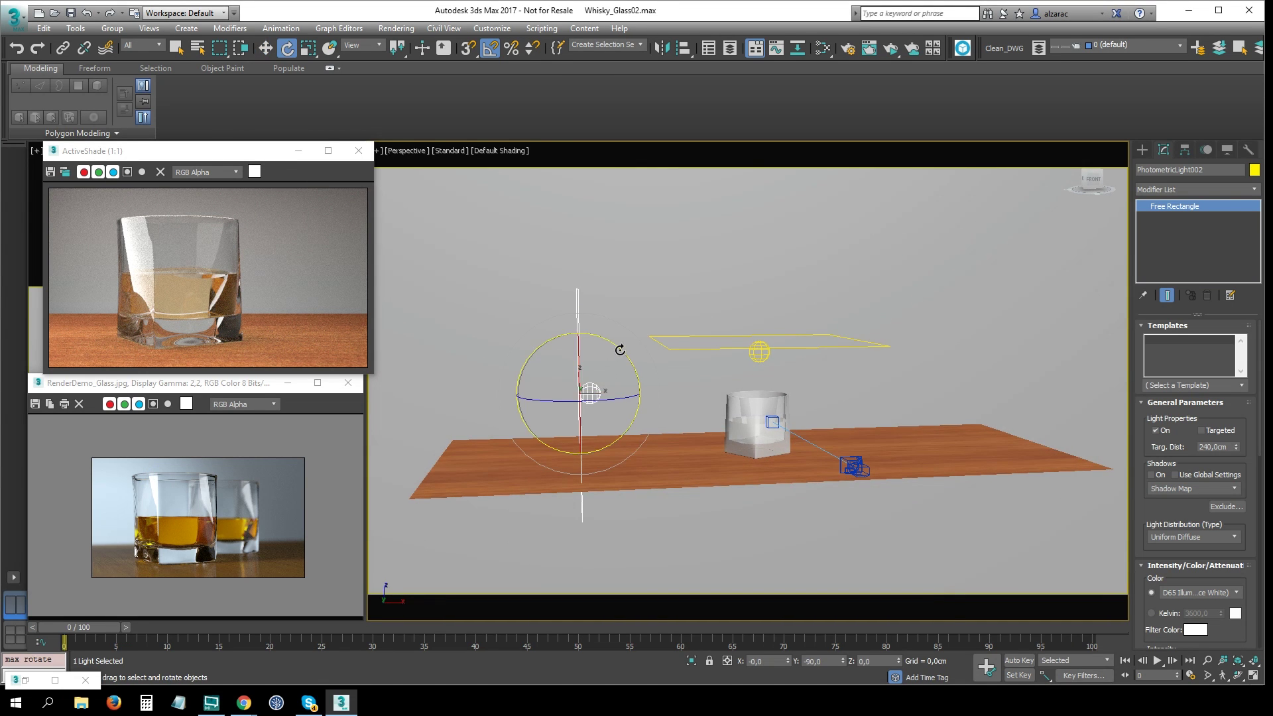
key("w")
middle_click_drag(620, 350, 560, 383, "alt")
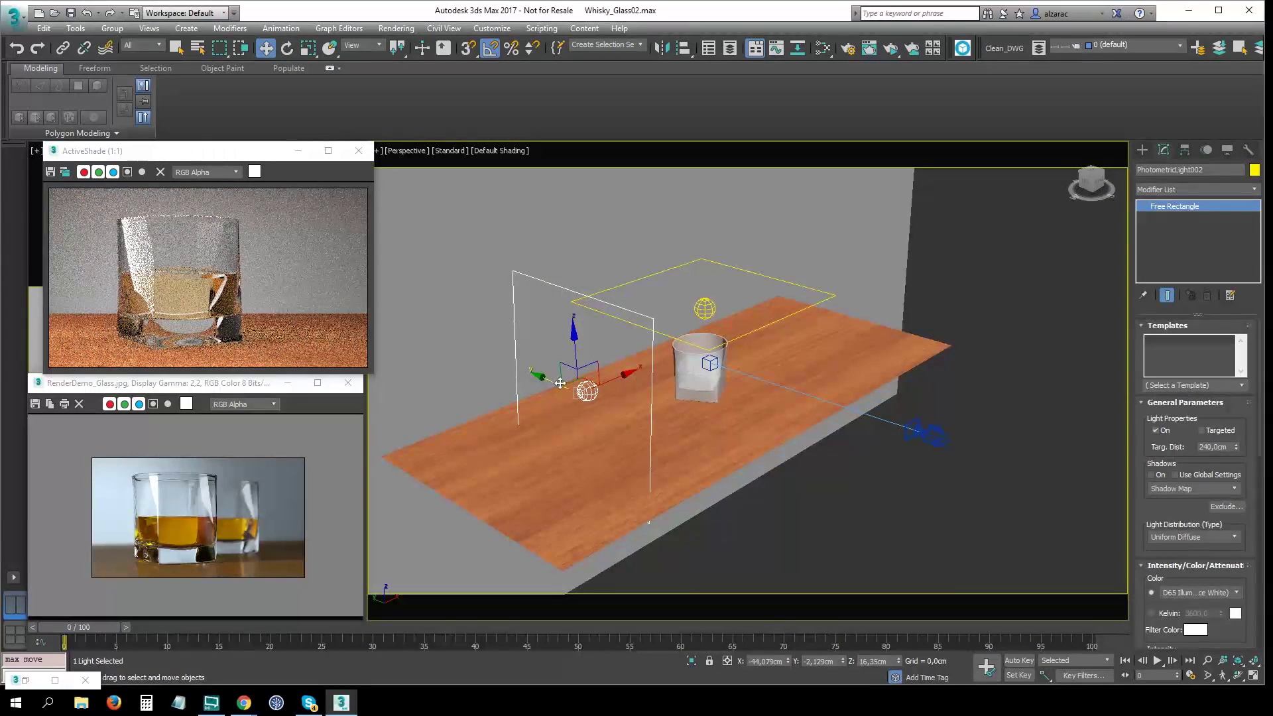
Set the side light's intensity to 1500 cd and note the brighter table.
left_click_drag(1147, 516, 1154, 370)
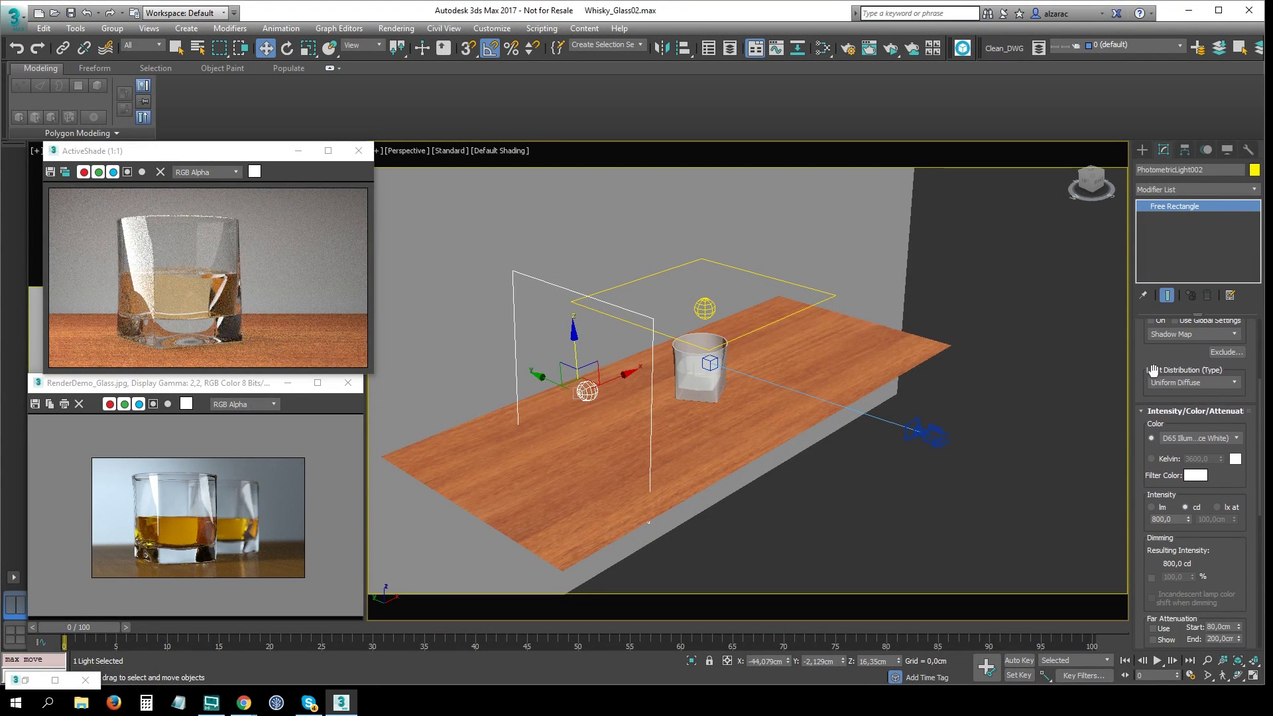
left_click_drag(1230, 562, 1229, 524)
type("1530")
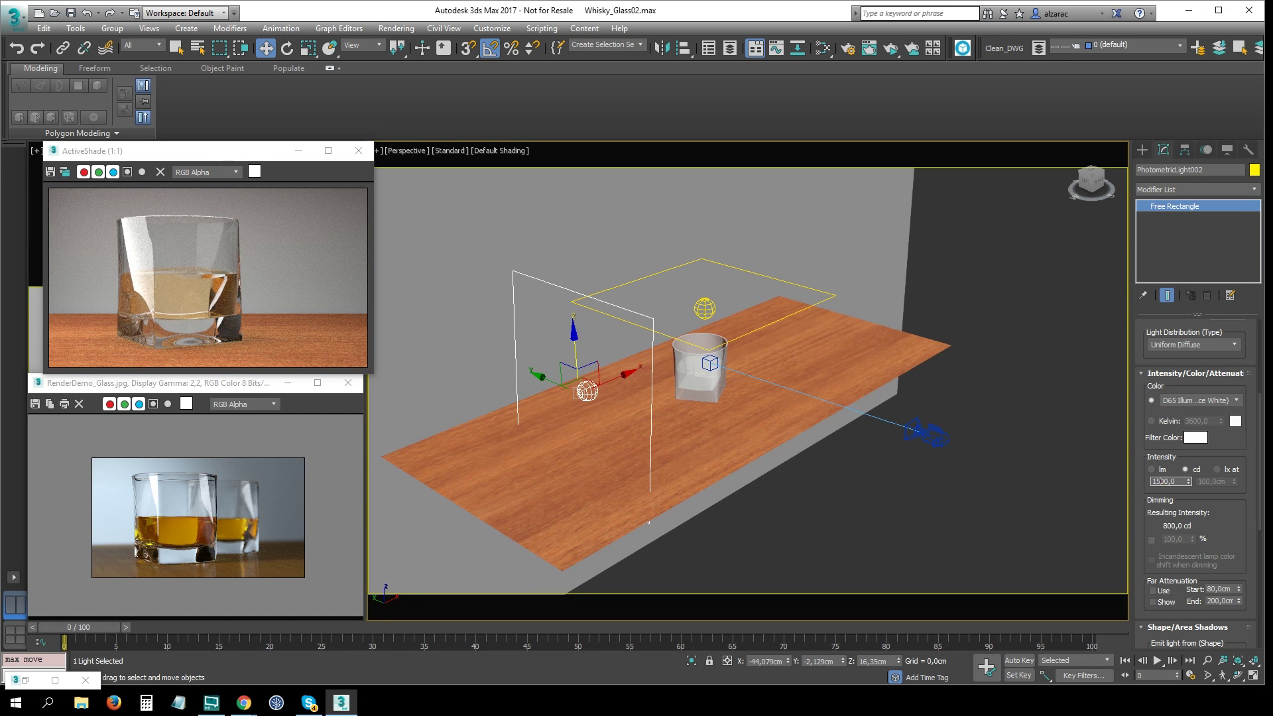
key("Return")
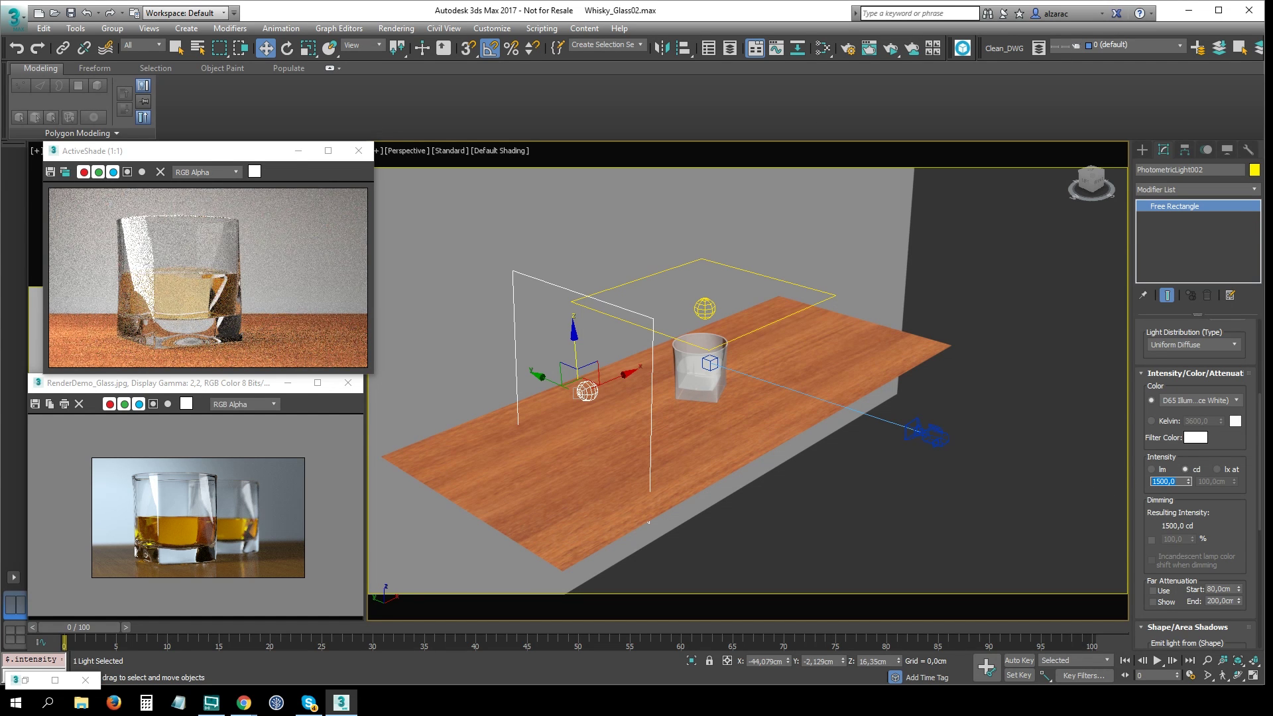
left_click_drag(238, 340, 276, 337)
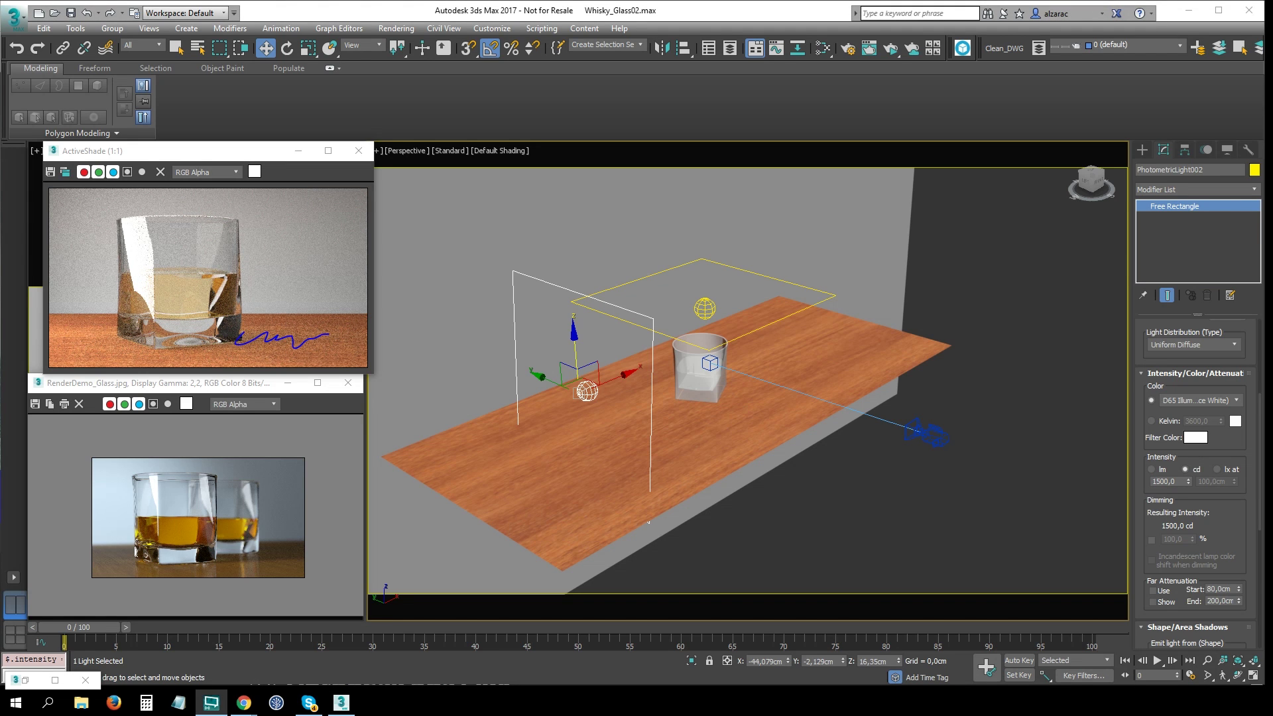
key("Escape")
Rotate the side light slightly and move it closer to the glass.
middle_click_drag(607, 332, 586, 358, "alt")
key("e")
left_click_drag(578, 353, 581, 355)
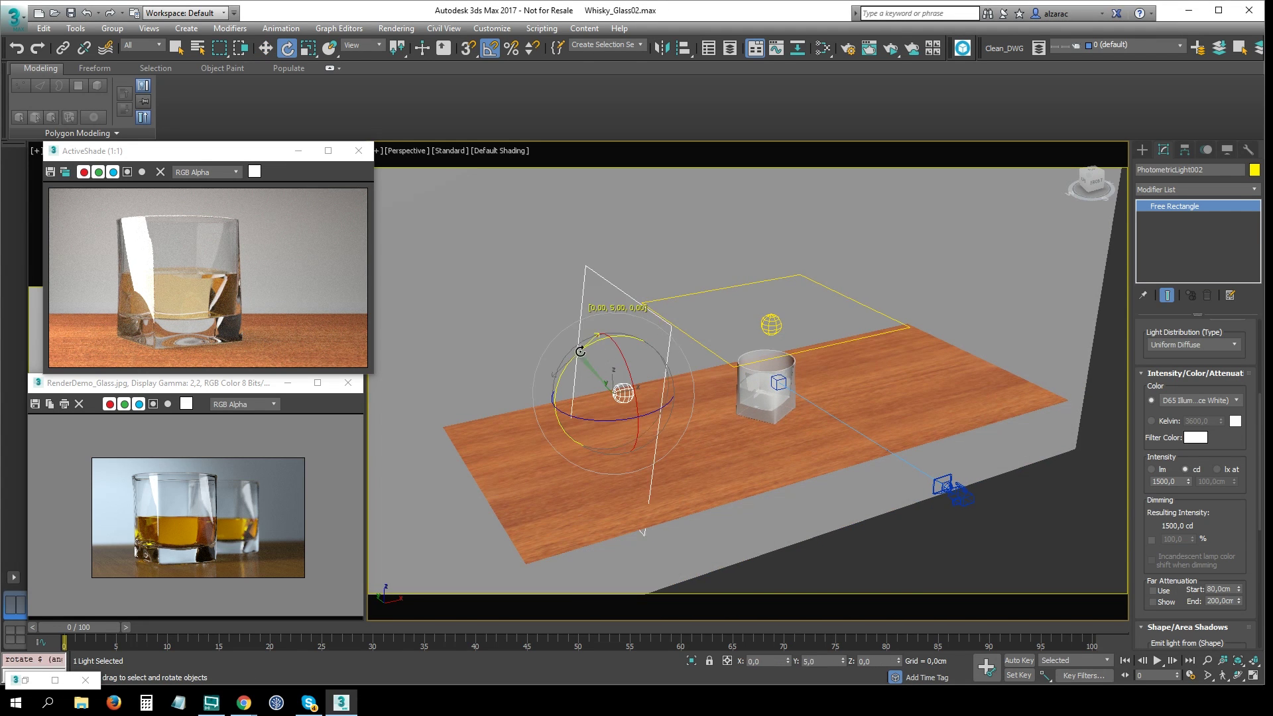
key("w")
middle_click_drag(604, 372, 600, 387, "alt")
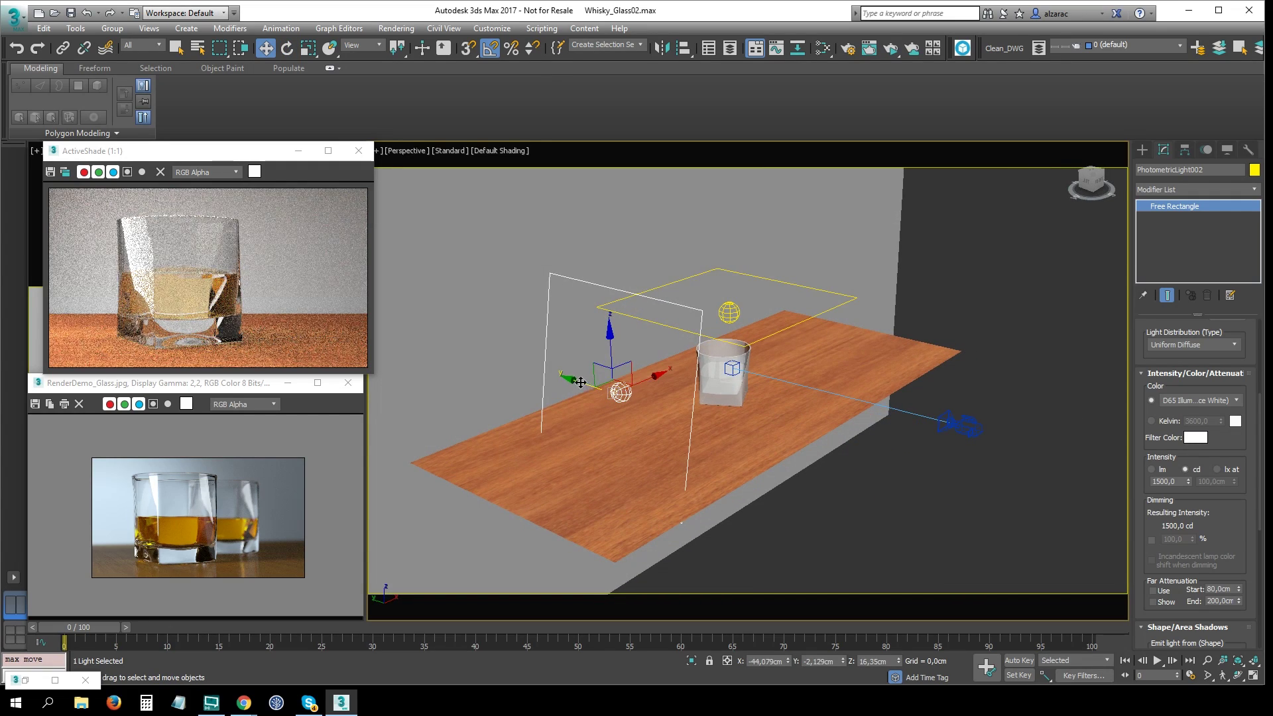
left_click_drag(600, 387, 661, 407)
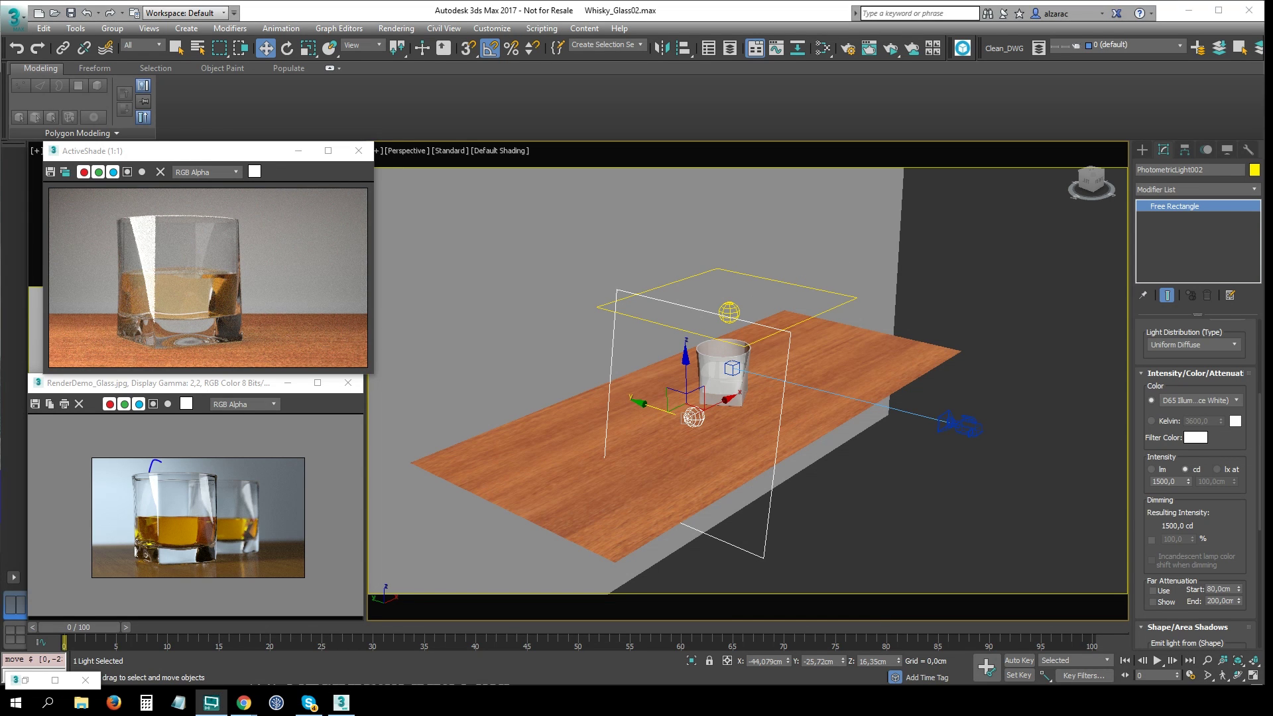
left_click_drag(153, 461, 166, 454)
key("Escape")
Shrink the side light's rectangle length to about 25.46 cm.
middle_click_drag(701, 361, 714, 353)
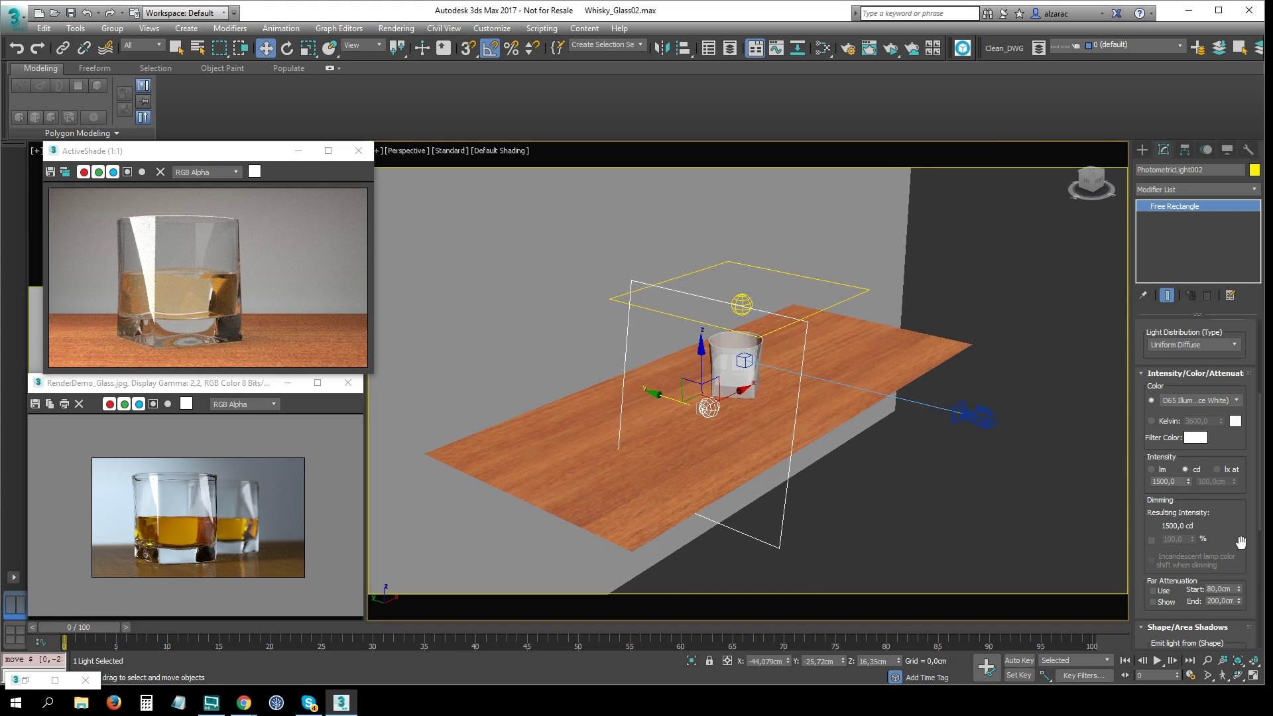
scroll(1240, 542, "down", 5)
left_click(1232, 490)
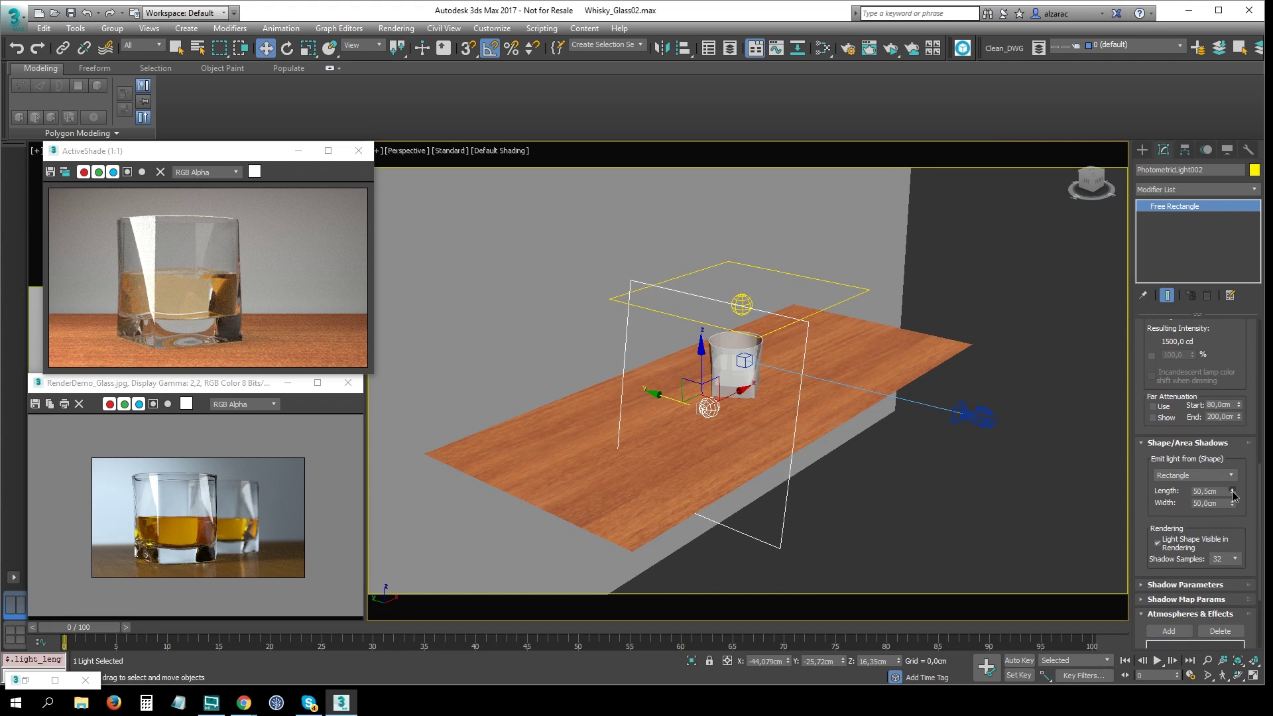
left_click_drag(1232, 494, 1232, 512)
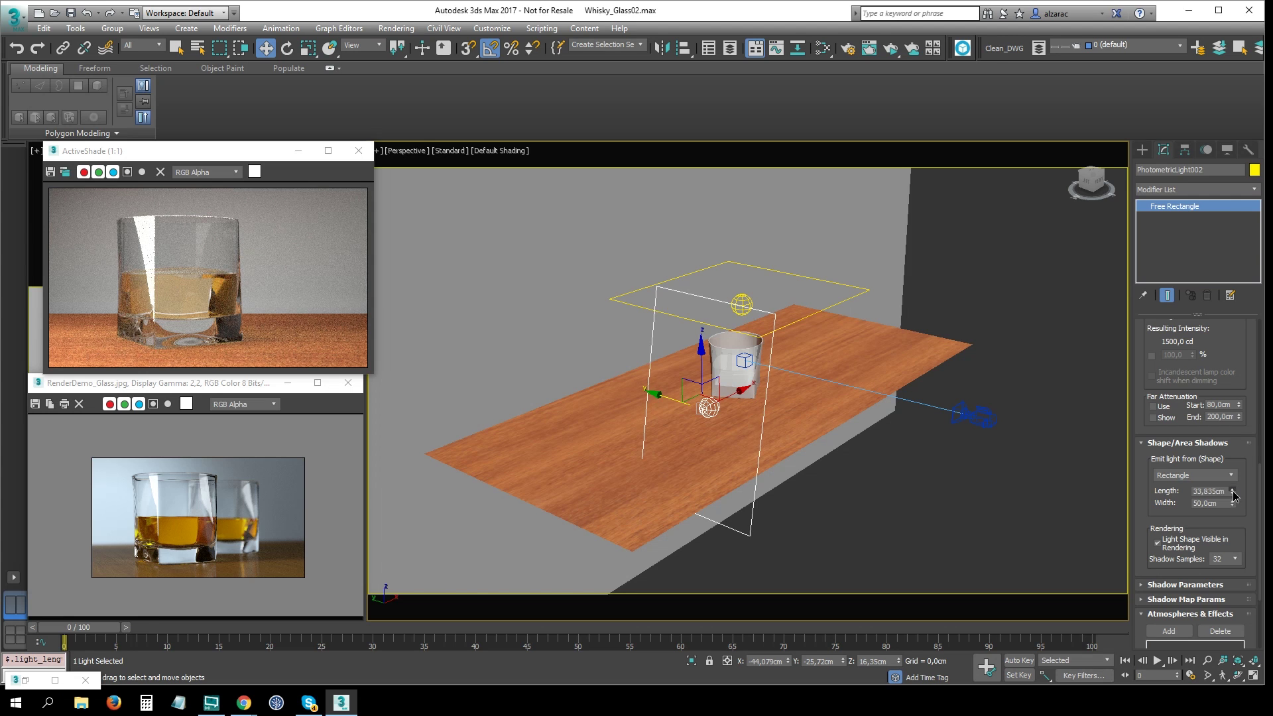
left_click_drag(1232, 494, 1232, 505)
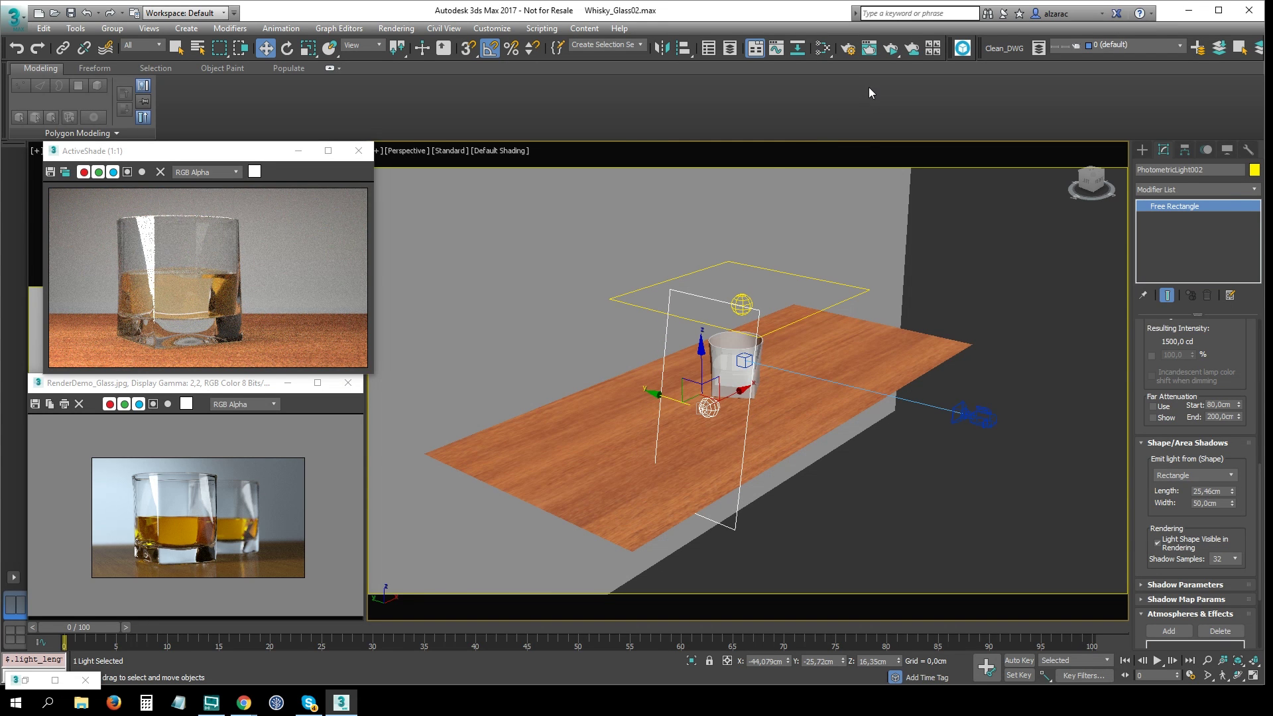
Orbit to a near-front view and select the overhead PhotometricLight001.
middle_click_drag(760, 337, 1187, 373, "alt")
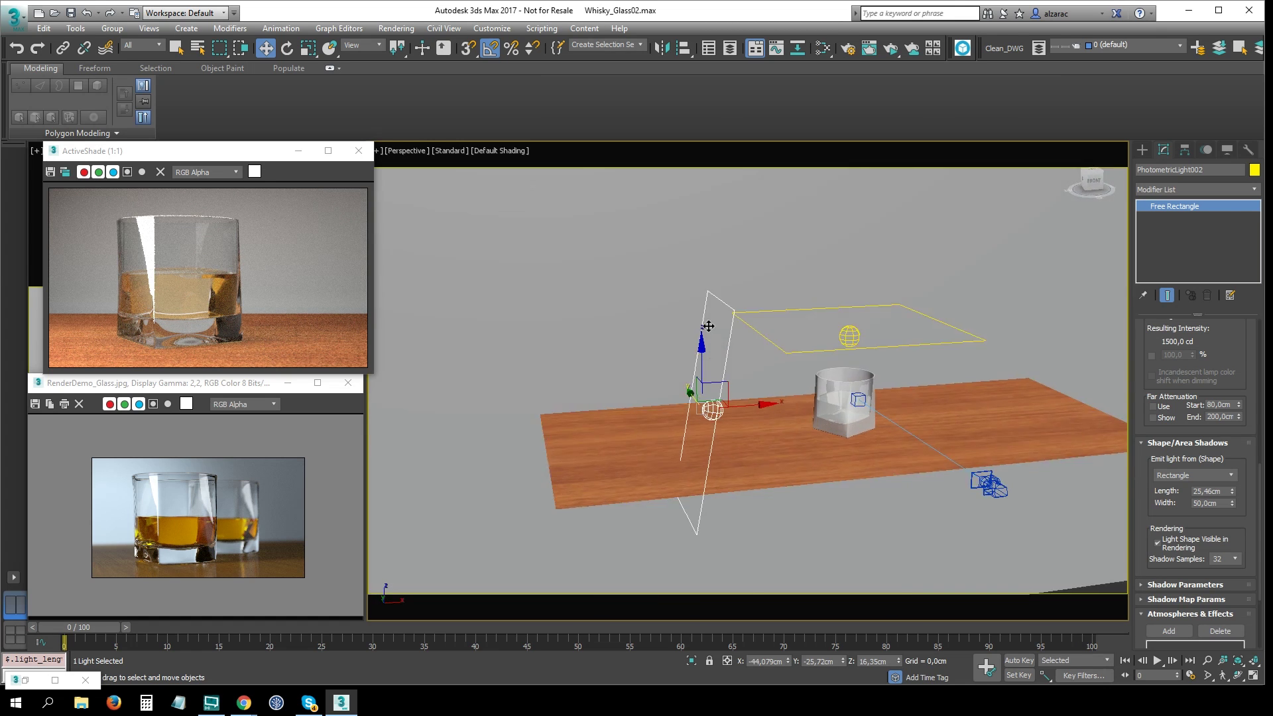
scroll(1228, 377, "up", 1)
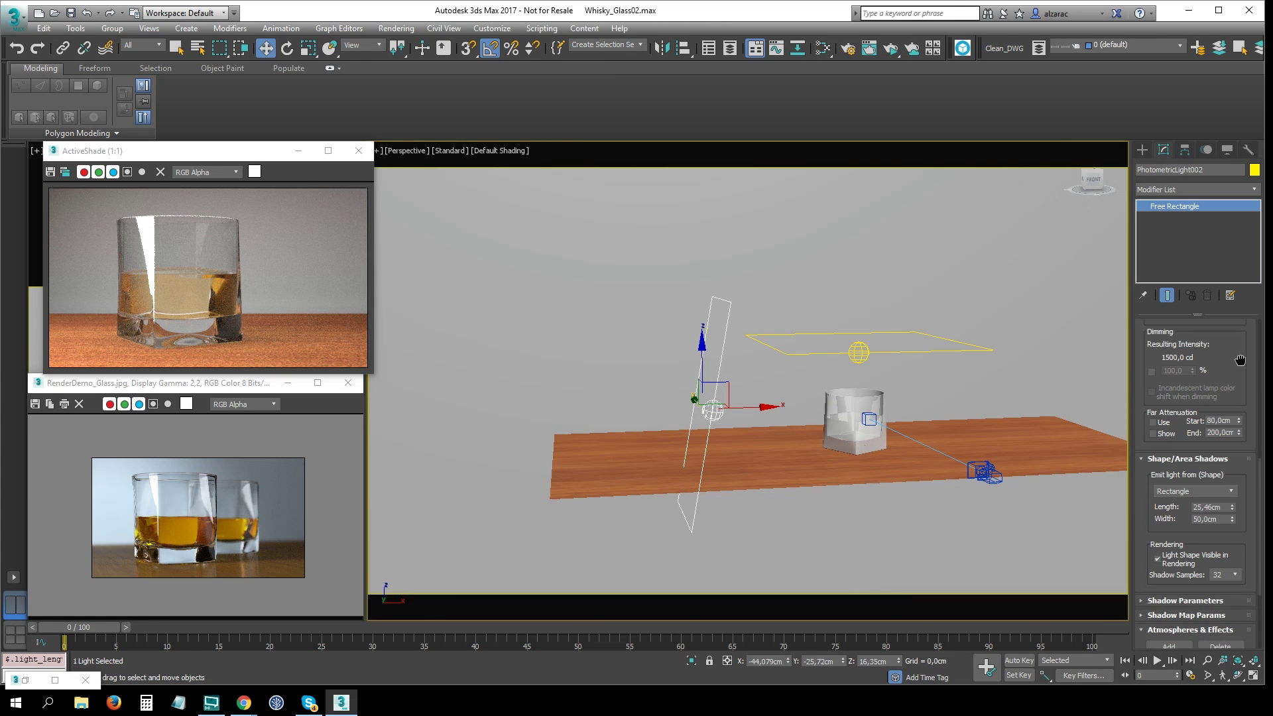
scroll(1240, 398, "up", 2)
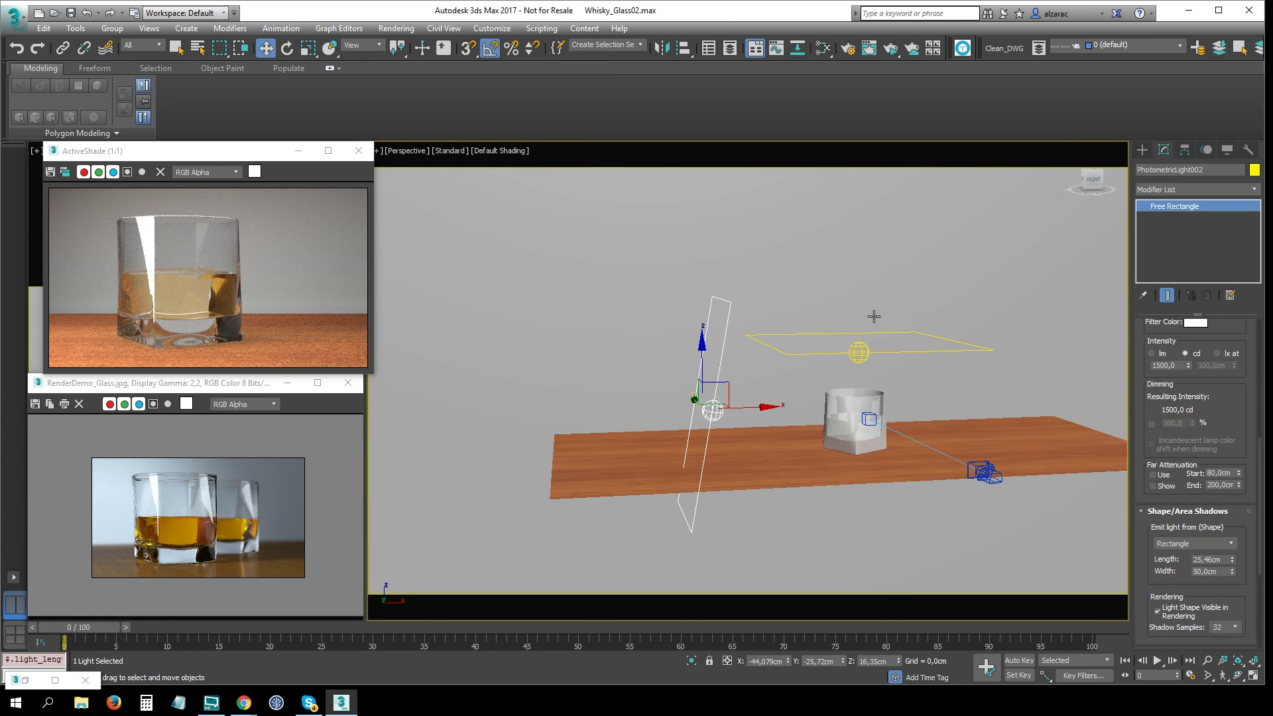
left_click(859, 351)
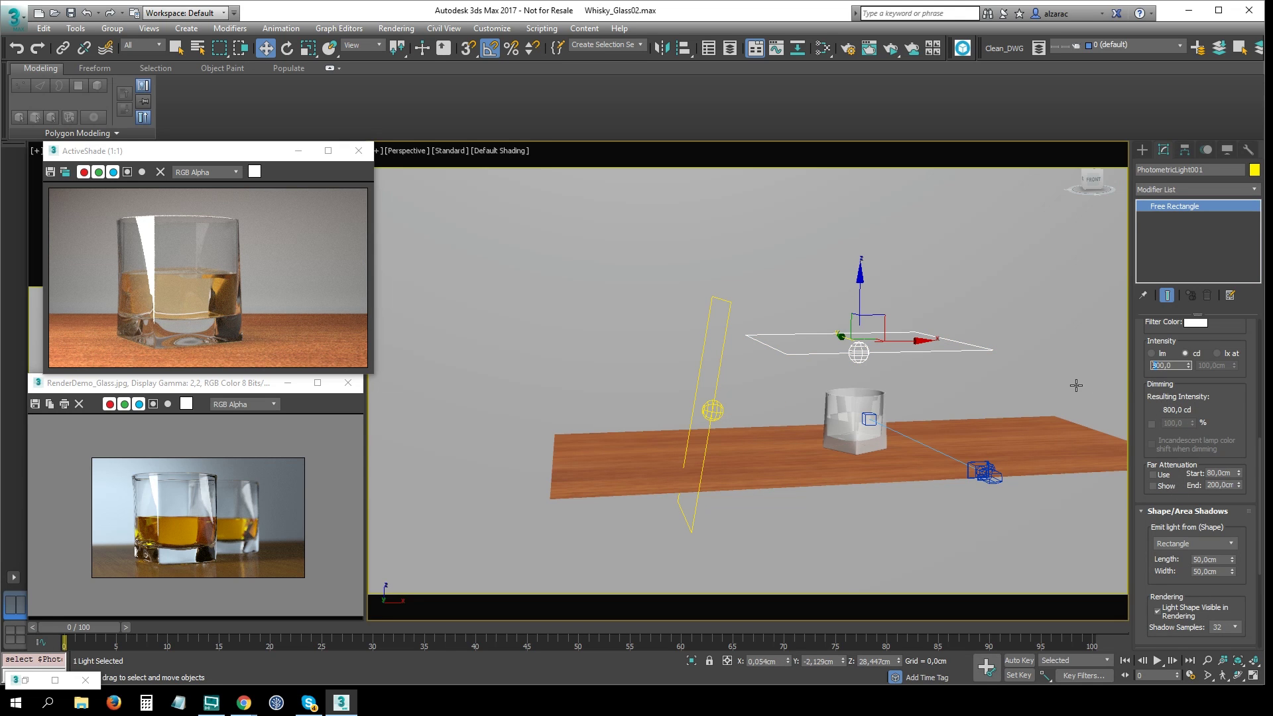
Lower the overhead light's intensity from 800 to 600 cd.
type("500")
key("Return")
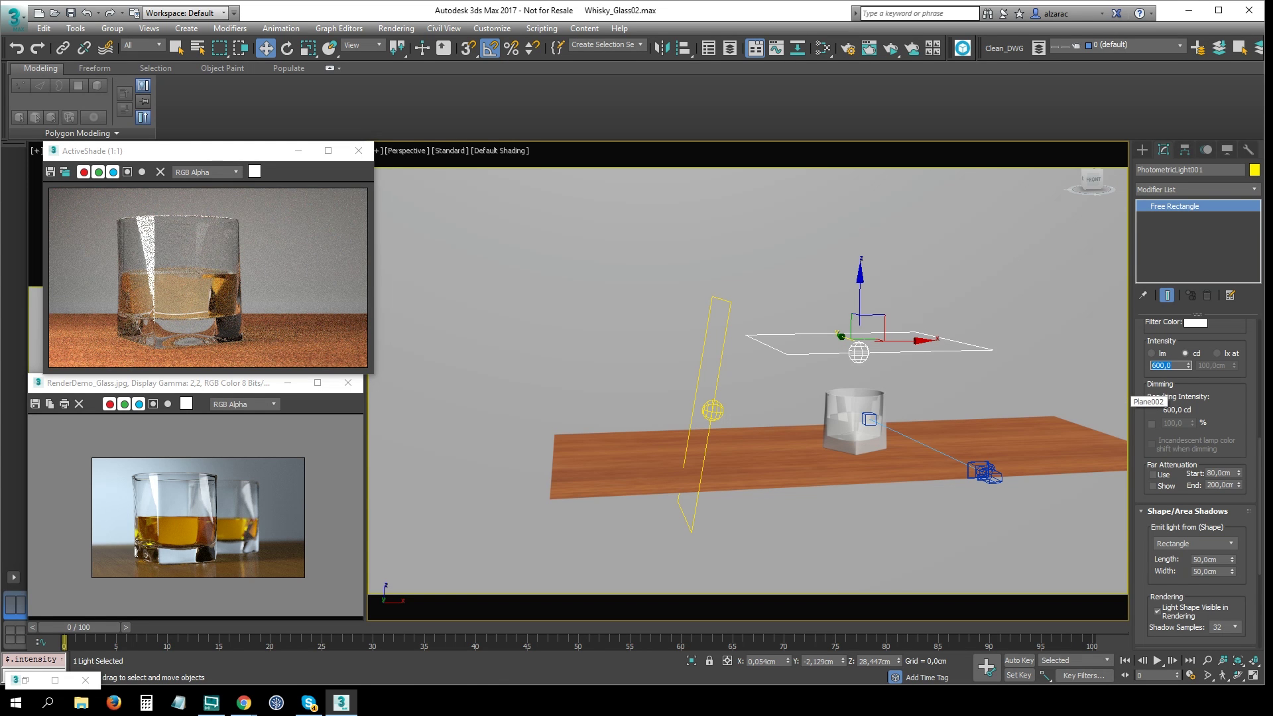
left_click_drag(219, 203, 226, 225)
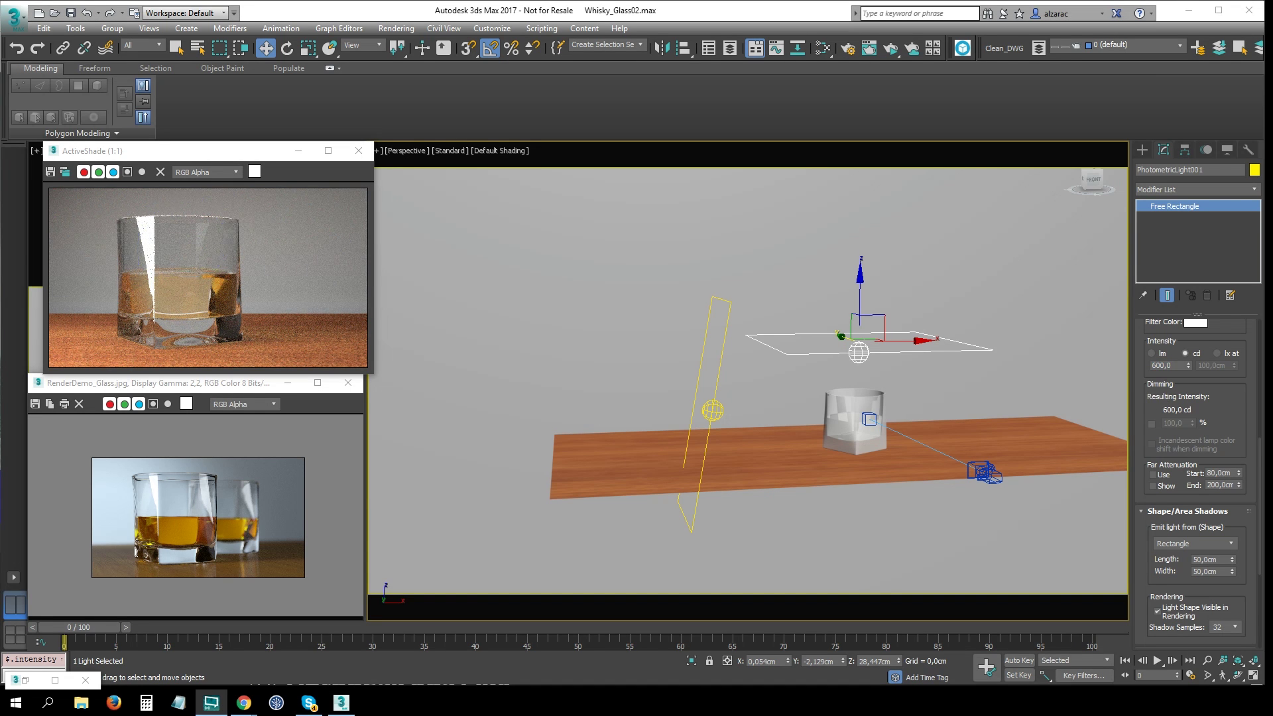
Try tilting the overhead light, cancel to keep its original angle, then select the side light.
key("e")
middle_click_drag(796, 298, 898, 330, "alt")
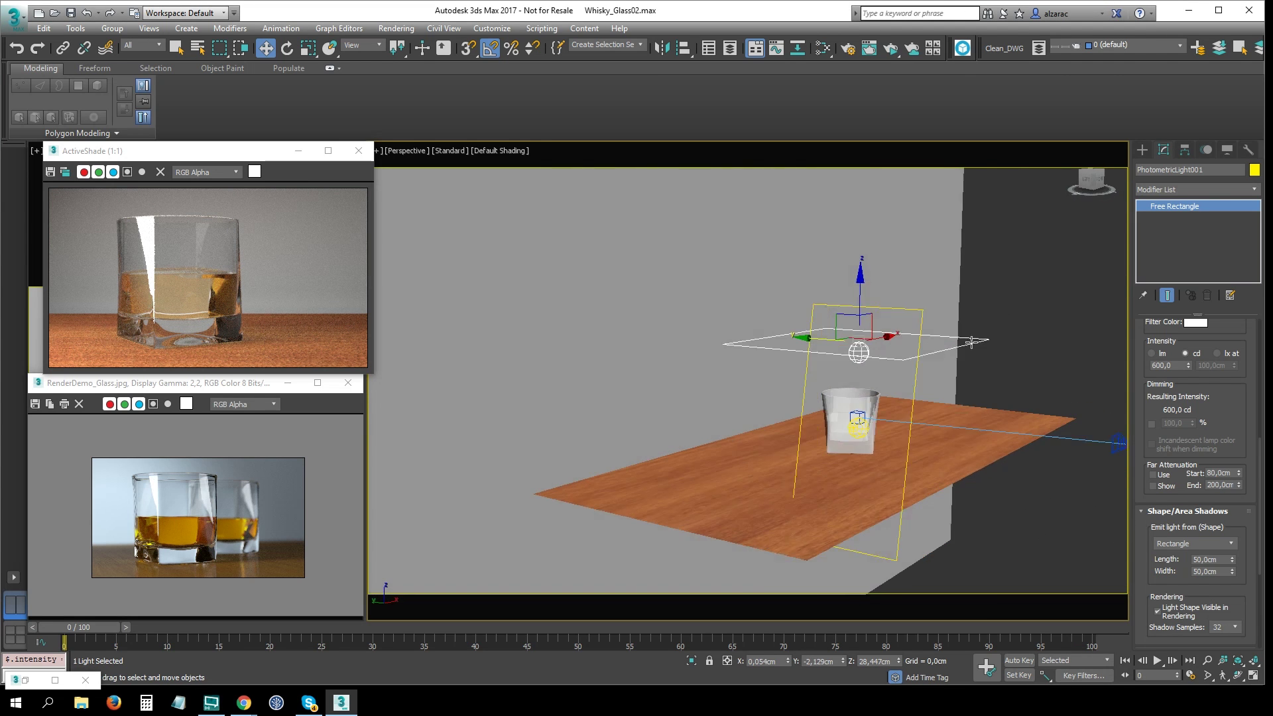
left_click_drag(897, 329, 898, 305)
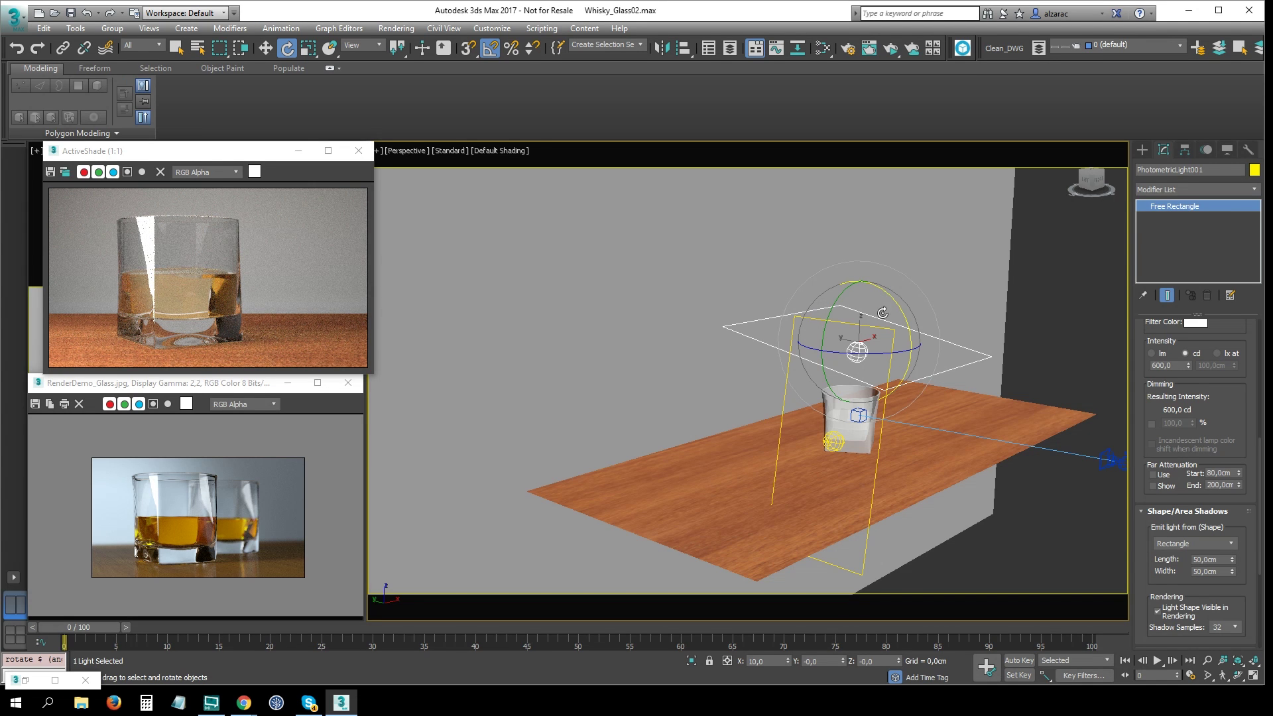
left_click_drag(896, 307, 893, 296)
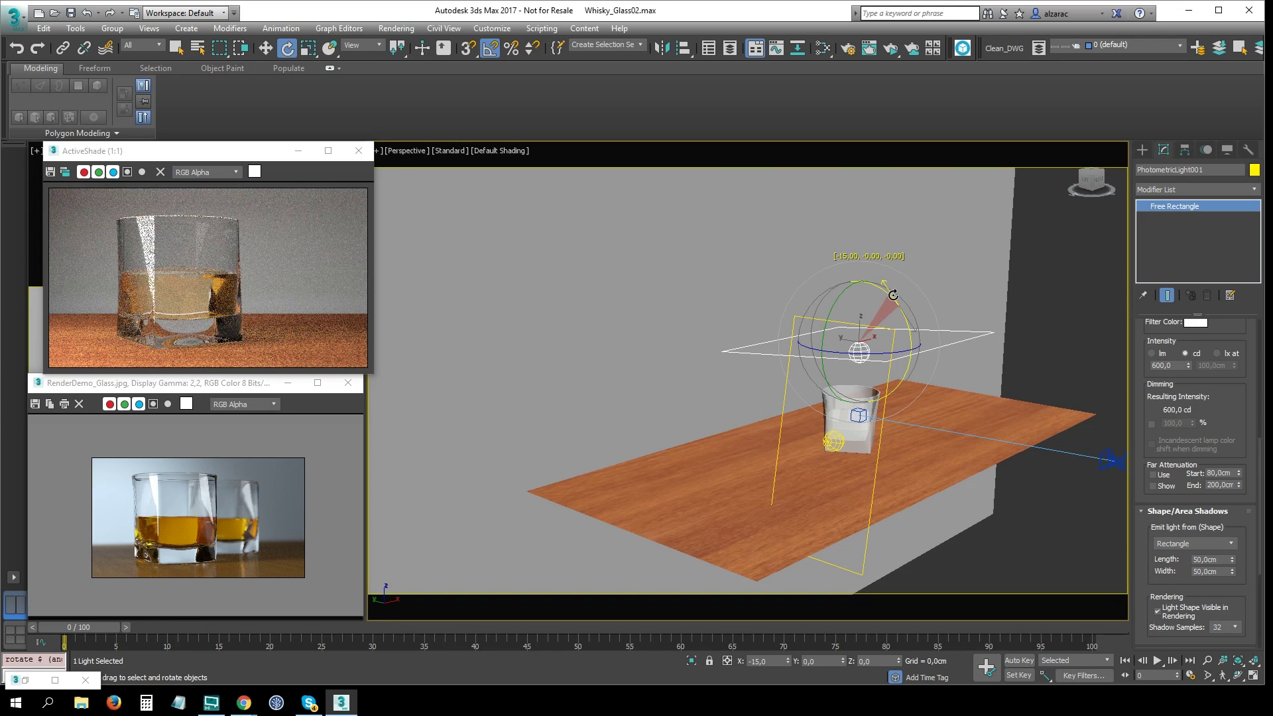
right_click(895, 300)
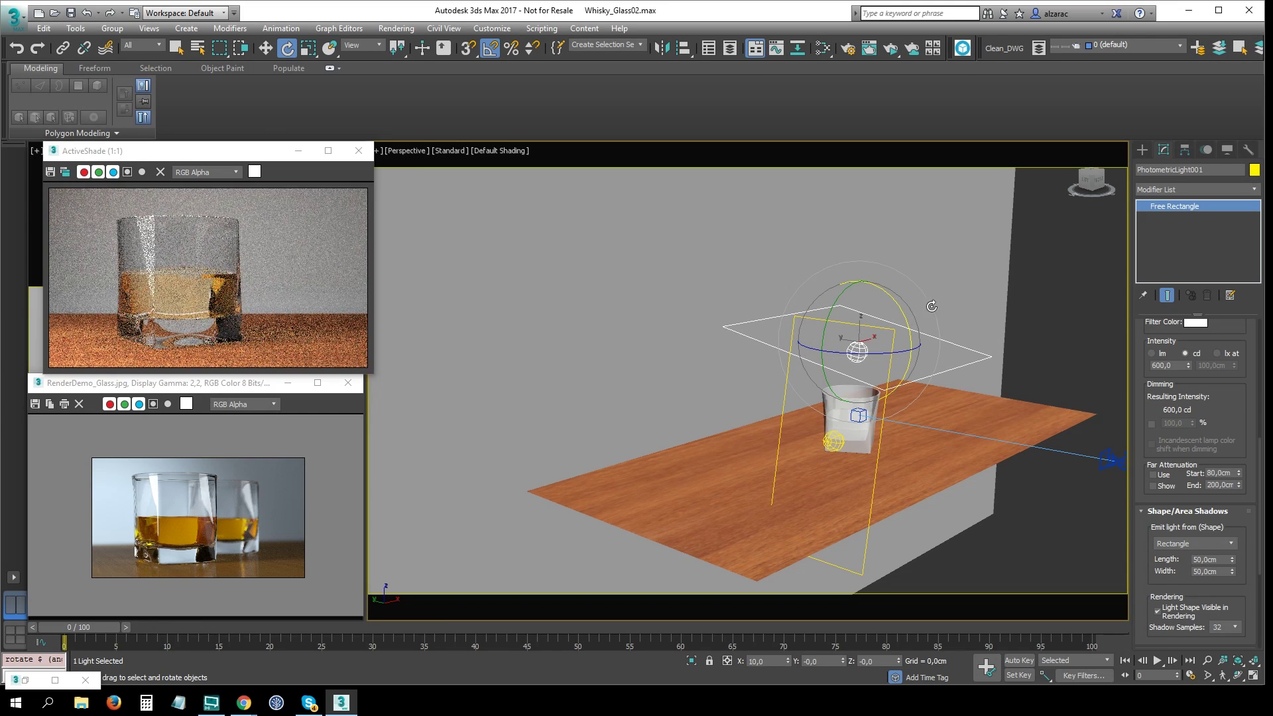
key("w")
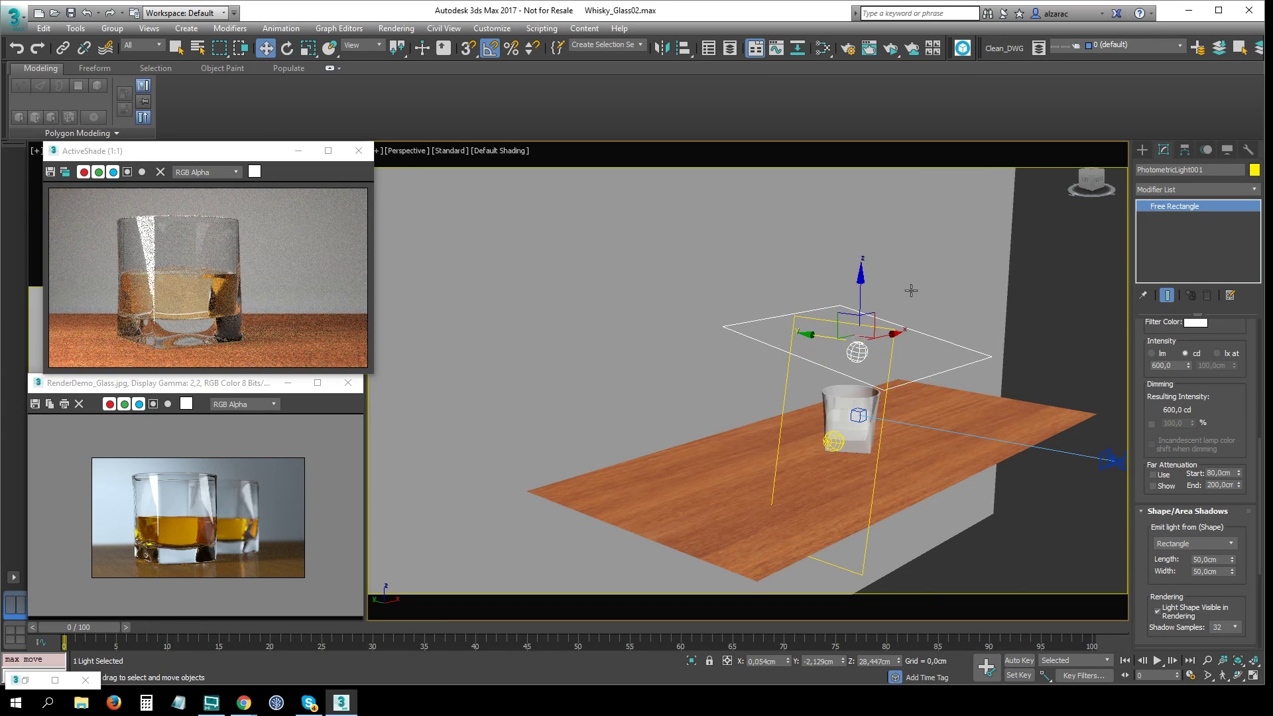
middle_click_drag(912, 291, 919, 291, "alt")
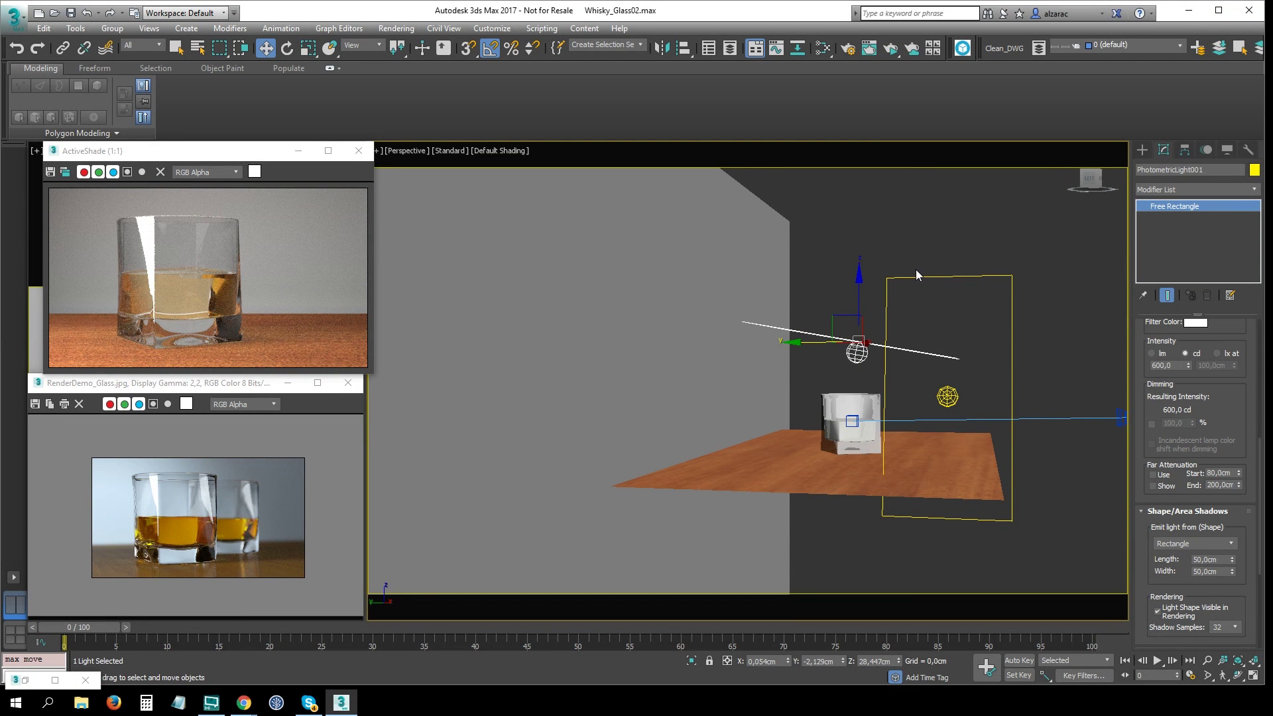
mouse_move(917, 269)
middle_mouse_down("alt")
mouse_move(755, 430)
mouse_move(816, 385)
middle_mouse_up("alt")
left_click(737, 457)
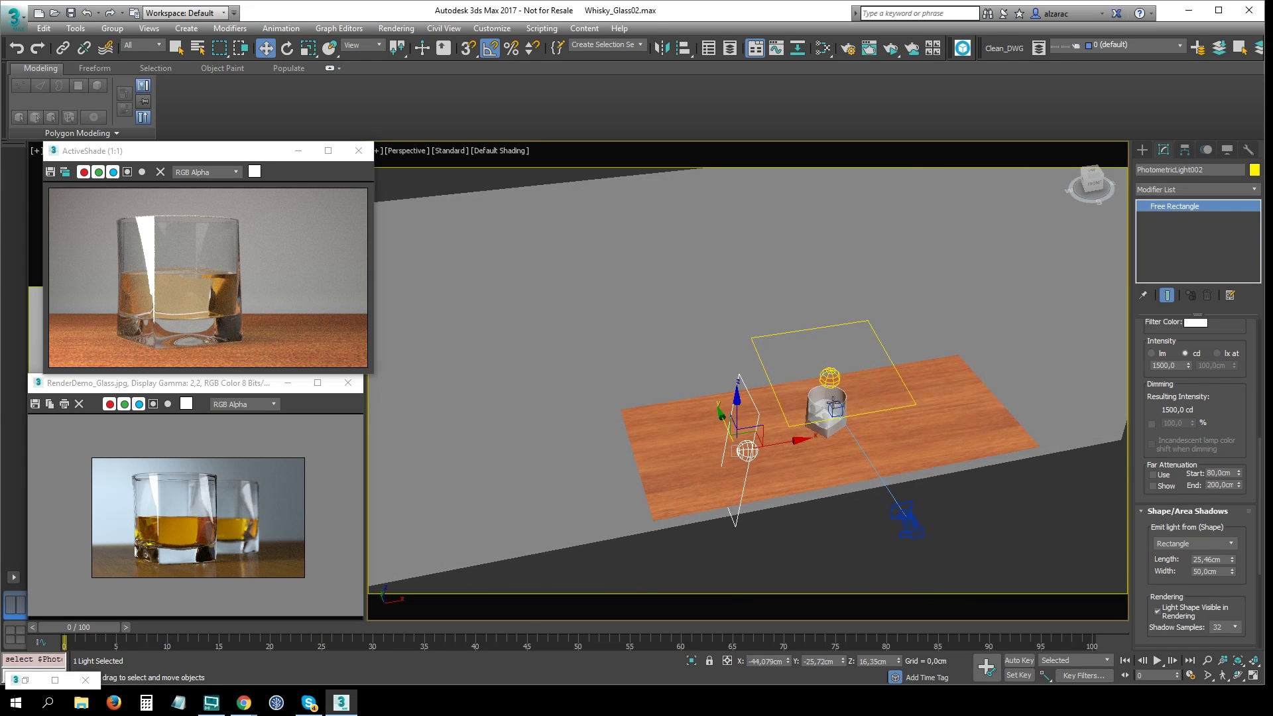
Clone the glass and its liquid as an instance, placed behind and right of the original.
scroll(816, 385, "up", 4)
key("F3")
left_click(855, 435)
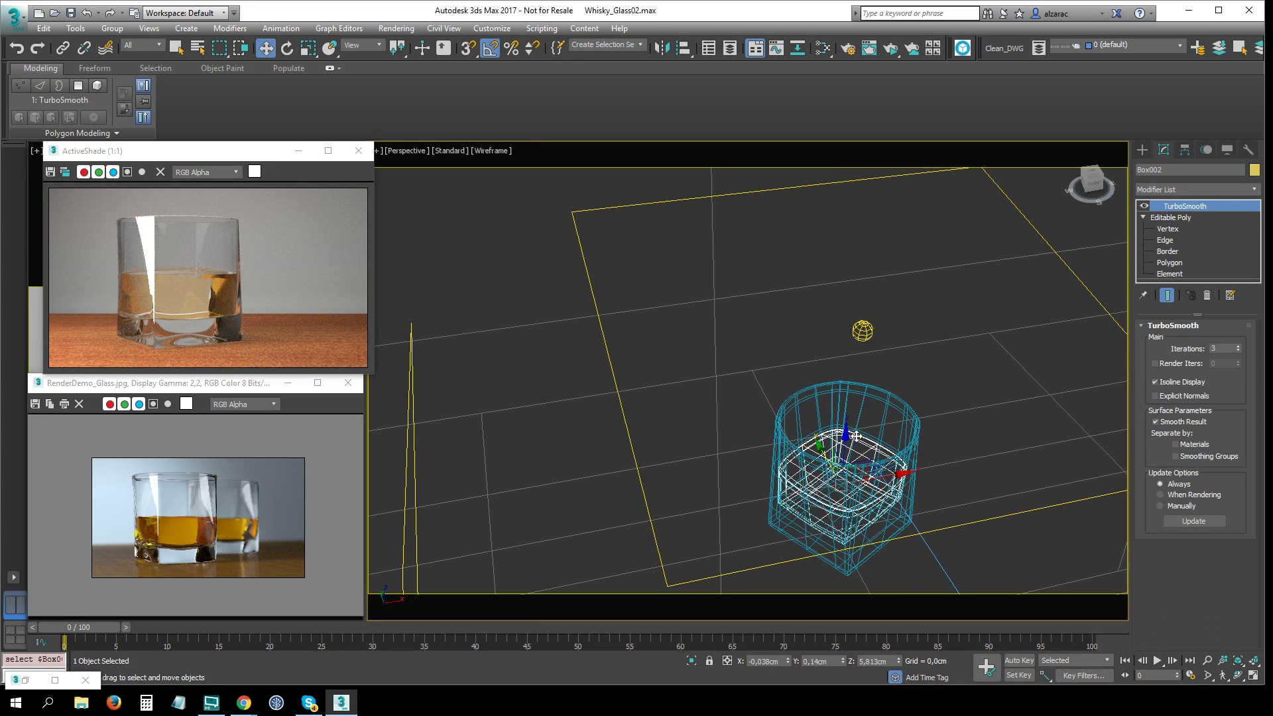
left_click(855, 438, "ctrl")
middle_click_drag(855, 438, 792, 451, "alt")
key("F3")
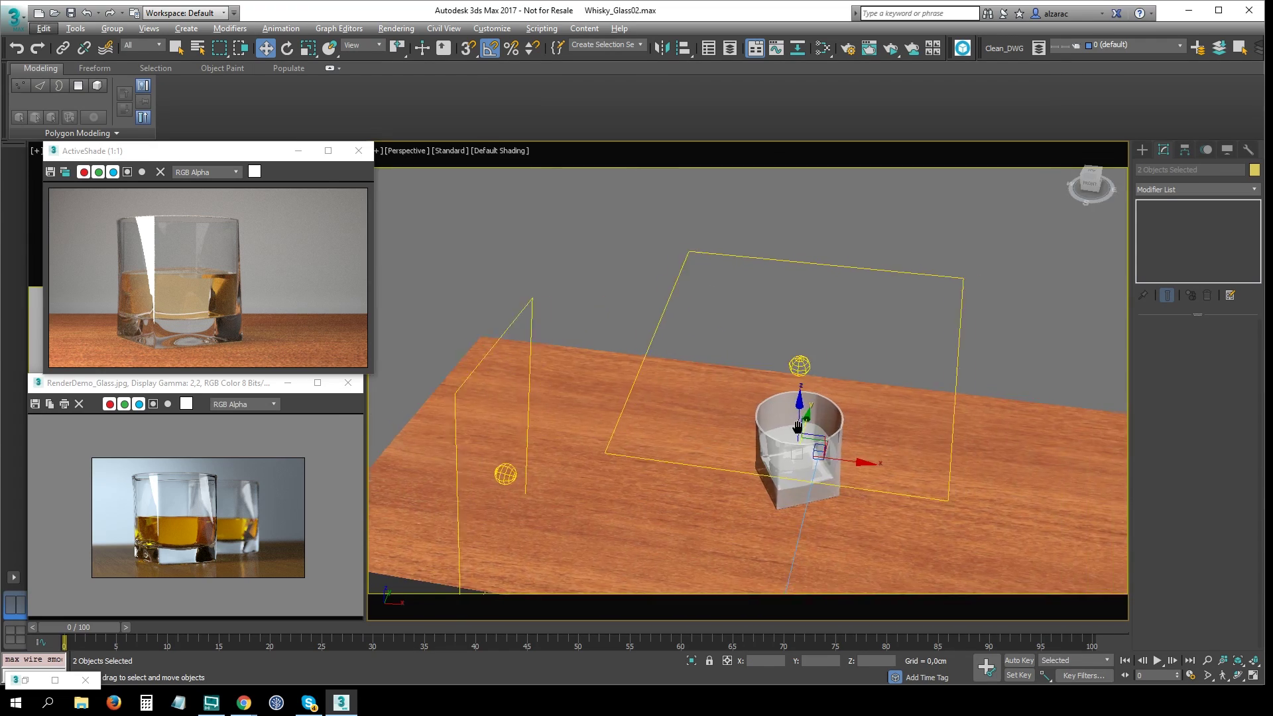
left_click_drag(792, 451, 905, 377, "shift")
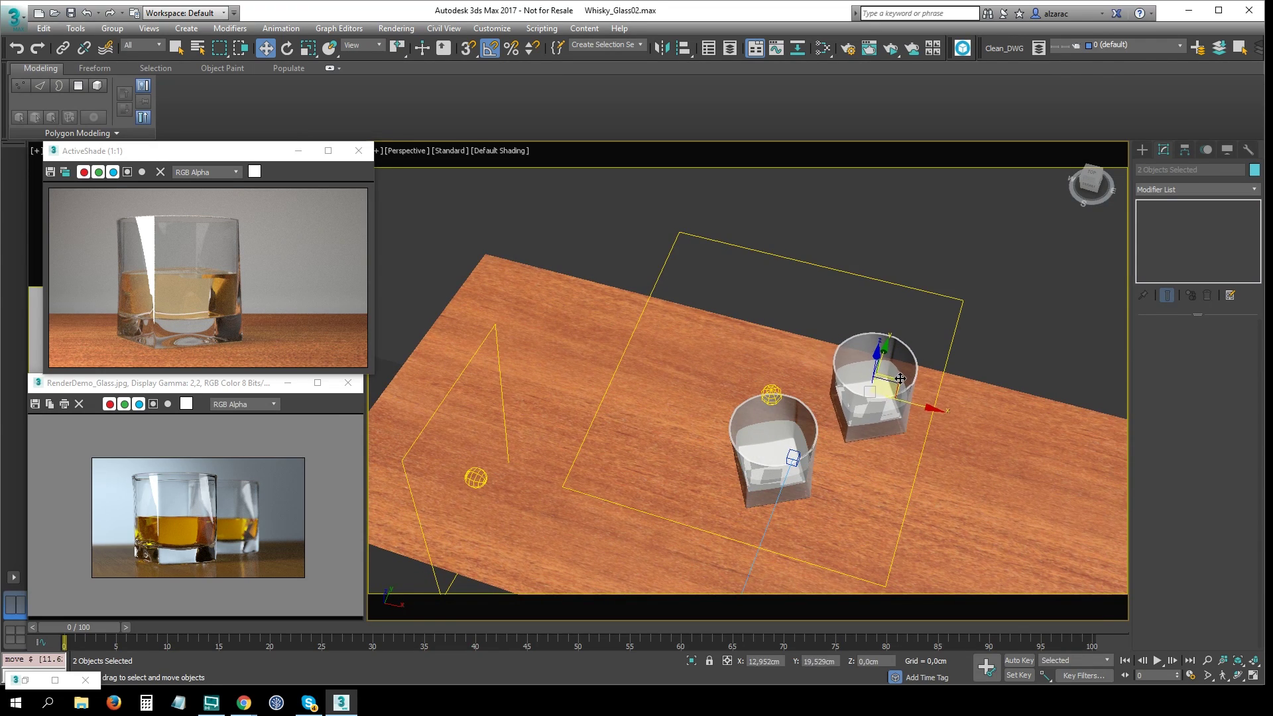
left_click(582, 323)
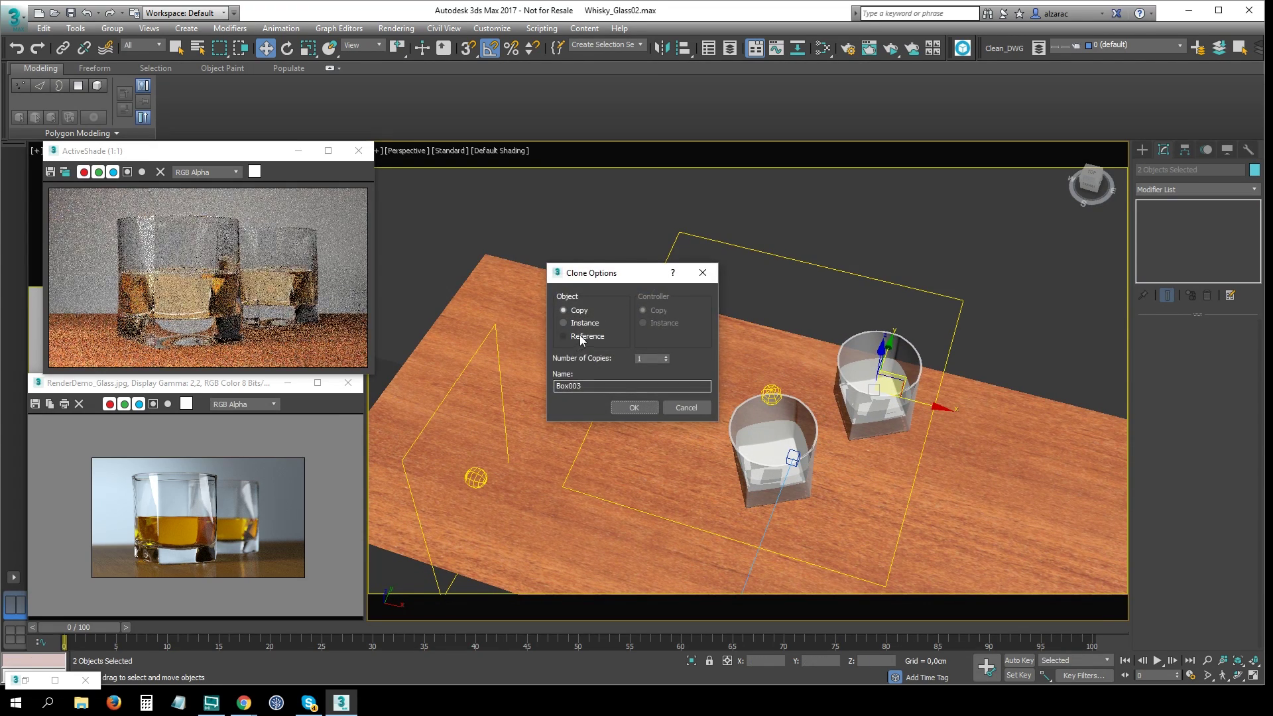
key("Return")
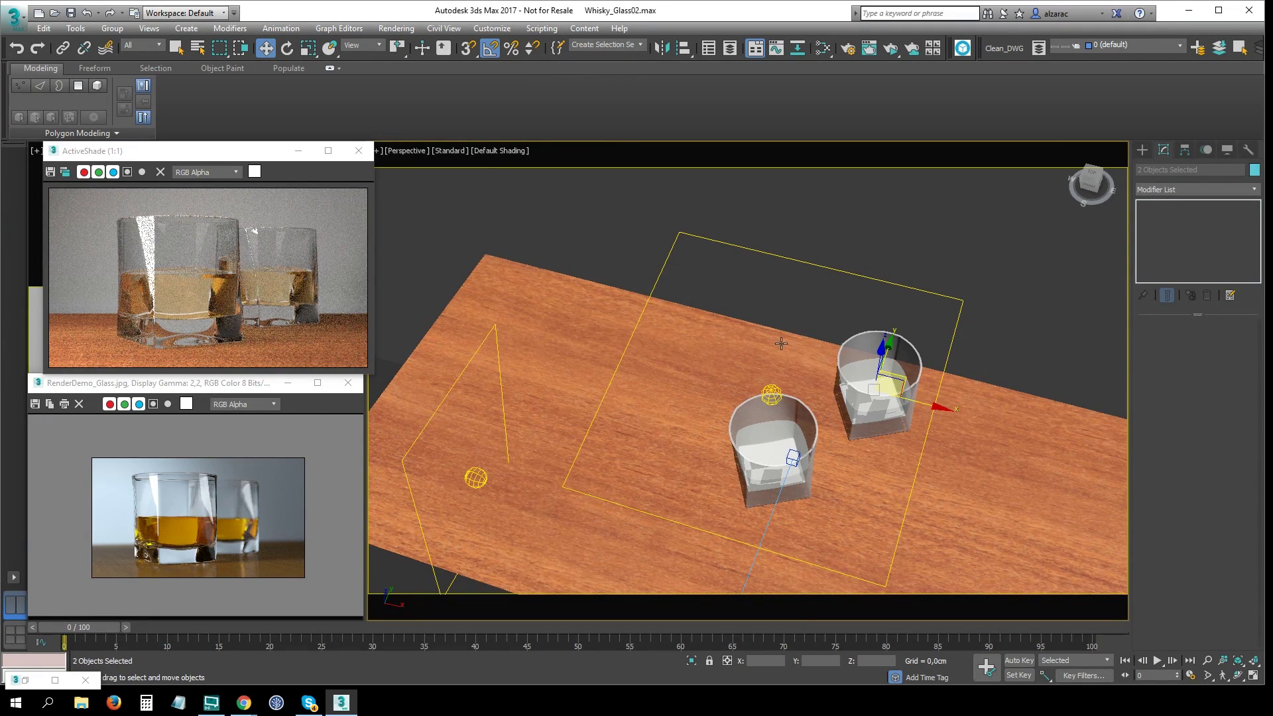
Rotate the instanced glass and liquid 20° about the vertical Z axis.
middle_click_drag(781, 343, 804, 354, "alt")
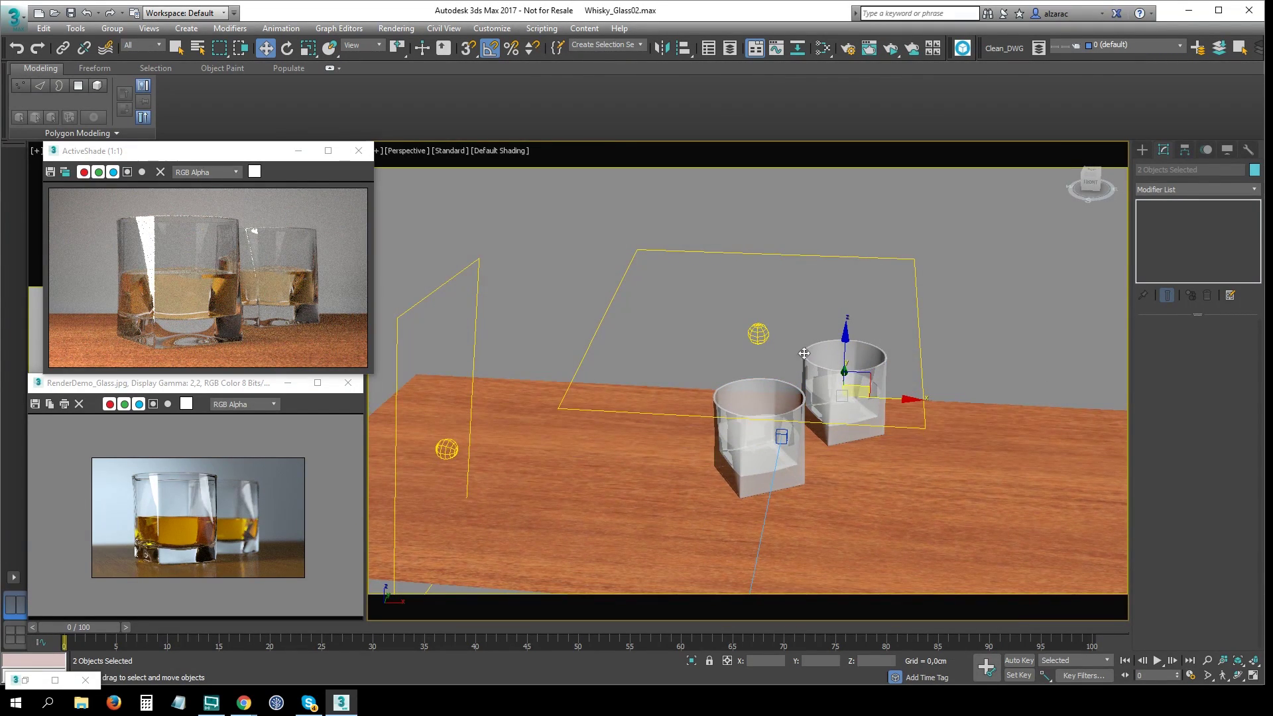
key("e")
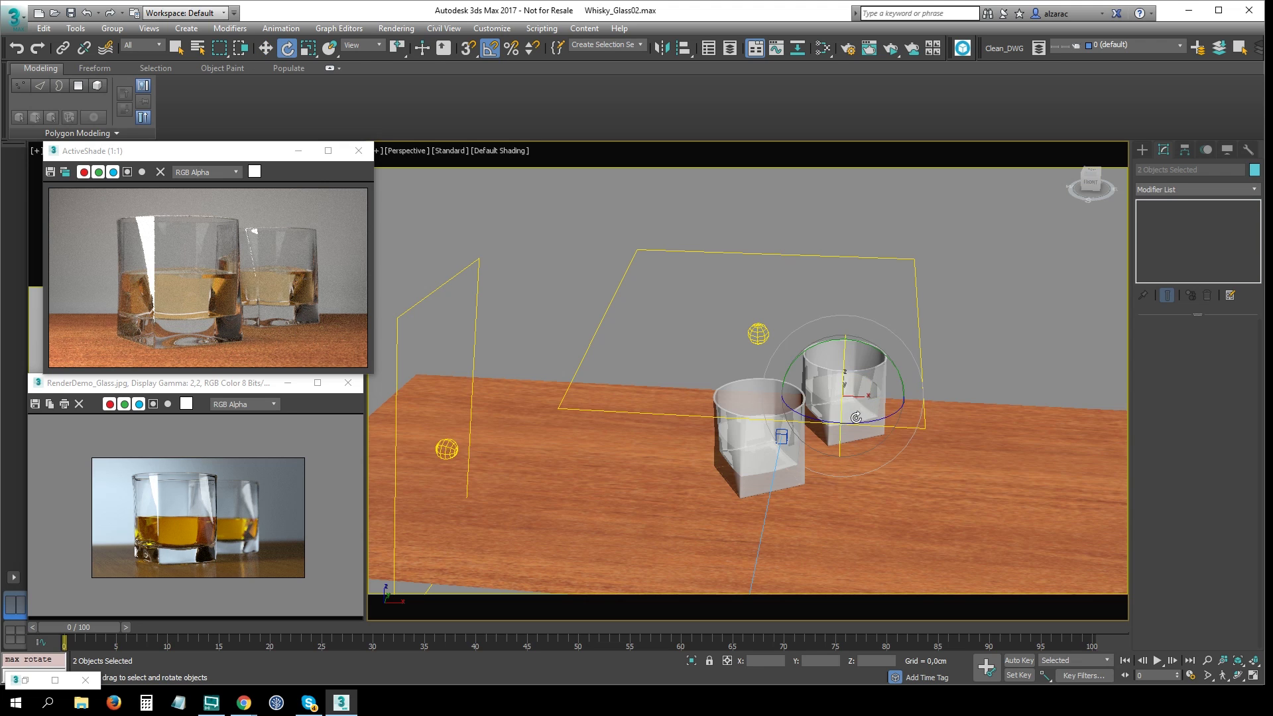
left_click_drag(858, 421, 871, 419)
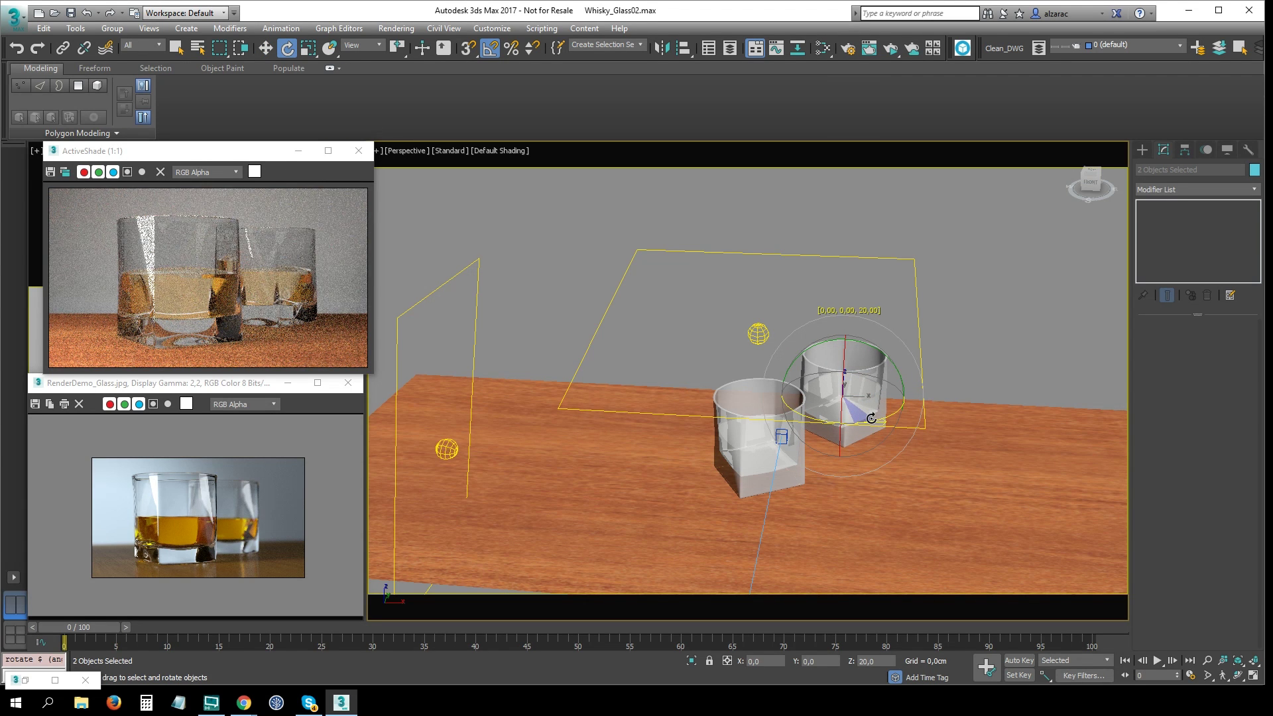
key("w")
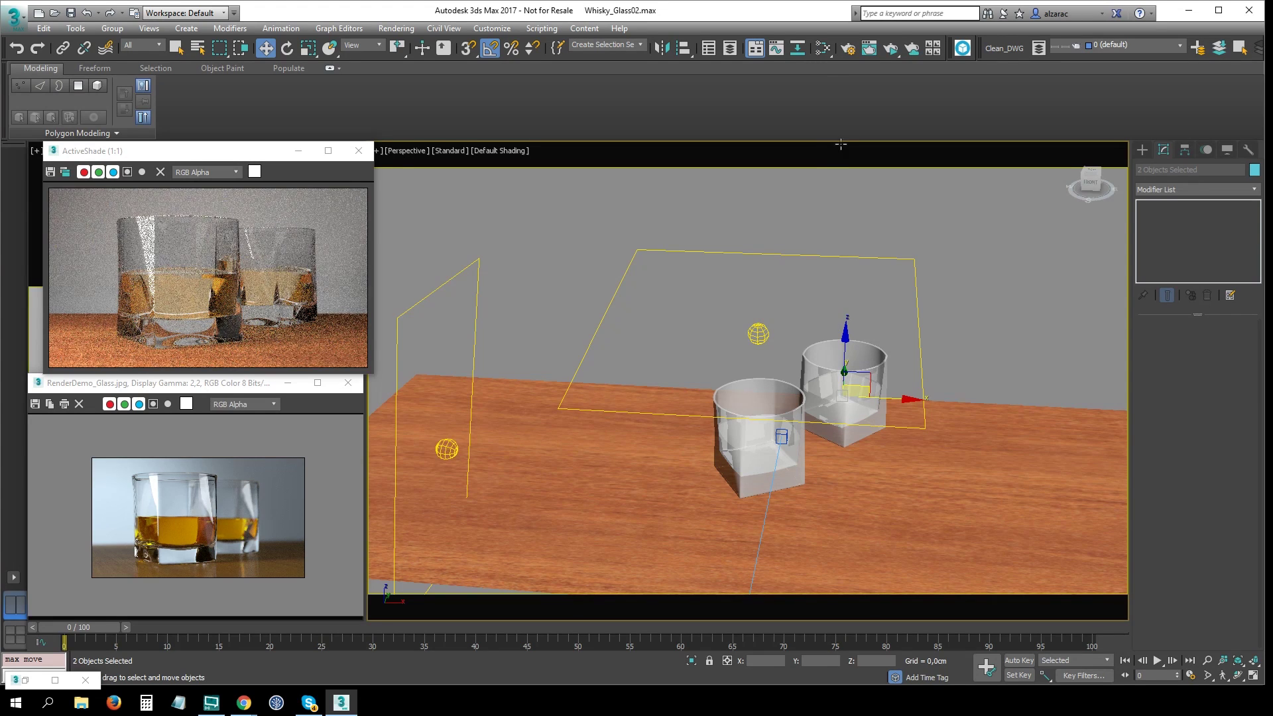
middle_click_drag(819, 316, 641, 354)
key("F3")
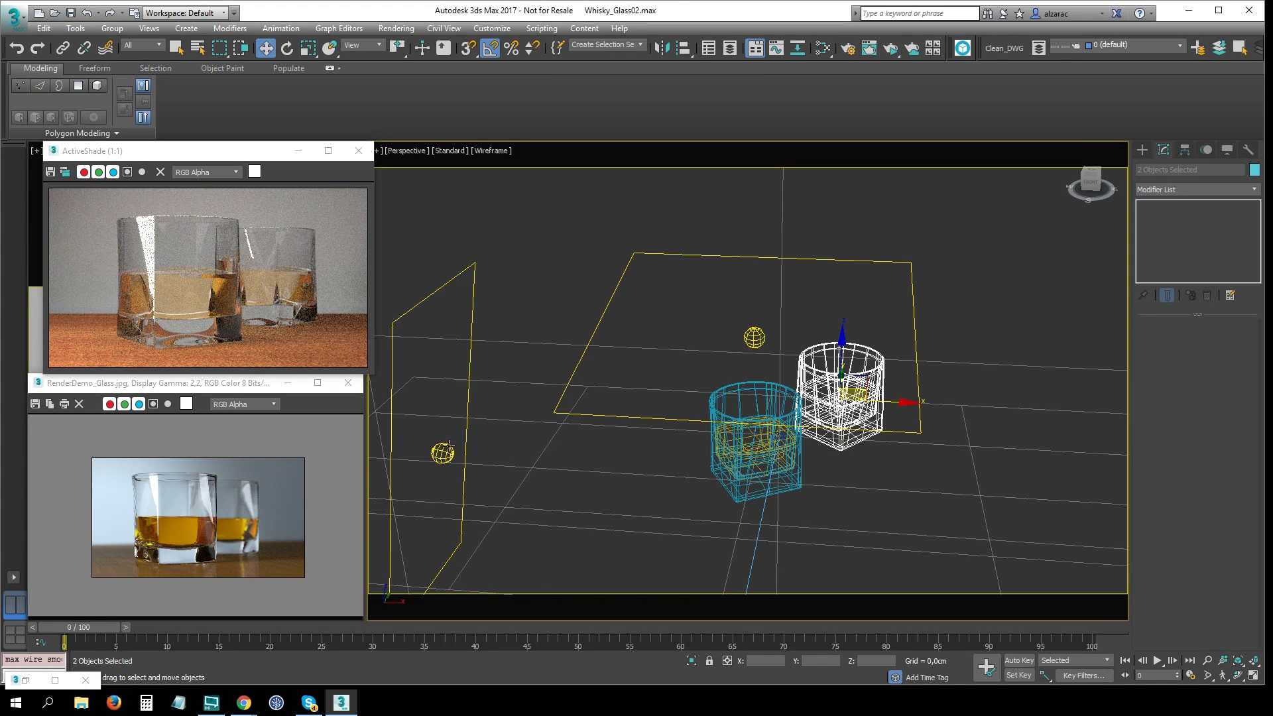
left_click(442, 453)
Clone PhotometricLight002 to the glasses' right and rotate the copy about 175° on Z to face them.
key("F3")
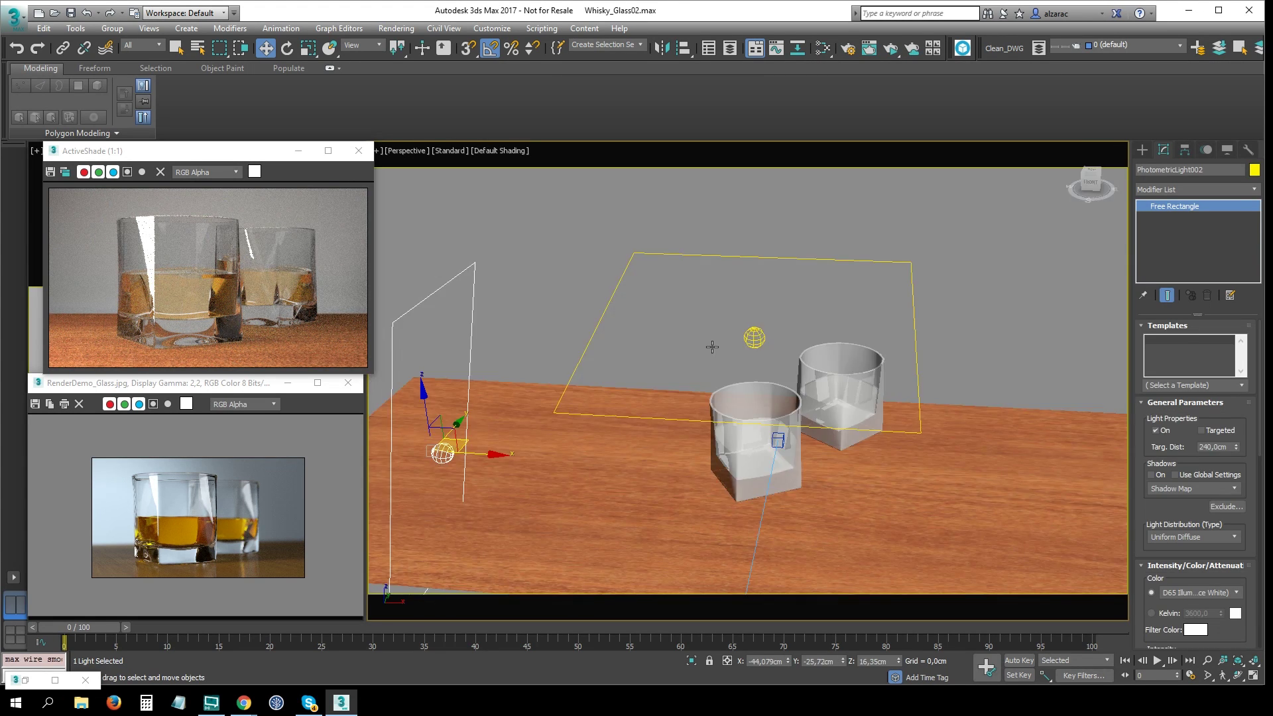
middle_click_drag(703, 379, 998, 302, "alt")
scroll(998, 302, "up", 2)
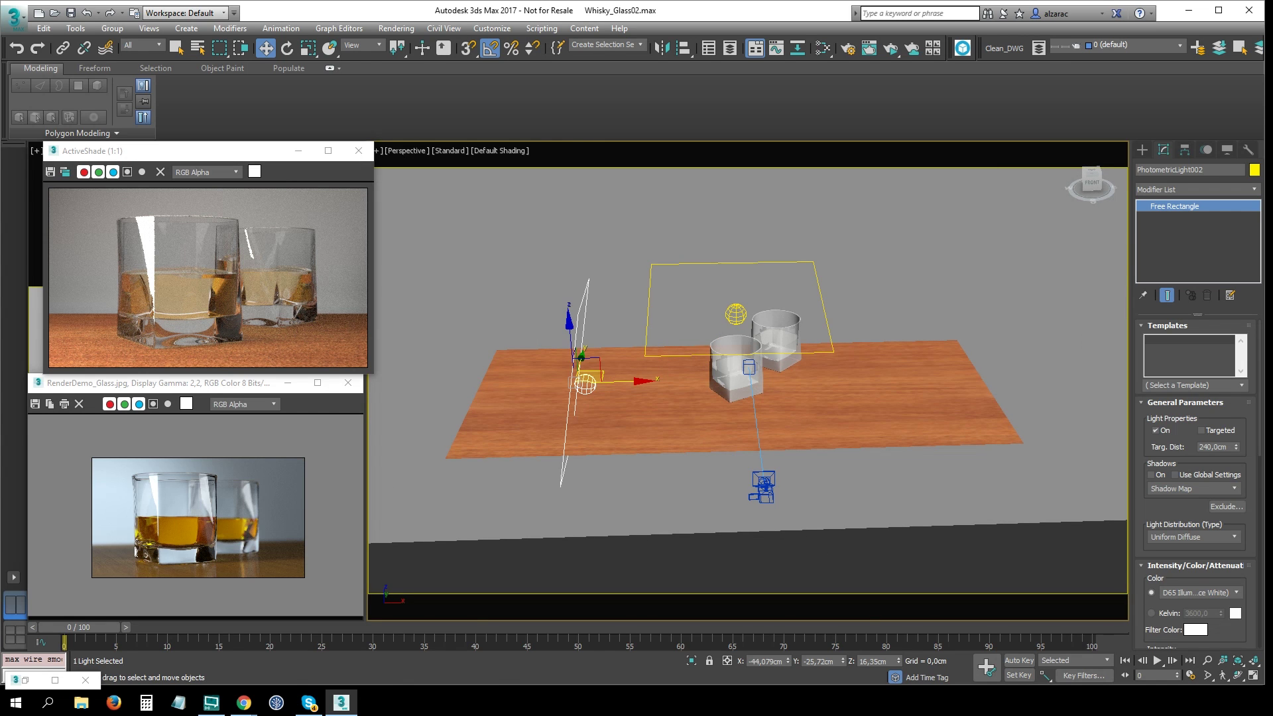
left_click_drag(251, 480, 266, 492)
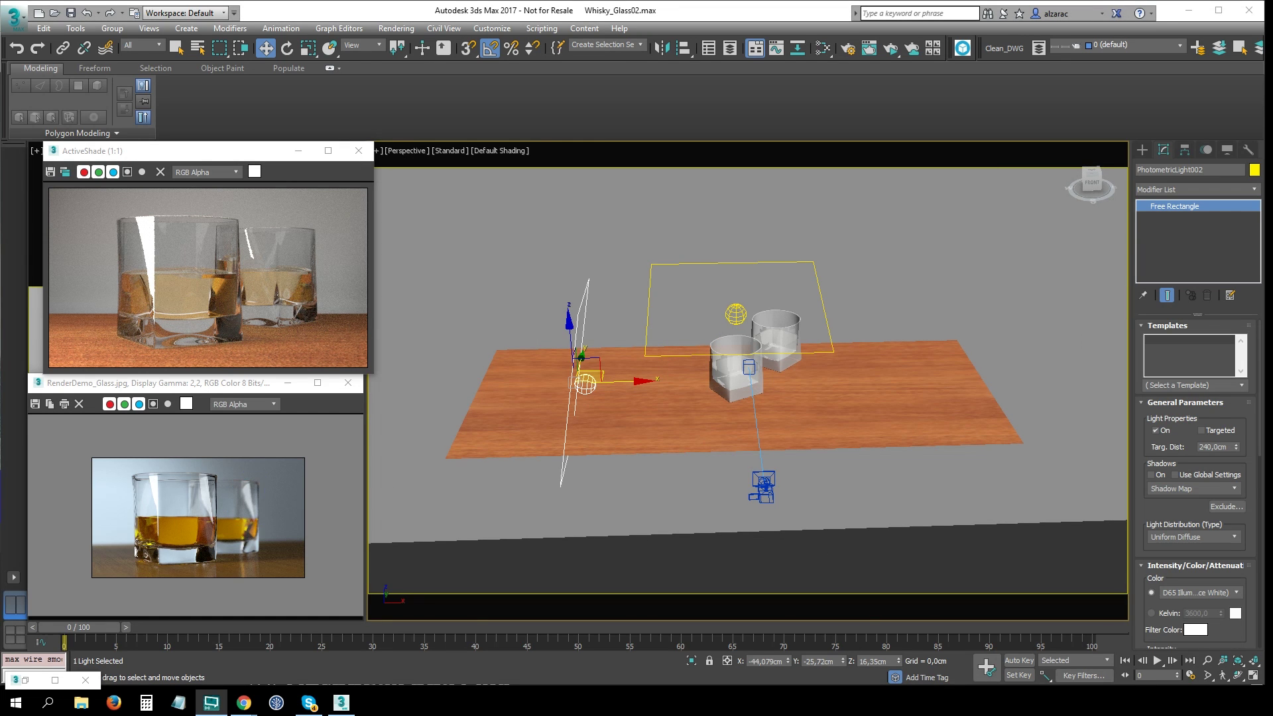
left_click_drag(623, 383, 873, 361, "shift")
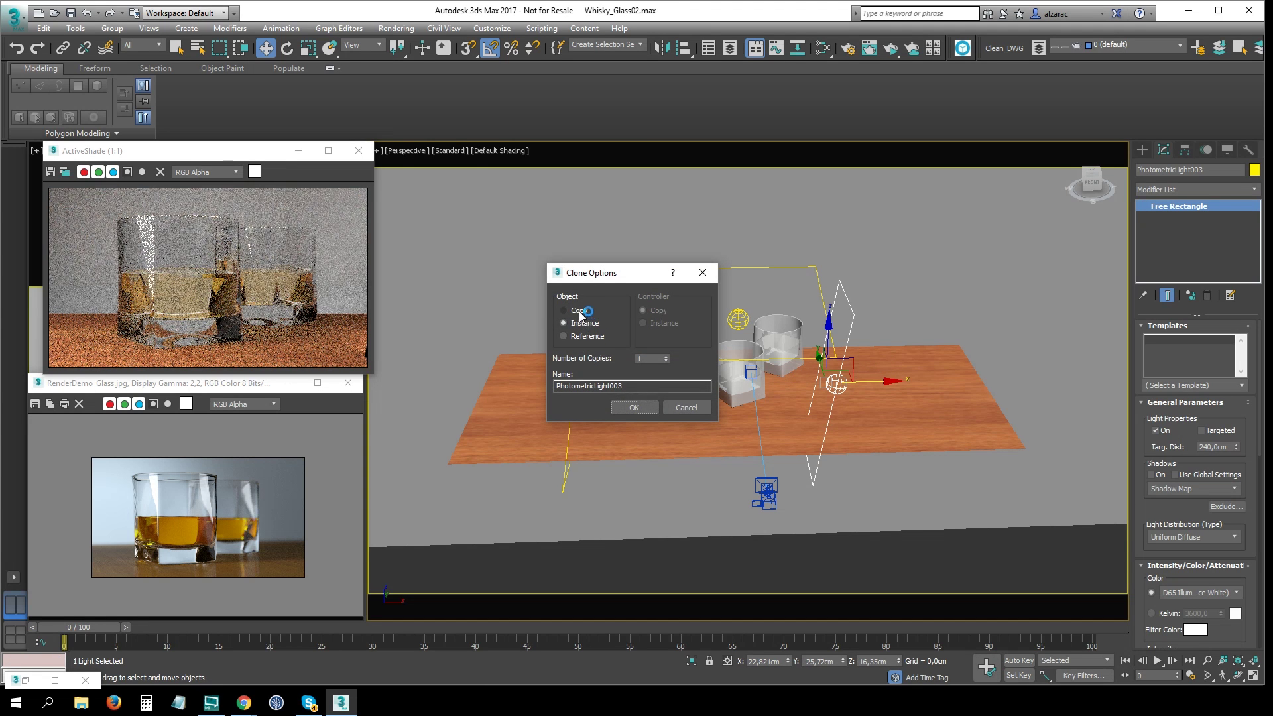
left_click(641, 405)
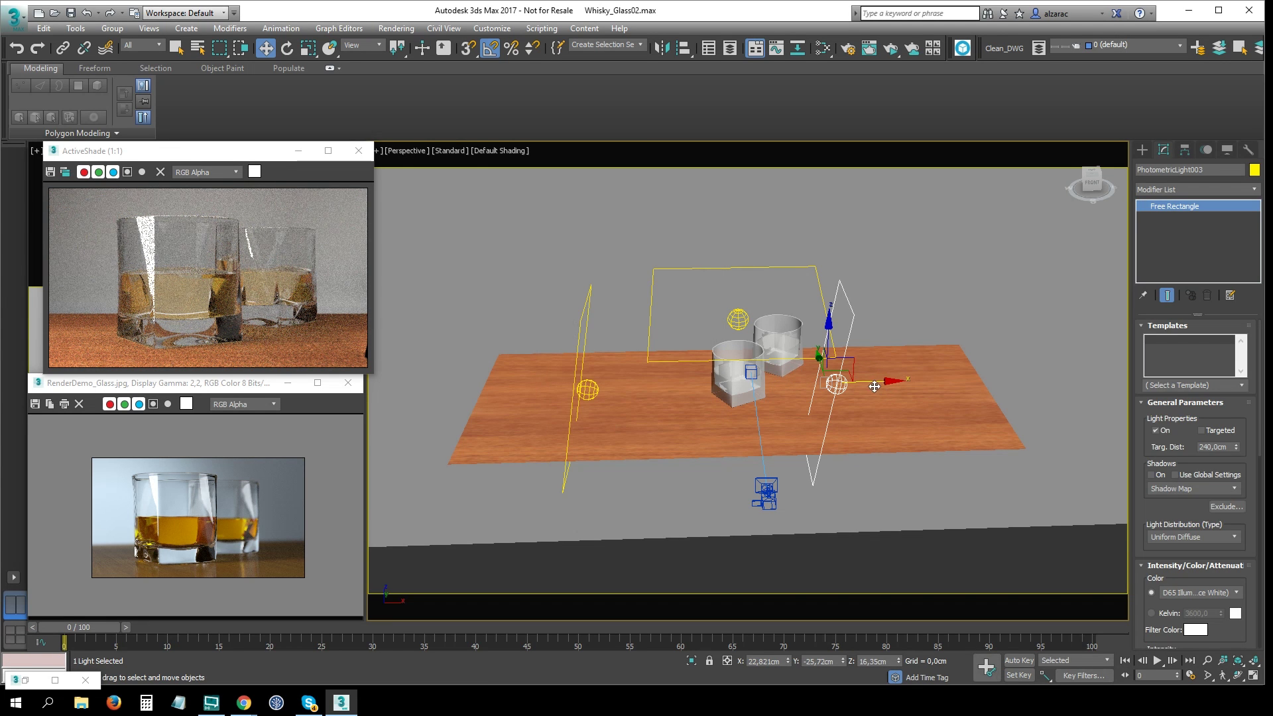
key("e")
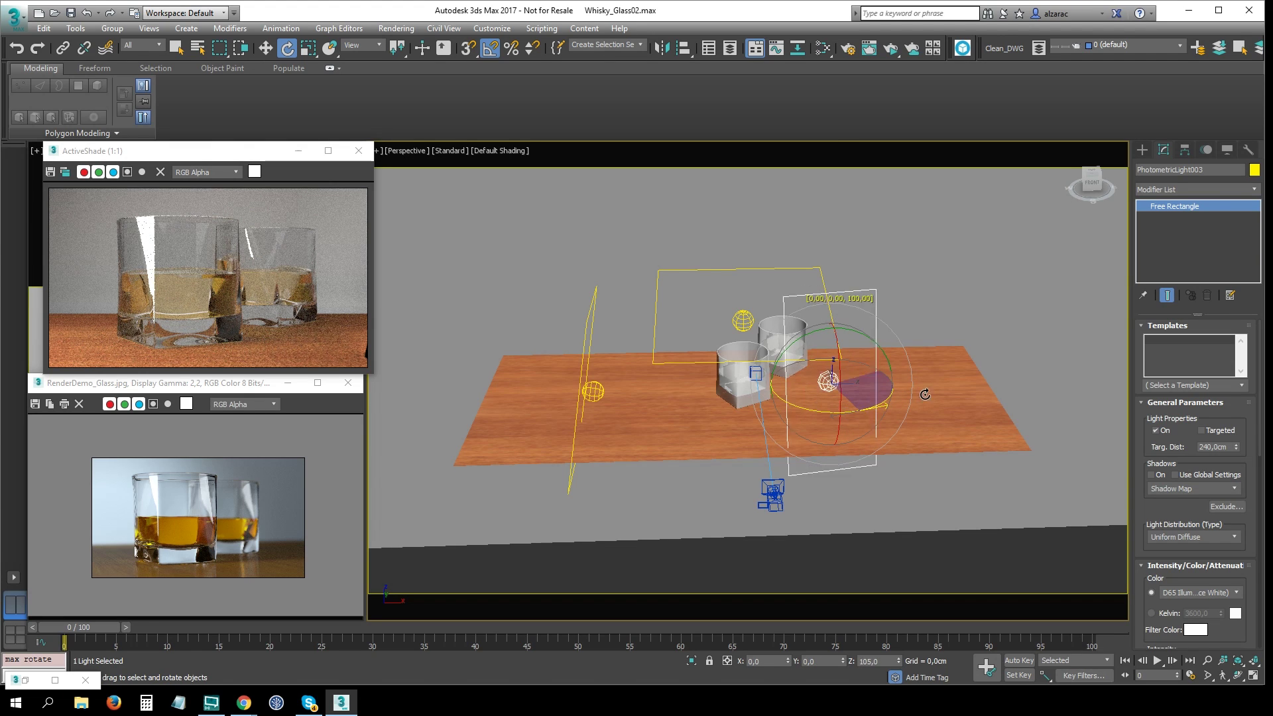
left_click_drag(853, 410, 965, 378)
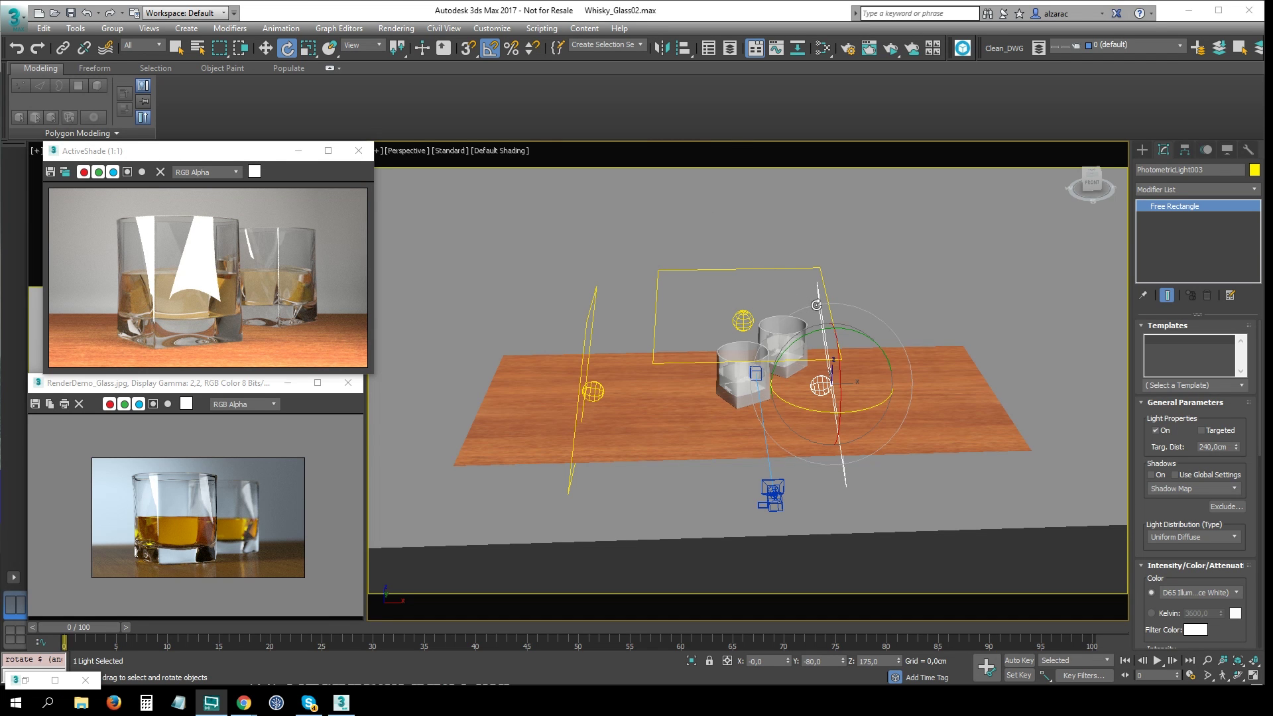
middle_click_drag(816, 305, 821, 288)
Move PhotometricLight003 to the table's right end, turn it toward the glasses and raise it.
key("w")
left_click_drag(878, 366, 892, 364)
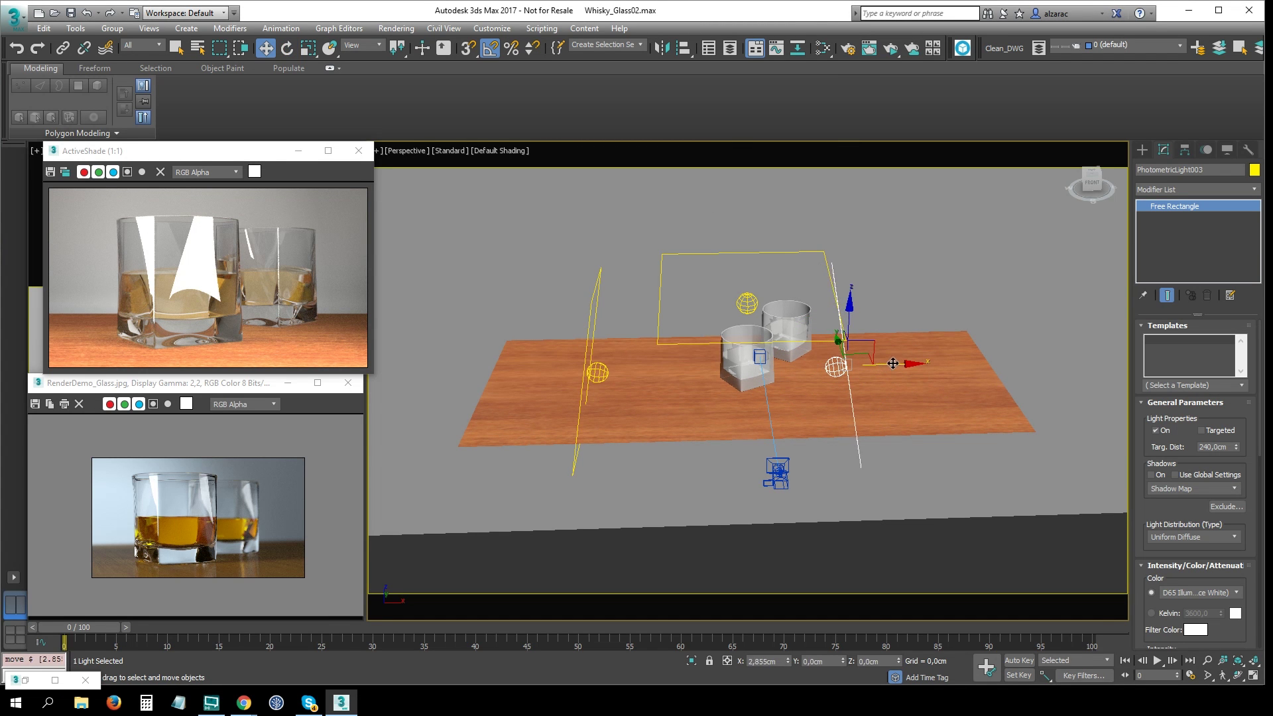
mouse_move(891, 365)
middle_mouse_down("alt")
mouse_move(851, 342)
mouse_move(869, 355)
middle_mouse_up("alt")
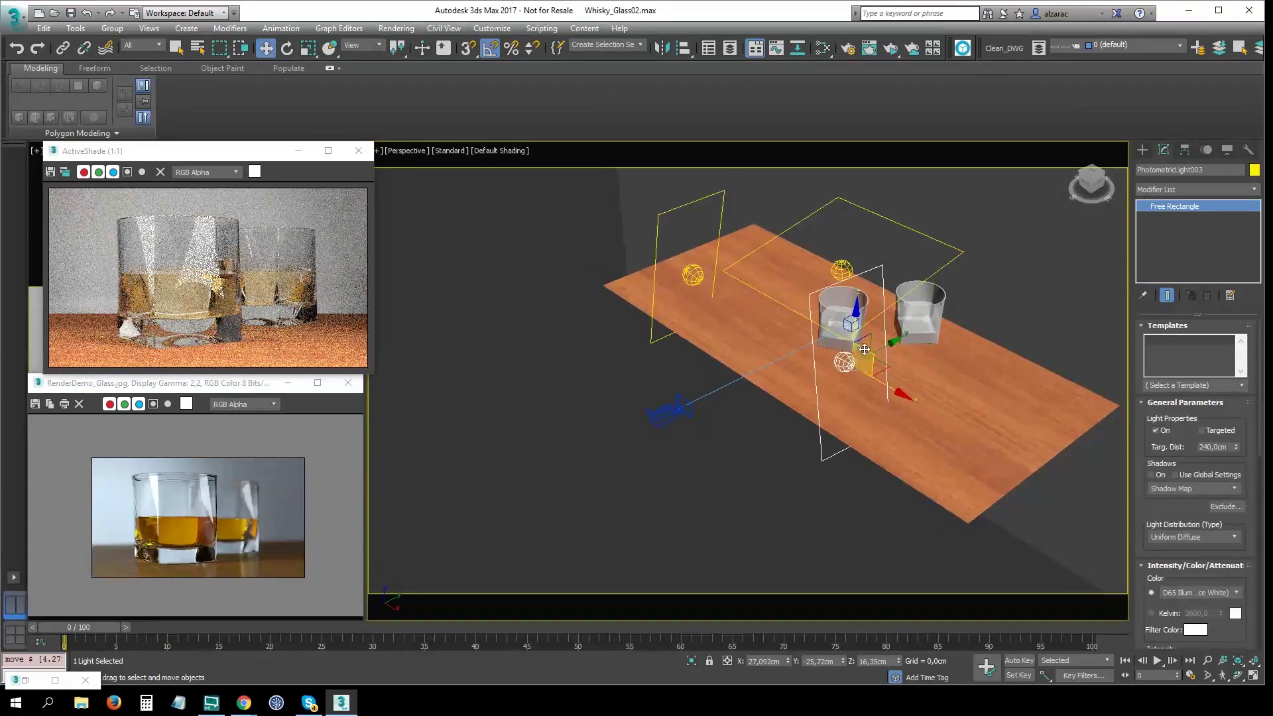
left_click_drag(869, 354, 1021, 348)
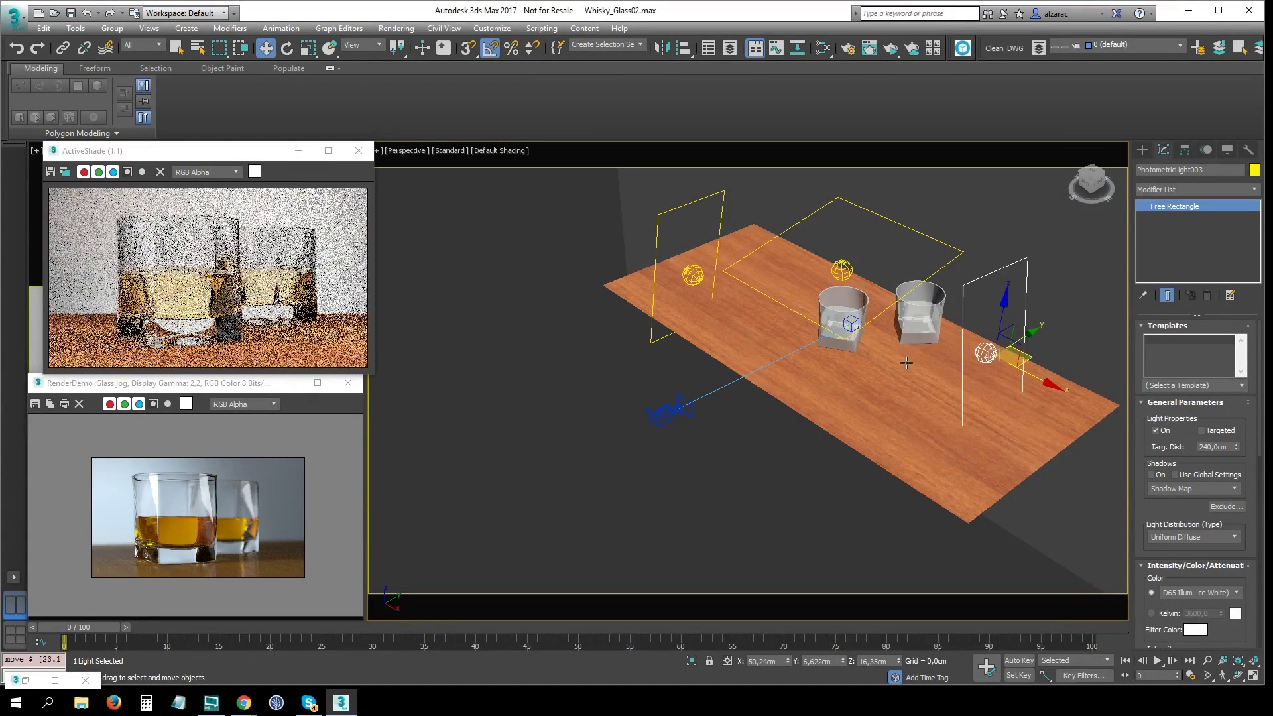
middle_click_drag(1021, 348, 975, 316, "alt")
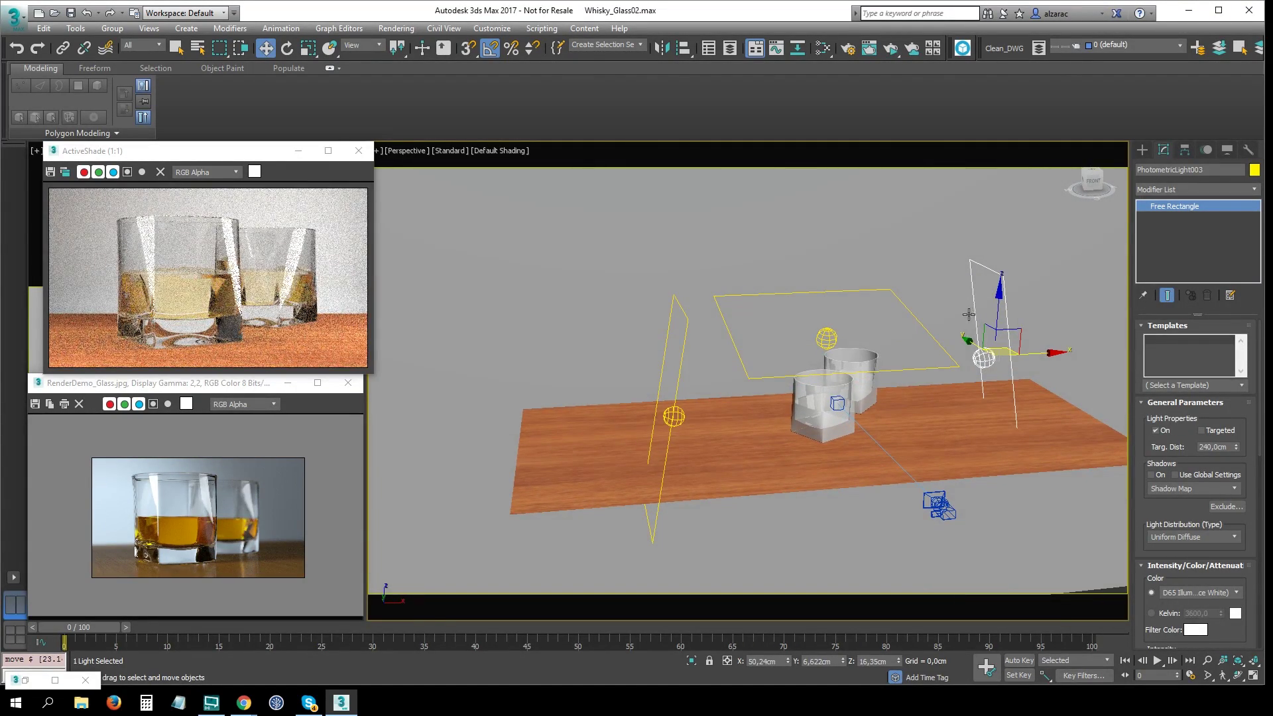
mouse_move(968, 361)
middle_mouse_down("alt")
mouse_move(982, 354)
mouse_move(964, 375)
mouse_move(1029, 386)
middle_mouse_up("alt")
key("e")
left_click_drag(1029, 386, 1029, 360)
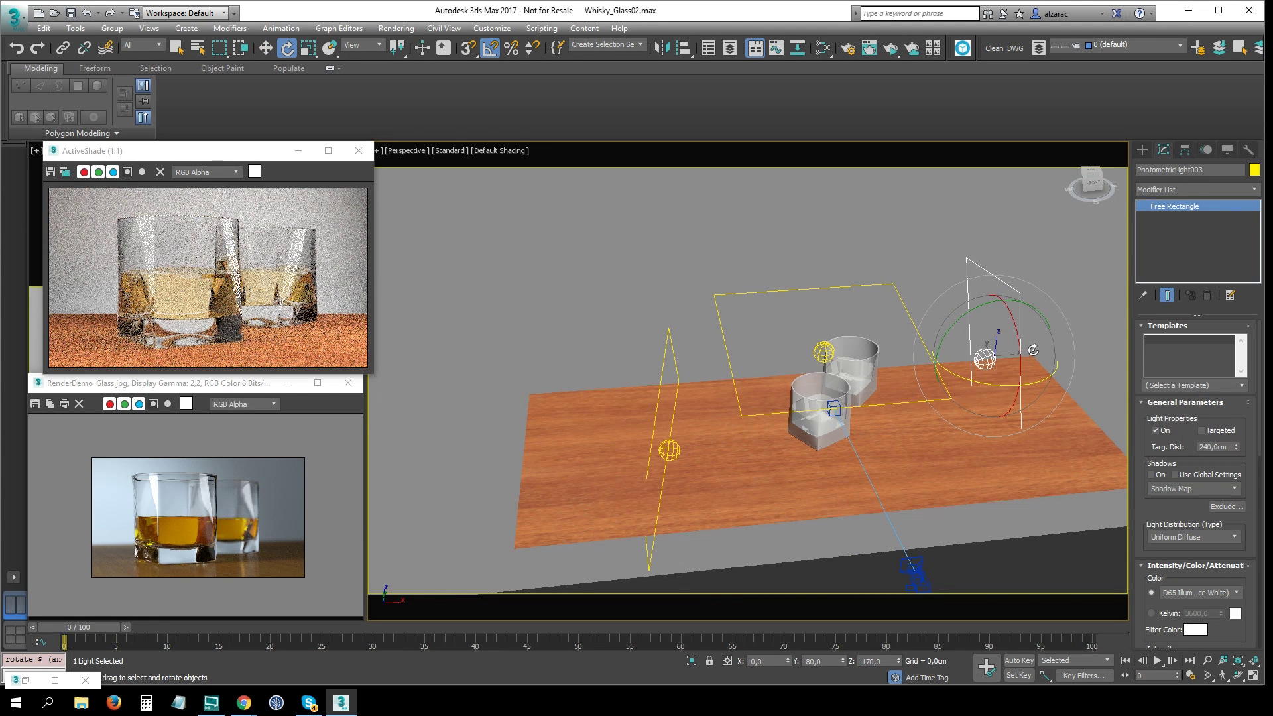
key("w")
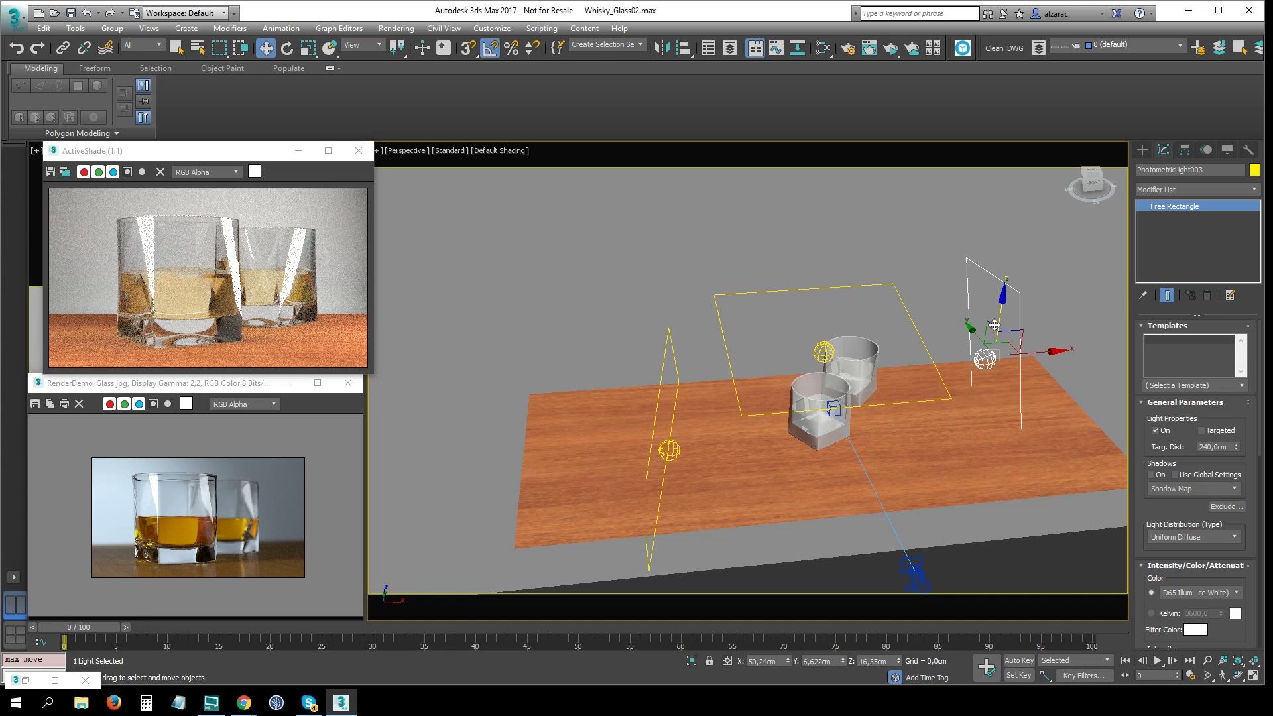
left_click_drag(999, 311, 1009, 299)
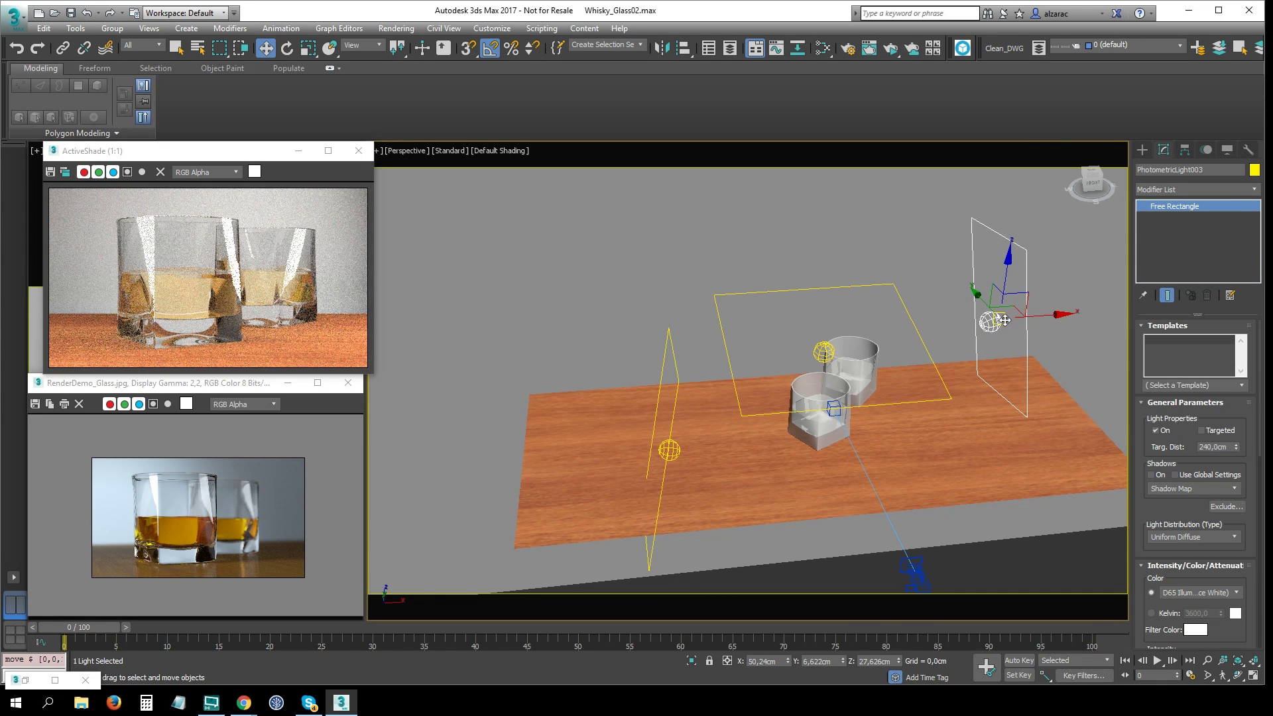
Push the light further right and back along Y, turn it about 10° and lower it slightly.
middle_click_drag(1009, 329, 1008, 328, "alt")
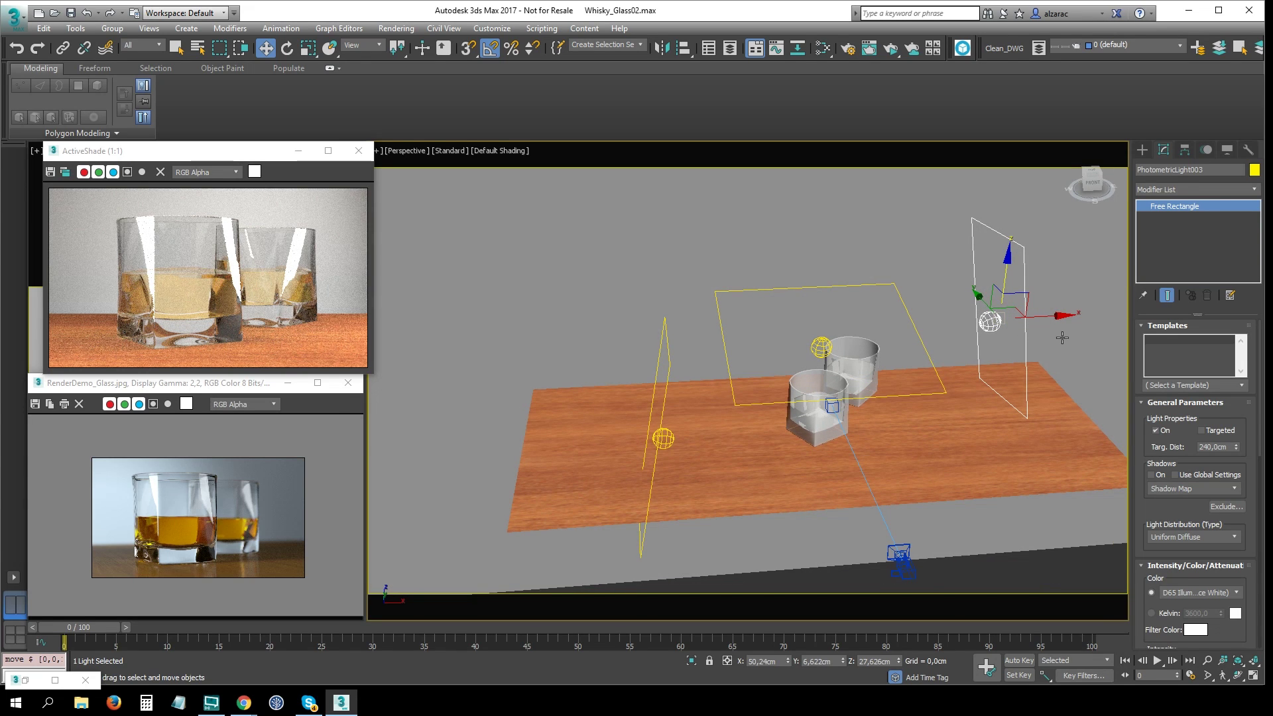
left_click_drag(1051, 319, 1094, 317)
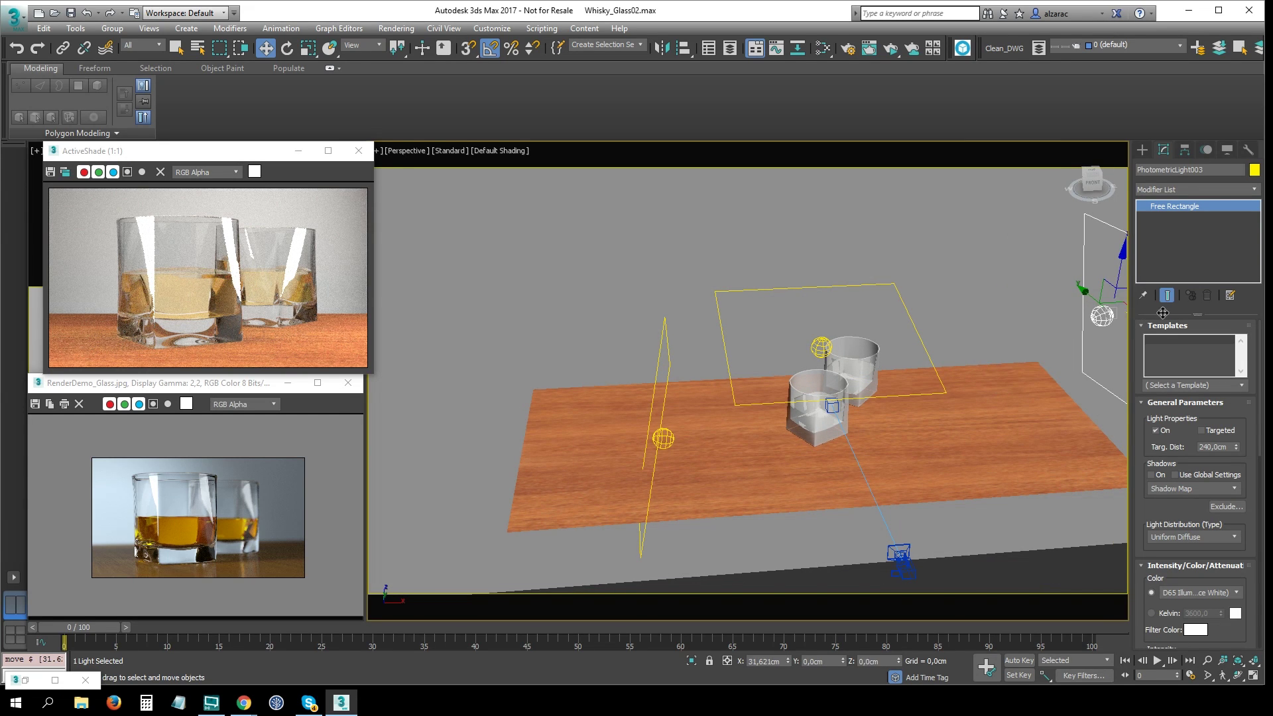
middle_click_drag(960, 321, 864, 313)
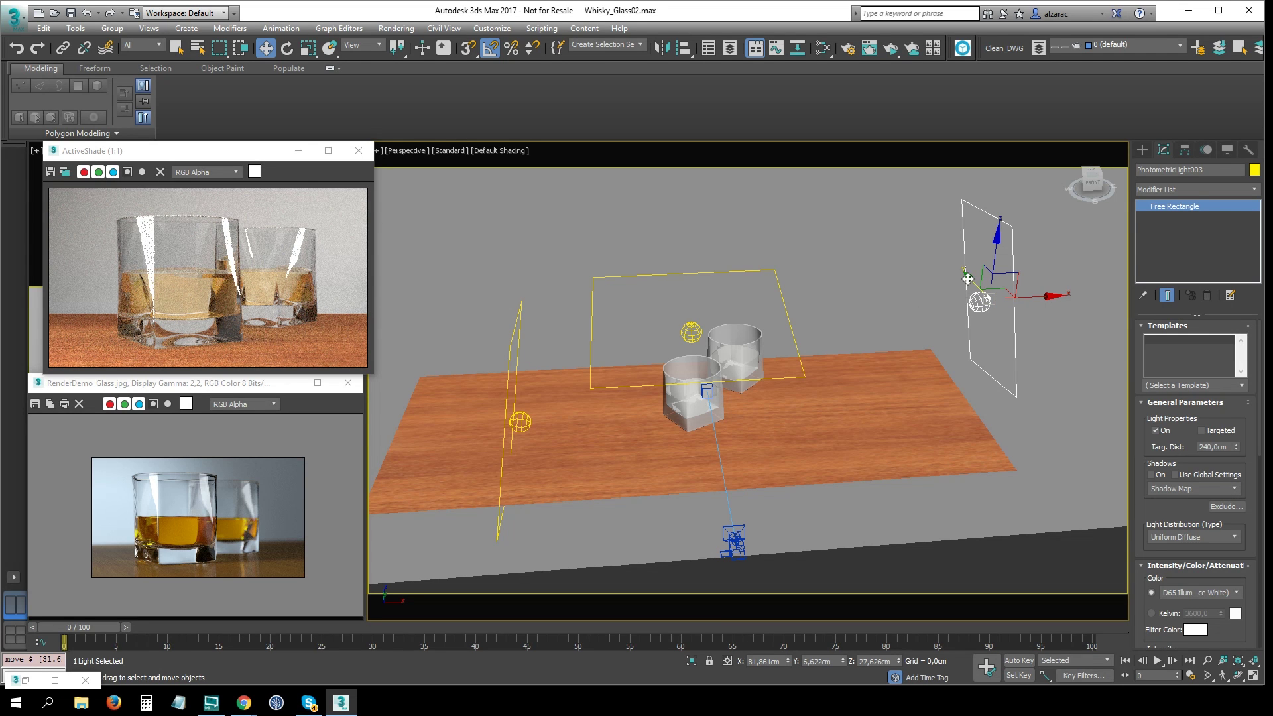
left_click_drag(973, 282, 982, 344)
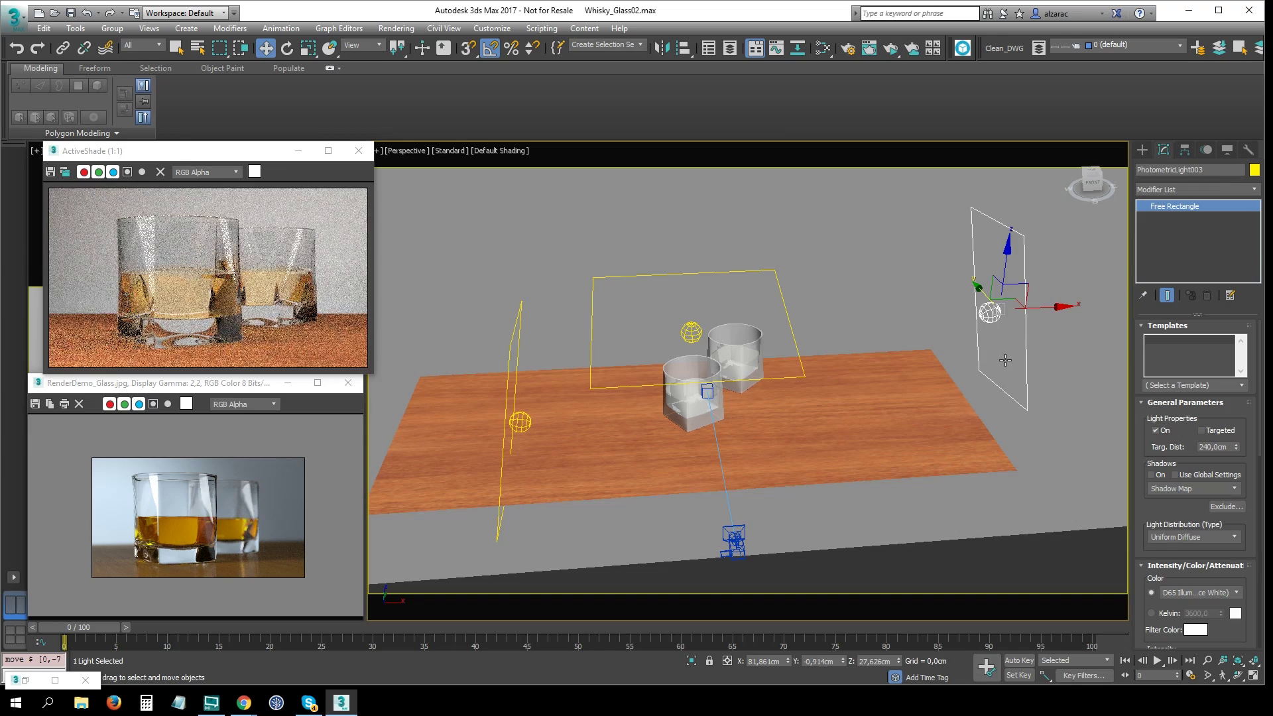
key("e")
left_click_drag(1038, 333, 1009, 358)
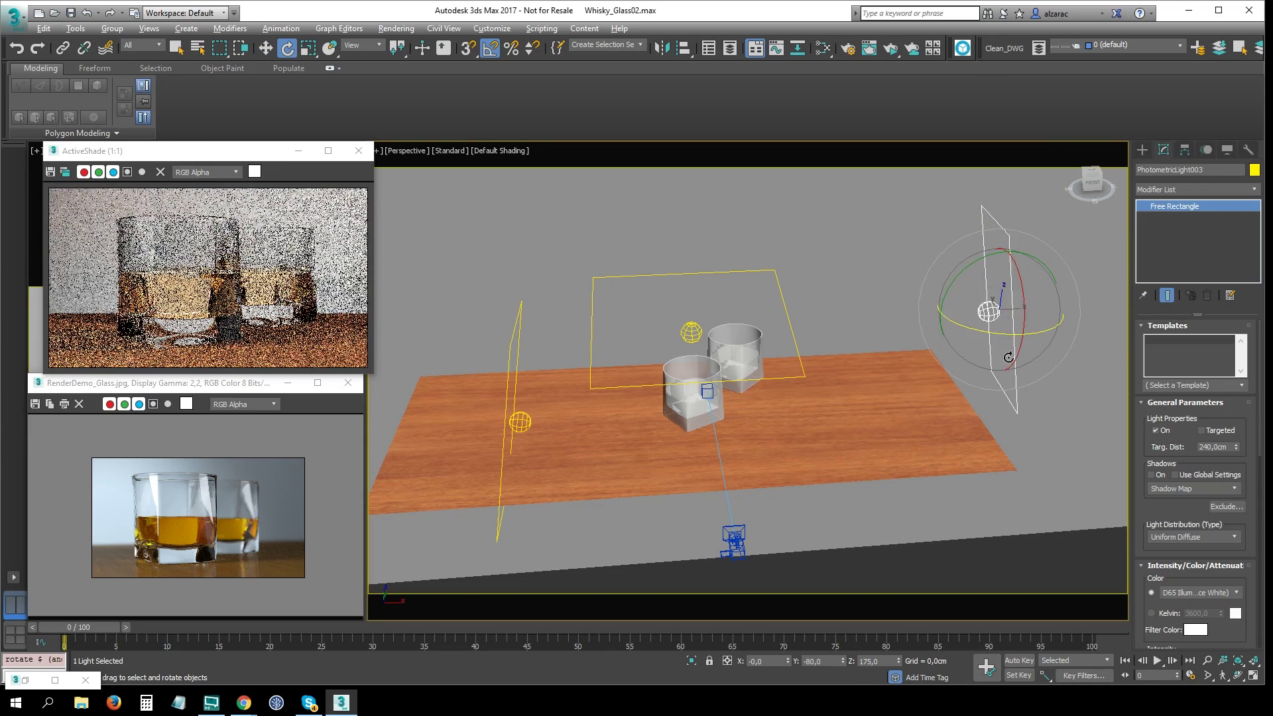
mouse_move(1006, 404)
middle_mouse_down("alt")
mouse_move(979, 382)
mouse_move(1013, 296)
middle_mouse_up("alt")
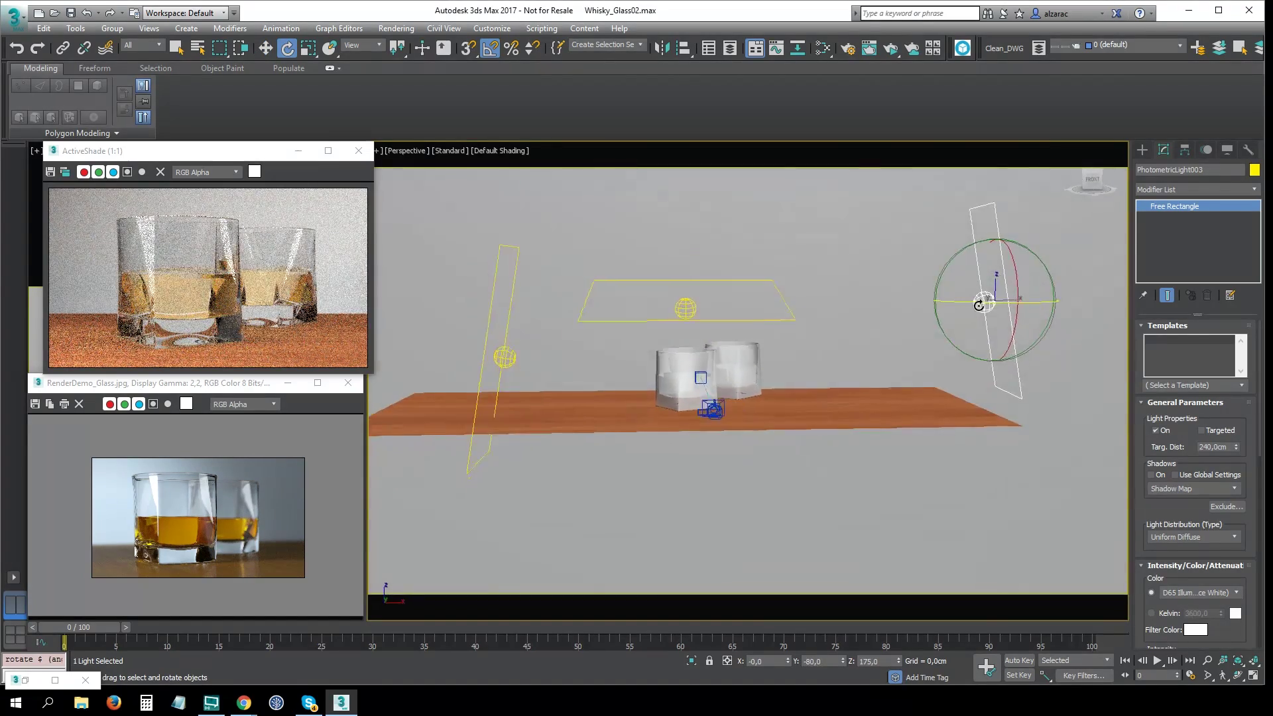
key("w")
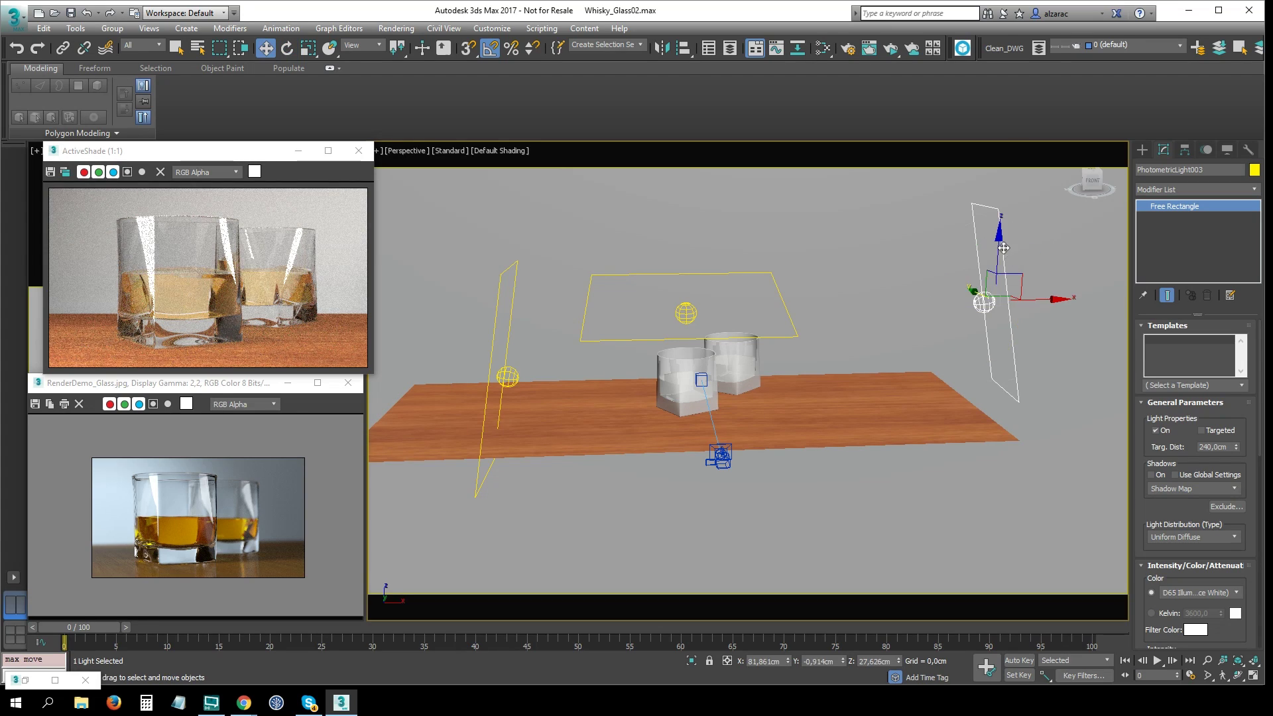
left_click_drag(995, 273, 993, 306)
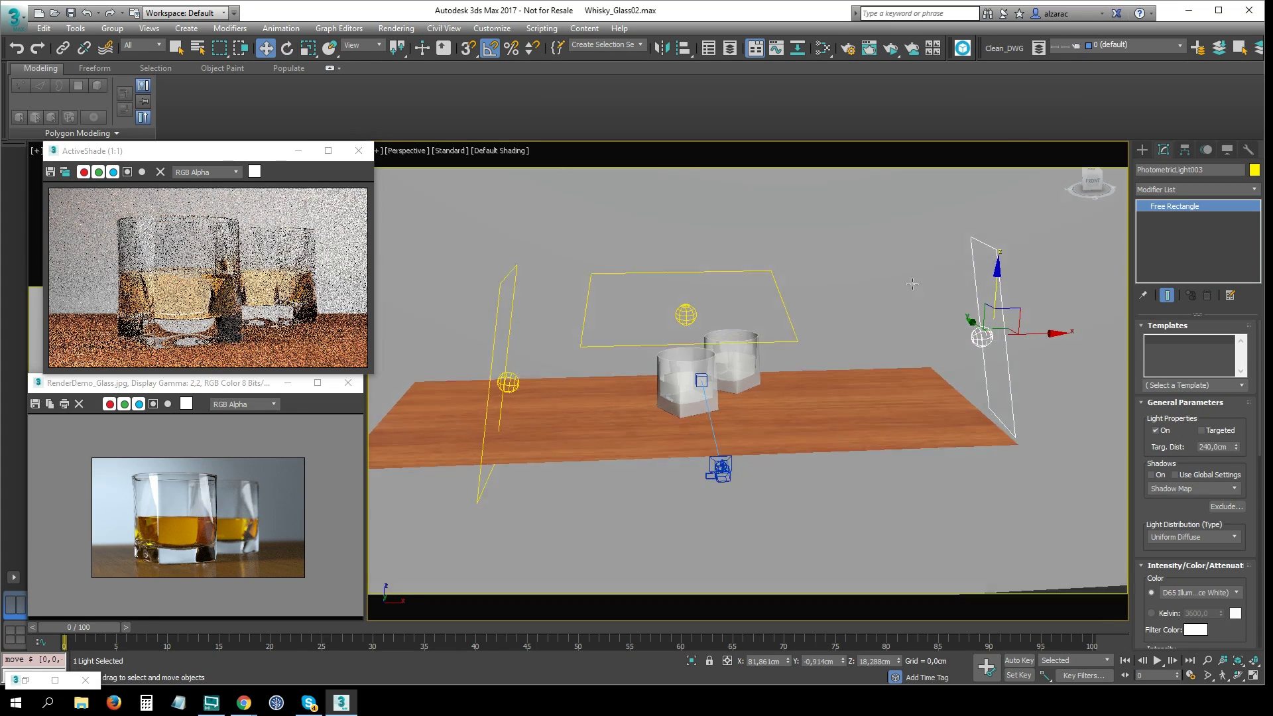
Shift the right-hand light back along Y, checking its placement from higher and lower angles.
middle_click_drag(993, 306, 896, 279, "alt")
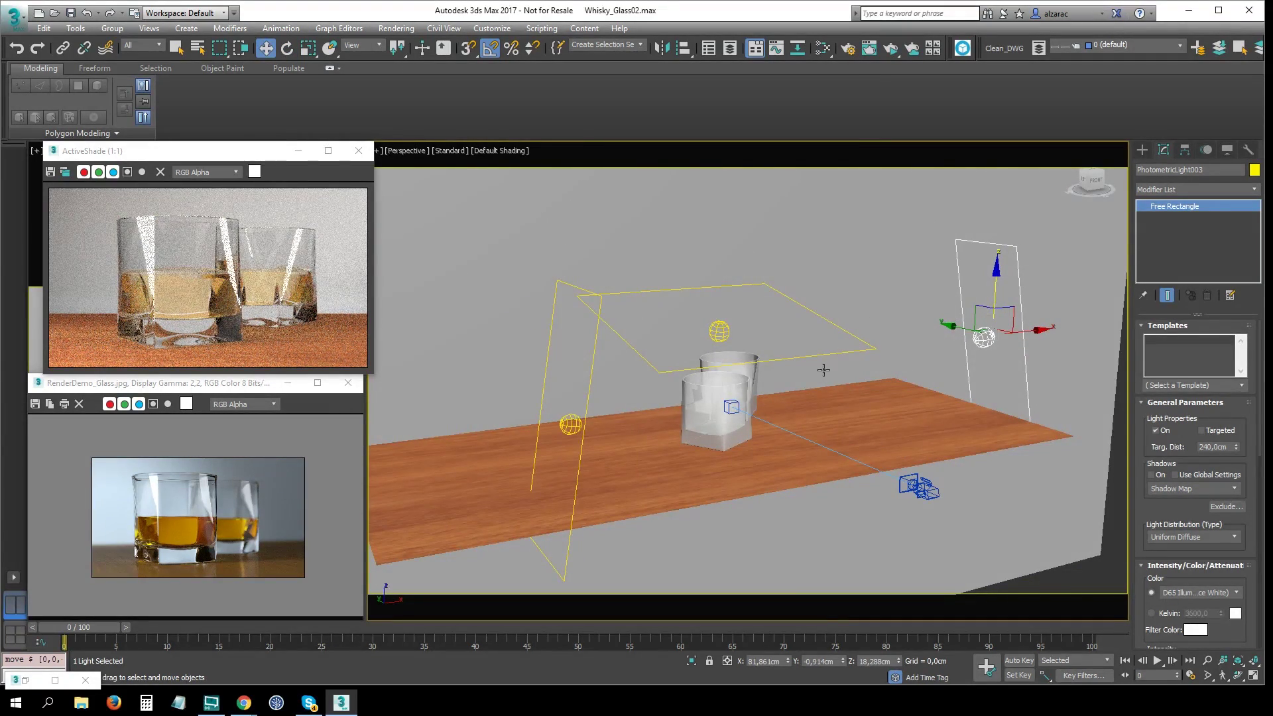
middle_click_drag(956, 316, 948, 319, "alt")
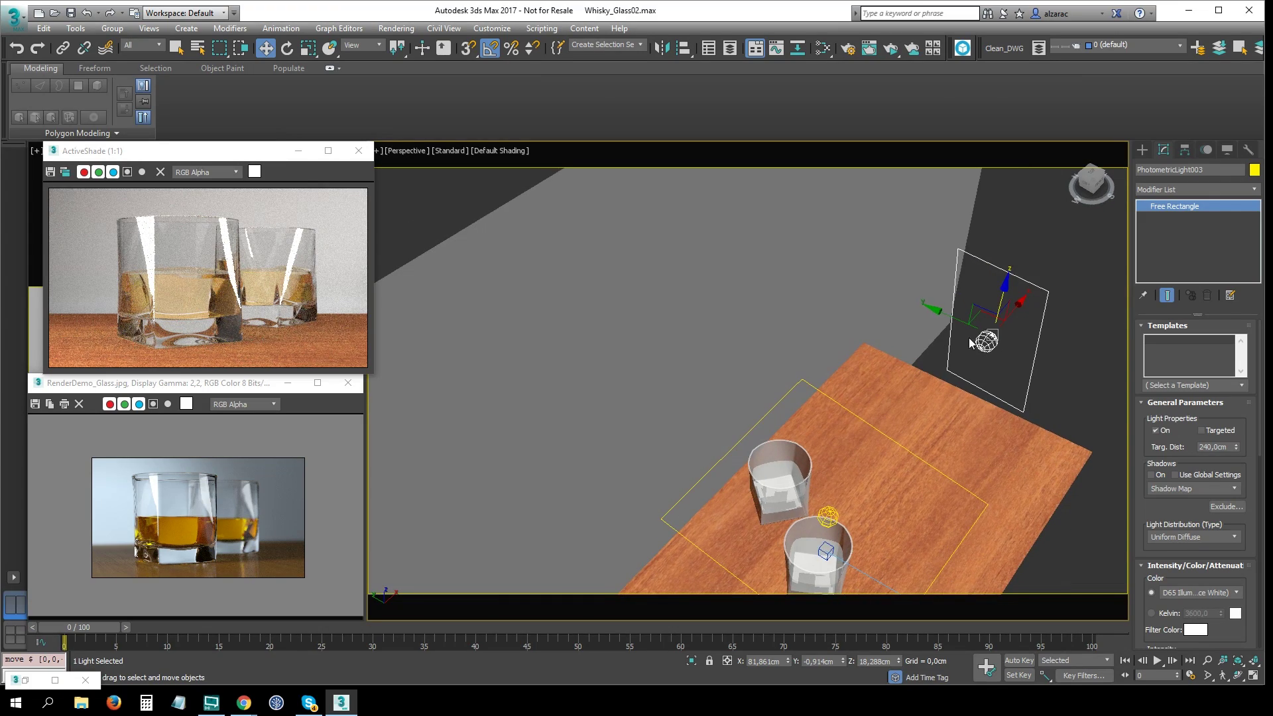
left_click_drag(949, 318, 968, 348)
middle_click_drag(968, 348, 955, 312, "alt")
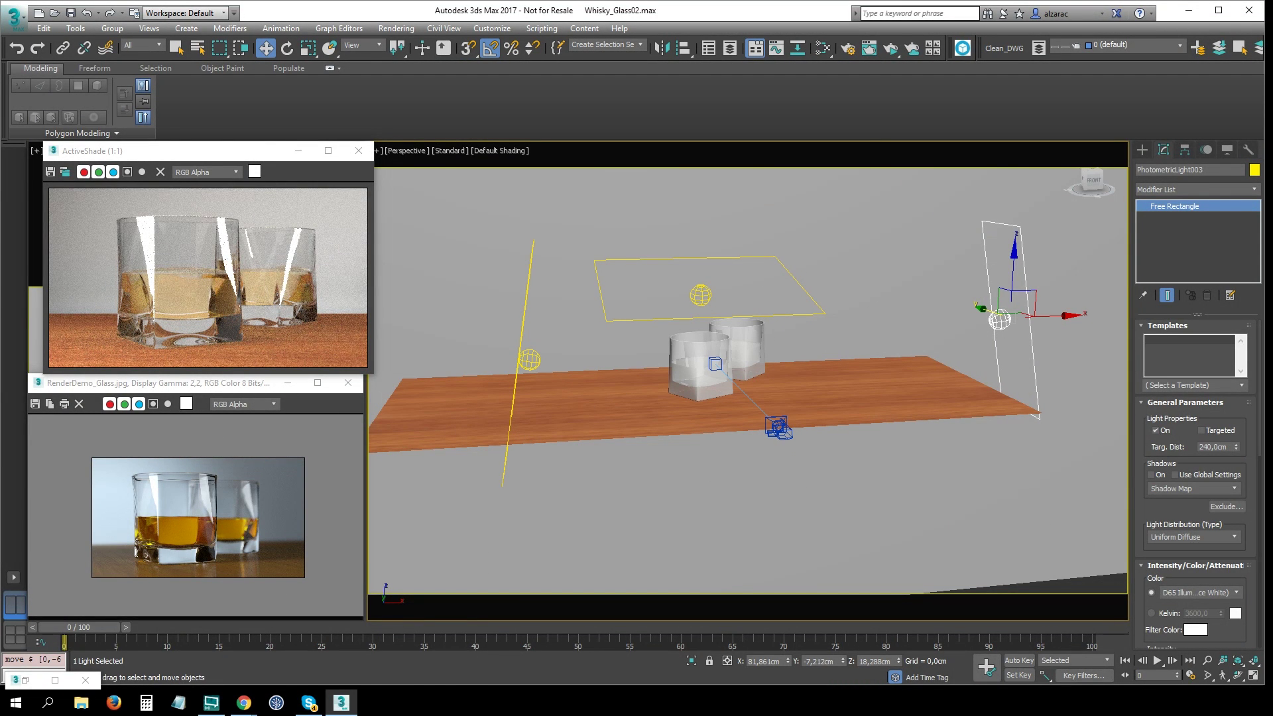
mouse_move(185, 454)
left_mouse_down()
mouse_move(119, 551)
mouse_move(158, 444)
left_mouse_up()
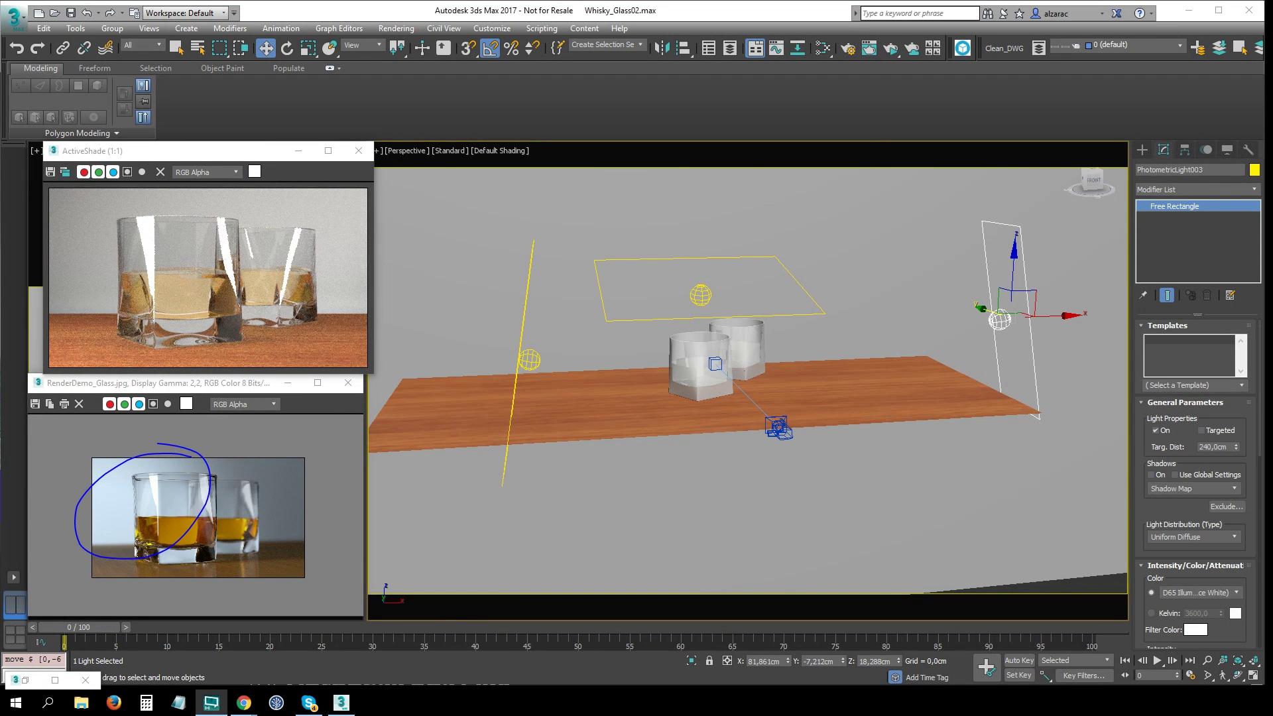
key("Escape")
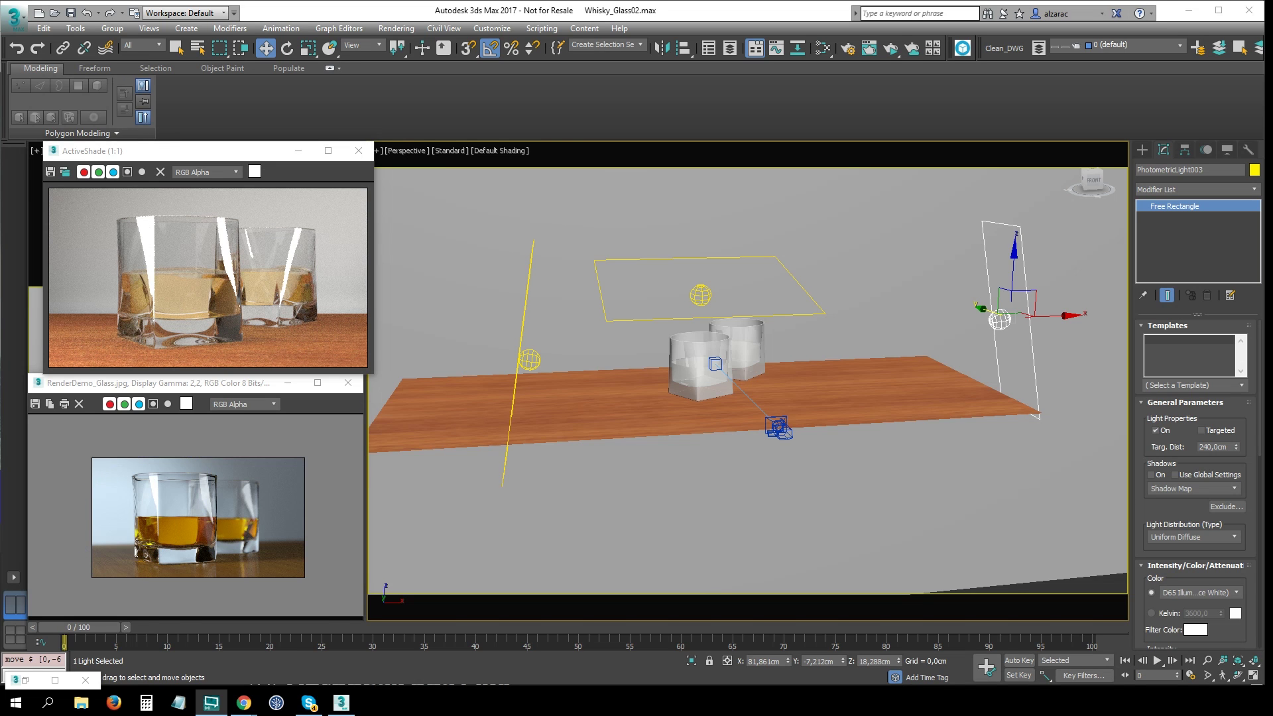
mouse_move(856, 335)
middle_mouse_down("alt")
mouse_move(870, 392)
mouse_move(895, 358)
mouse_move(948, 376)
middle_mouse_up("alt")
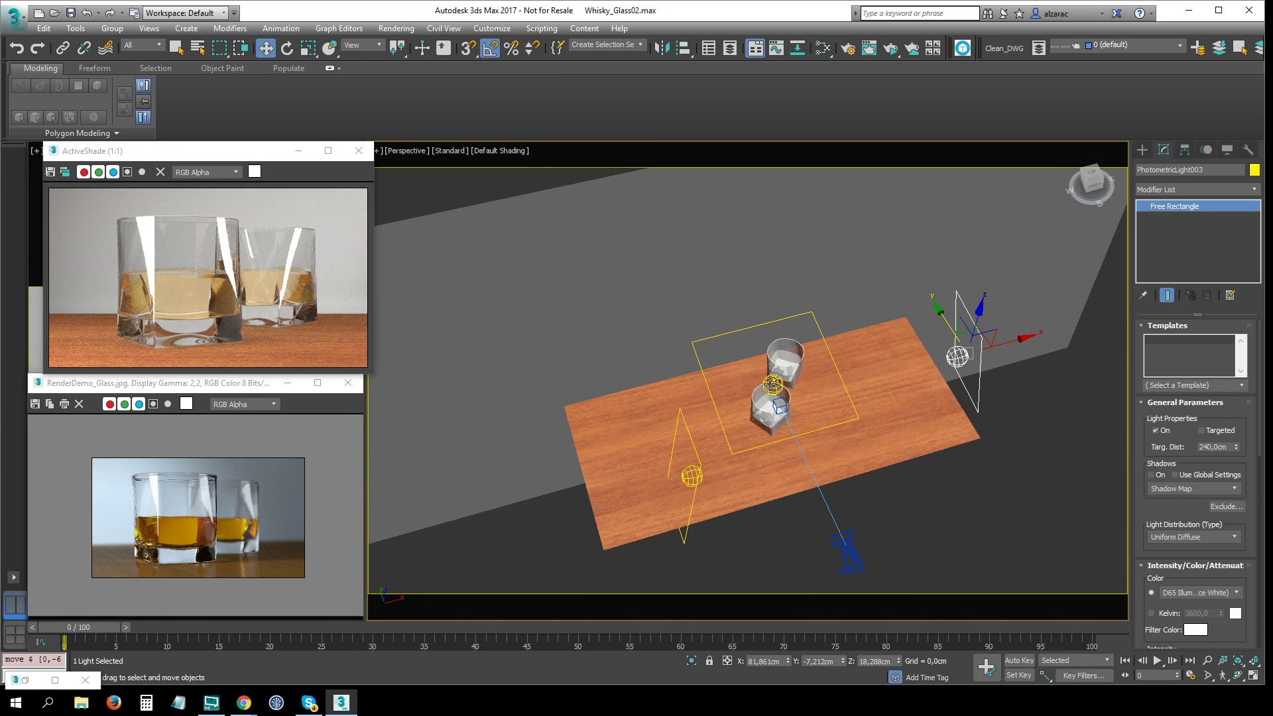
left_click(772, 383)
Clone the overhead light upward as an independent copy and set its emission shape to Point.
middle_click_drag(772, 384, 830, 363, "alt")
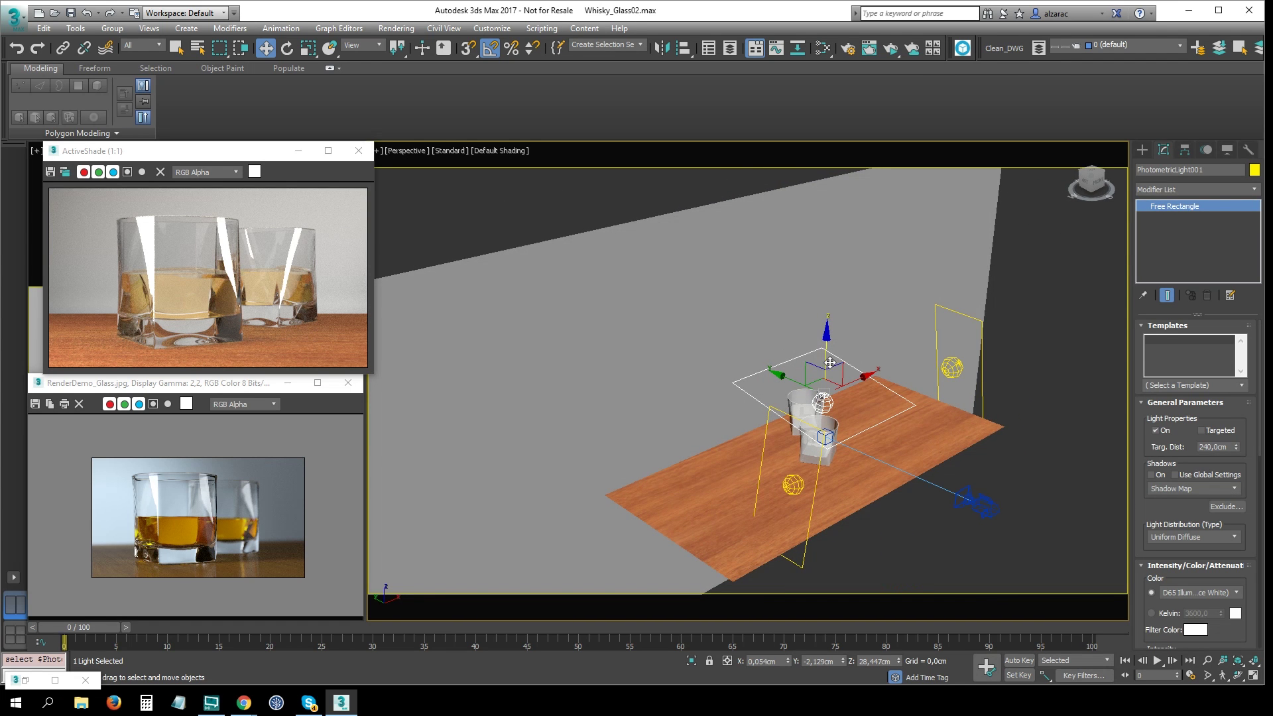
left_click_drag(825, 358, 827, 292, "shift")
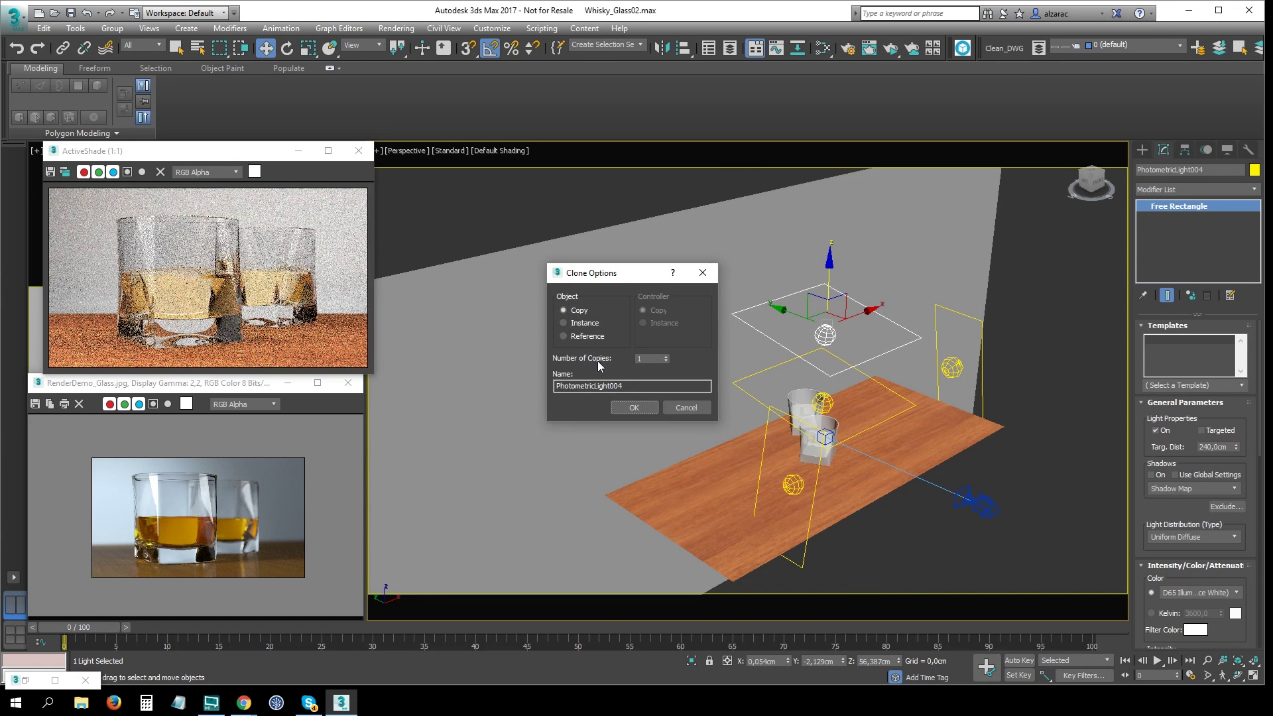
left_click(629, 408)
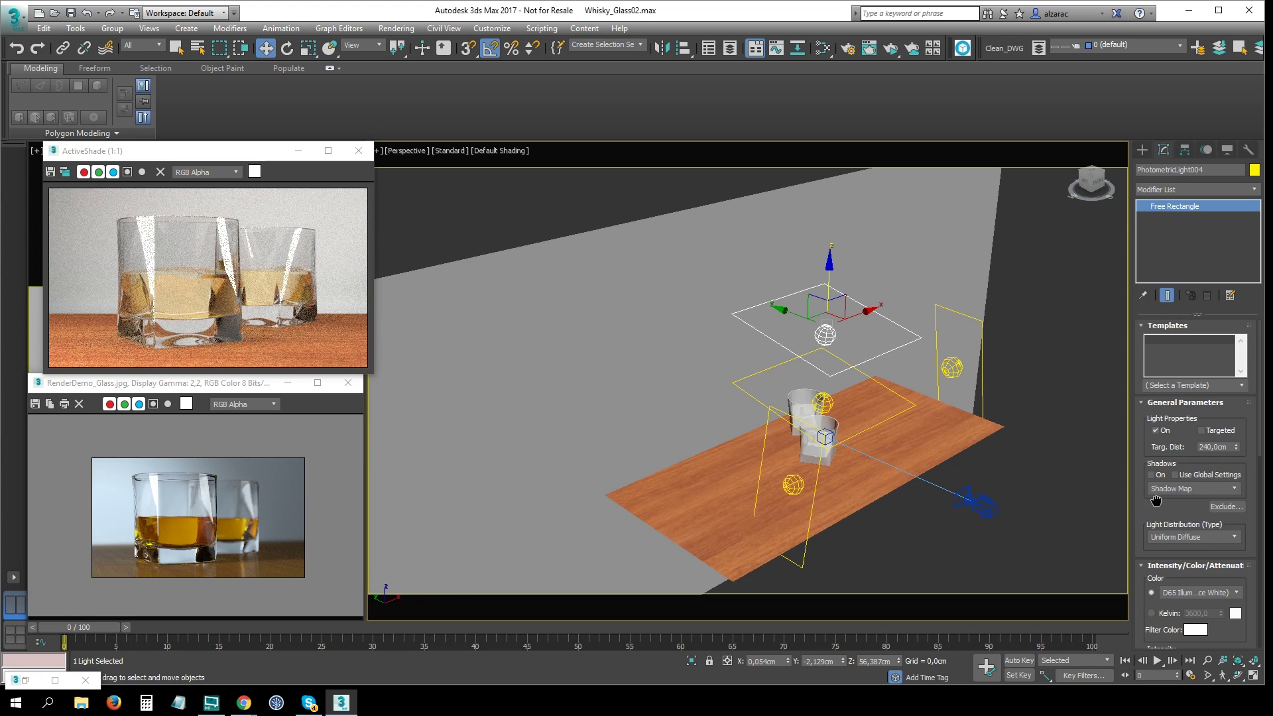
scroll(1156, 501, "down", 3)
scroll(1240, 524, "down", 3)
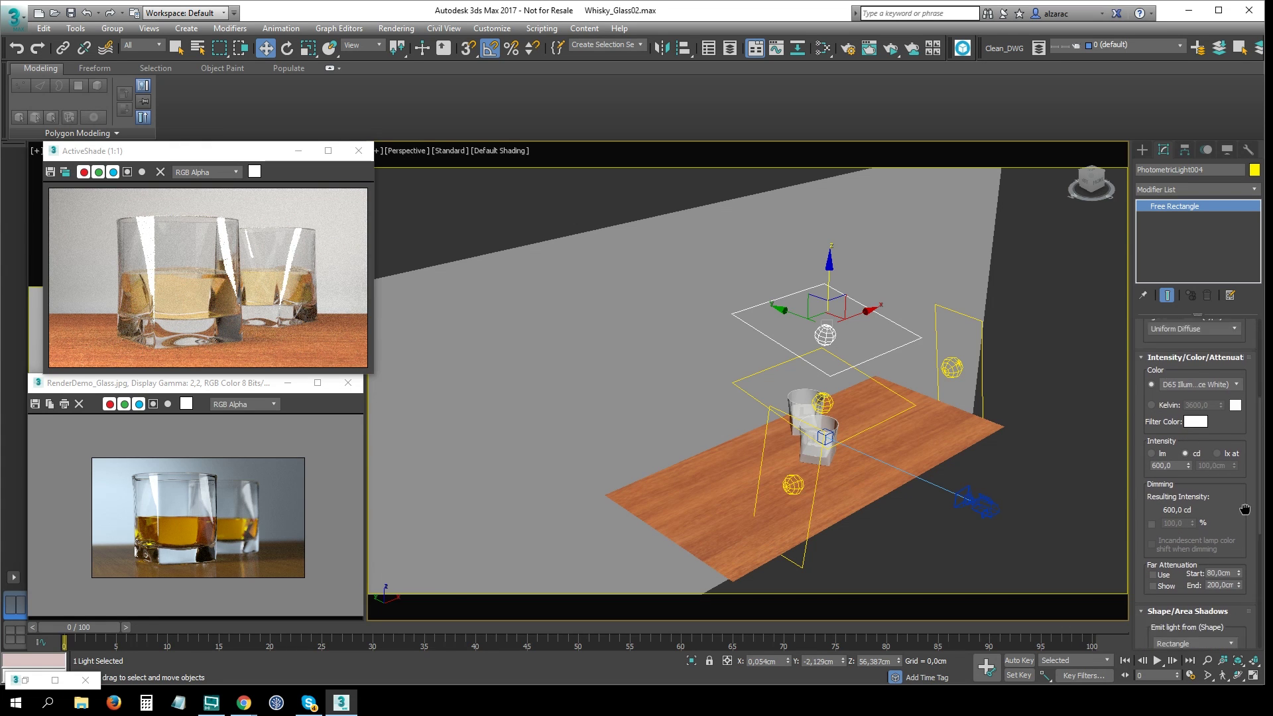
scroll(1244, 509, "down", 3)
left_click(1193, 478)
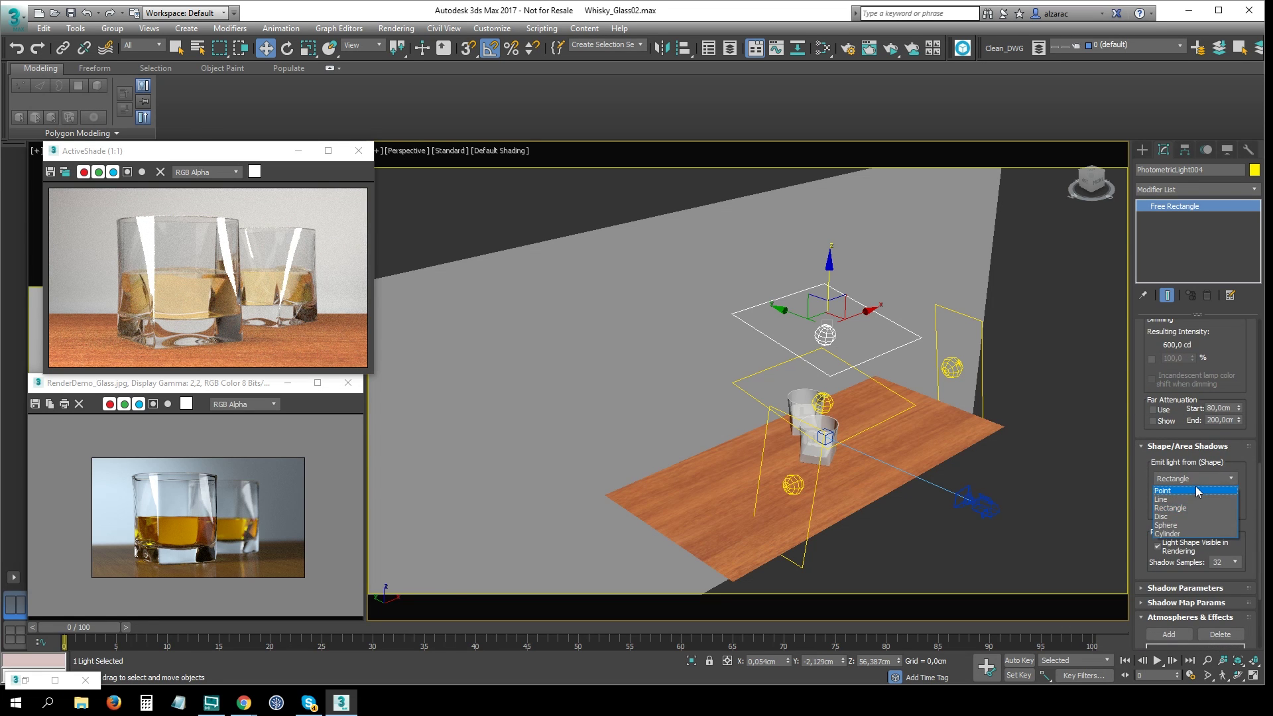
left_click(1194, 491)
Move the point light left of the glasses, in front of the wall.
middle_click_drag(854, 313, 858, 340)
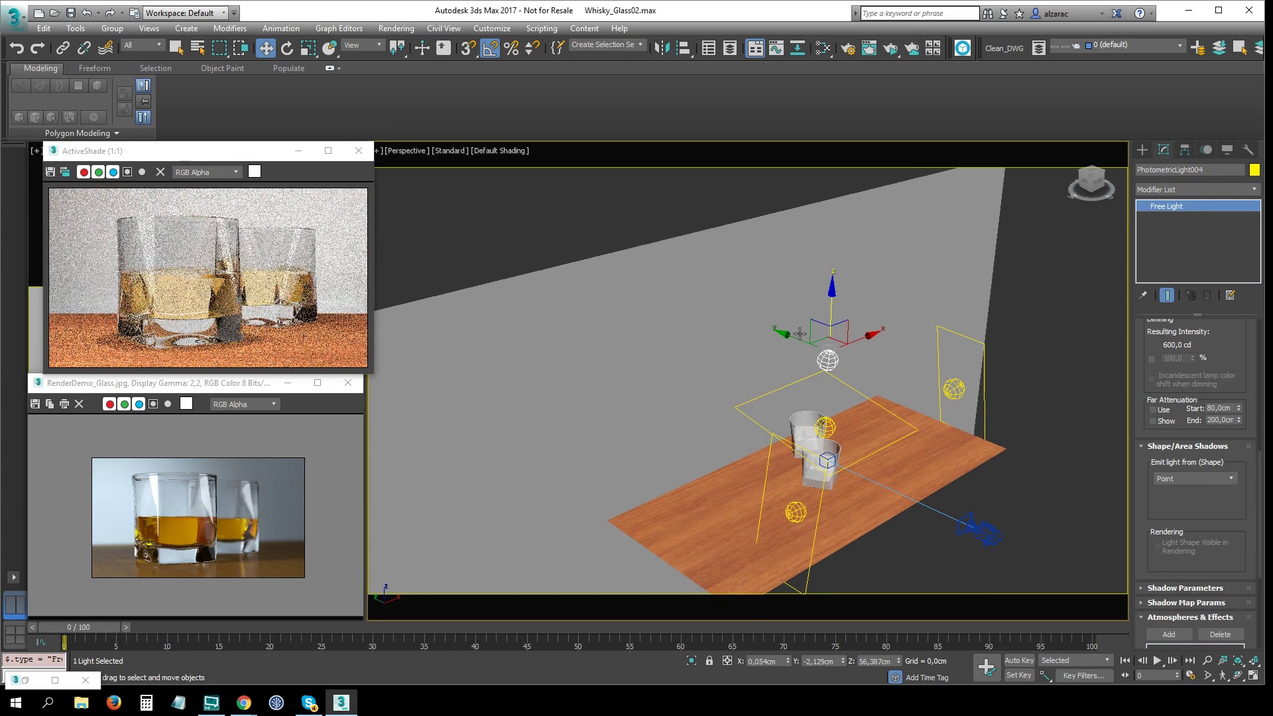
mouse_move(858, 340)
left_mouse_down()
mouse_move(721, 401)
mouse_move(720, 387)
left_mouse_up()
key("e")
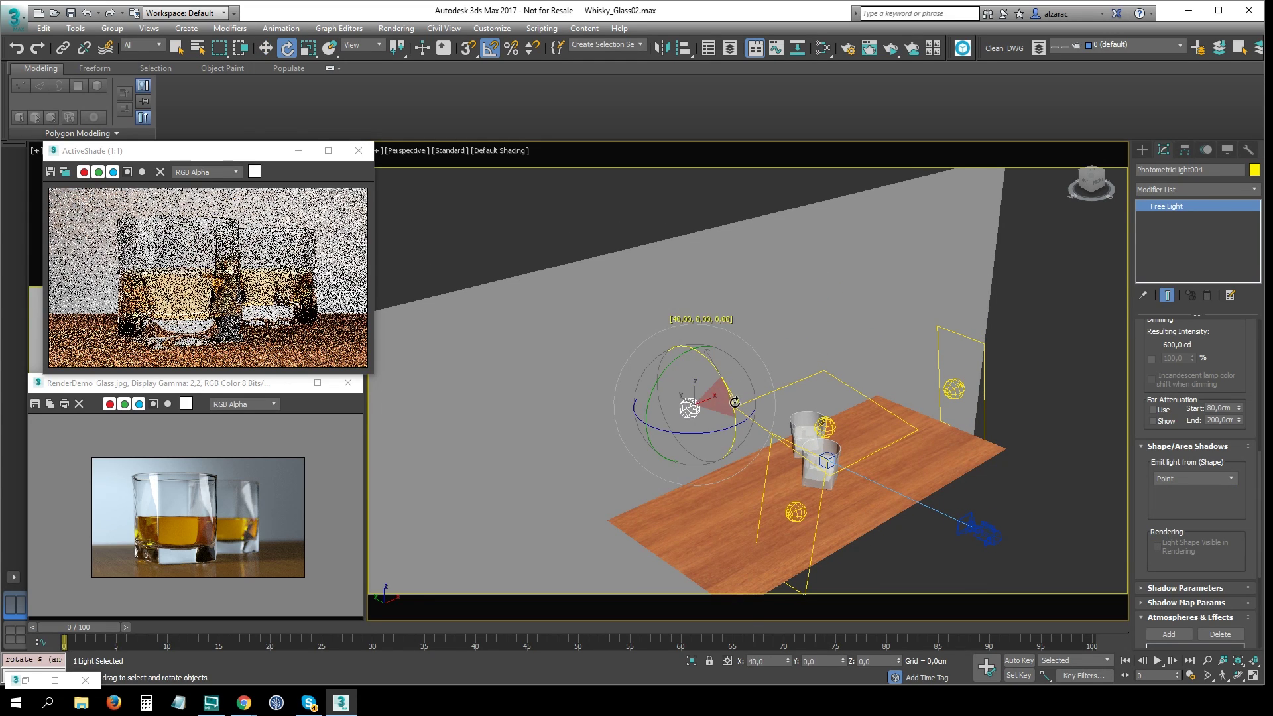
key("w")
middle_click_drag(719, 387, 649, 402, "alt")
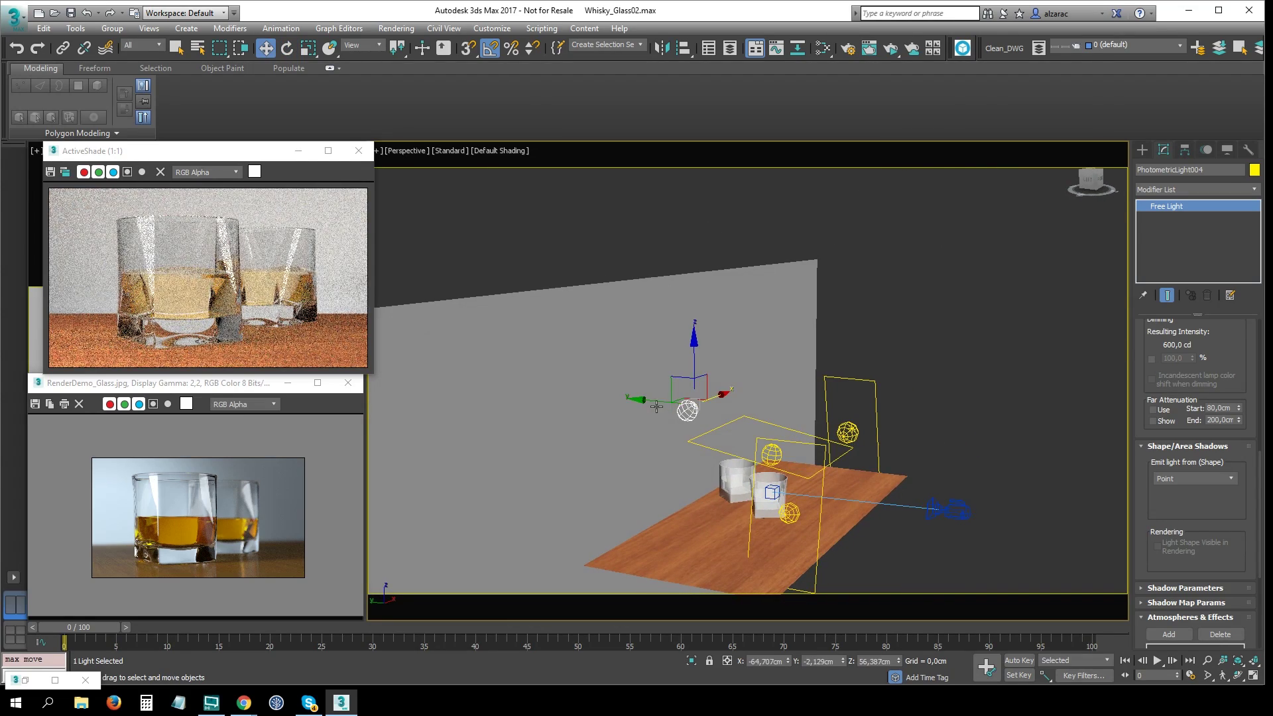
left_click_drag(649, 402, 601, 397)
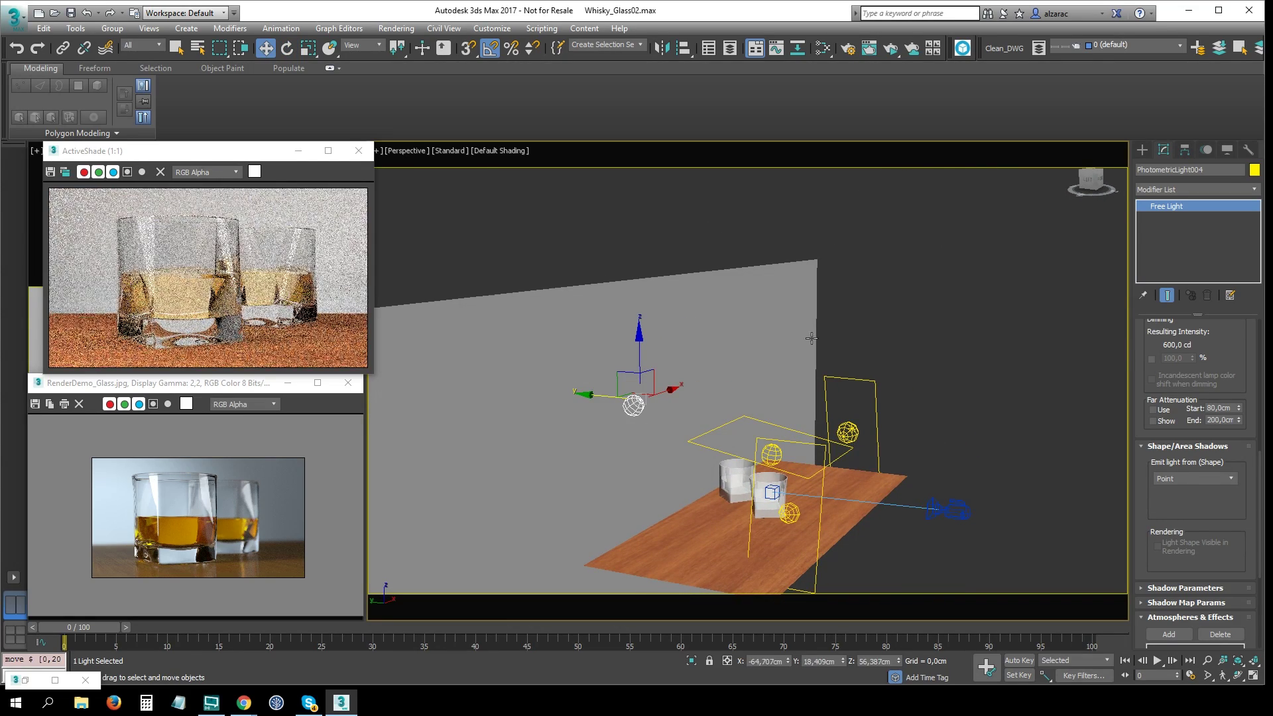
scroll(1148, 361, "up", 2)
scroll(1147, 362, "up", 3)
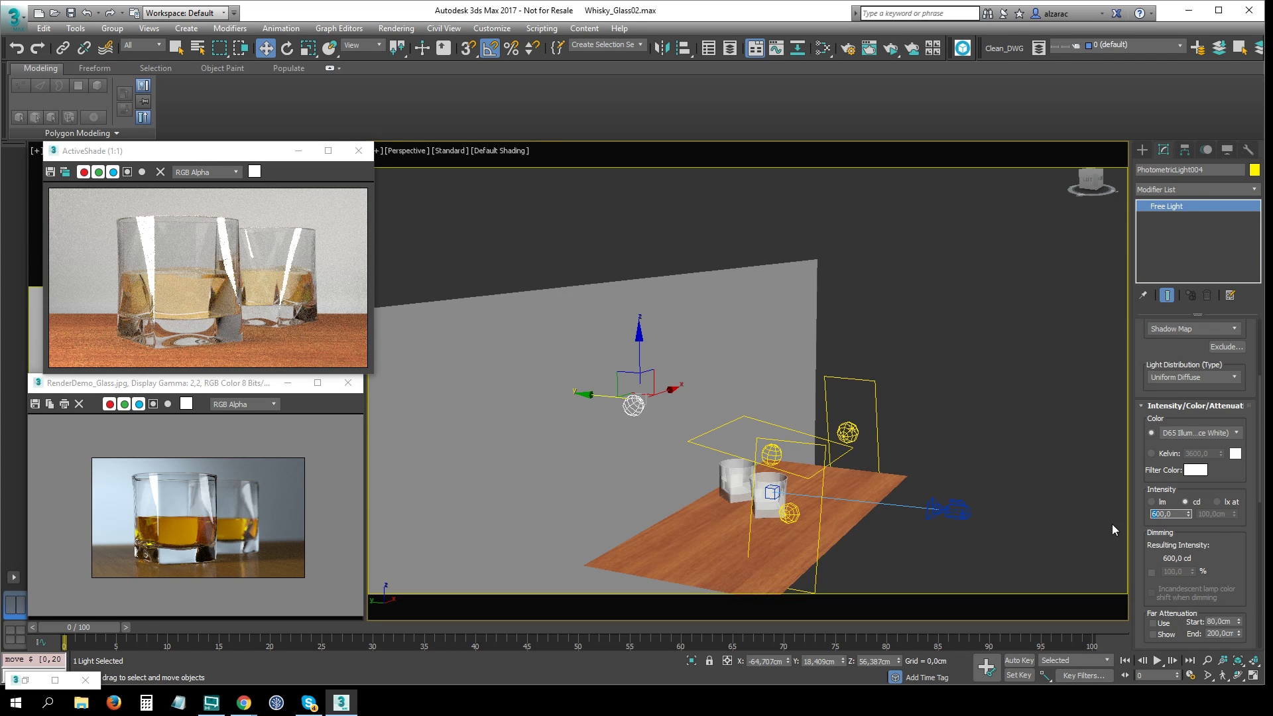
Set the point light to 1500 cd, lower it, then shift it and the wall left together.
type("5")
key("Return")
middle_click_drag(814, 334, 858, 305)
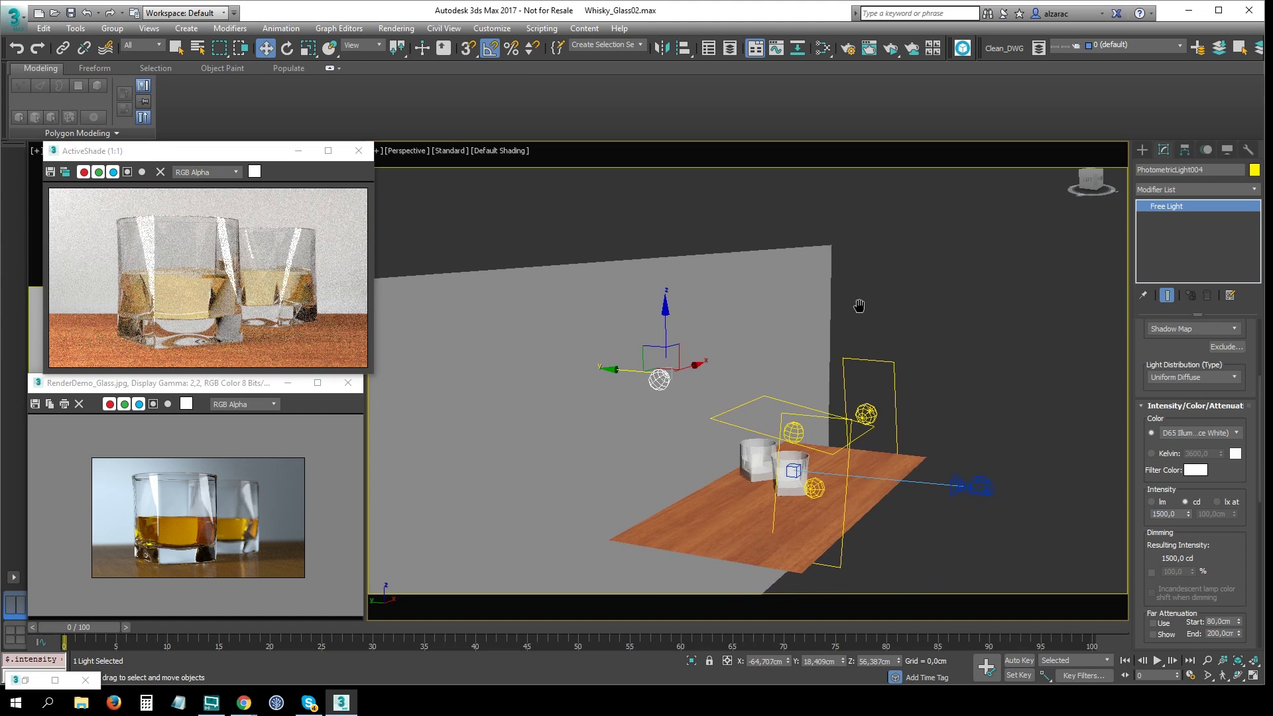
left_click_drag(658, 337, 656, 348)
scroll(882, 417, "down", 3)
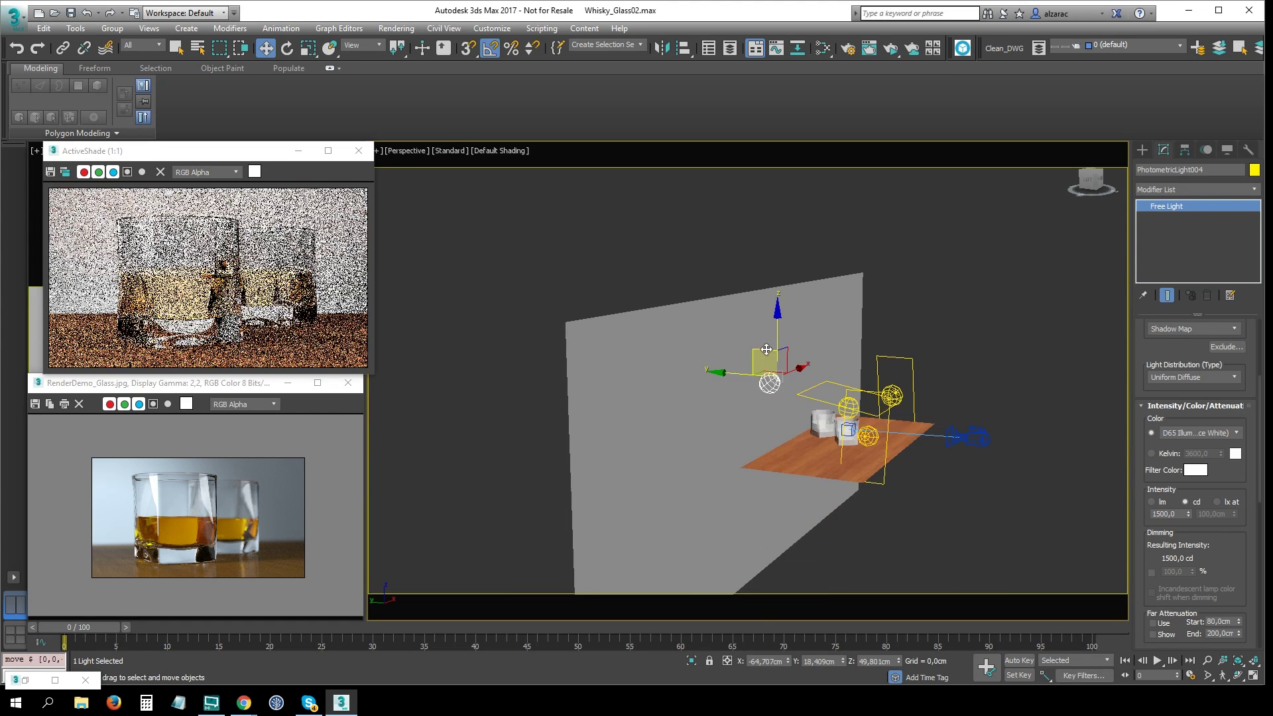
left_click(719, 387, "ctrl")
left_click_drag(719, 387, 686, 398)
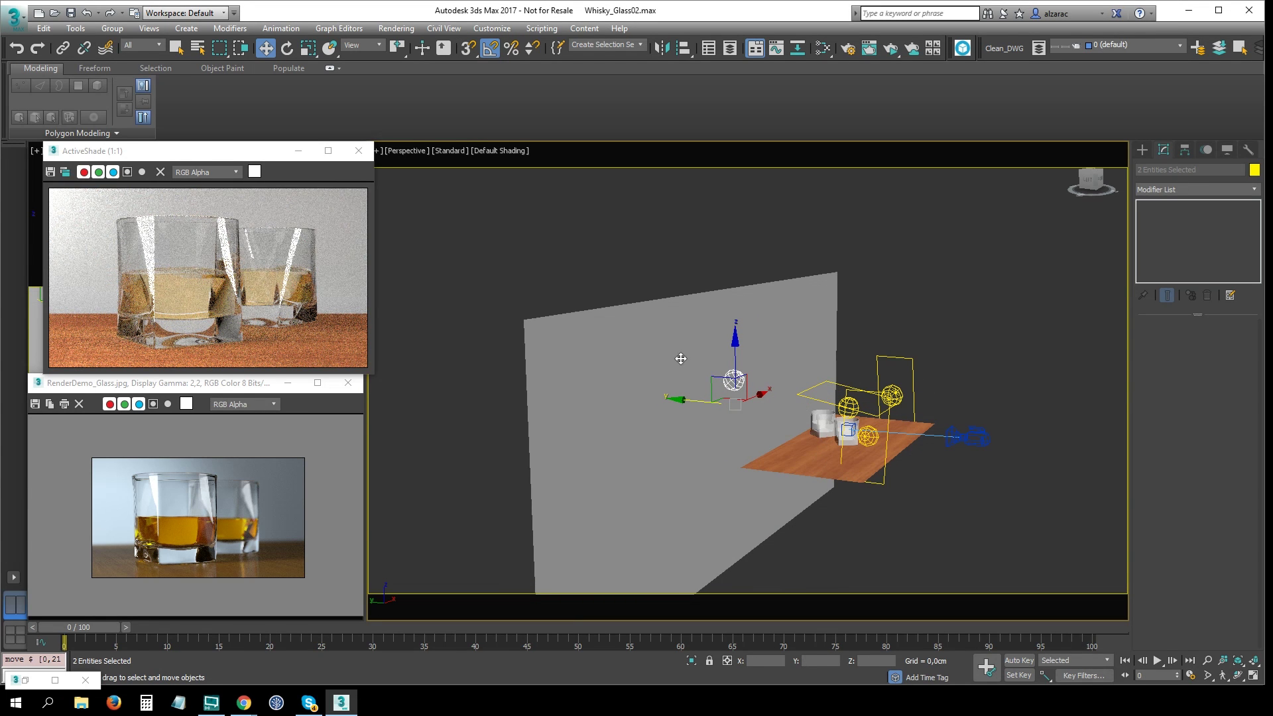
left_click_drag(691, 403, 660, 400)
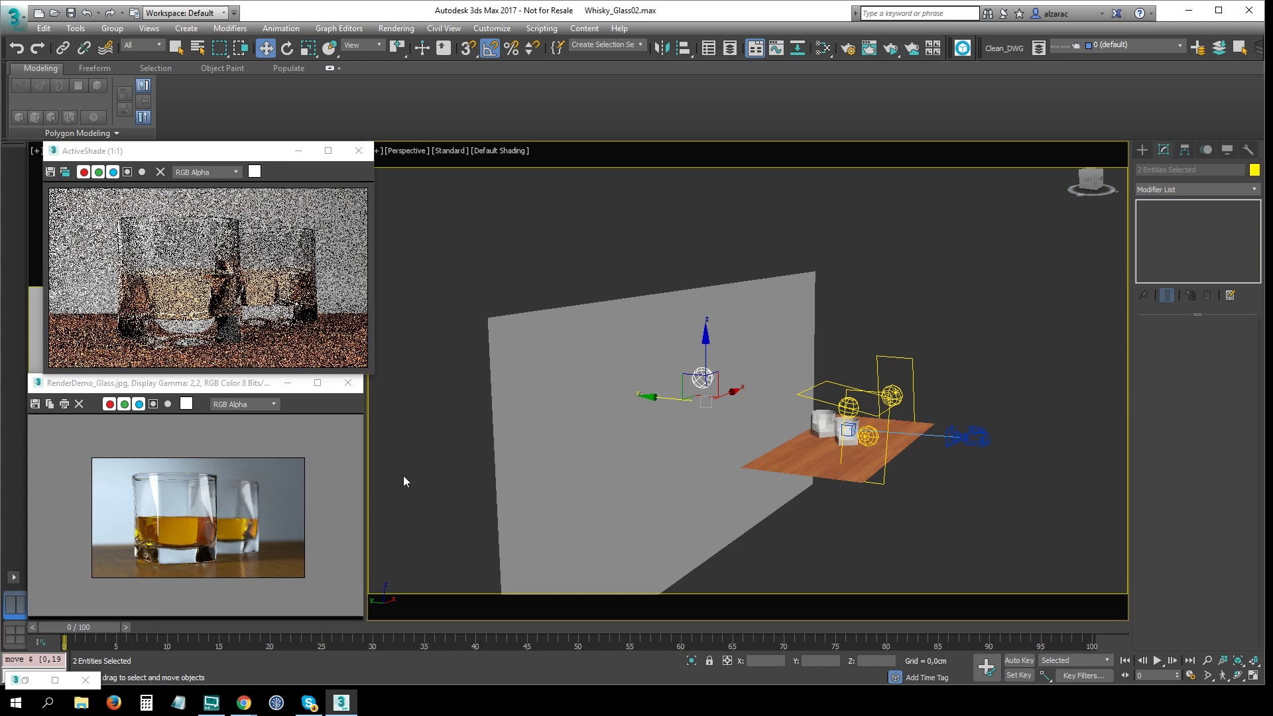
left_click_drag(300, 437, 312, 448)
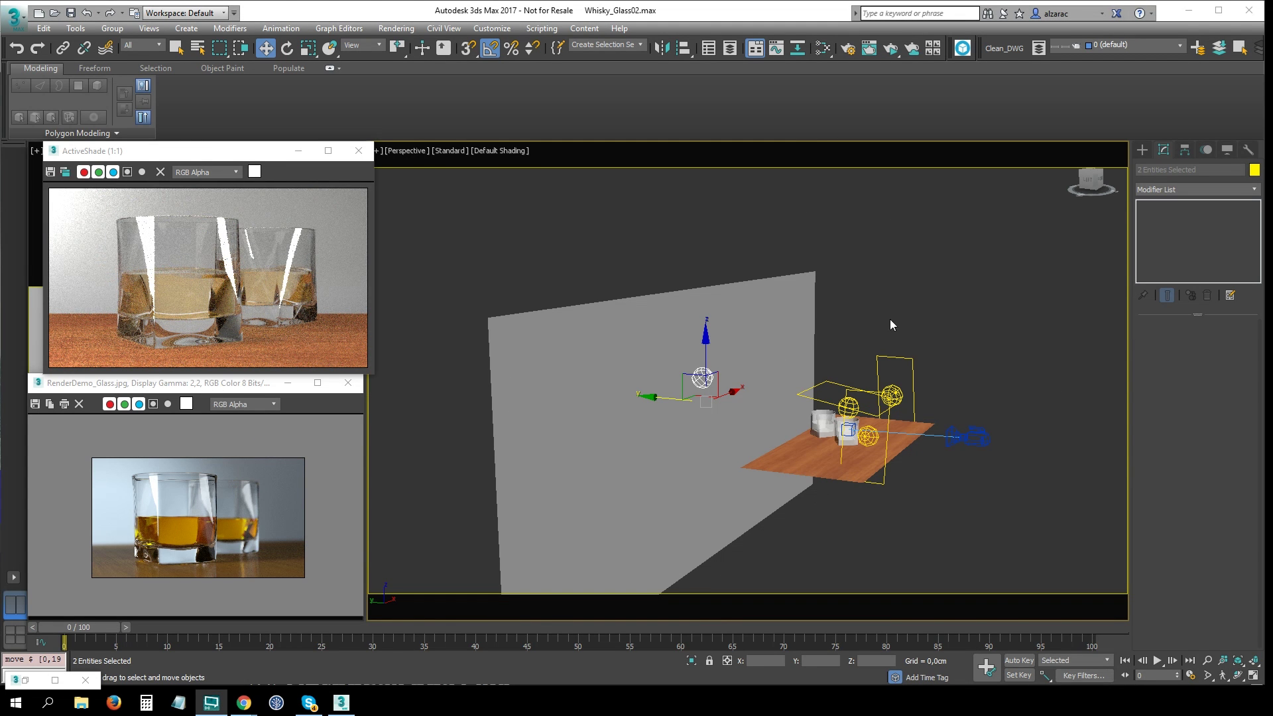
Move the free light right and down toward the table, and dim it to 1200 cd.
left_click(838, 317)
left_click(702, 378)
mouse_move(703, 378)
middle_mouse_down("alt")
mouse_move(736, 378)
mouse_move(707, 374)
middle_mouse_up("alt")
left_click_drag(705, 372, 730, 373)
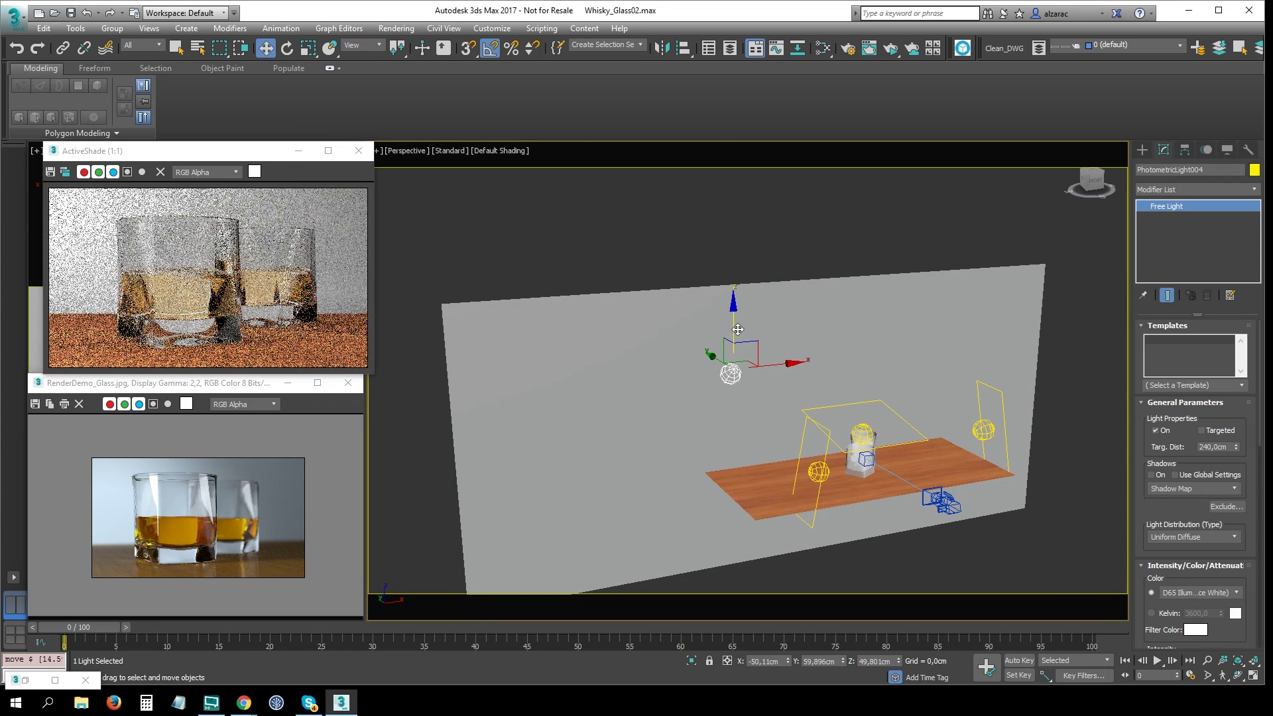
left_click_drag(737, 330, 738, 362)
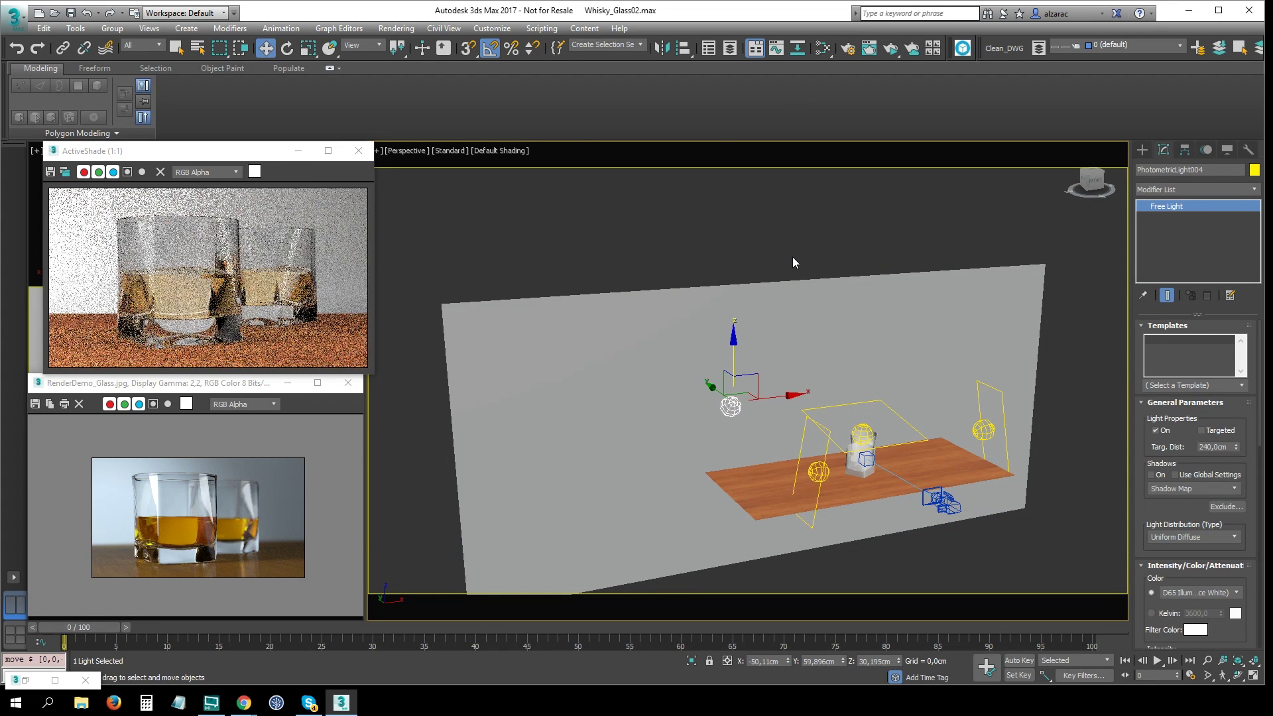
left_click_drag(1154, 511, 1165, 397)
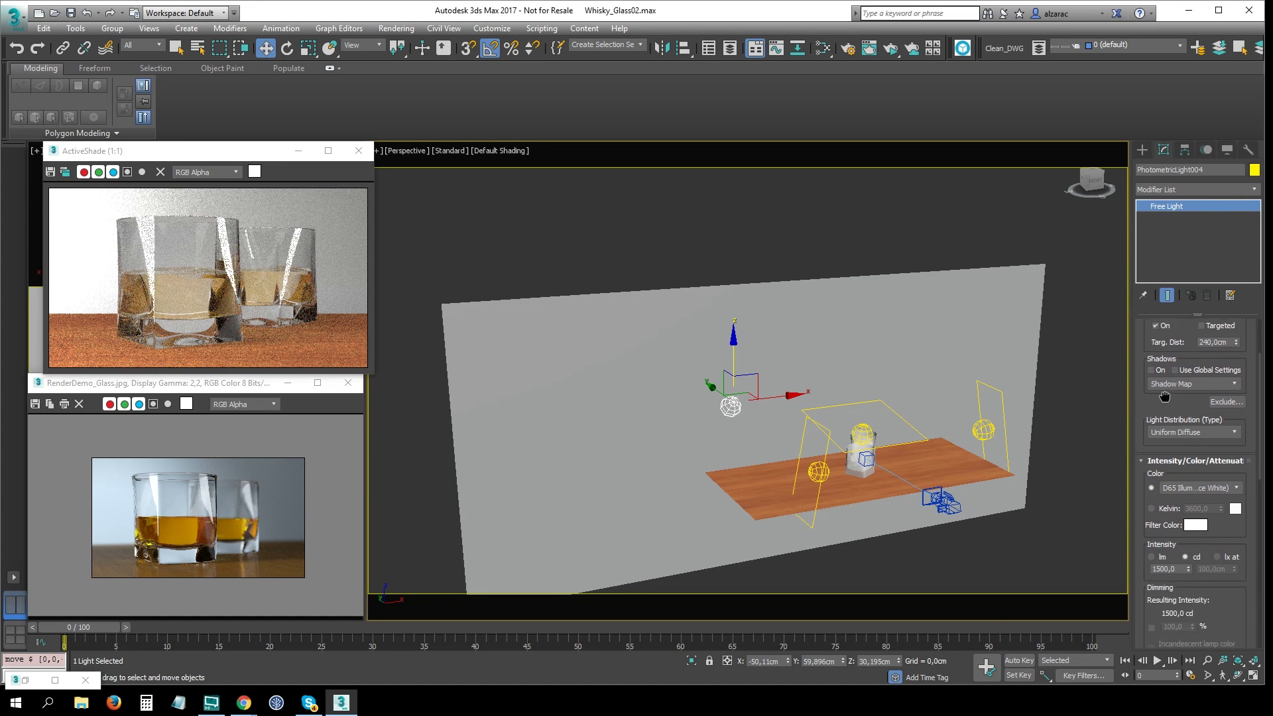
scroll(1165, 397, "down", 3)
scroll(1236, 518, "down", 1)
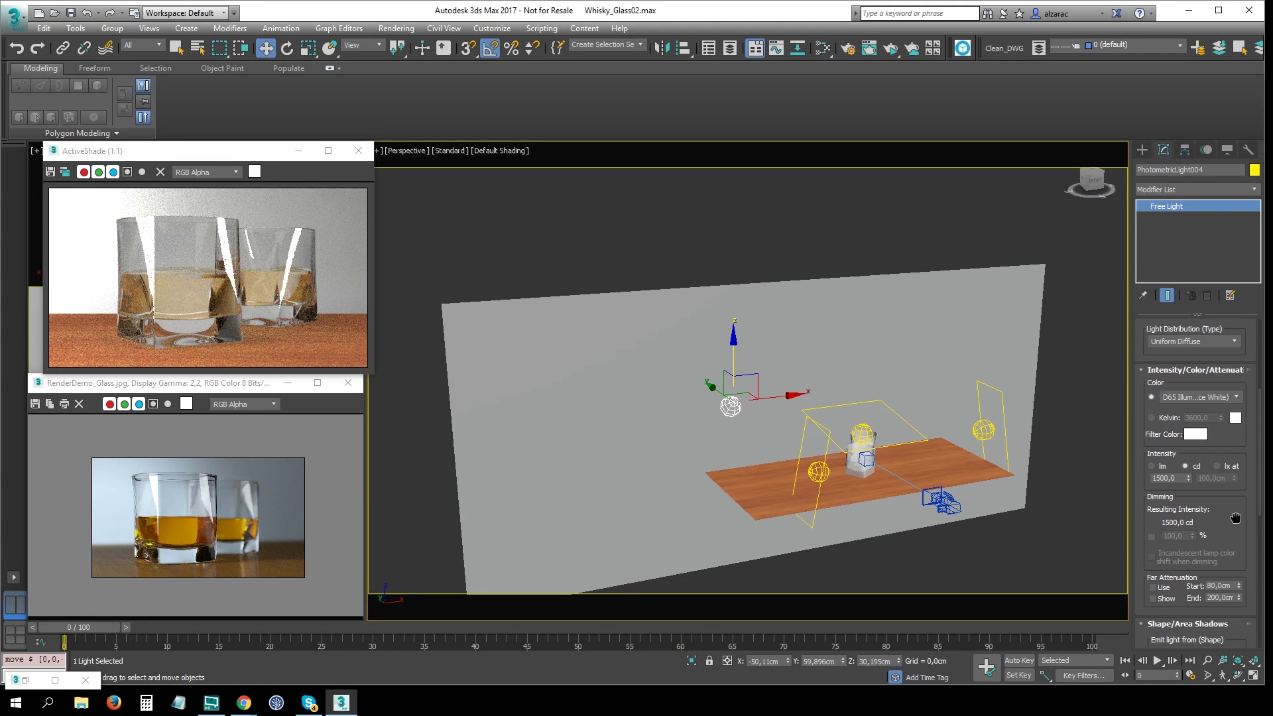
left_click_drag(1236, 518, 1223, 441)
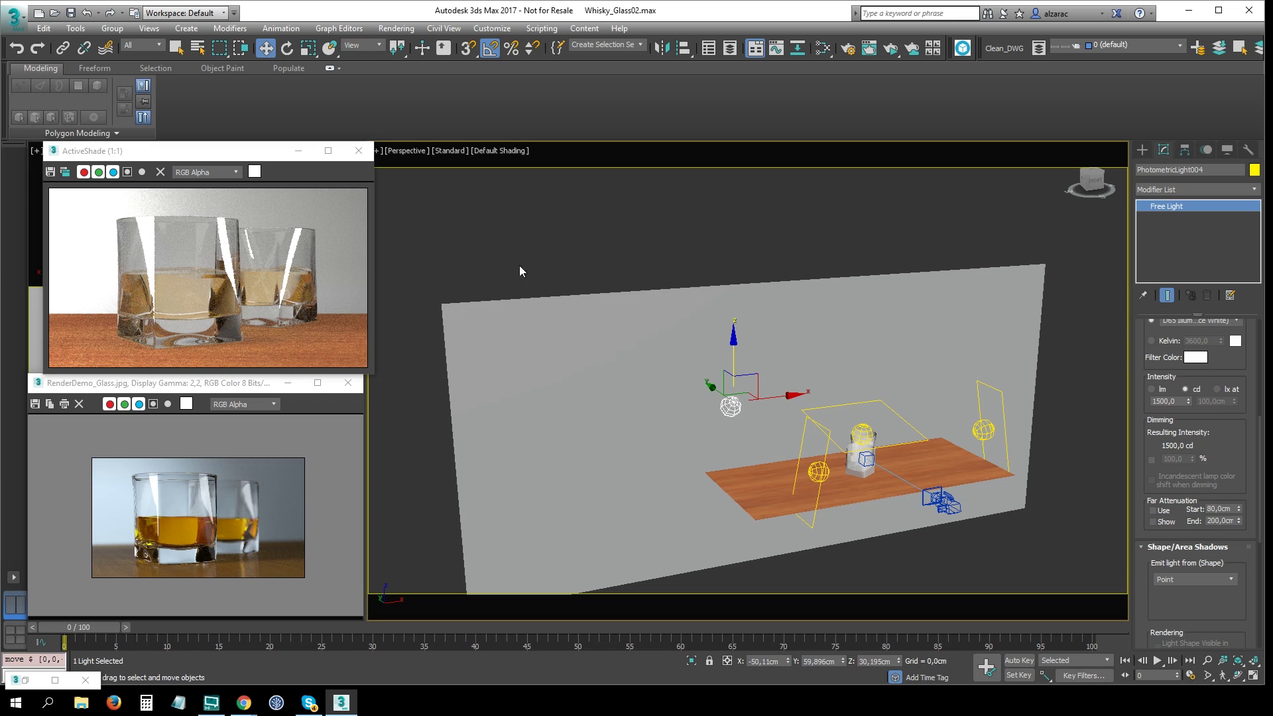
left_click(1158, 401)
type("1200")
key("Return")
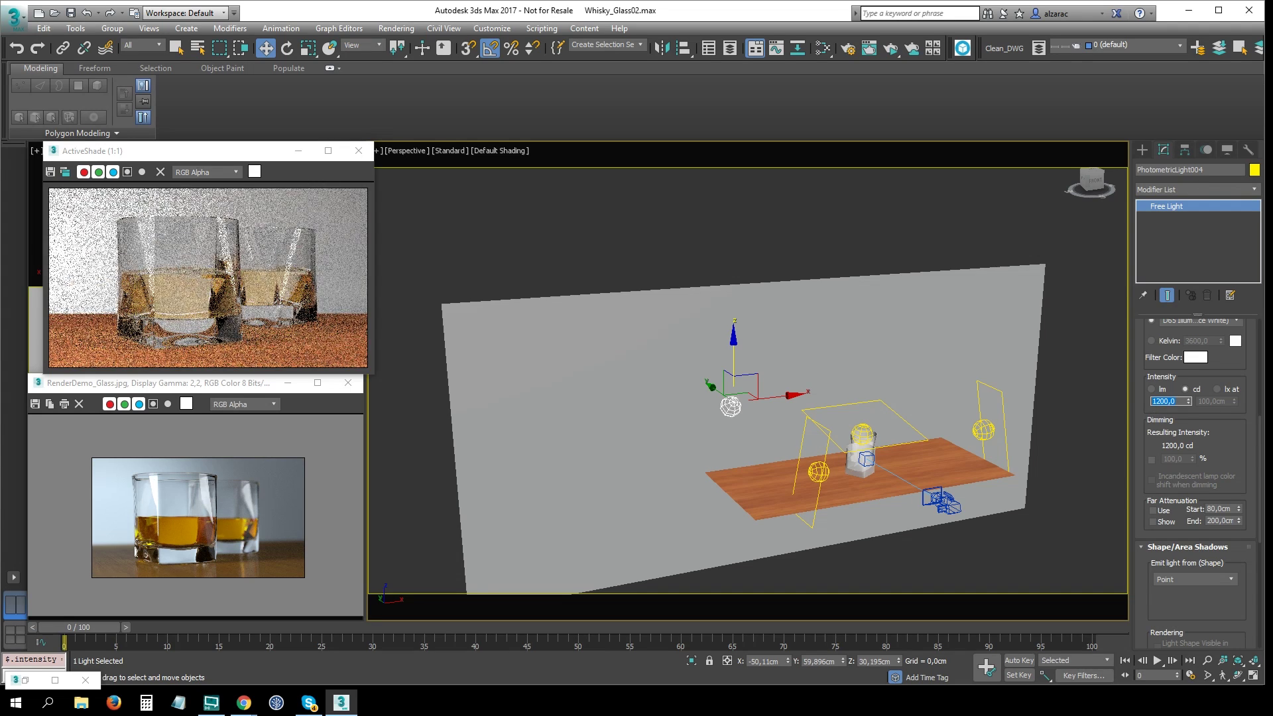
Set PhotometricLight004's filter colour to pale blue (RGB 147, 216, 255).
left_click(1196, 358)
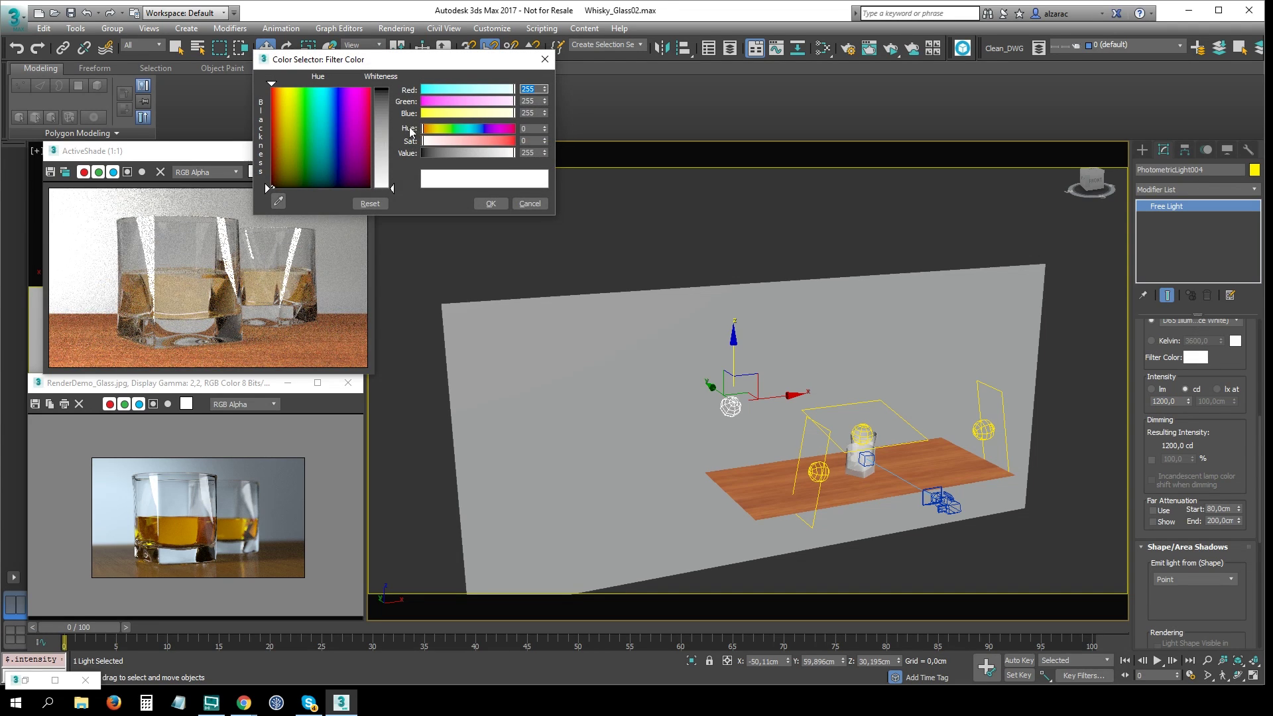
left_click_drag(488, 87, 492, 88)
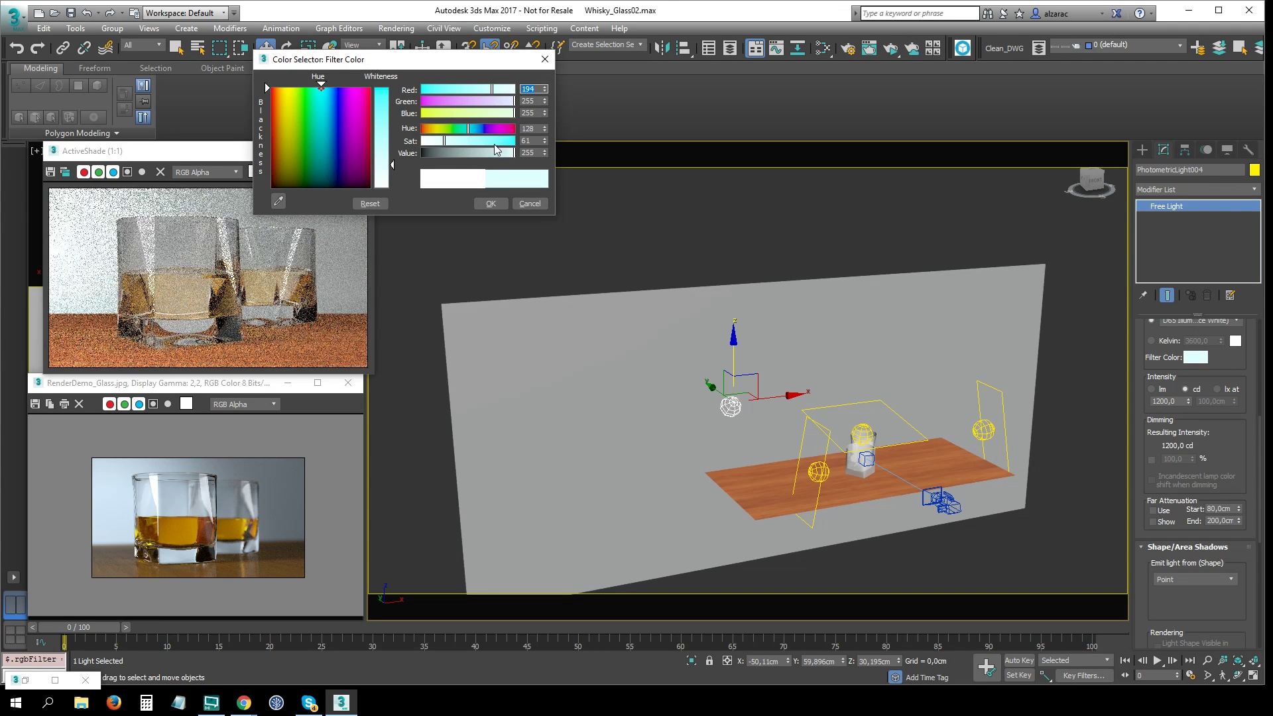
left_click_drag(469, 129, 473, 129)
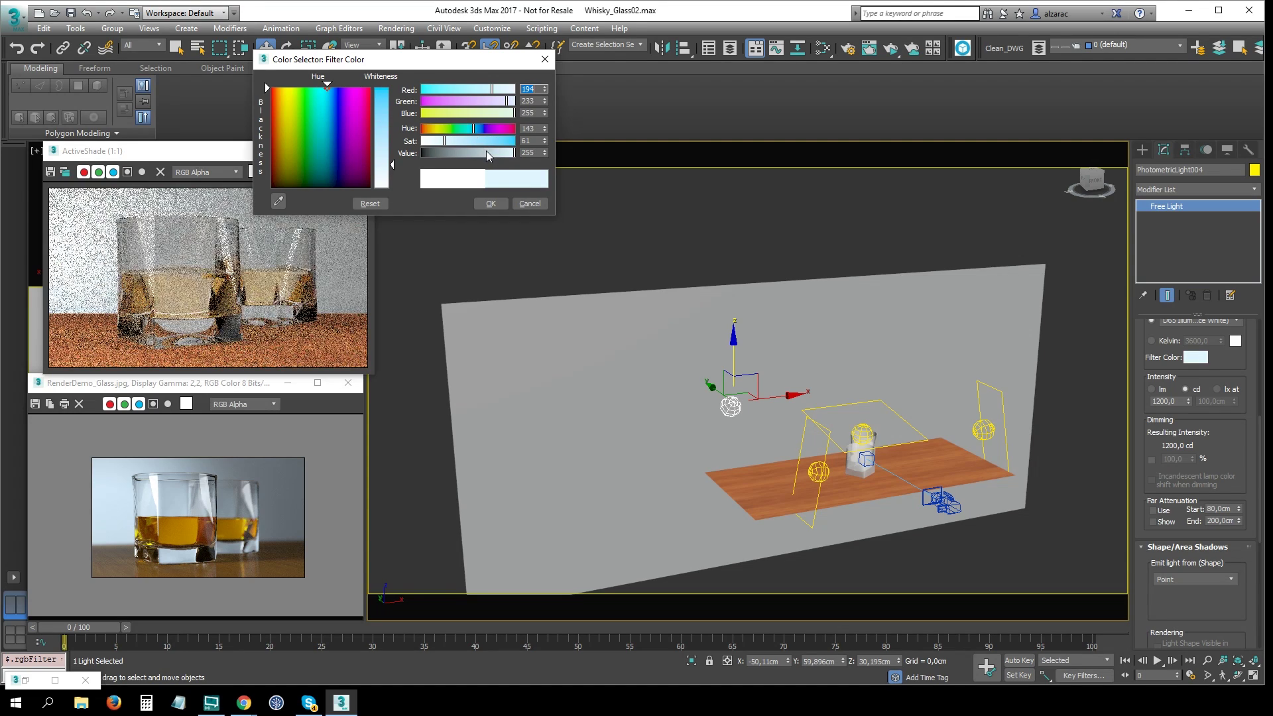
left_click(462, 140)
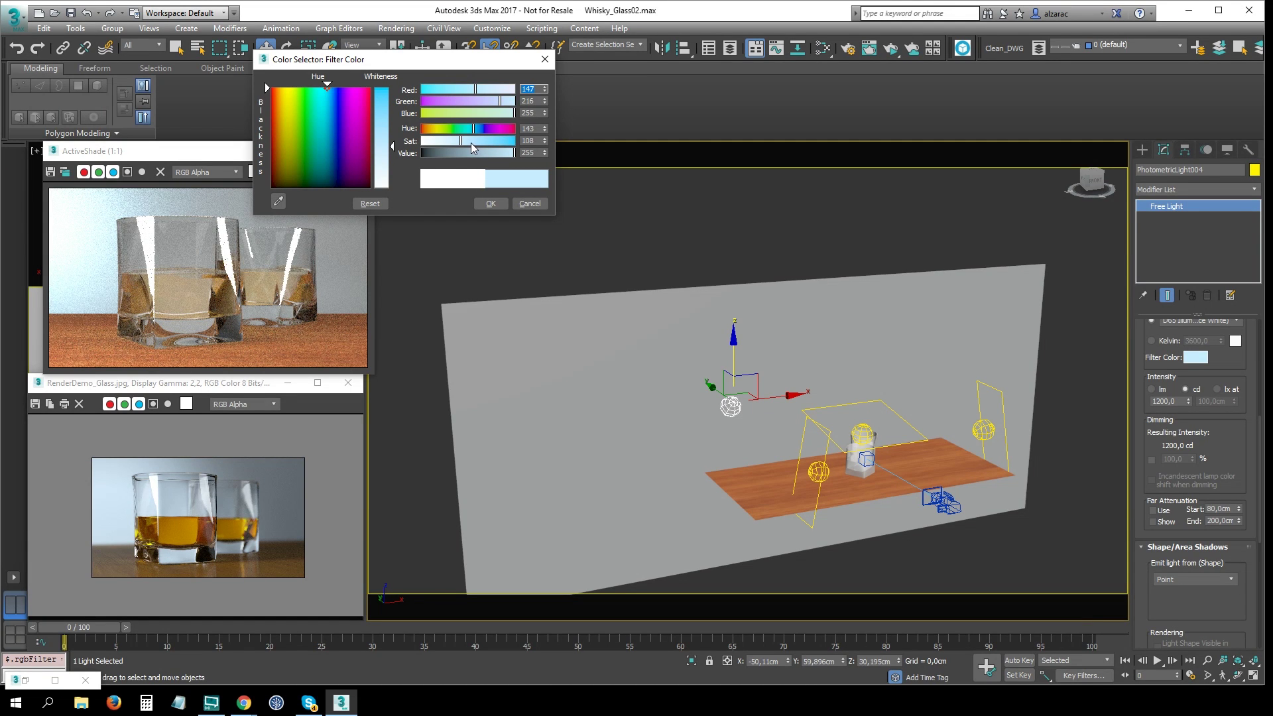
left_click(491, 204)
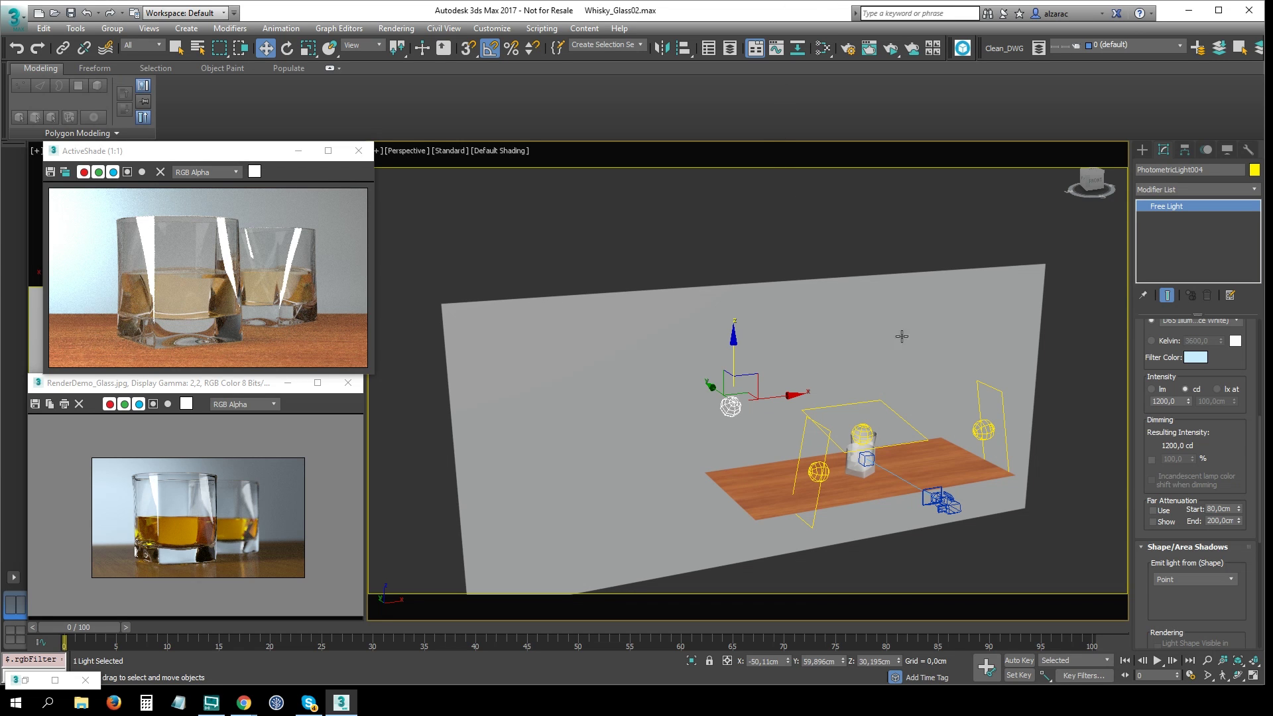
Select the overhead PhotometricLight001 and set its intensity to 800 cd.
mouse_move(898, 396)
middle_mouse_down("alt")
mouse_move(996, 361)
mouse_move(955, 398)
middle_mouse_up("alt")
left_click(997, 362)
scroll(955, 397, "up", 2)
left_click(945, 406)
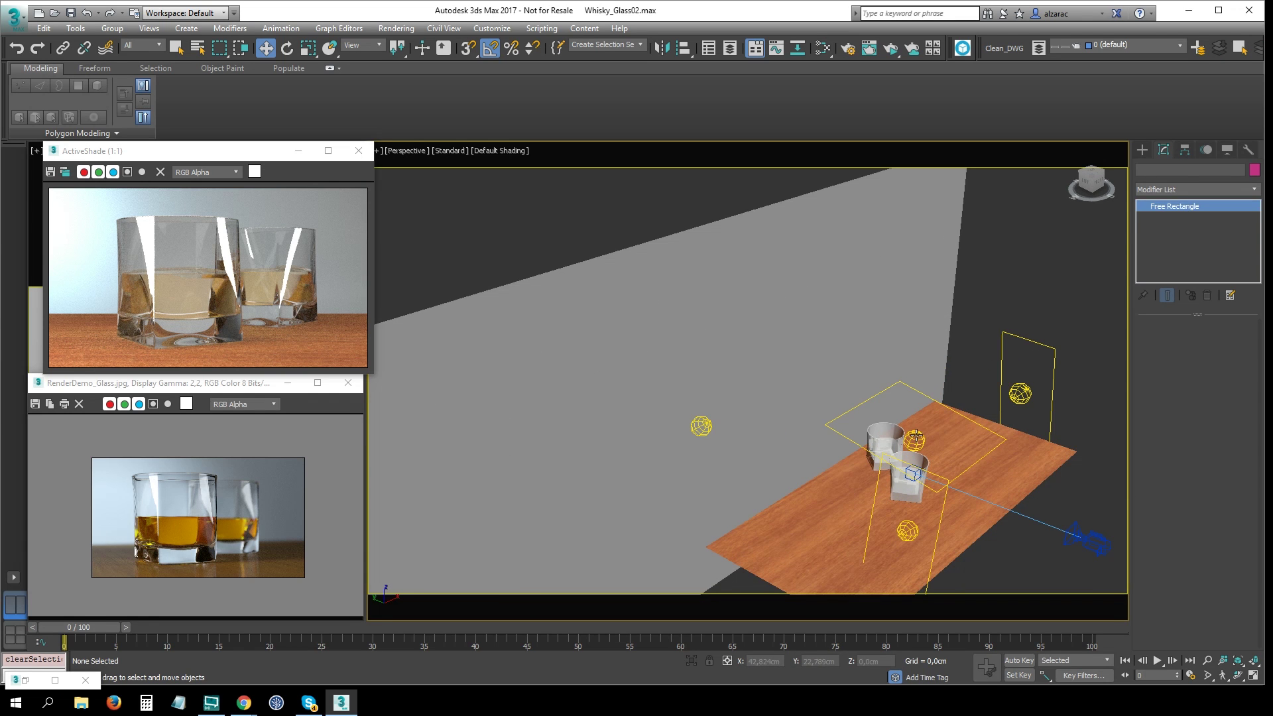
scroll(955, 405, "down", 3)
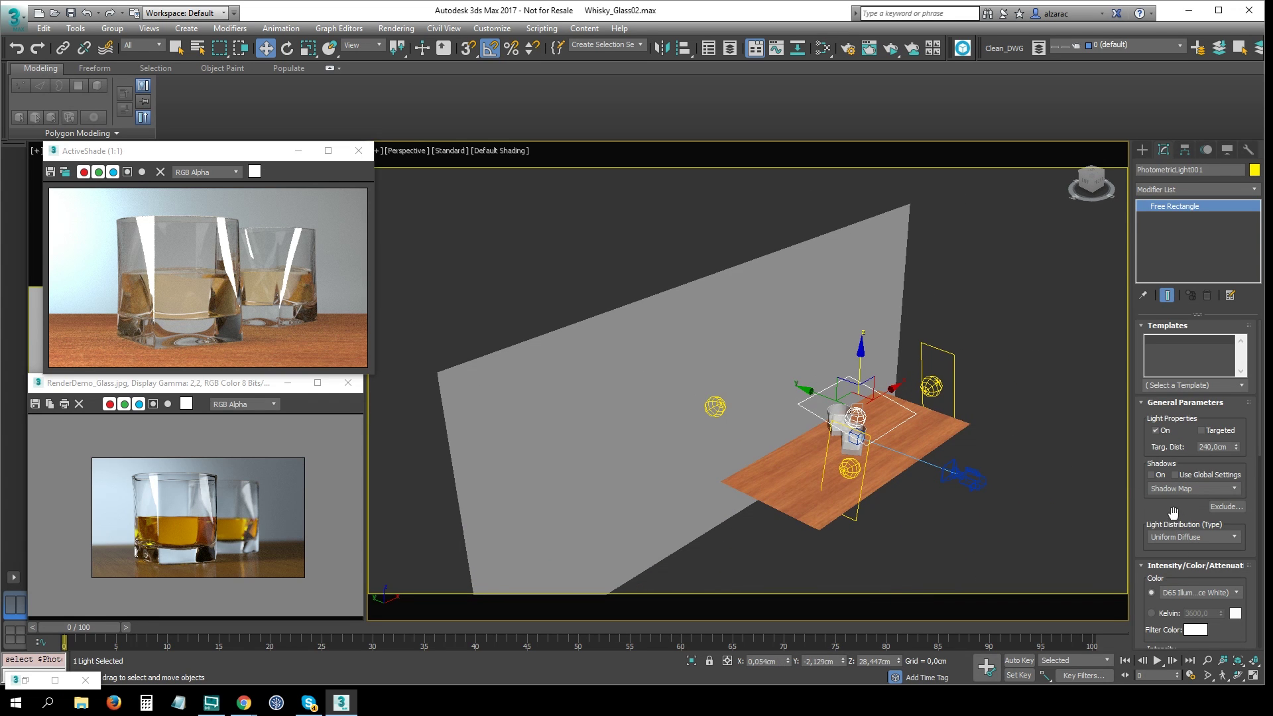
scroll(1173, 513, "down", 4)
left_click_drag(1152, 559, 1157, 559)
type("500,0")
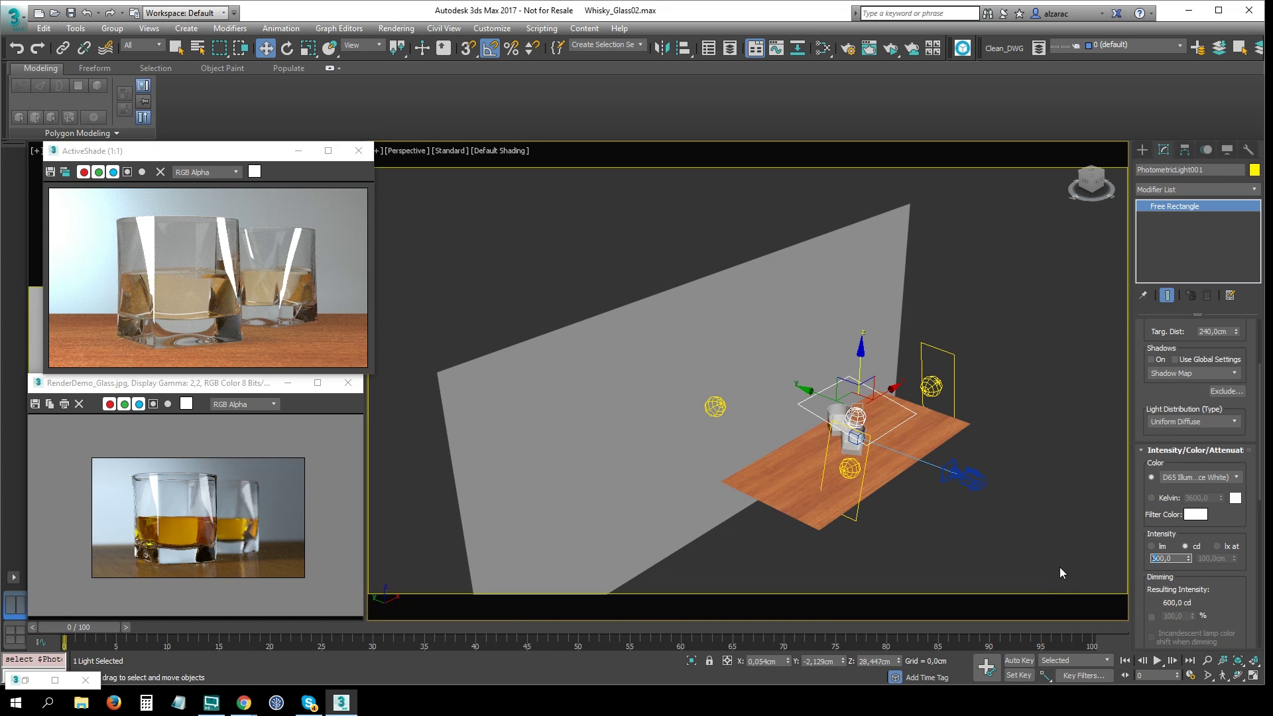
type("800")
key("Return")
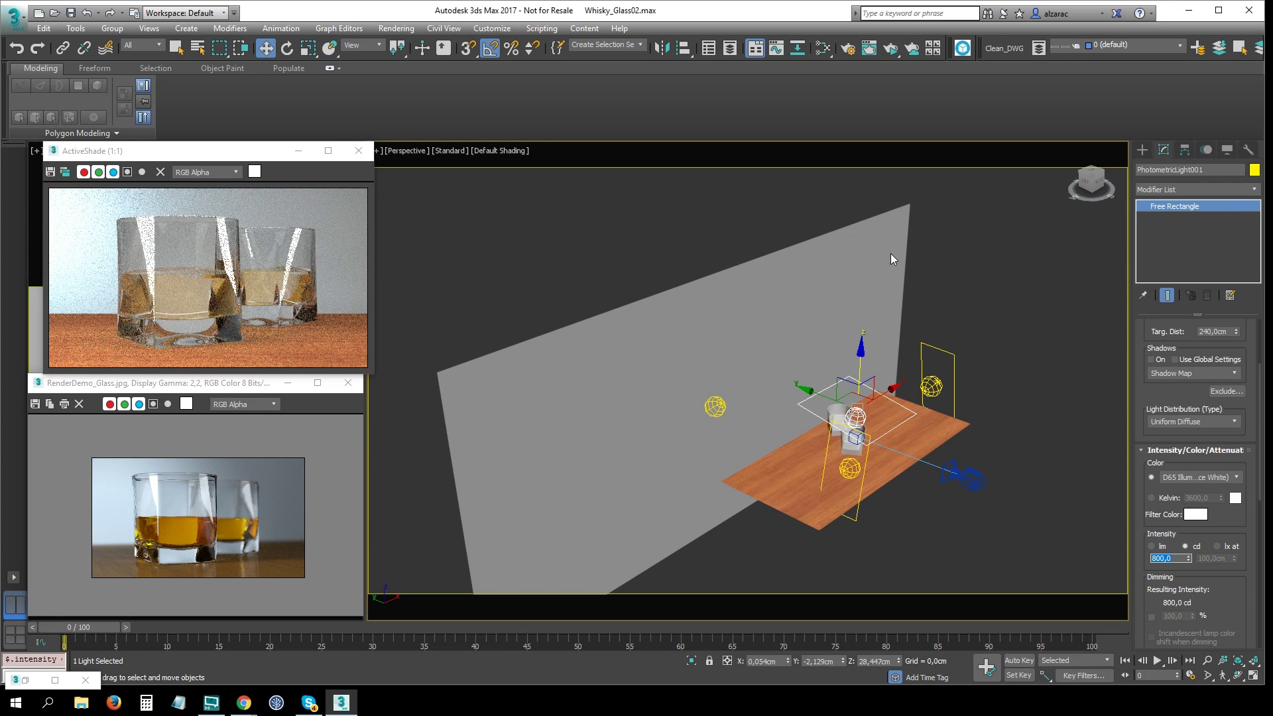
Orbit, zoom and pan the Perspective viewport to reframe the glasses.
scroll(878, 357, "up", 1)
scroll(881, 337, "up", 1)
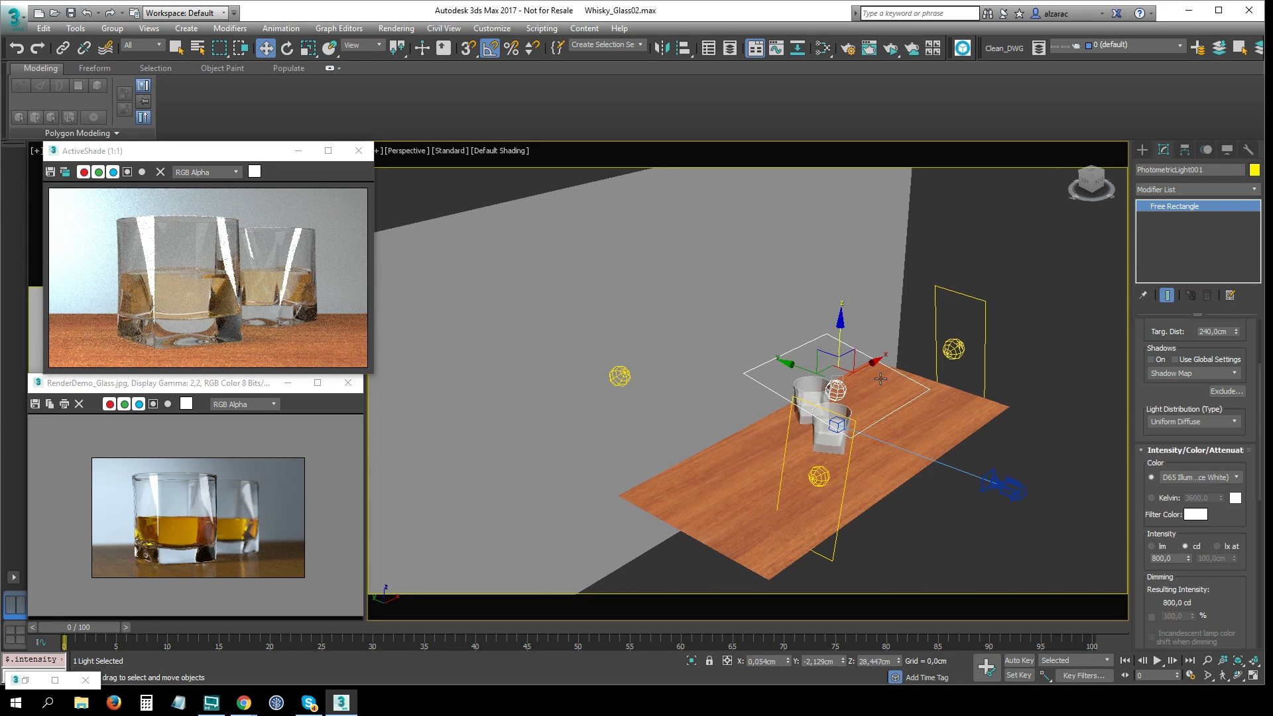
middle_click_drag(902, 393, 842, 412, "alt")
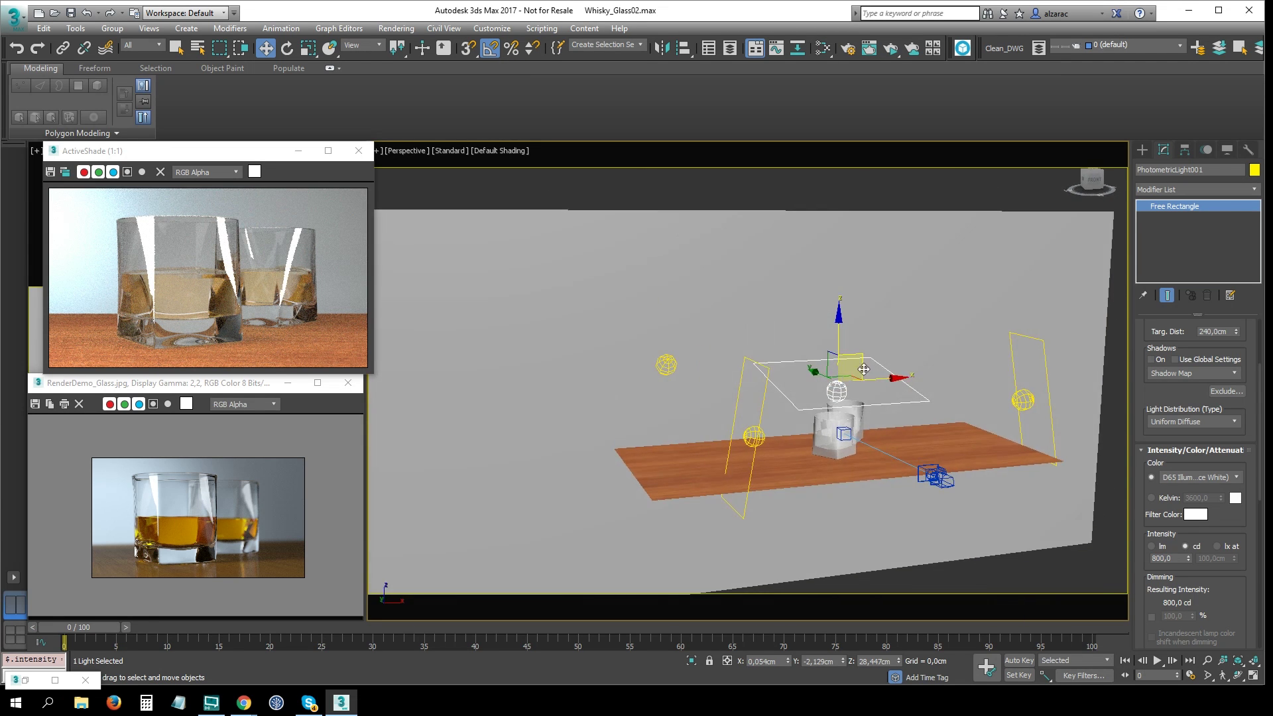
scroll(842, 334, "up", 1)
scroll(837, 335, "up", 2)
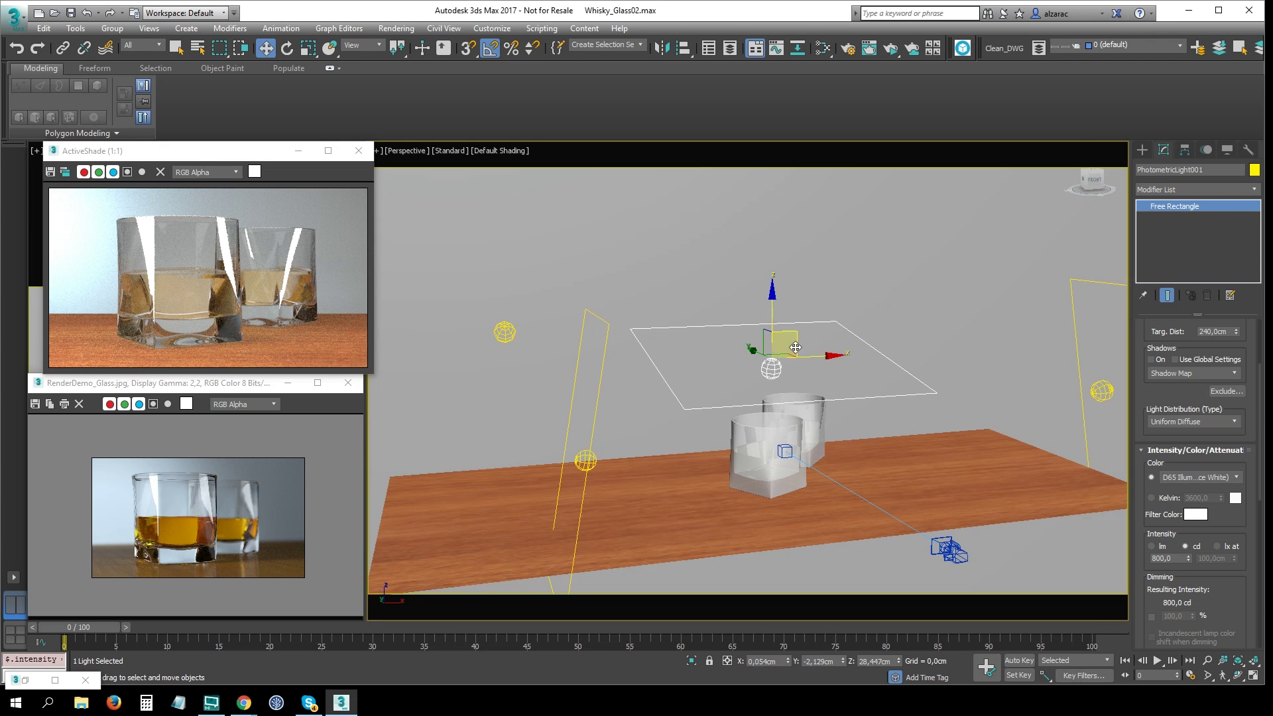
scroll(829, 337, "up", 1)
middle_click_drag(828, 331, 849, 333)
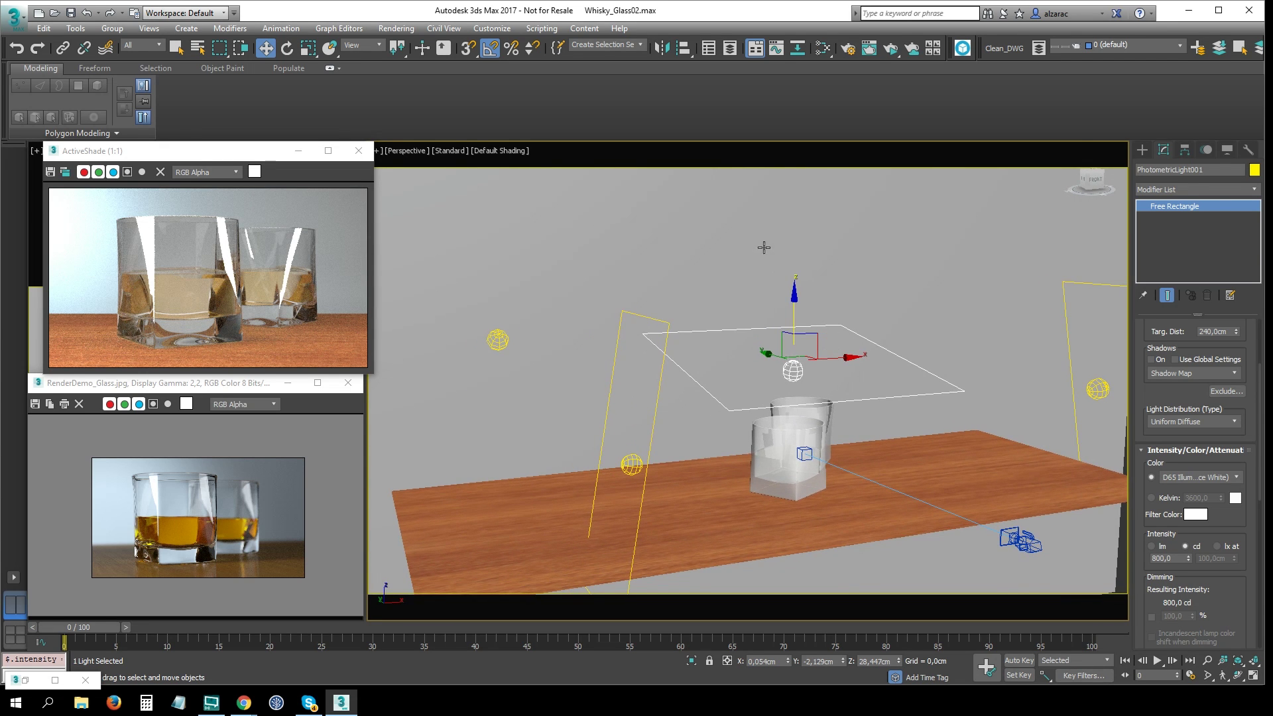
Enable Radeon ProRender tonemapping in Render Setup and choose the Simplified tonemapper.
left_click(847, 51)
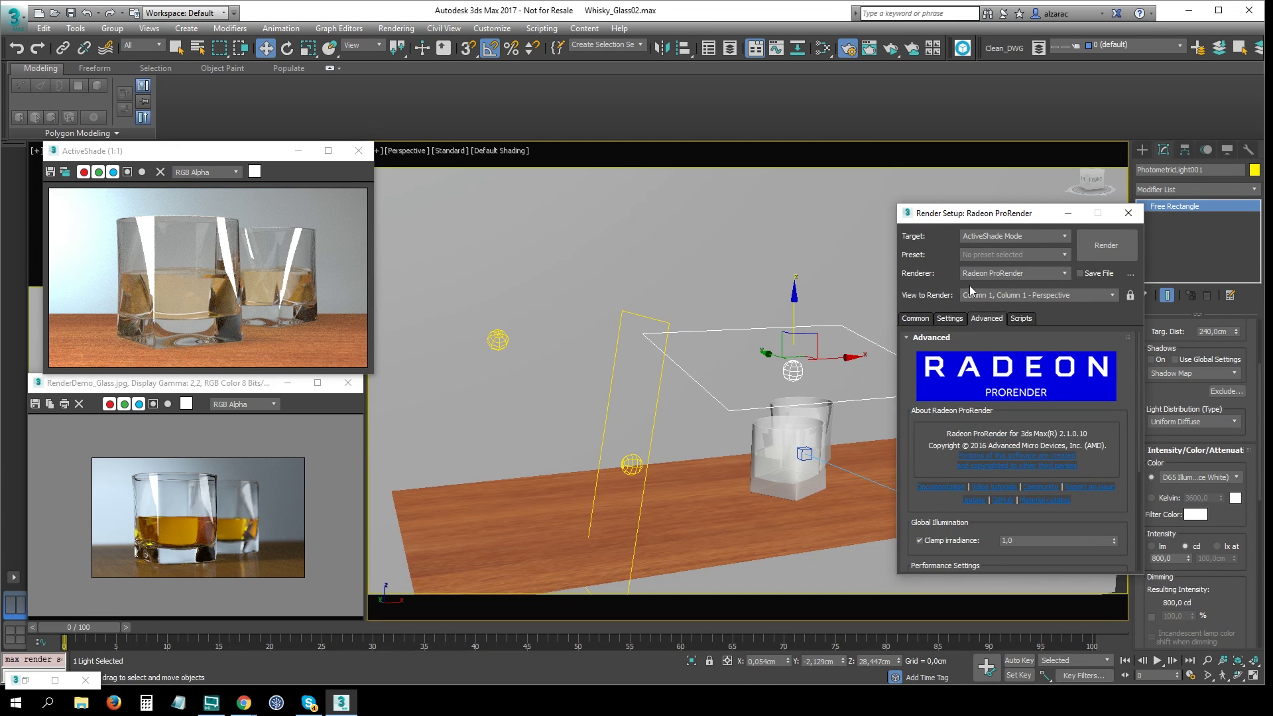
left_click(950, 319)
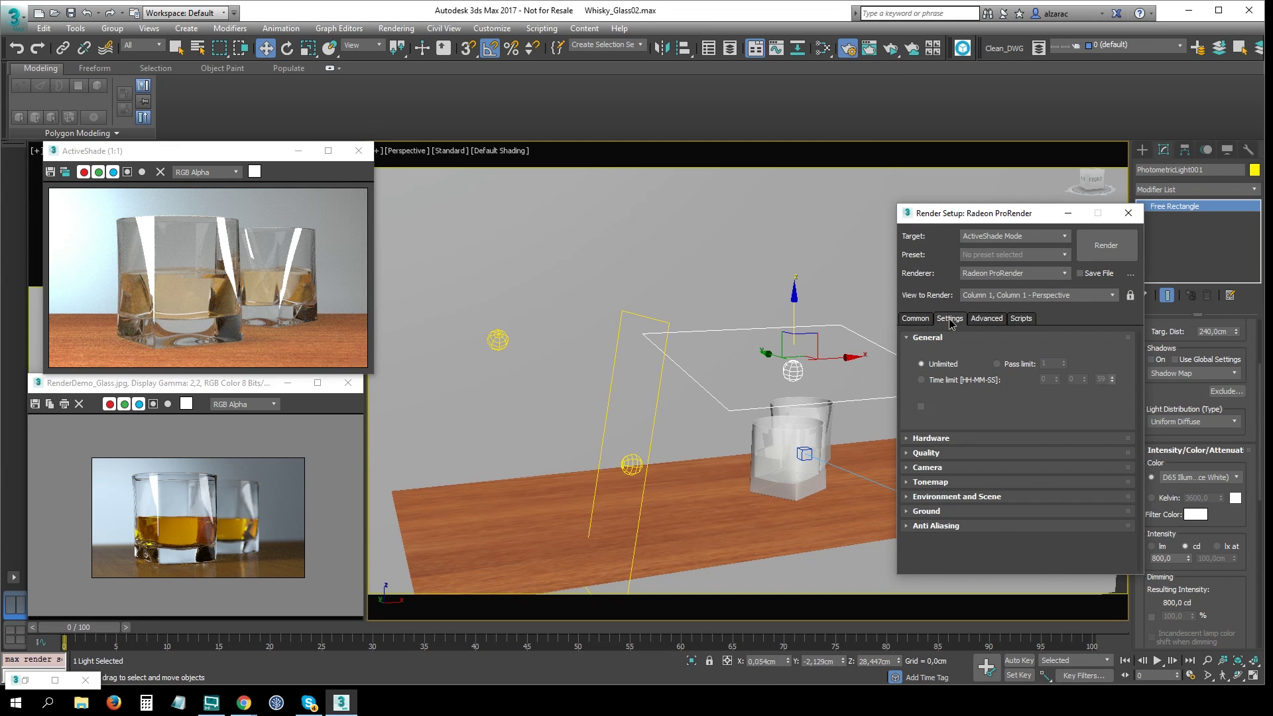
left_click(917, 485)
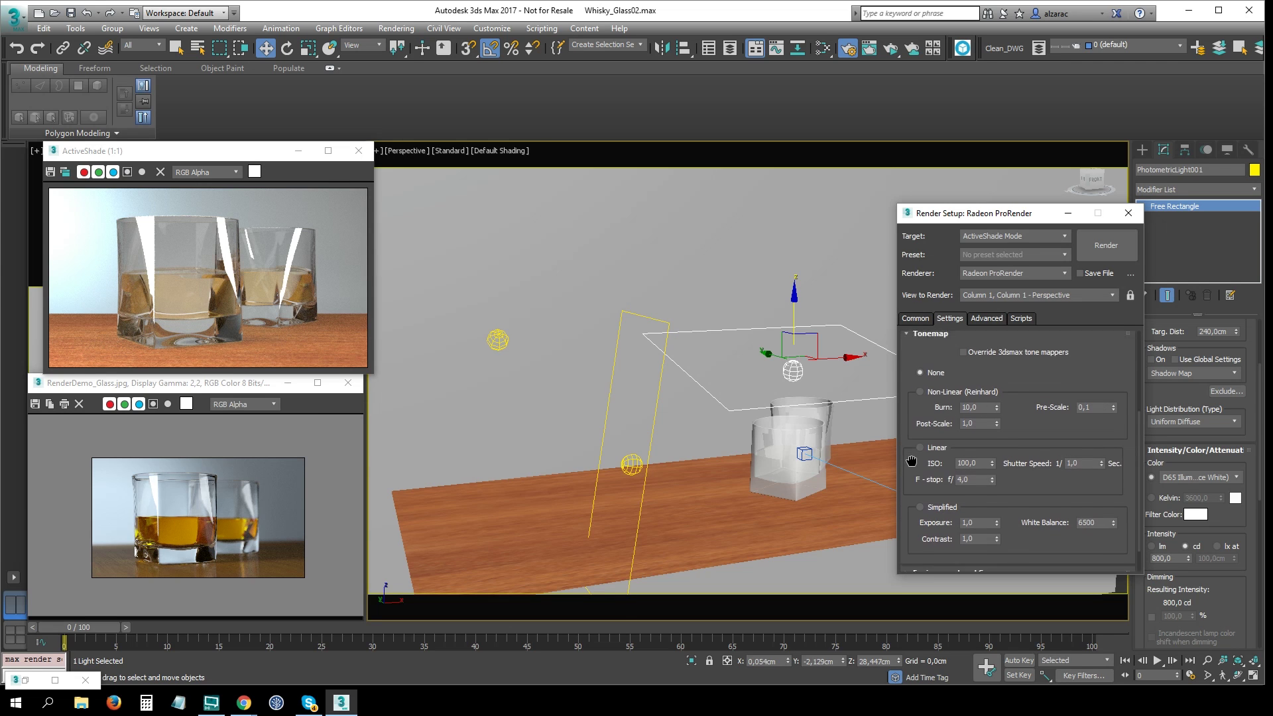
scroll(915, 451, "down", 5)
scroll(910, 371, "up", 3)
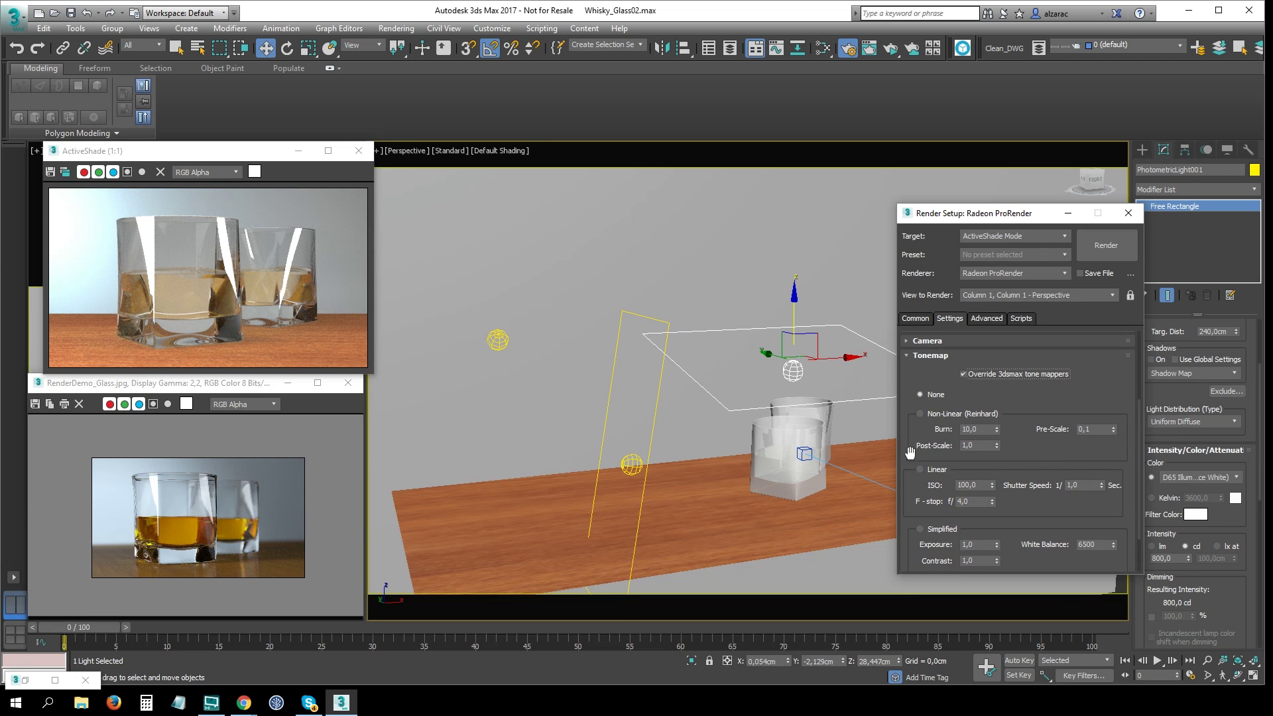
scroll(918, 451, "down", 2)
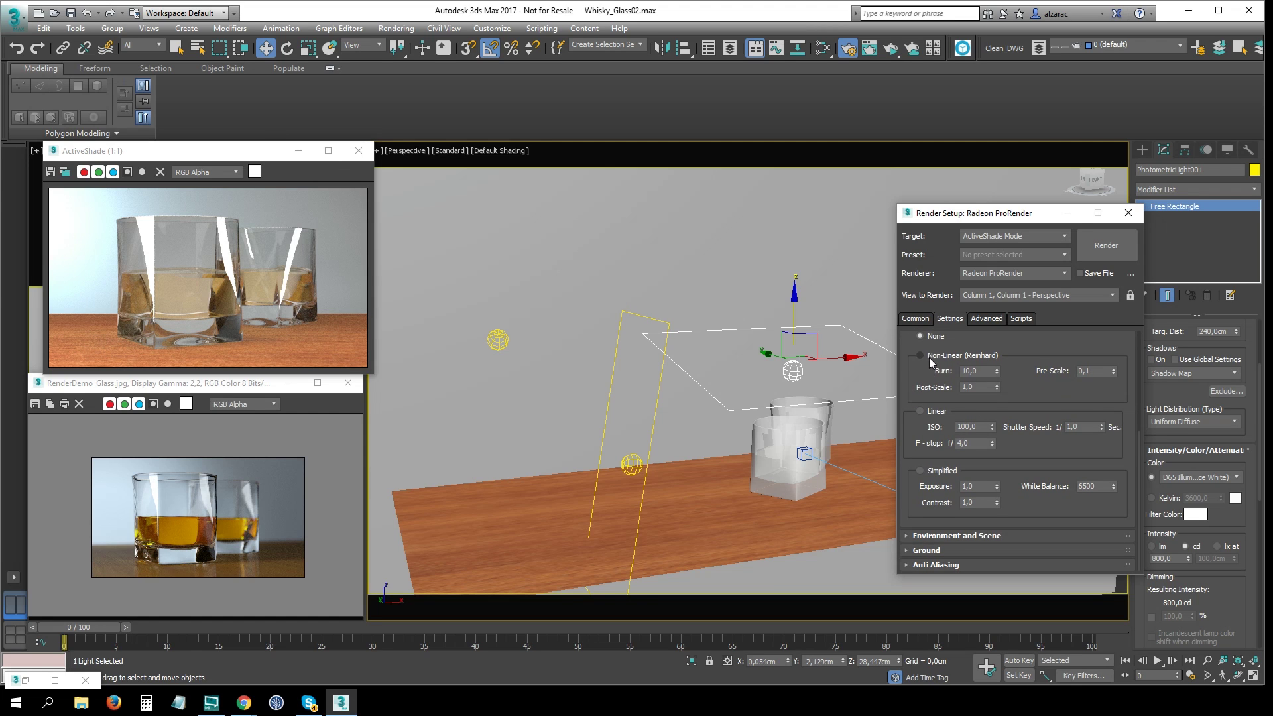
left_click(929, 356)
left_click(941, 413)
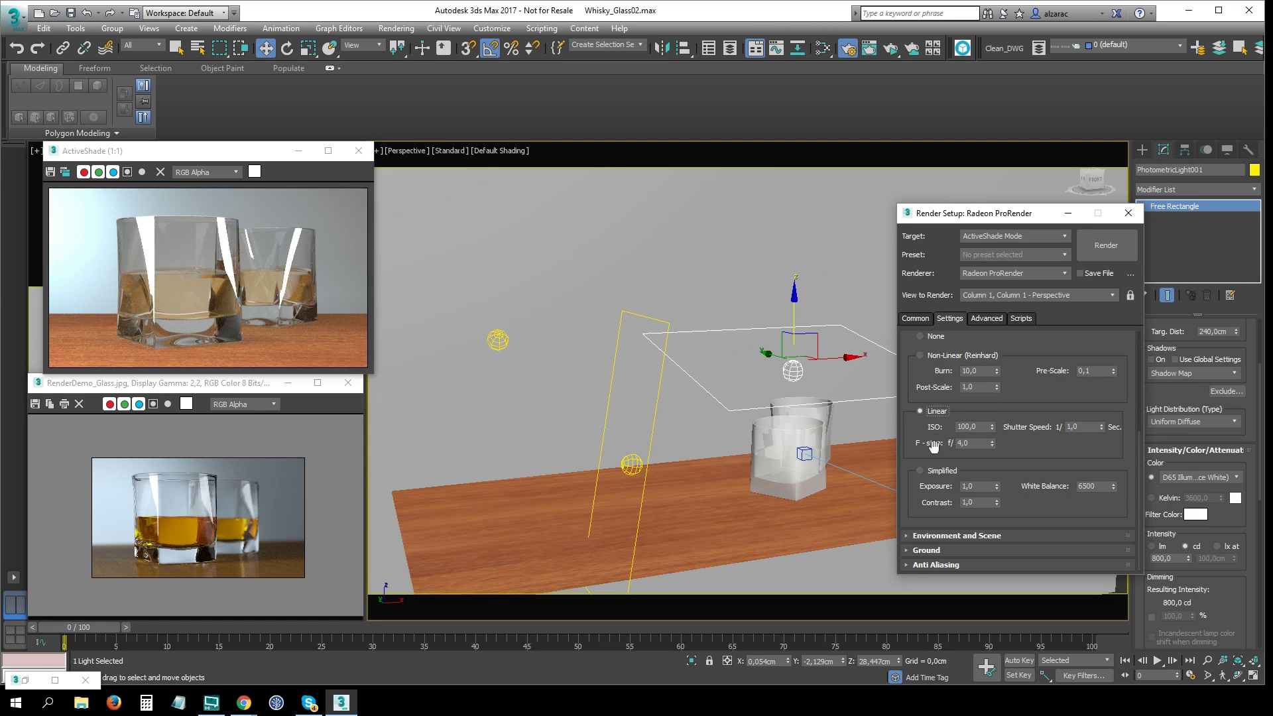
left_click(926, 468)
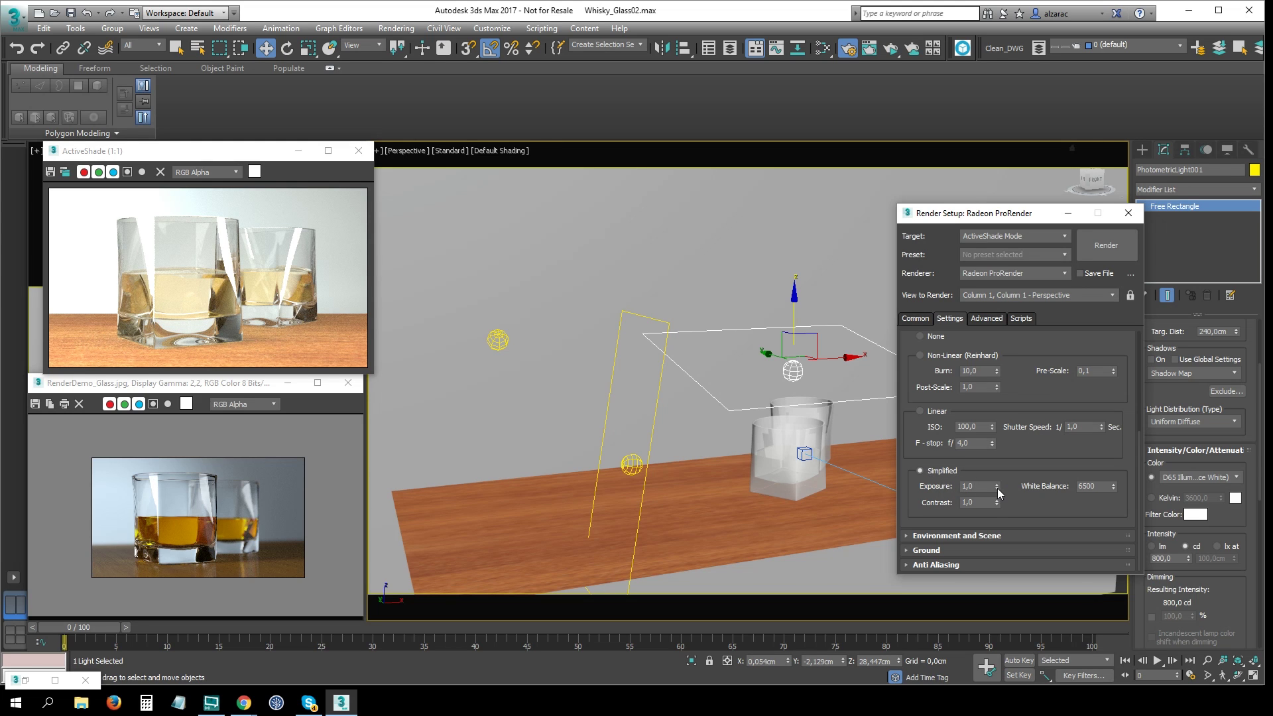
Set the Simplified tonemap to white balance 5500, exposure 0,8 and contrast 1,1.
double_click(1105, 486)
type("5500")
left_click(996, 488)
mouse_move(997, 489)
left_mouse_down()
mouse_move(998, 504)
mouse_move(996, 492)
left_mouse_up()
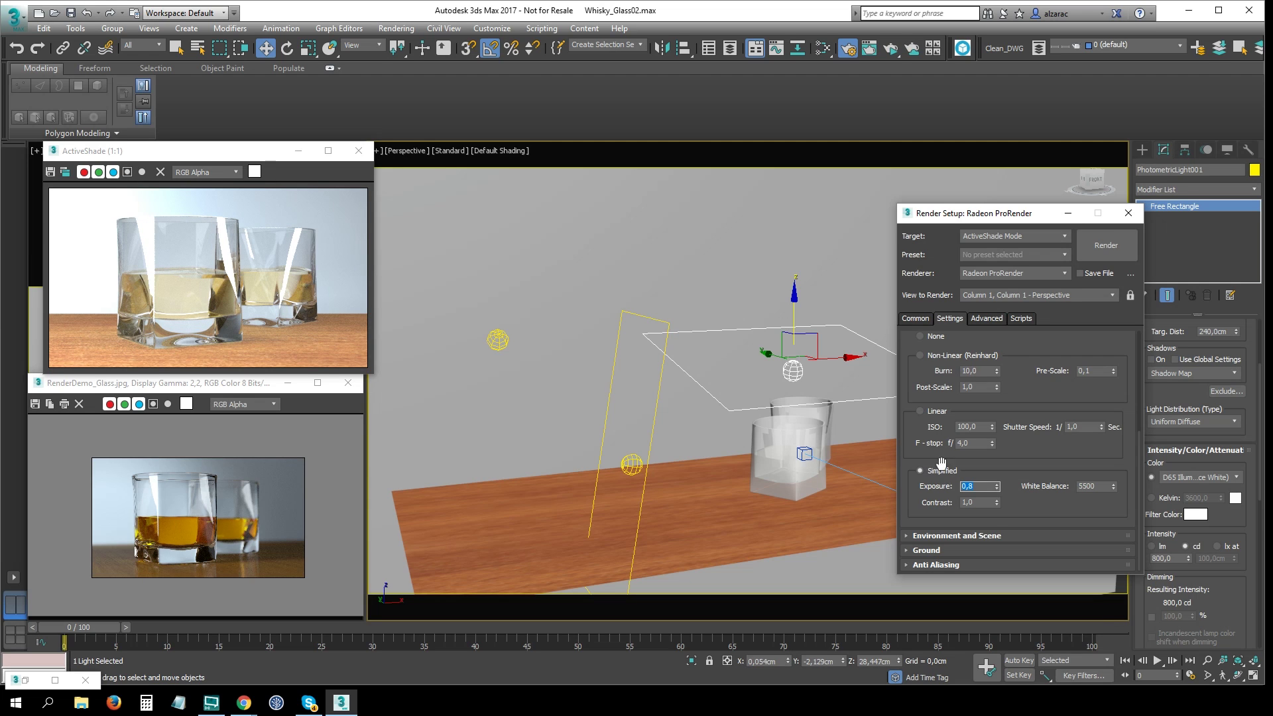
left_click(998, 502)
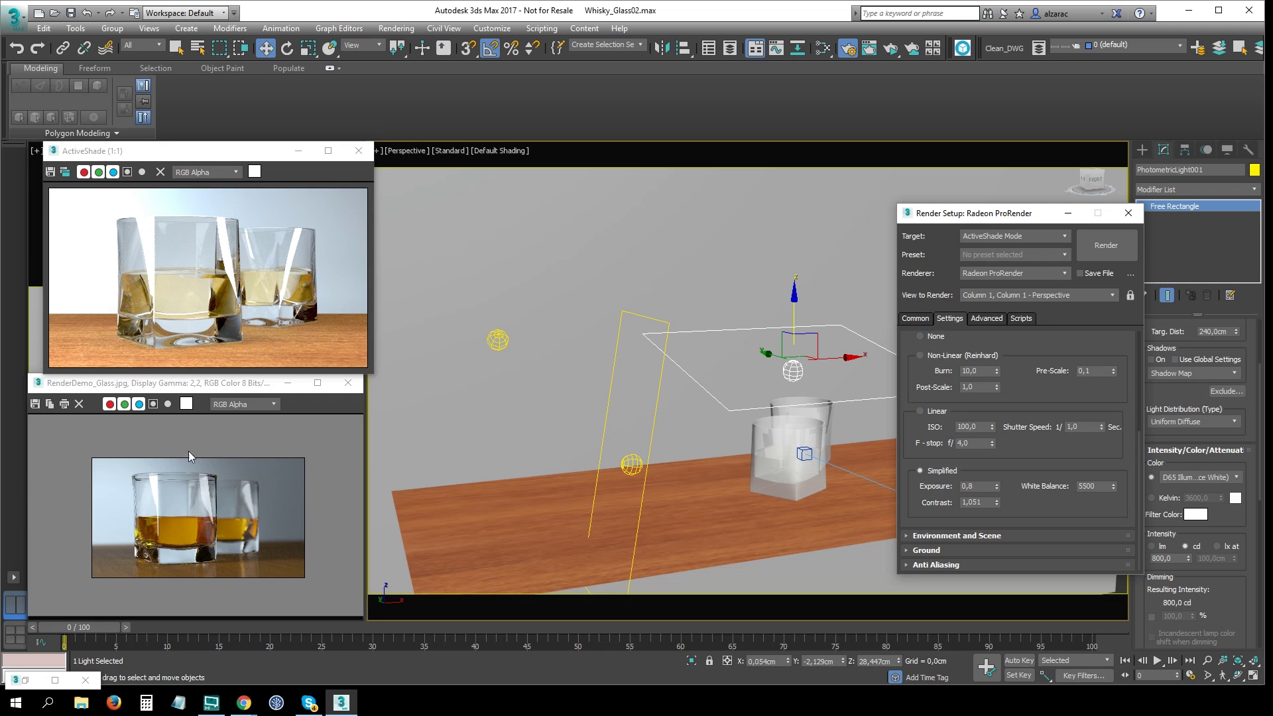
double_click(975, 503)
type("1,1")
key("Return")
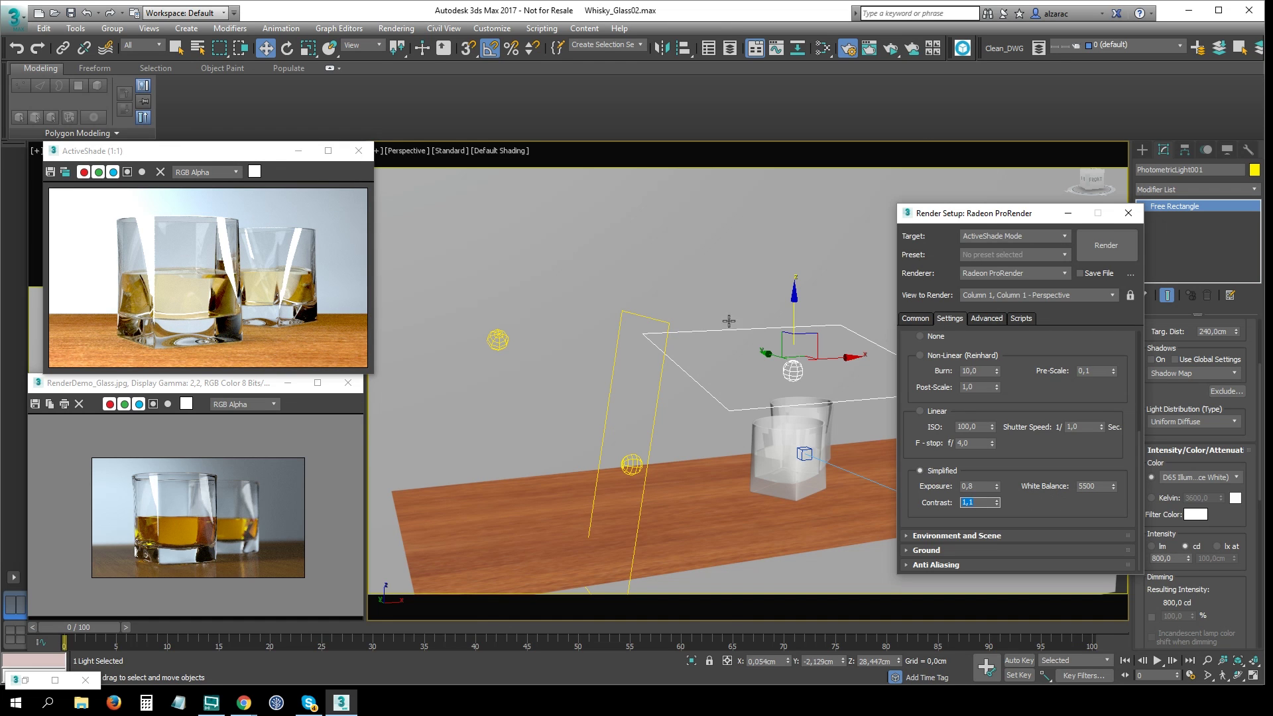
Dim PhotometricLight004 through 1000 and 500 to 400 cd, then open the Slate Material Editor.
left_click(500, 343)
middle_click_drag(551, 333, 663, 331, "alt")
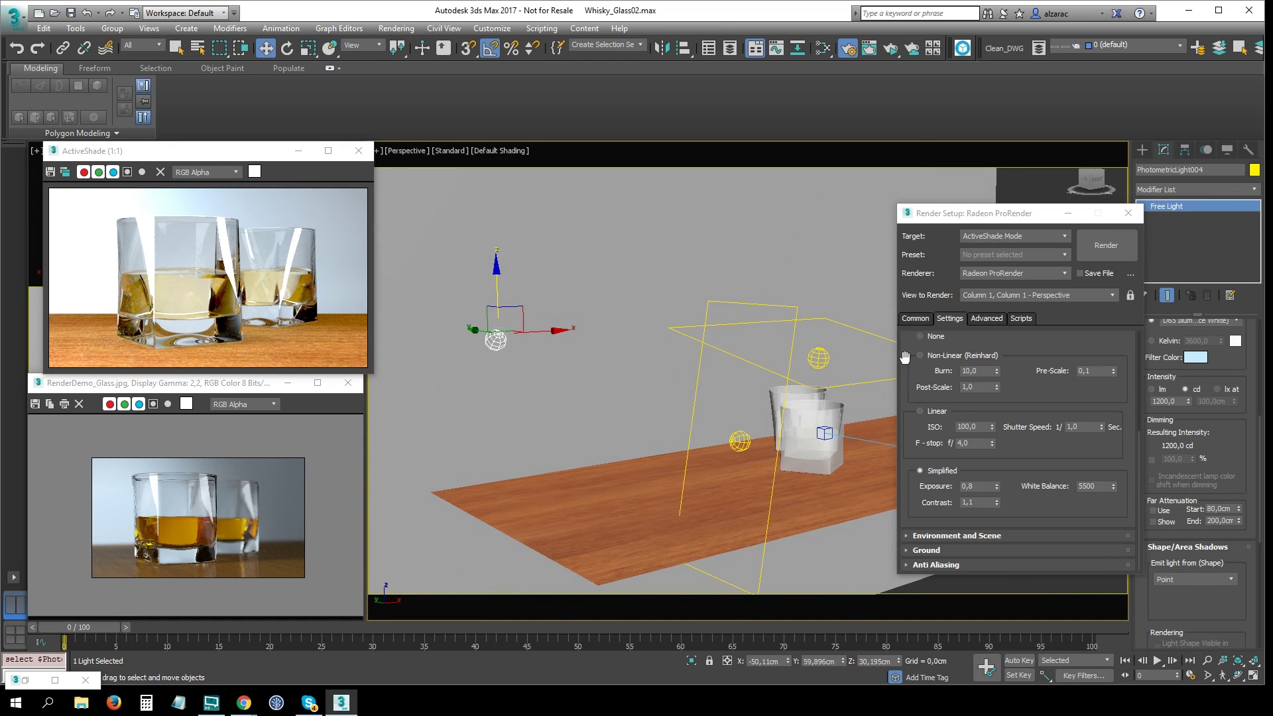
double_click(1160, 401)
type("1000")
key("Return")
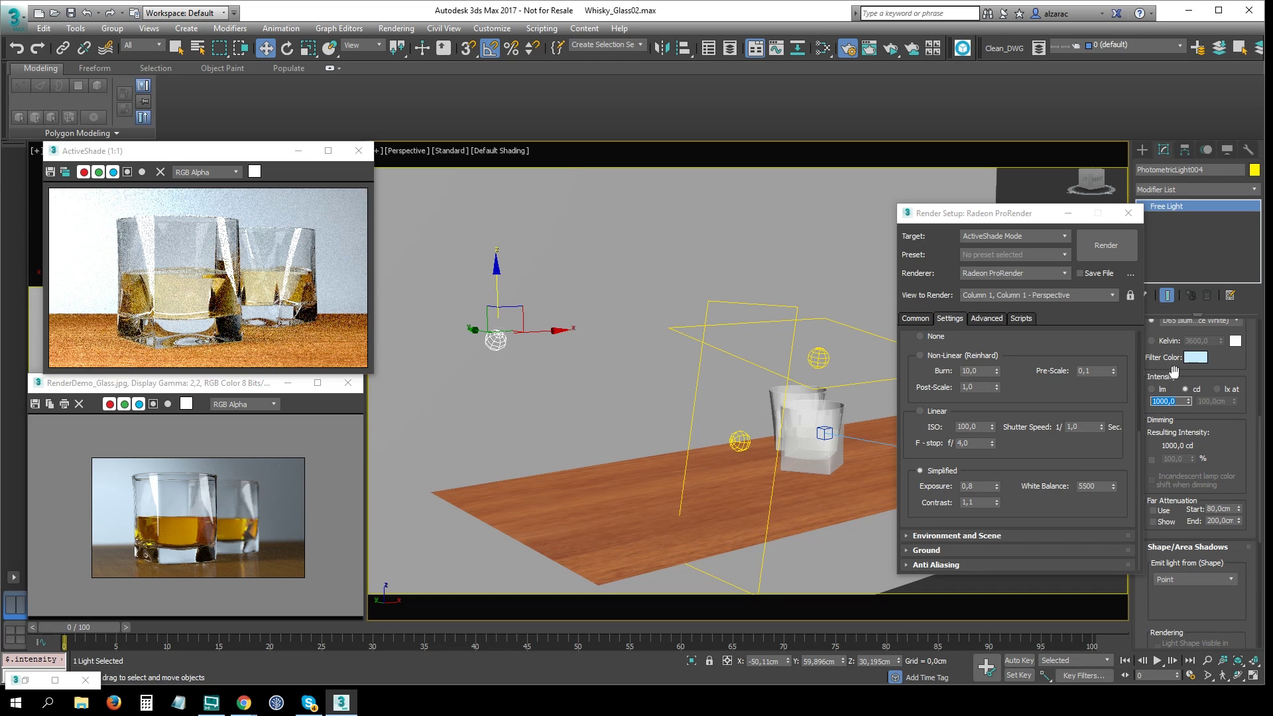
scroll(1230, 428, "down", 1)
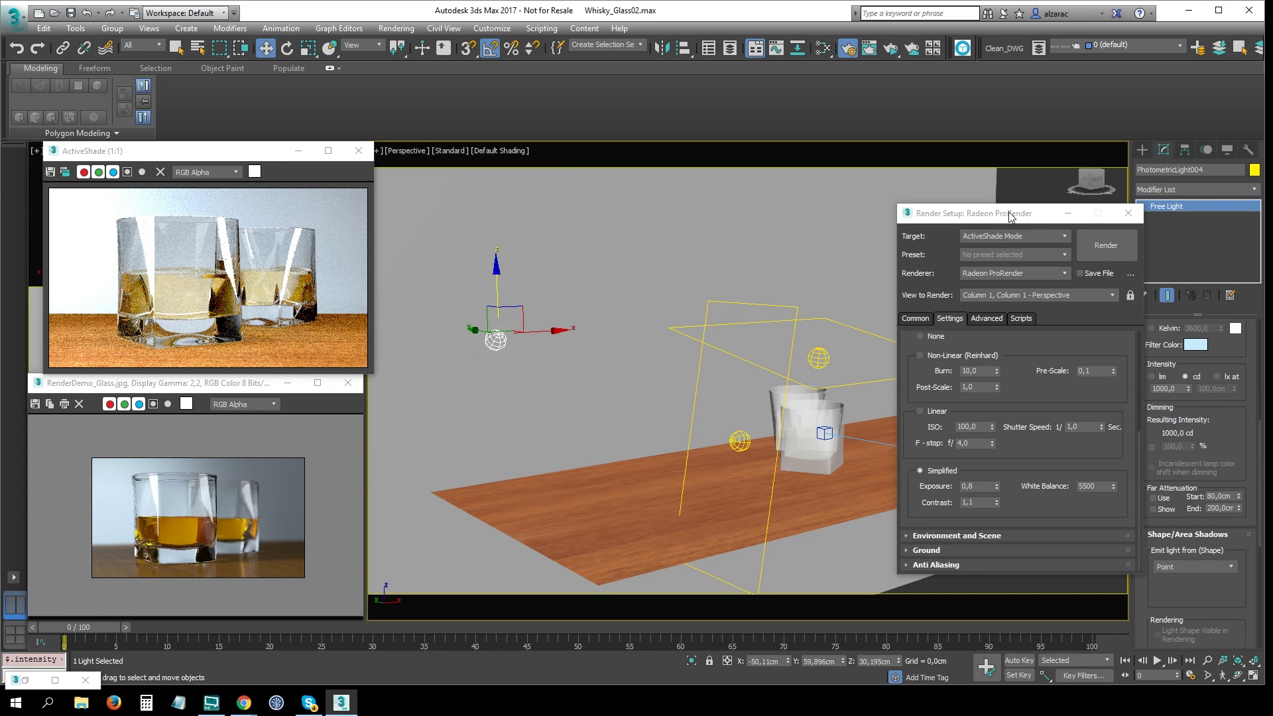
left_click_drag(1010, 216, 987, 213)
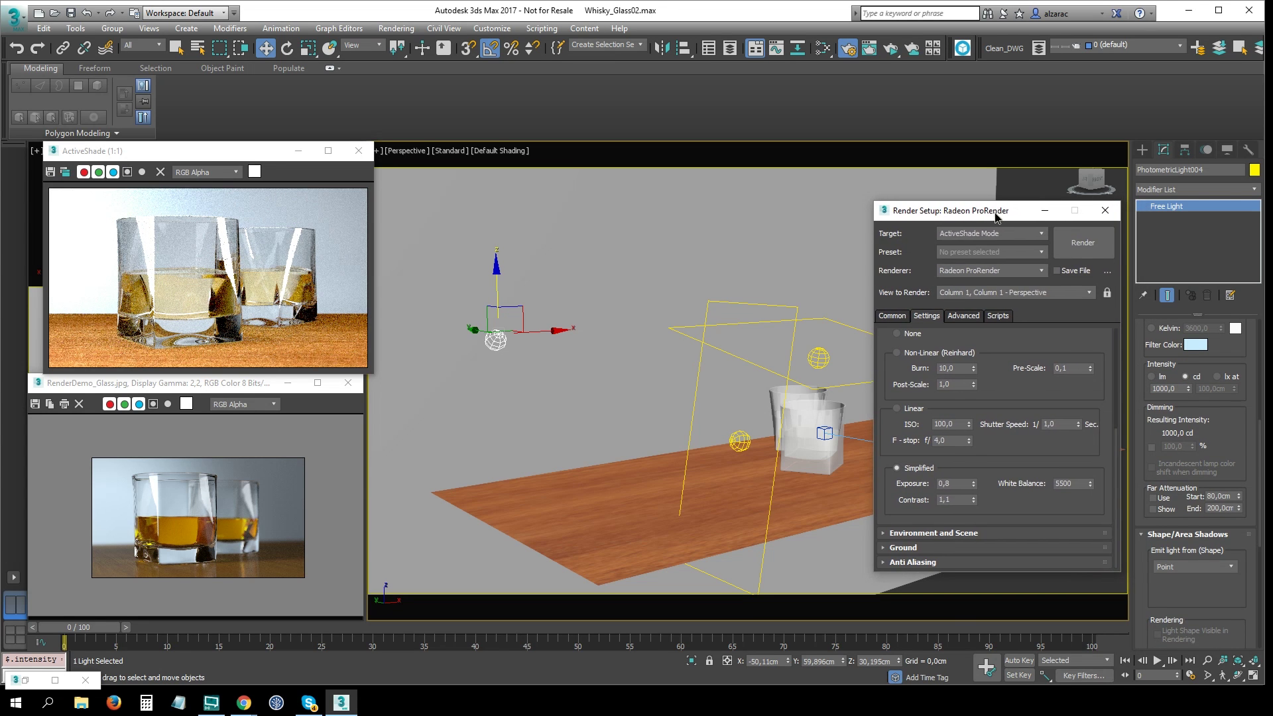
double_click(1159, 390)
type("500")
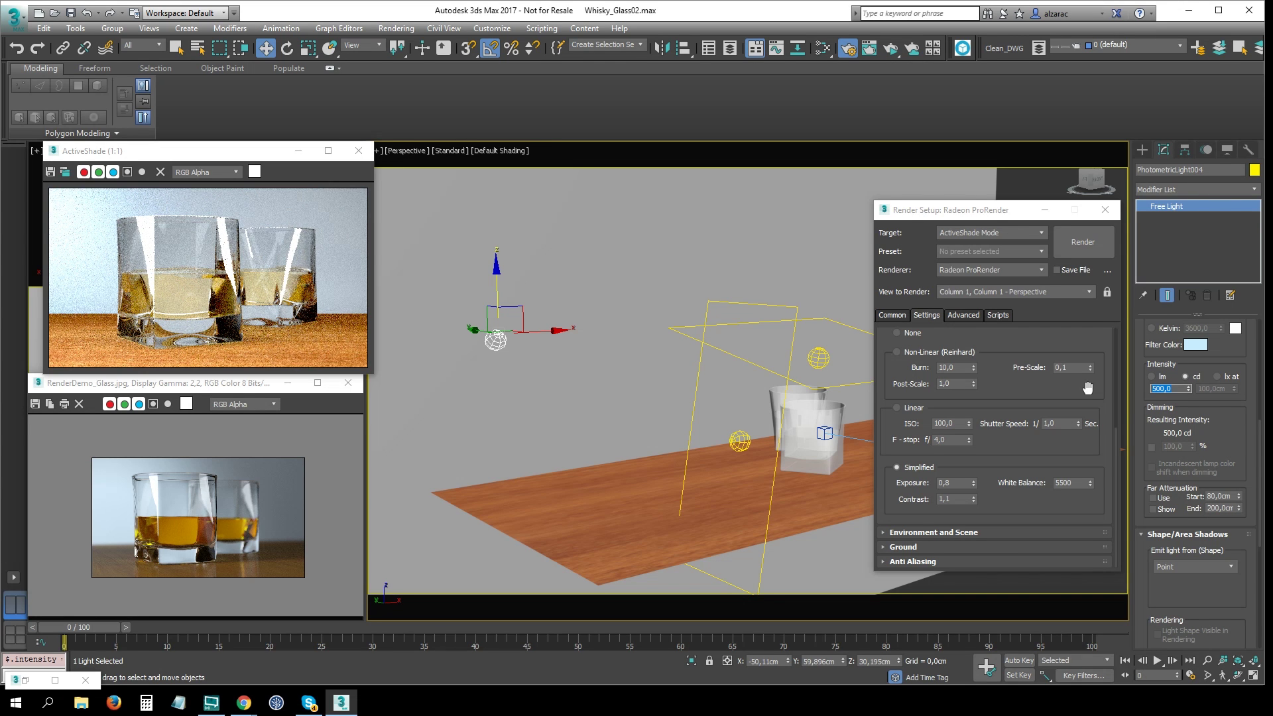
left_click(1243, 409)
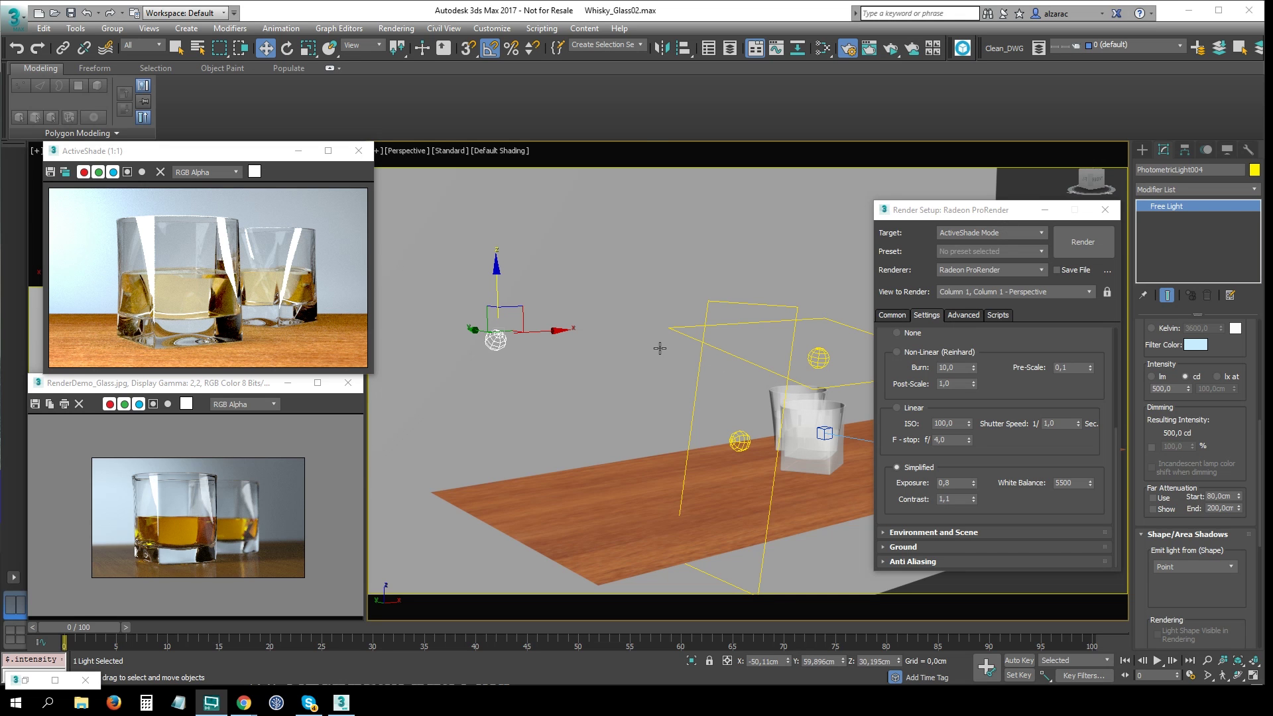
left_click_drag(1184, 389, 1145, 390)
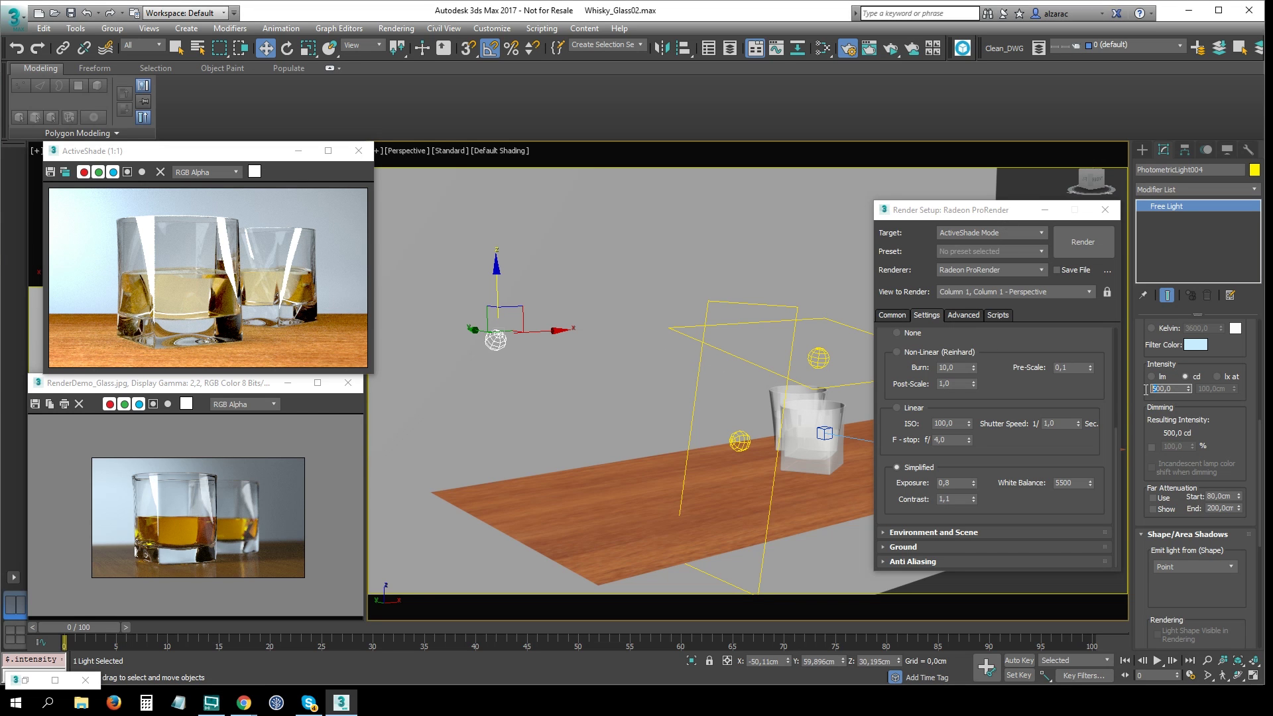
type("430")
type("400")
key("Return")
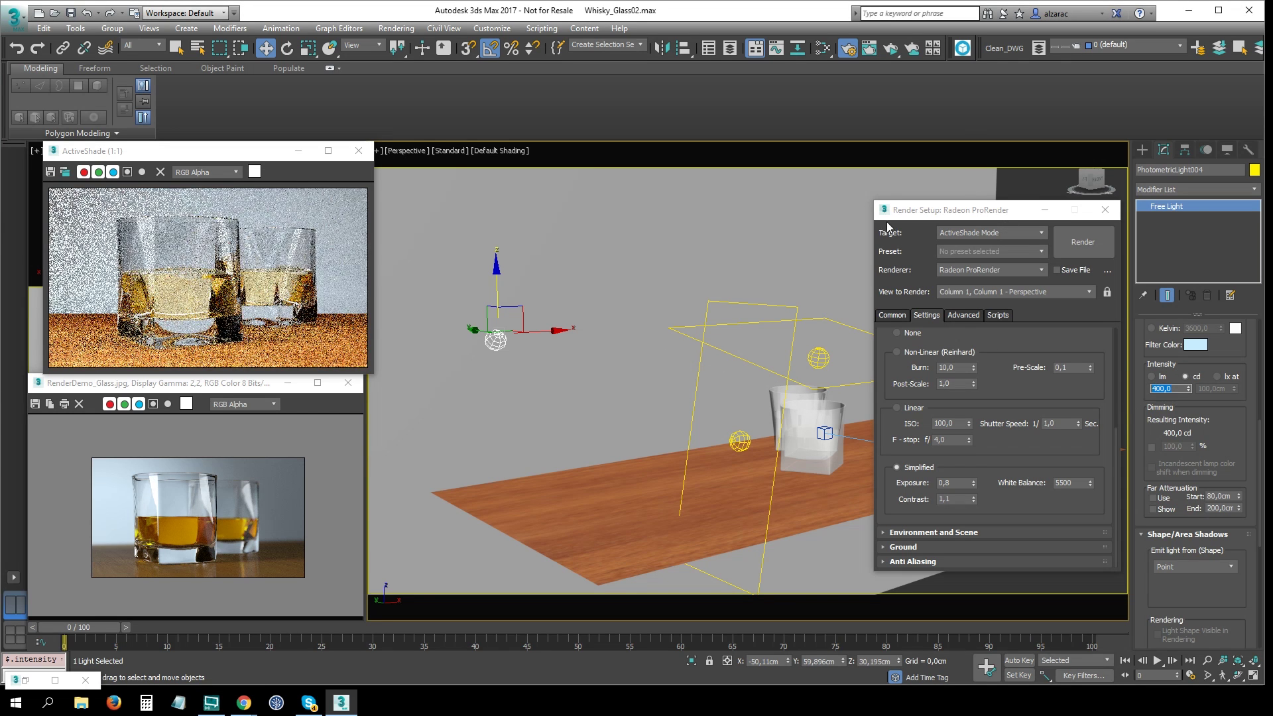
middle_click_drag(608, 348, 620, 339)
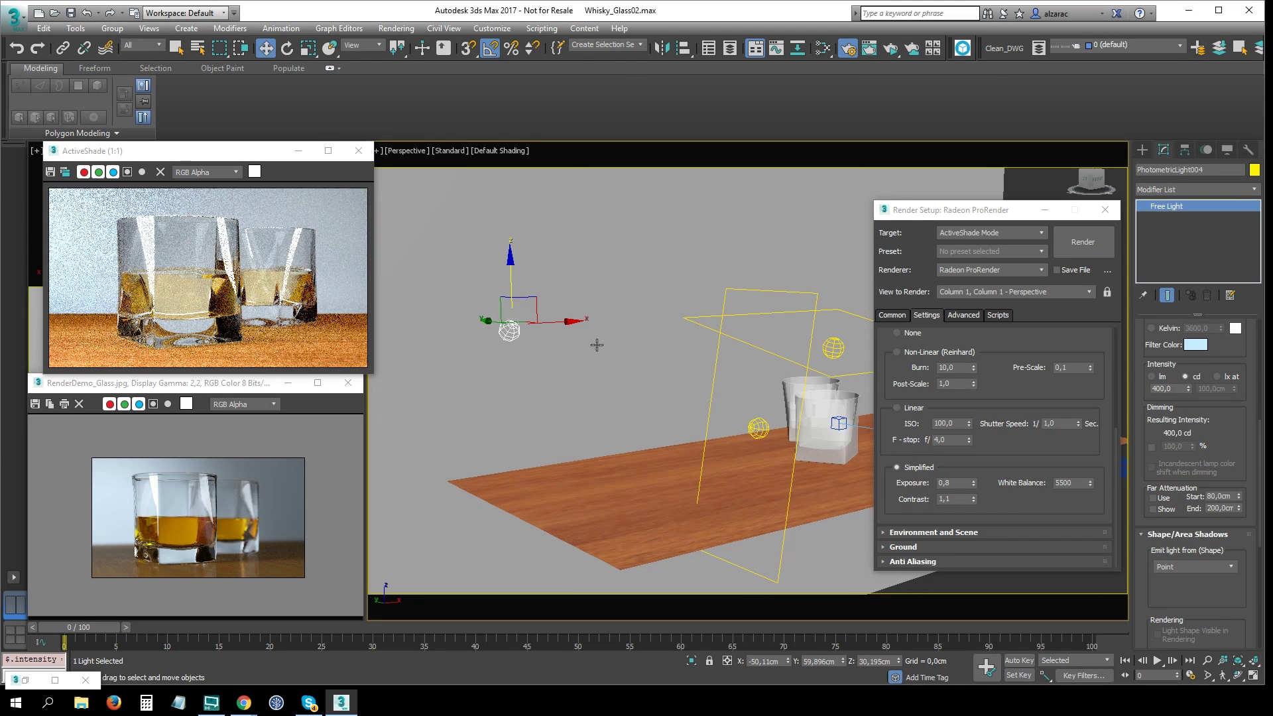
key("m")
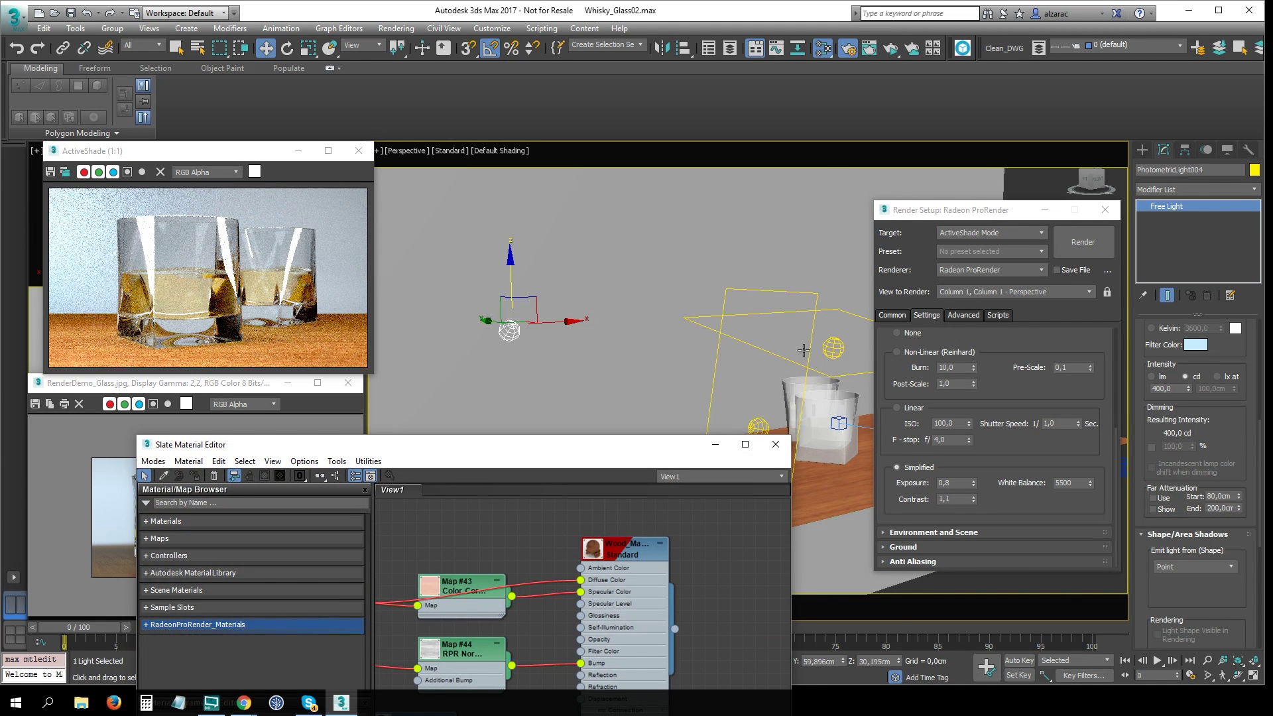
Change Map #34's liquid colour to warm amber RGB 236, 157, 87 (hue 20, saturation 161).
left_click_drag(534, 449, 898, 273)
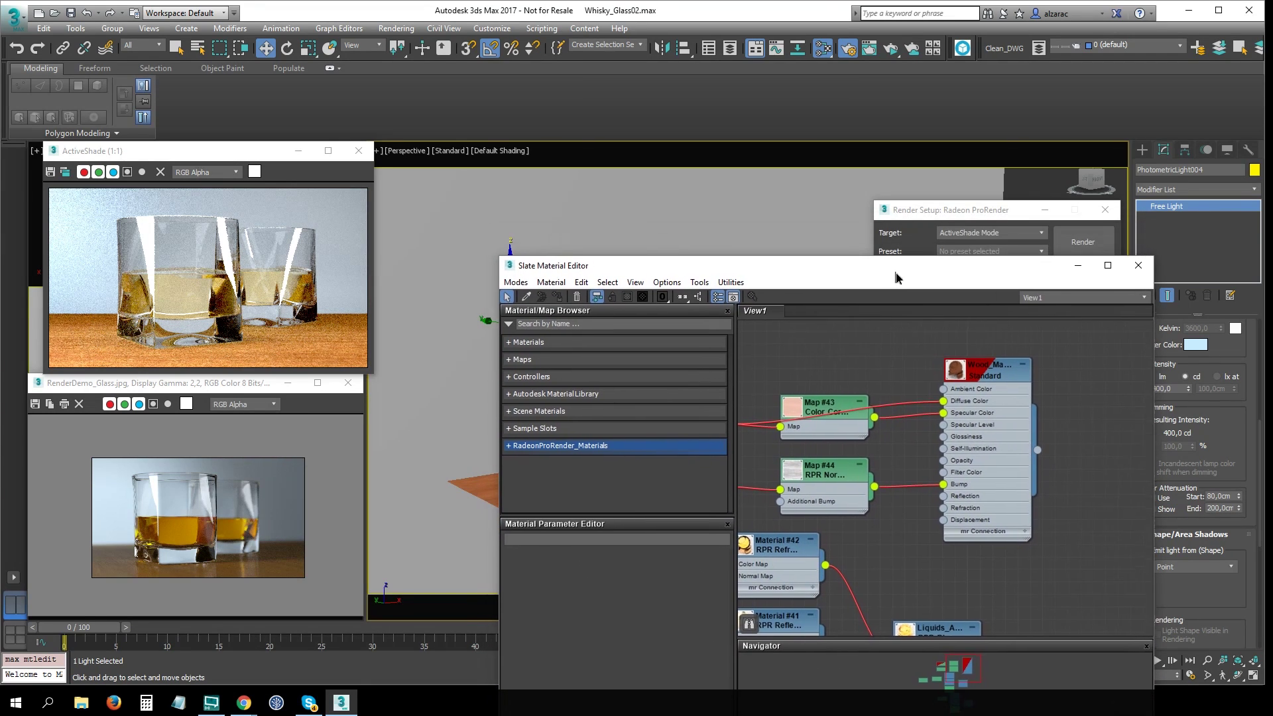
middle_click_drag(898, 390, 1121, 311)
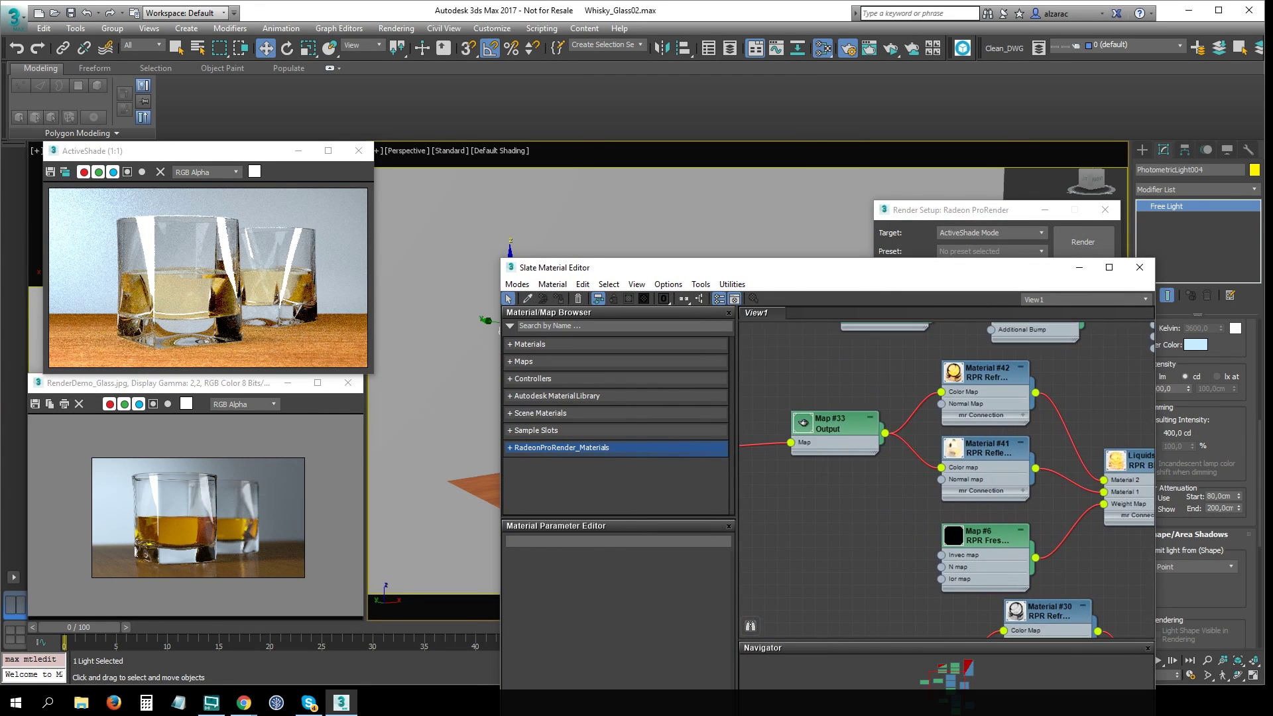
left_click(822, 408)
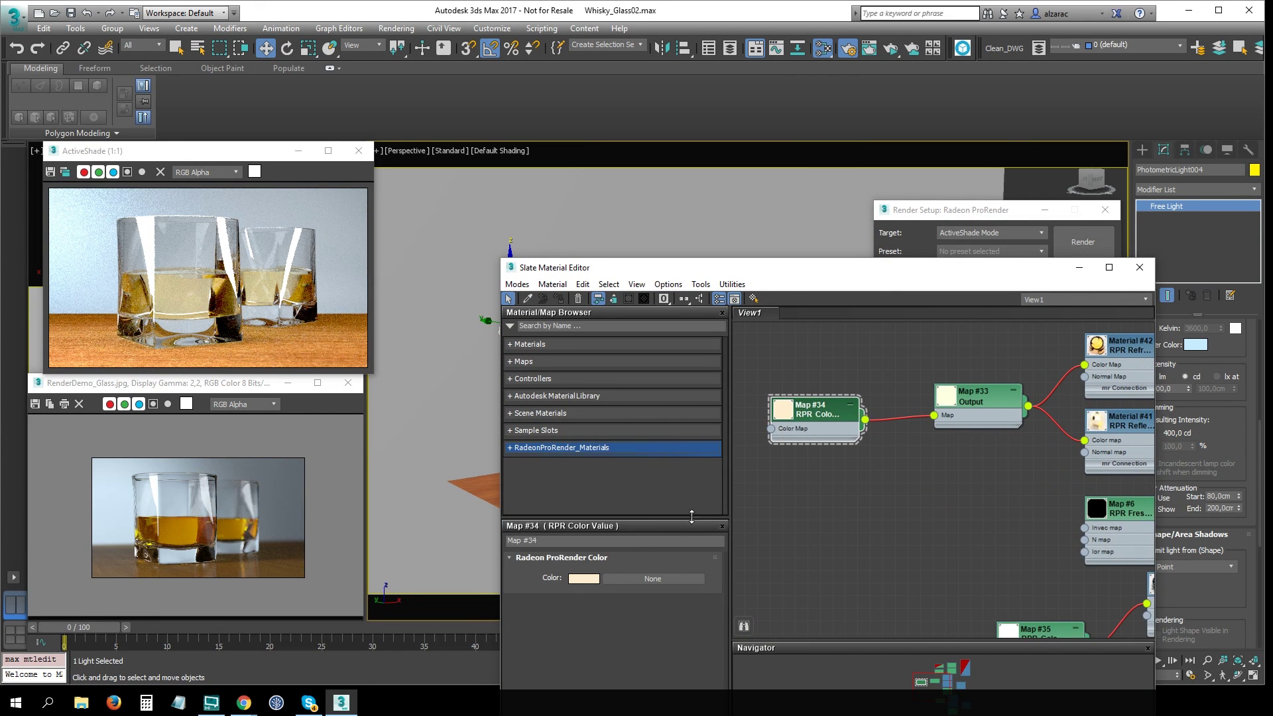
left_click(592, 575)
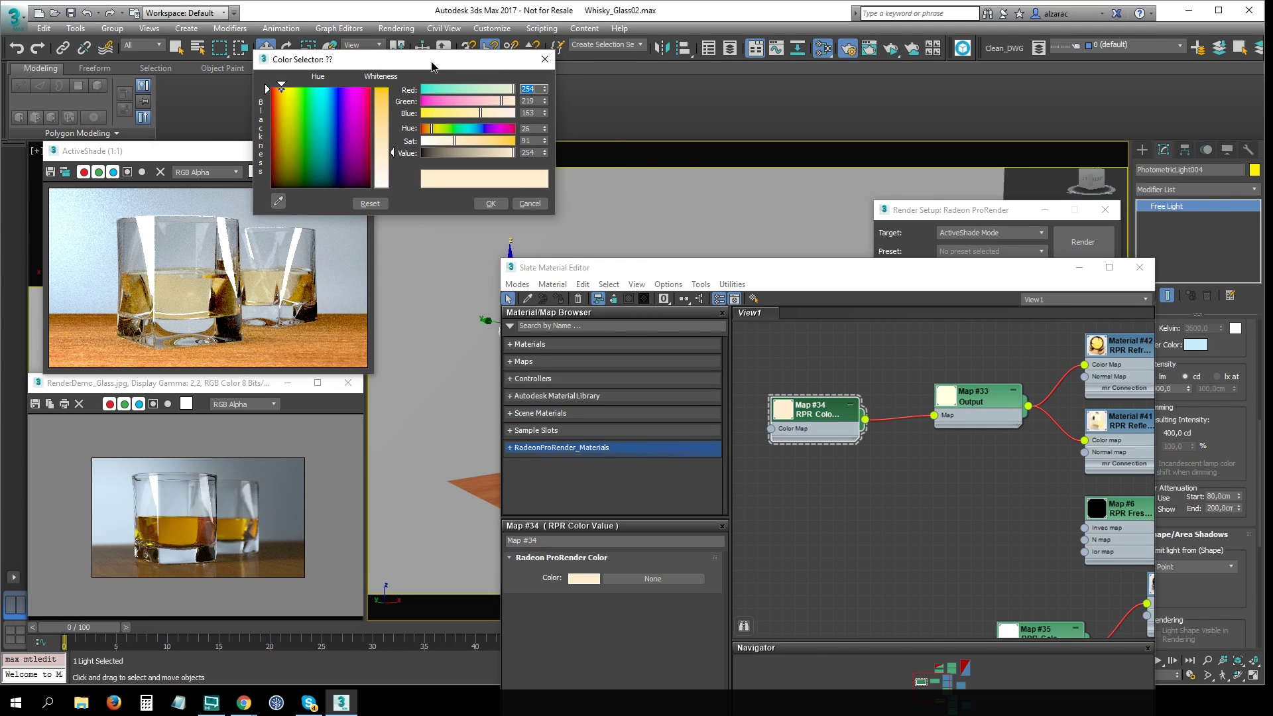
left_click_drag(432, 67, 595, 150)
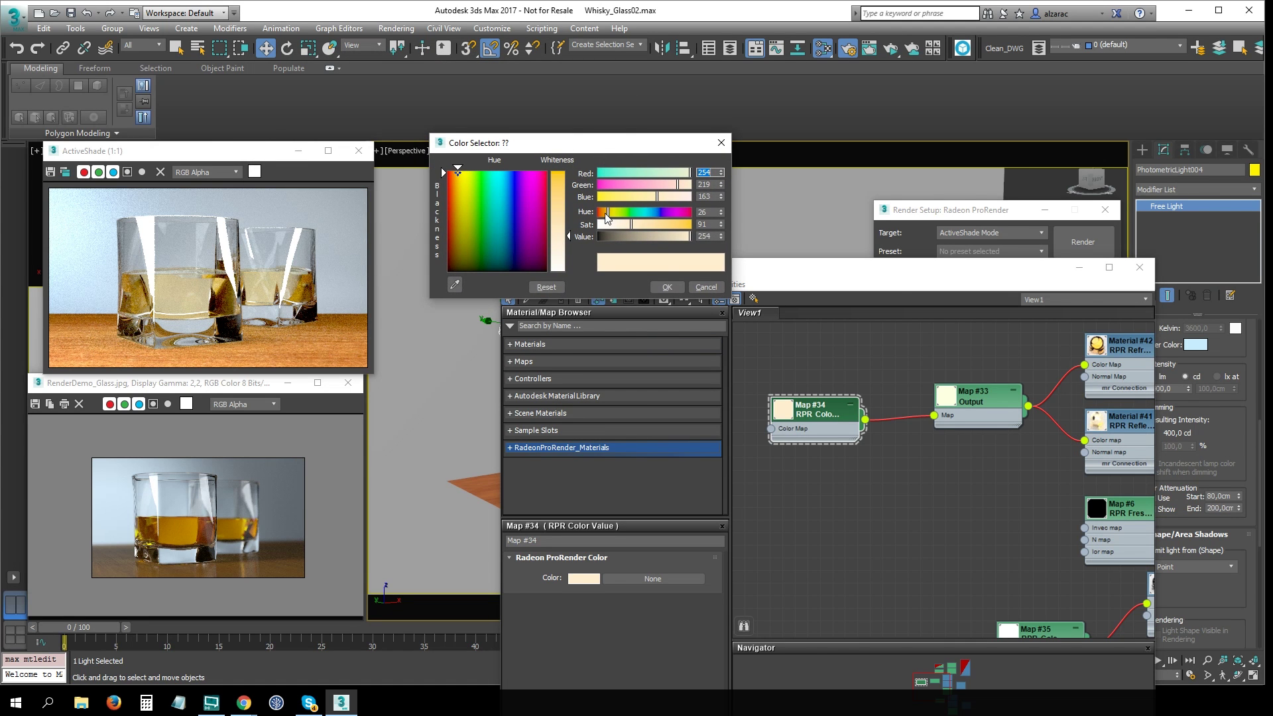
left_click_drag(605, 215, 653, 222)
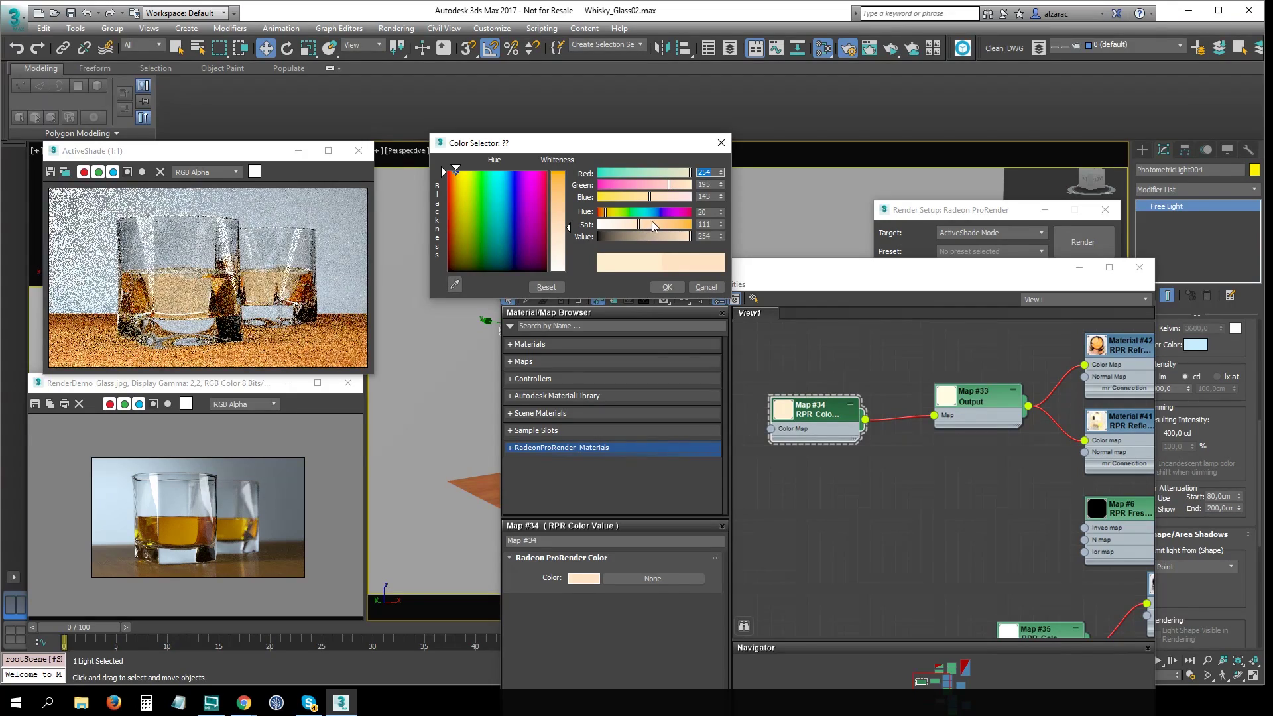
left_click(646, 225)
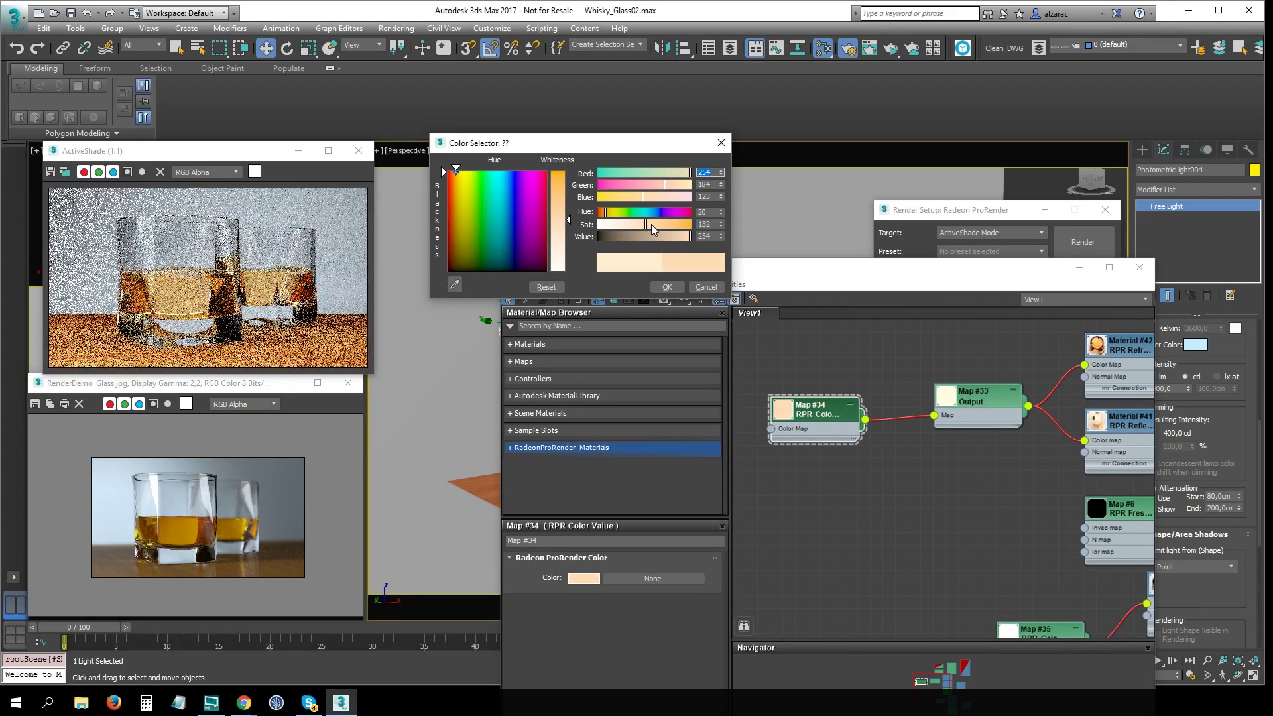
left_click_drag(651, 224, 683, 238)
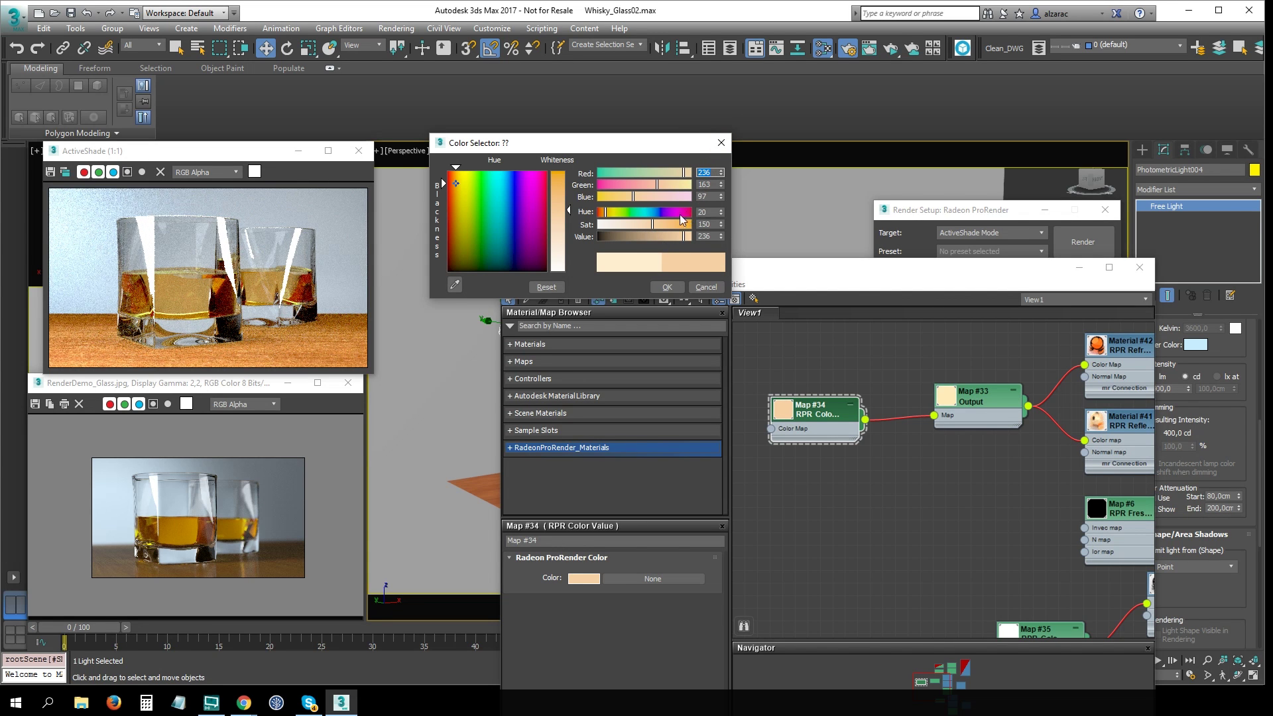
left_click_drag(656, 224, 659, 225)
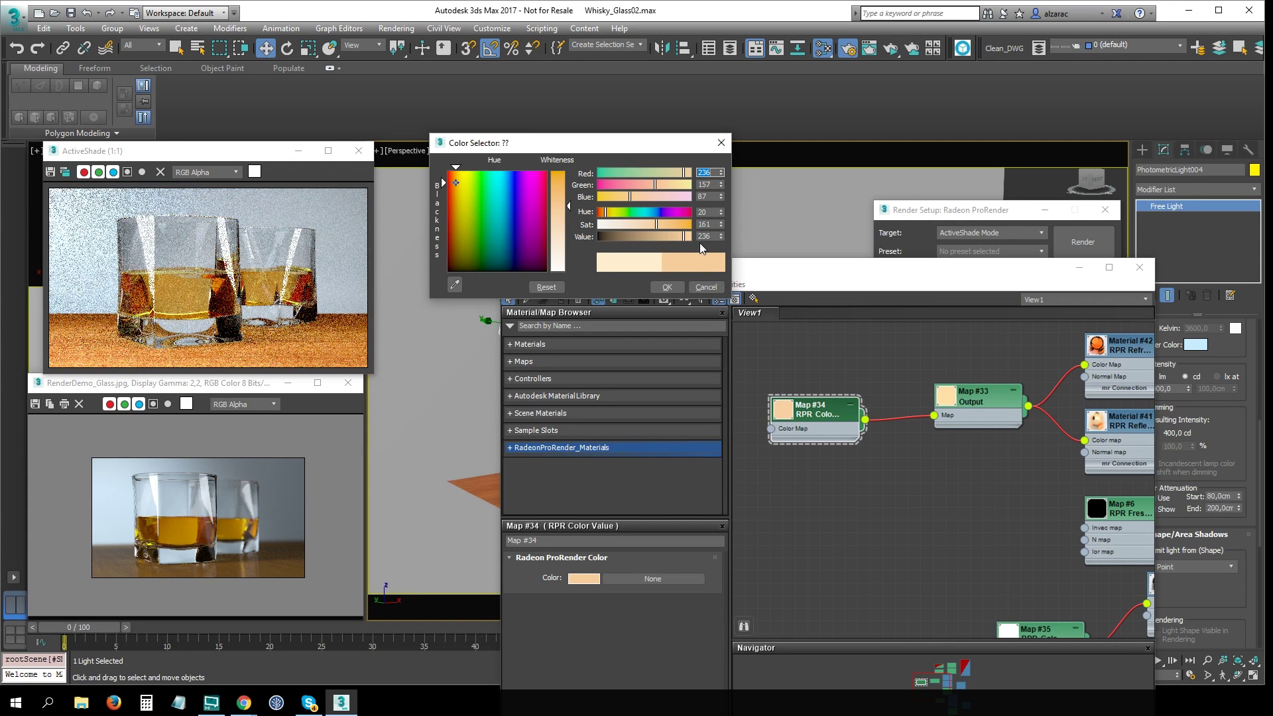
left_click(669, 287)
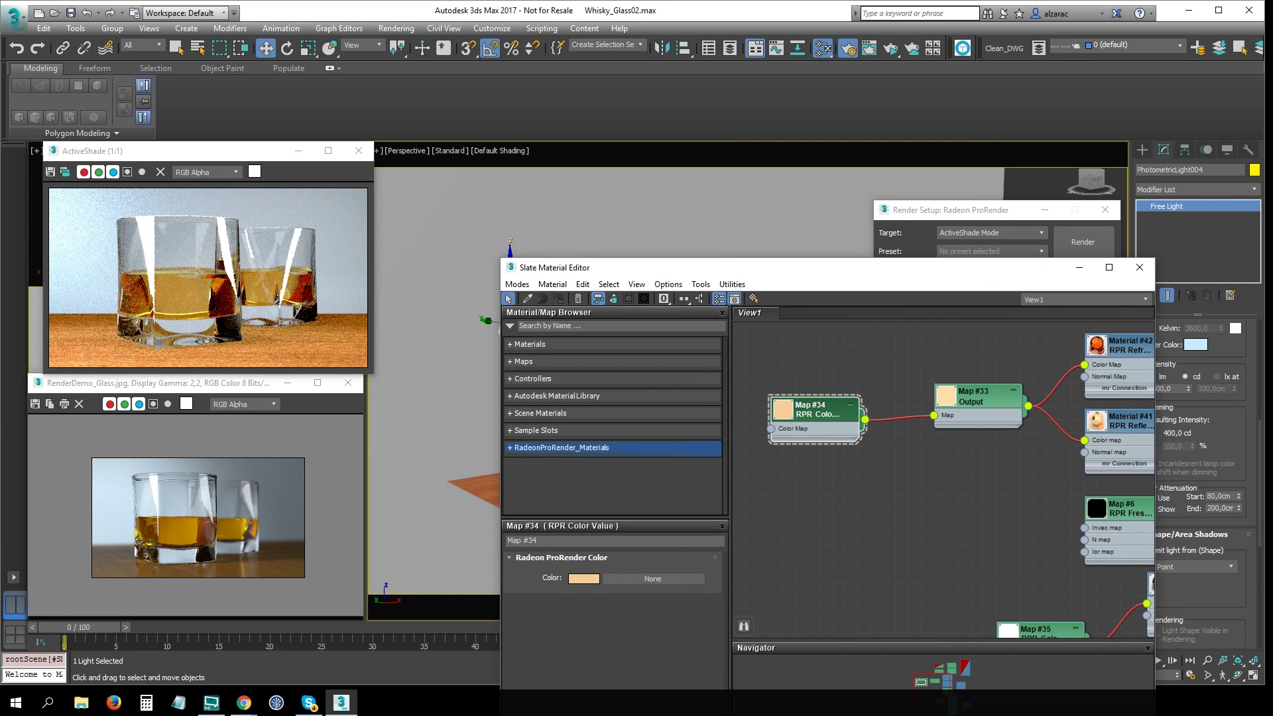
middle_click_drag(928, 498, 926, 510)
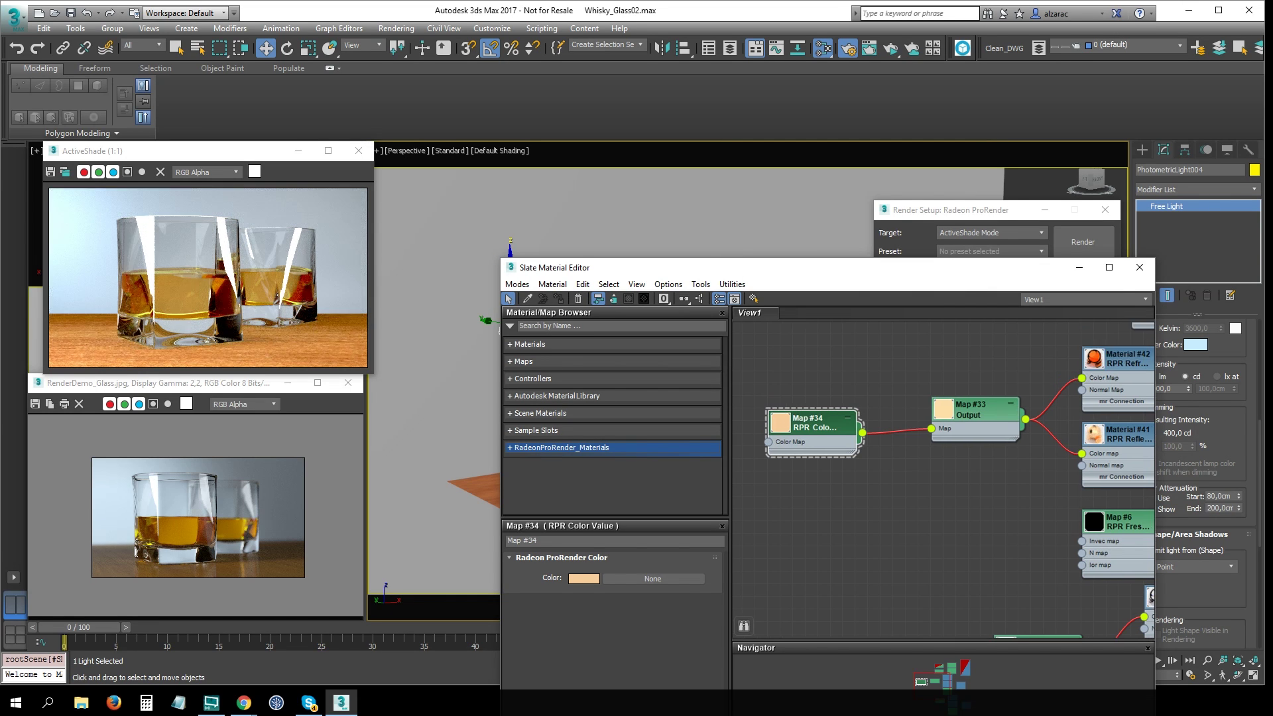
Close the Slate Material Editor, select PhysCamera001 and enable its depth of field.
left_click(1140, 268)
middle_click_drag(583, 312, 616, 375, "alt")
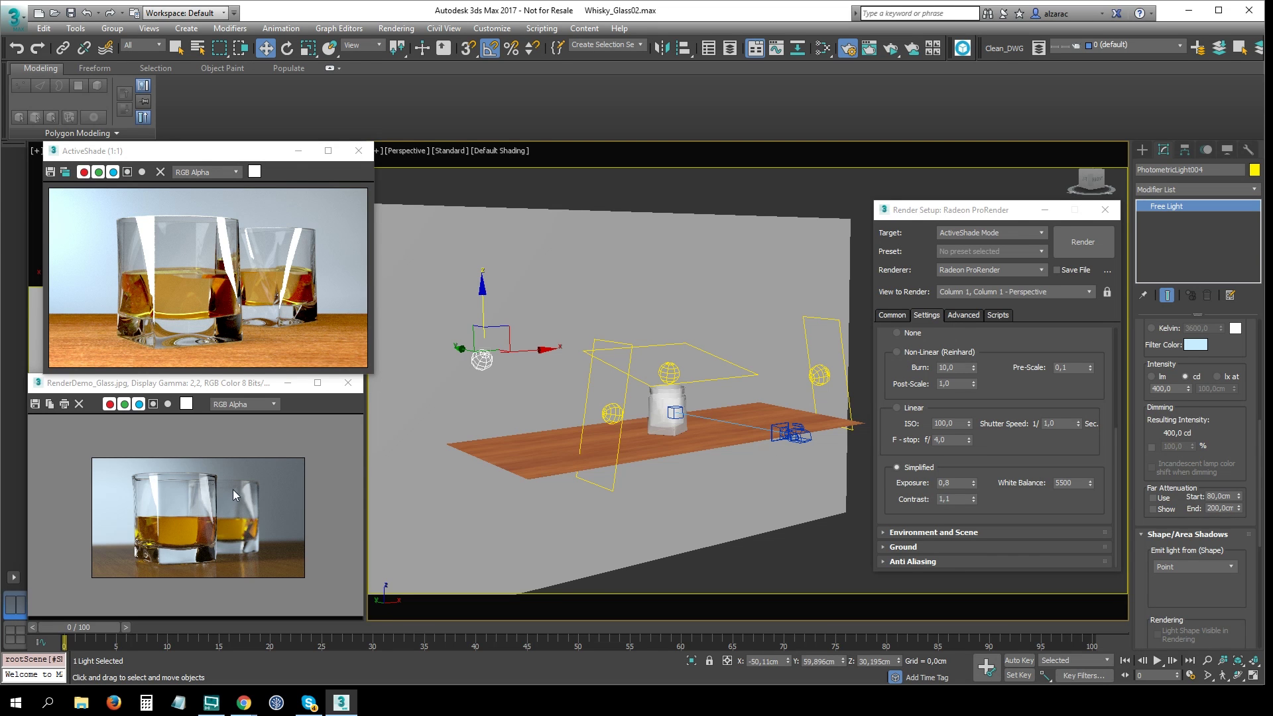
scroll(630, 351, "up", 3)
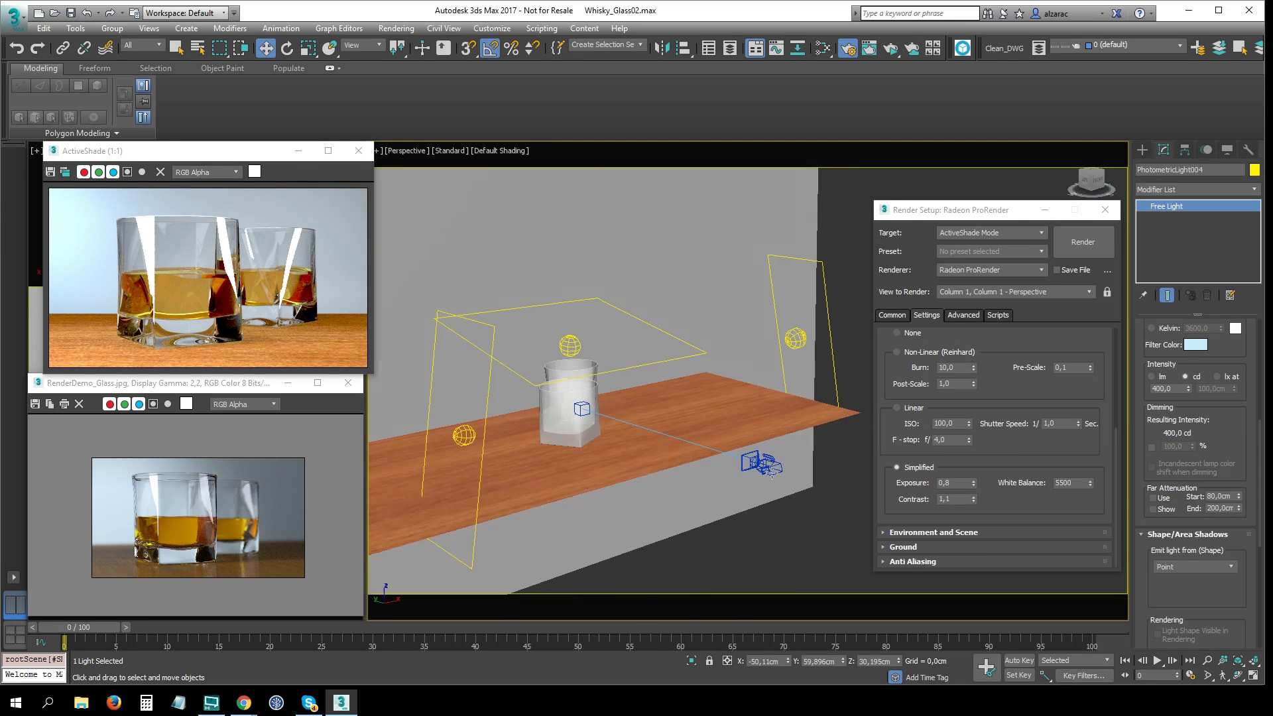
middle_click_drag(630, 352, 801, 495, "alt")
left_click(769, 459)
left_click(828, 539)
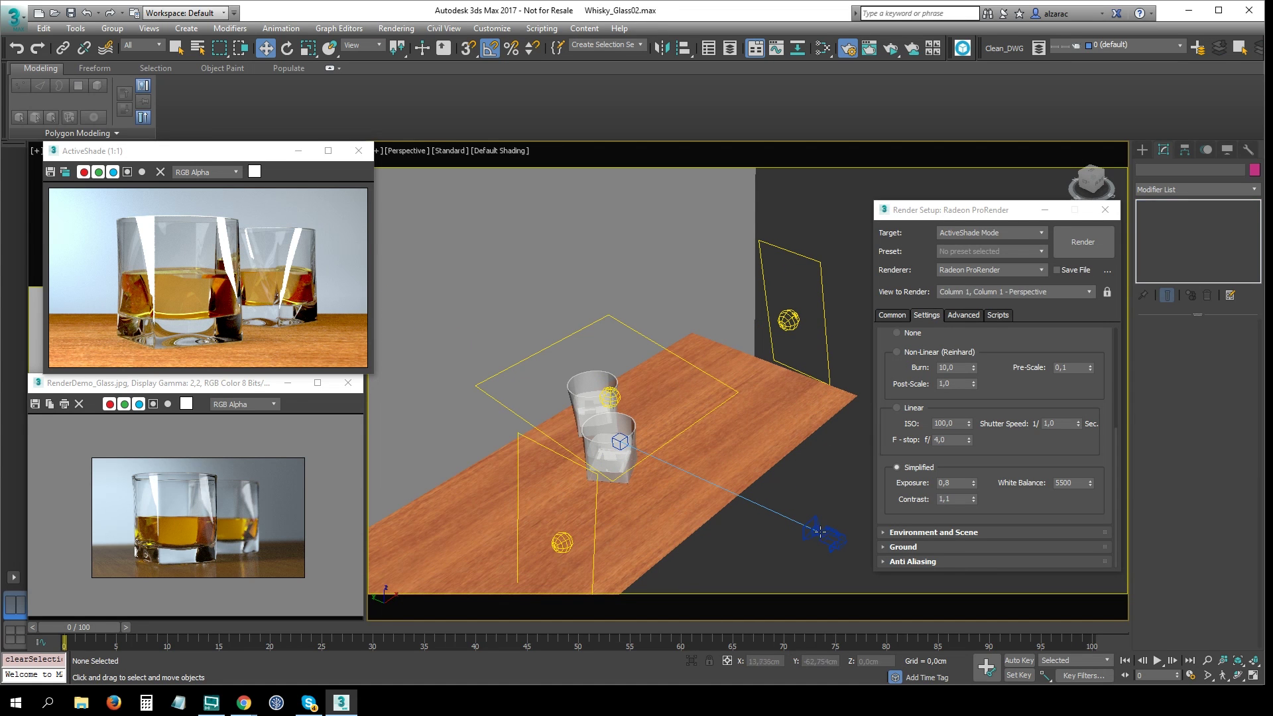
middle_click_drag(828, 539, 826, 464, "alt")
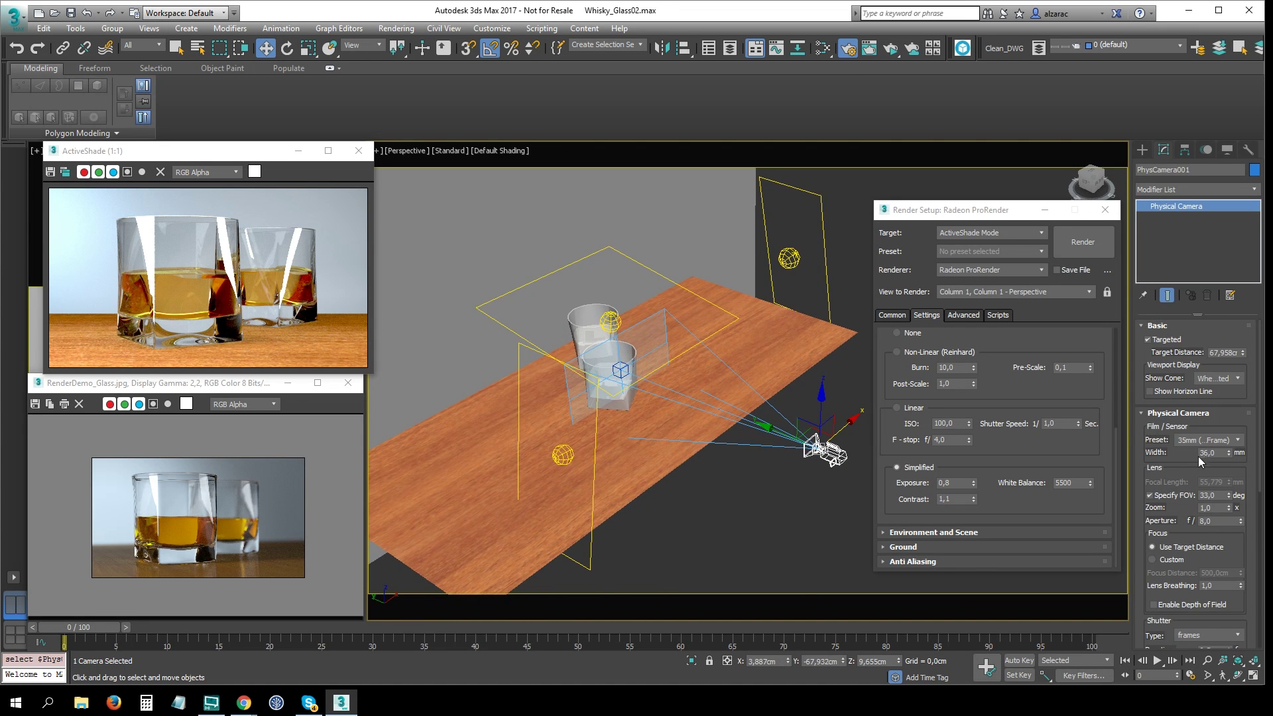
scroll(1151, 471, "down", 2)
left_click(1166, 569)
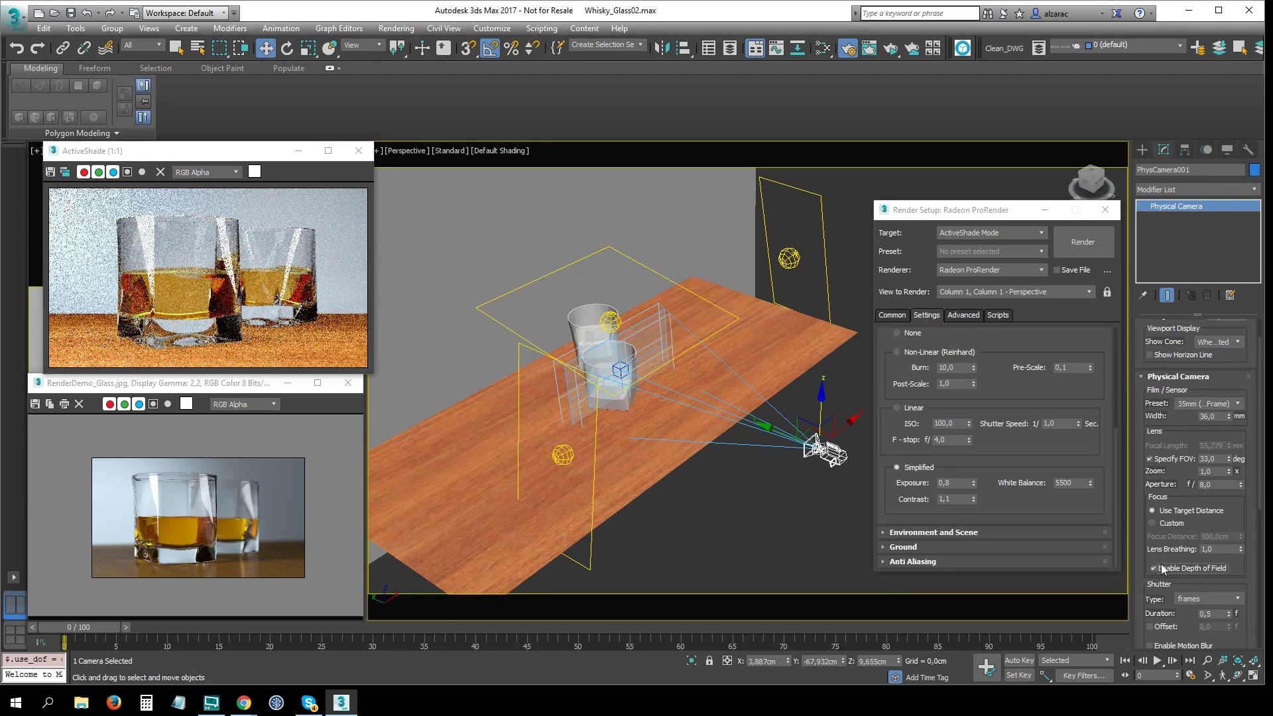
Frame the scene in top view, set camera aperture to f/2 and raise zoom to 3.81.
middle_click_drag(697, 348, 699, 353)
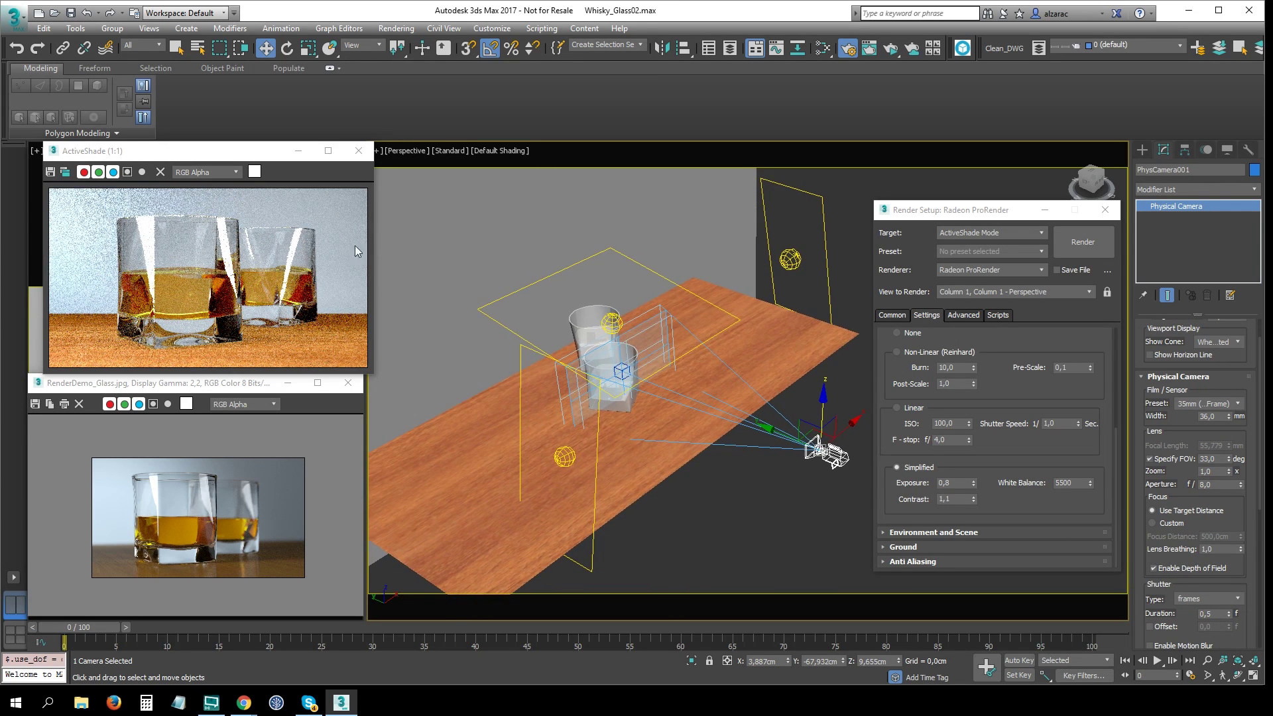
key("t")
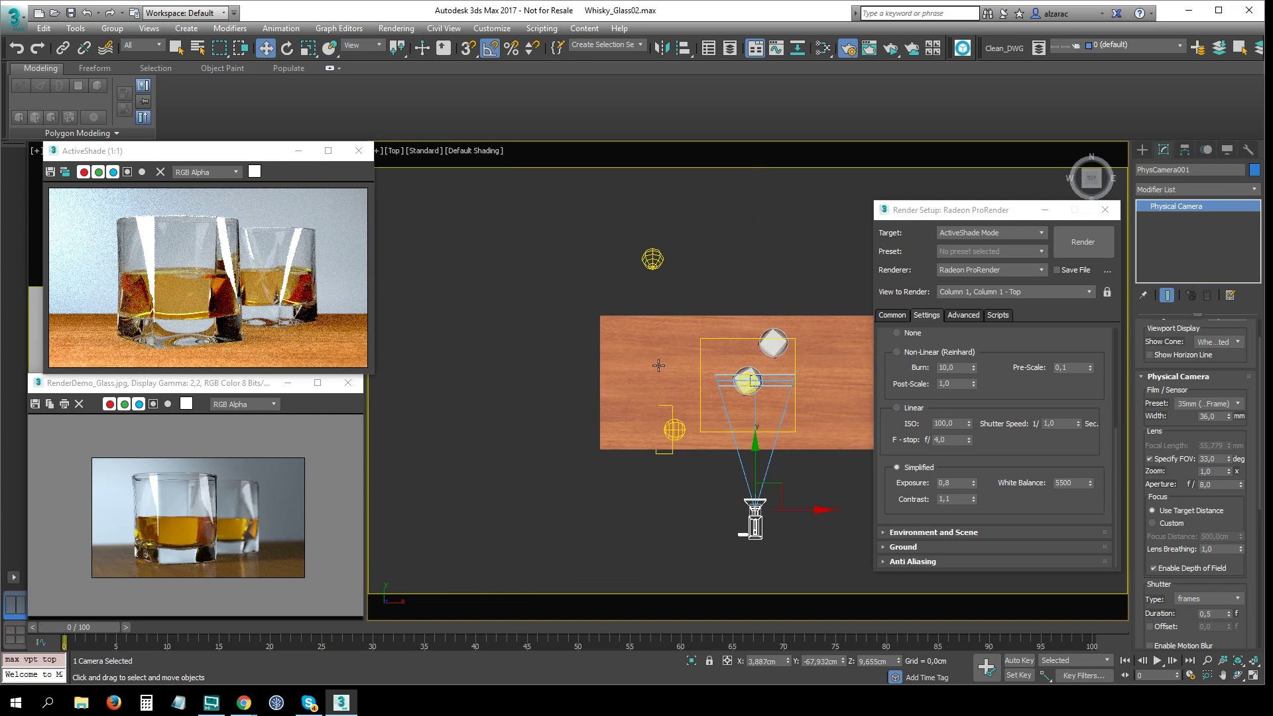
key("z")
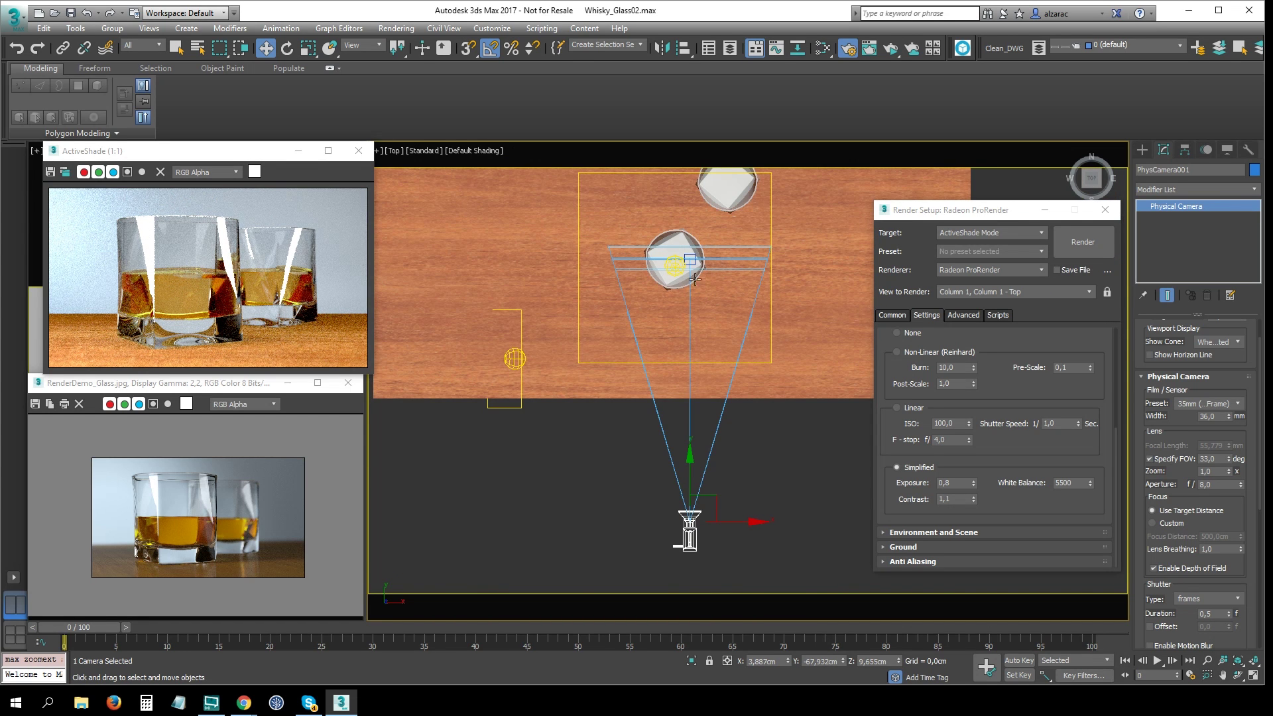
double_click(1222, 485)
type("2")
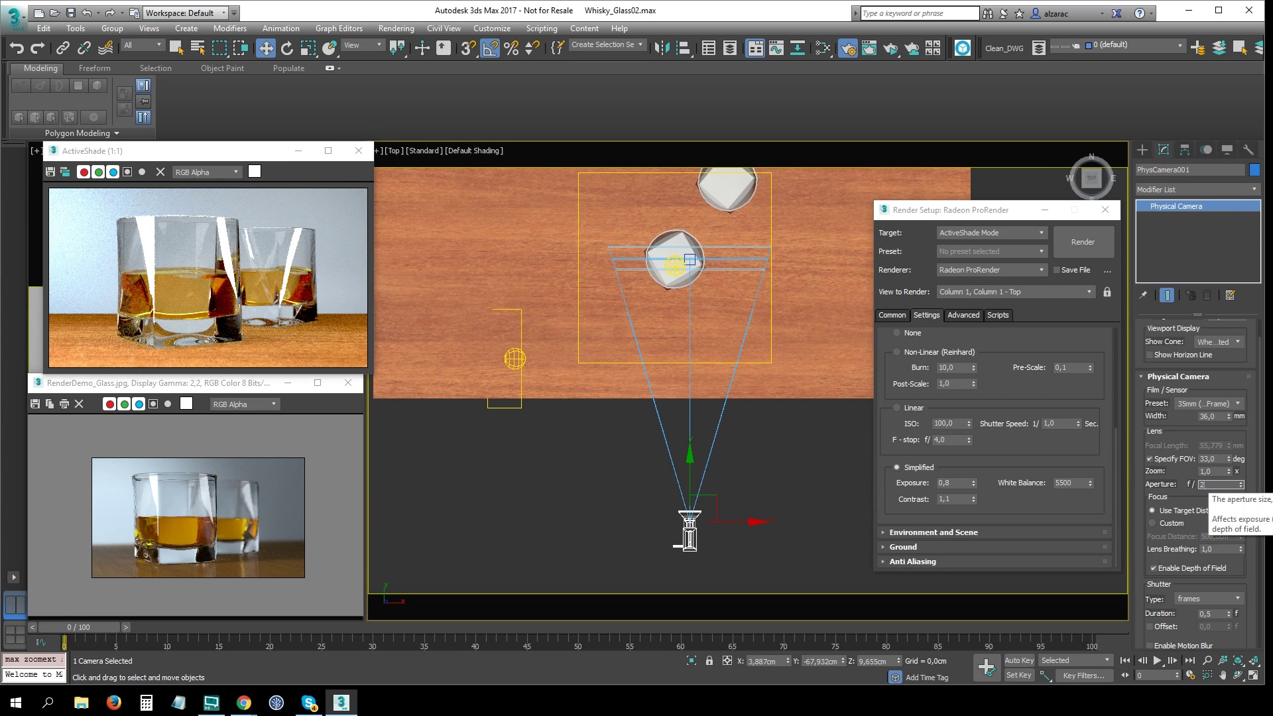
key("Return")
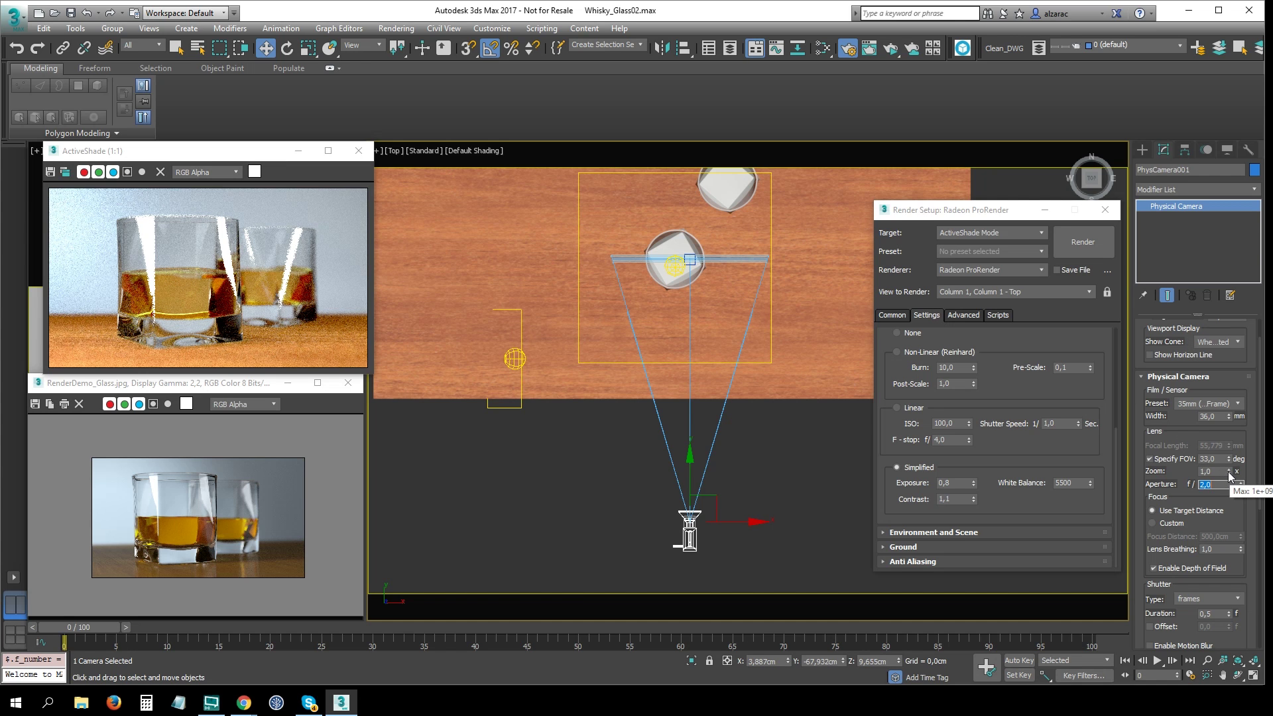
left_click_drag(1230, 474, 1246, 294)
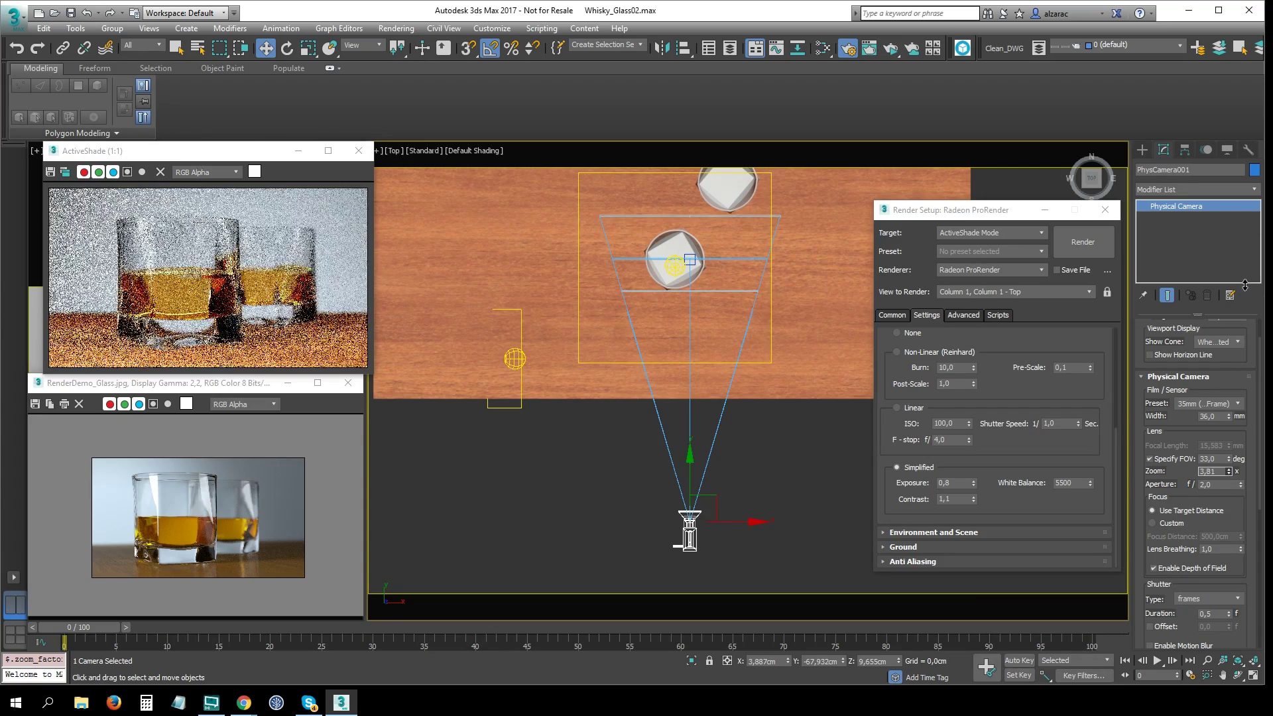
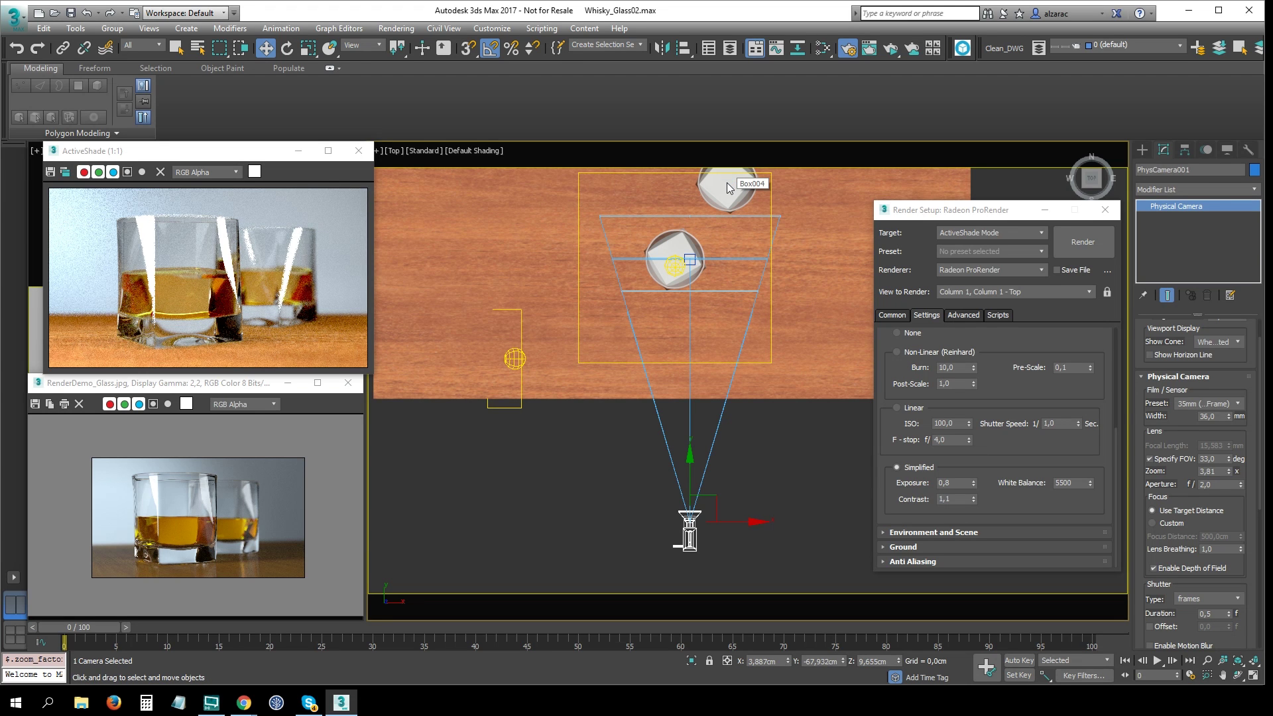
Frame the glasses, table and camera in Perspective, and show the glass material's Slate node graph.
middle_click_drag(662, 398, 683, 343, "alt")
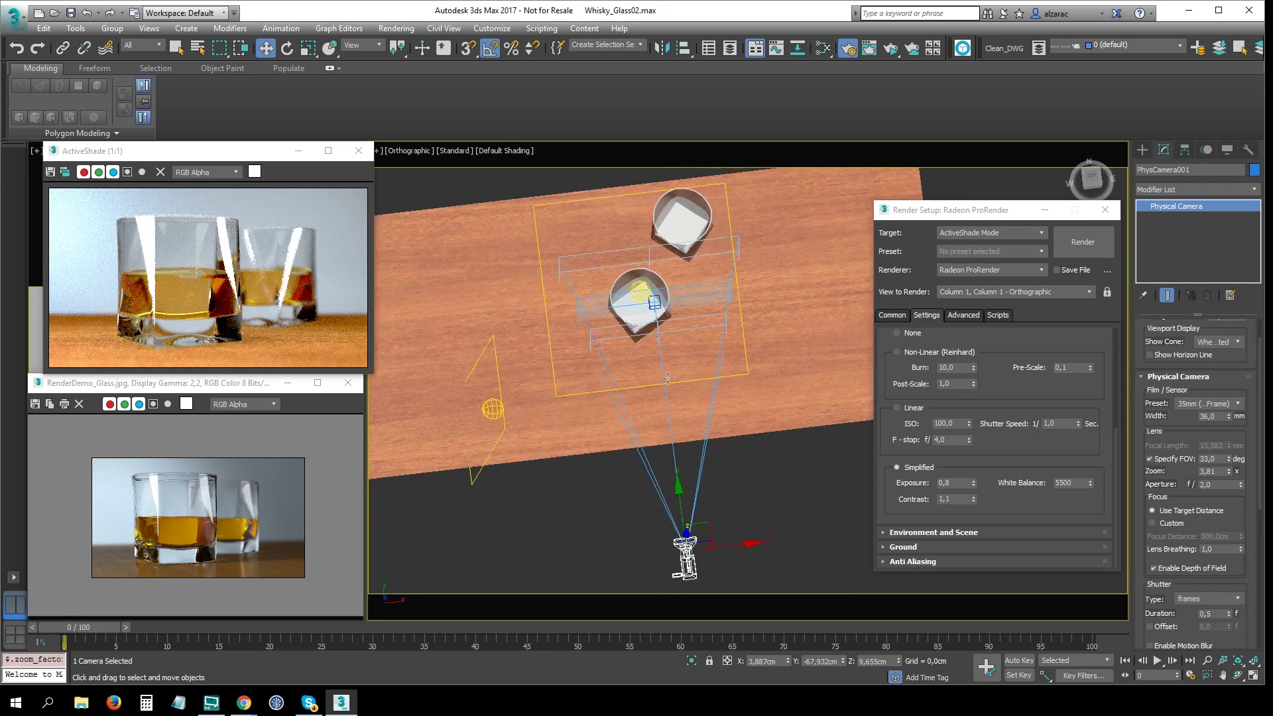
key("p")
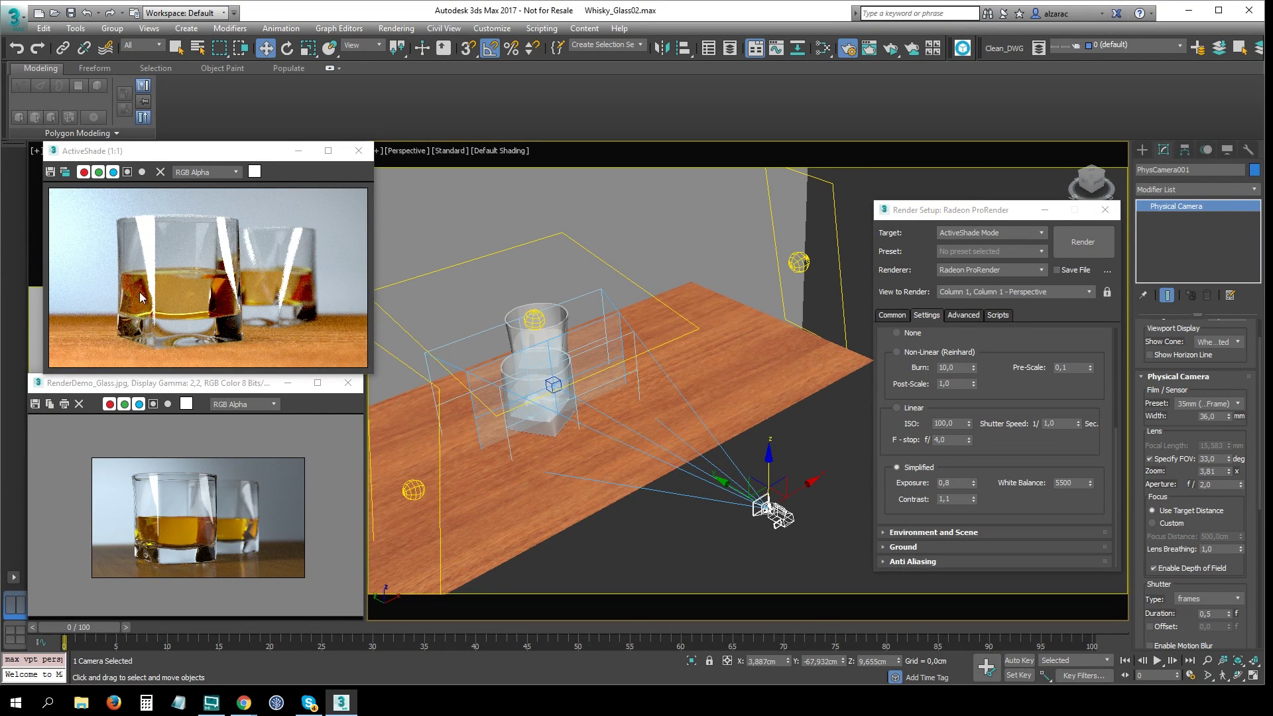
middle_click_drag(701, 382, 723, 370)
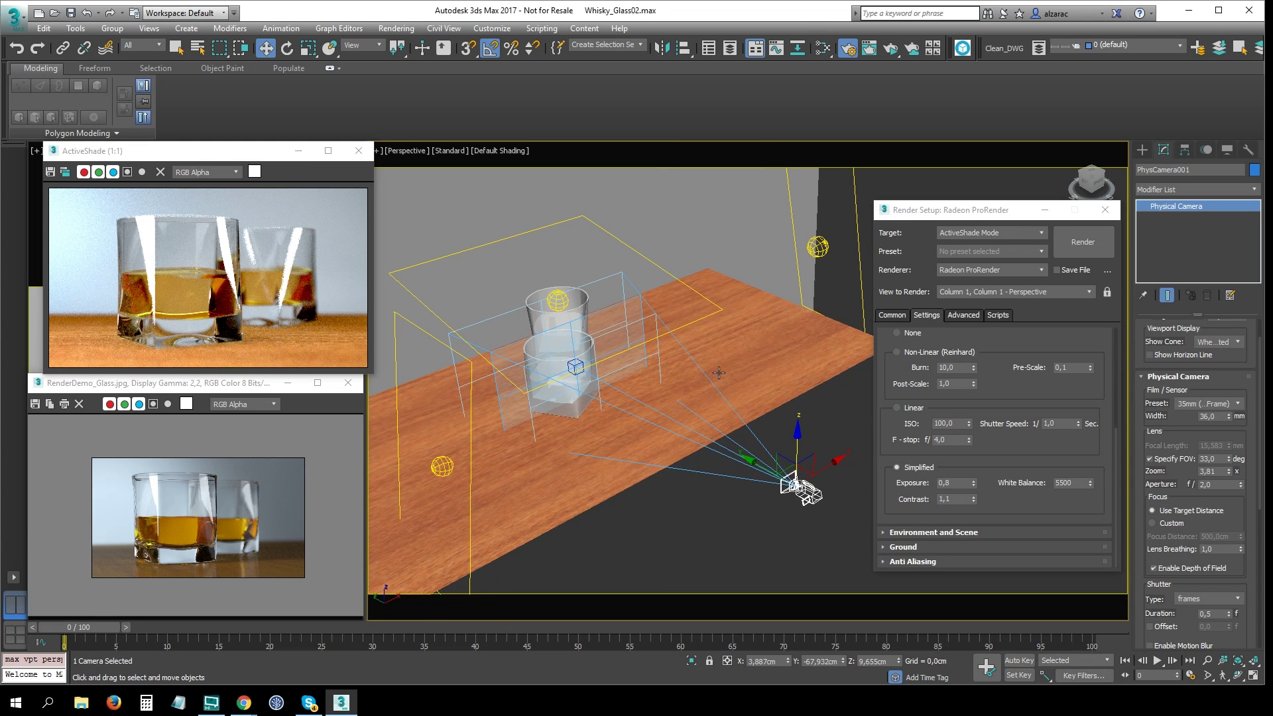
key("m")
mouse_move(935, 489)
middle_mouse_down()
mouse_move(936, 441)
mouse_move(812, 415)
middle_mouse_up()
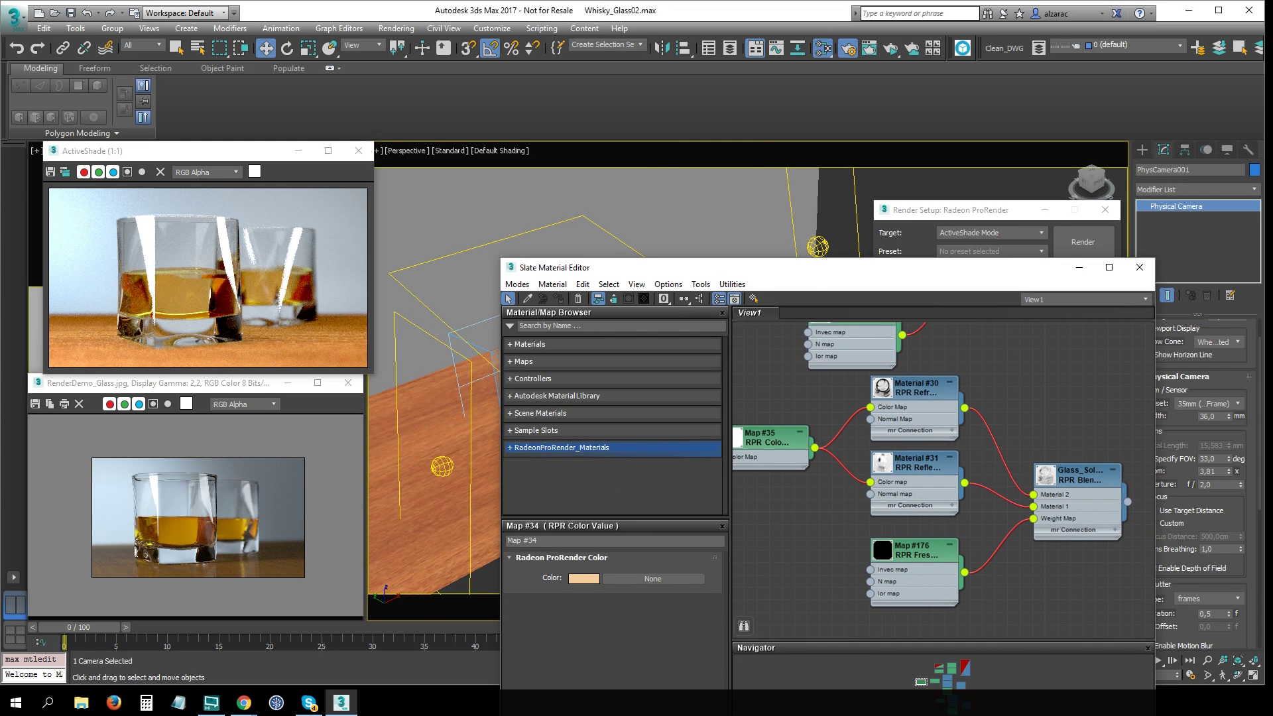
Set Material #30's refraction IOR from 1,52 to 1,55.
double_click(915, 387)
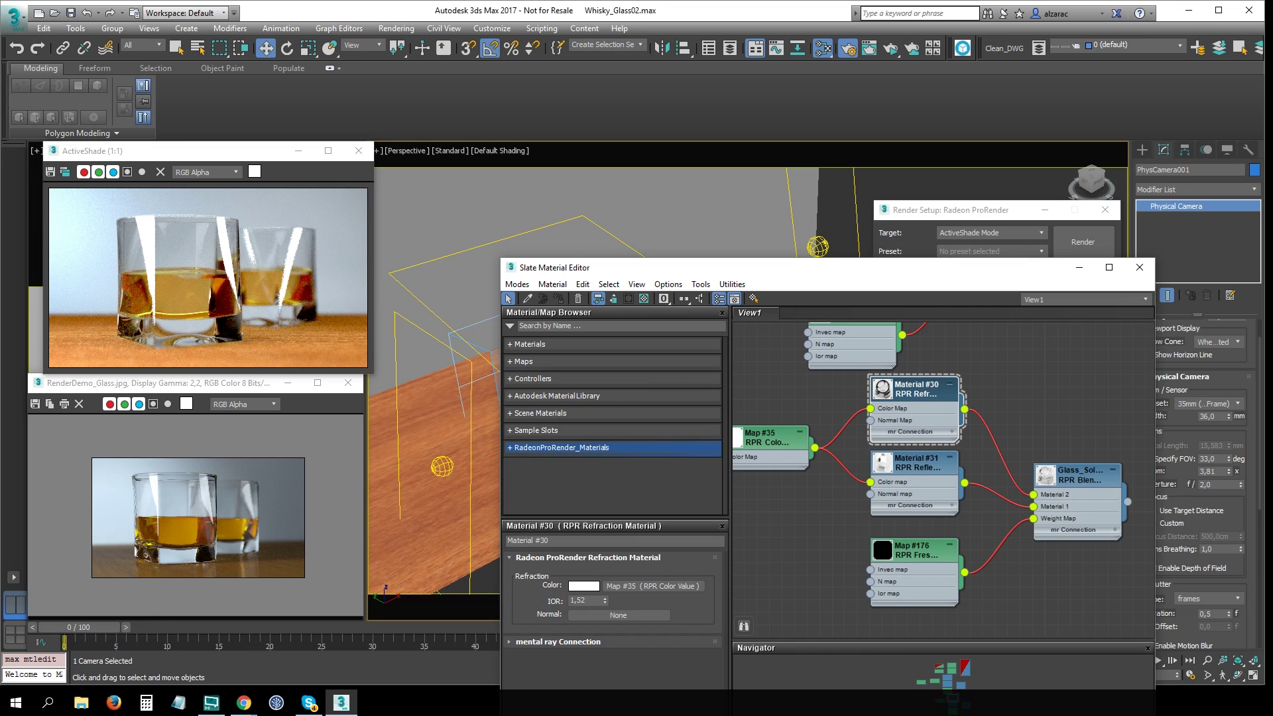
double_click(581, 600)
type("1,33")
key("Return")
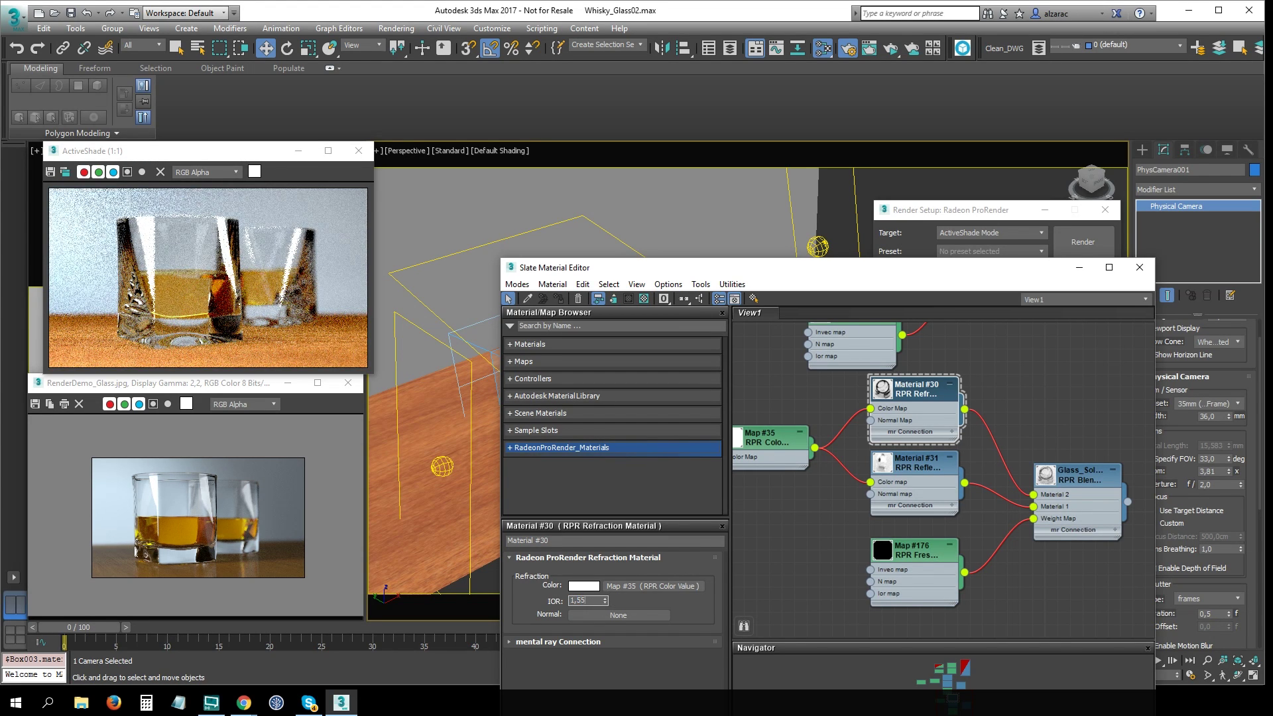
key("Return")
Set Map #176's Fresnel IOR to 1,55 and close the Slate Material Editor.
left_click(915, 550)
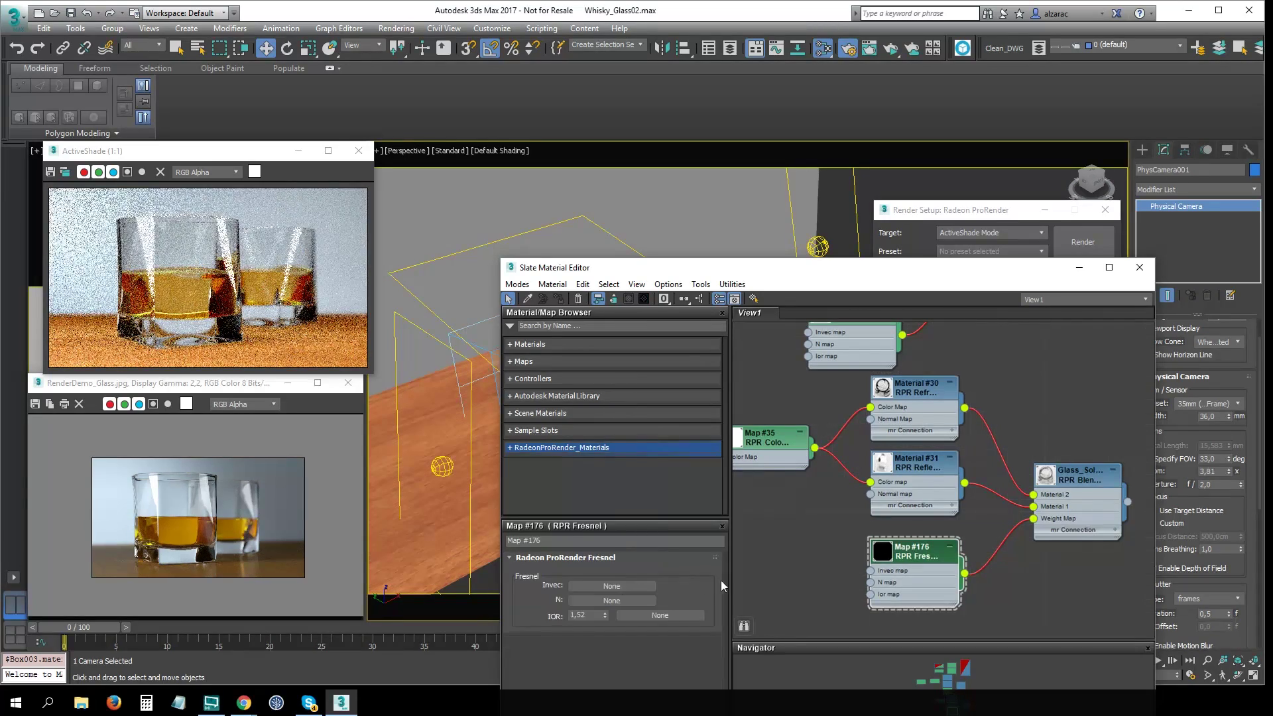
double_click(597, 615)
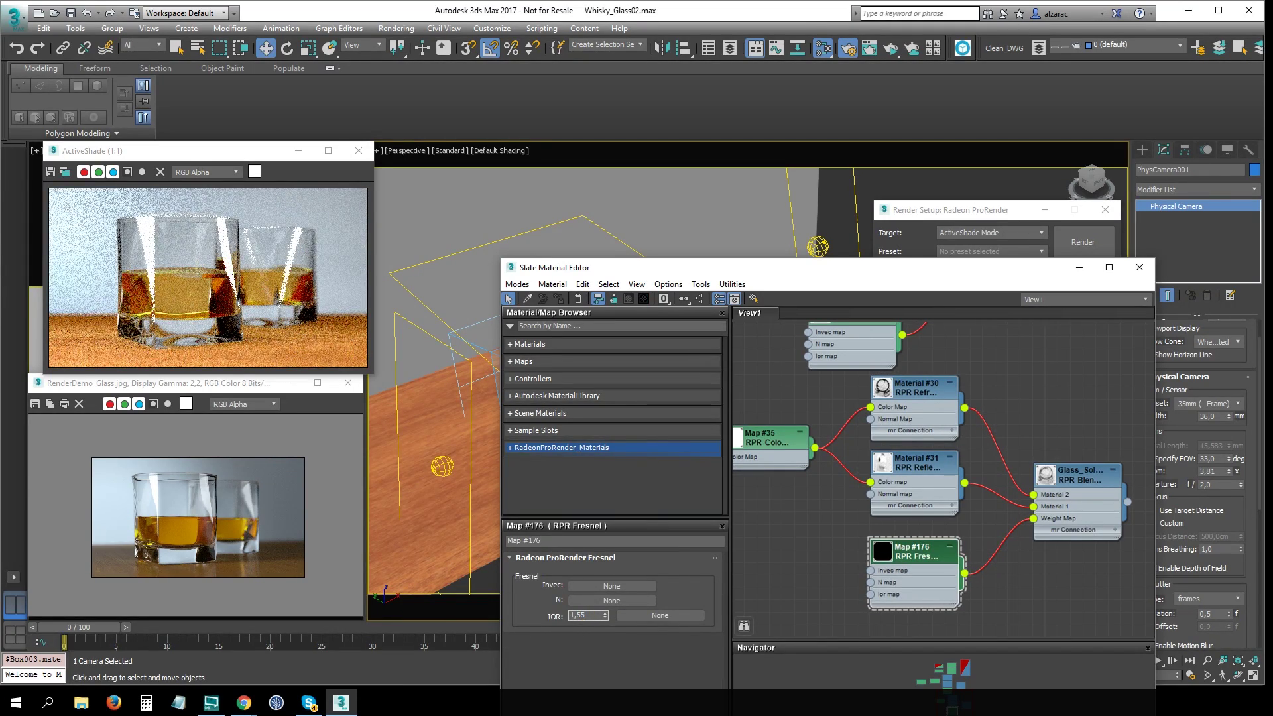
key("Return")
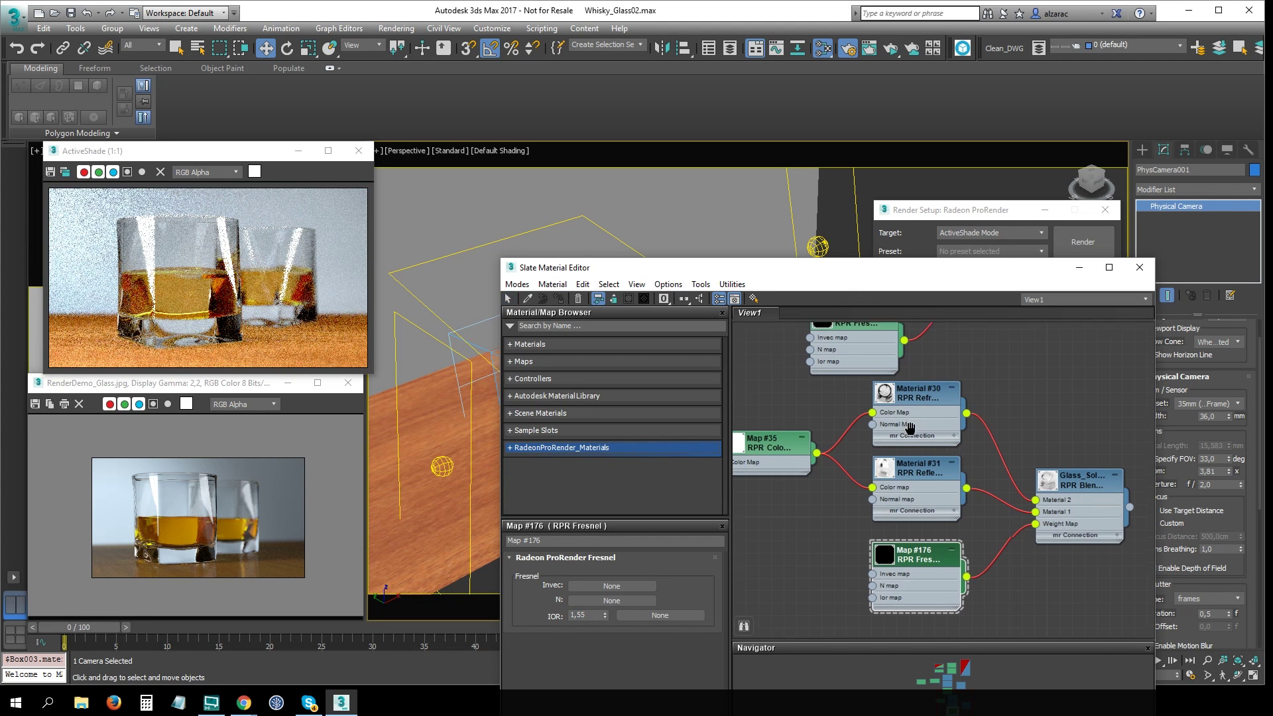
middle_click_drag(902, 439, 955, 637)
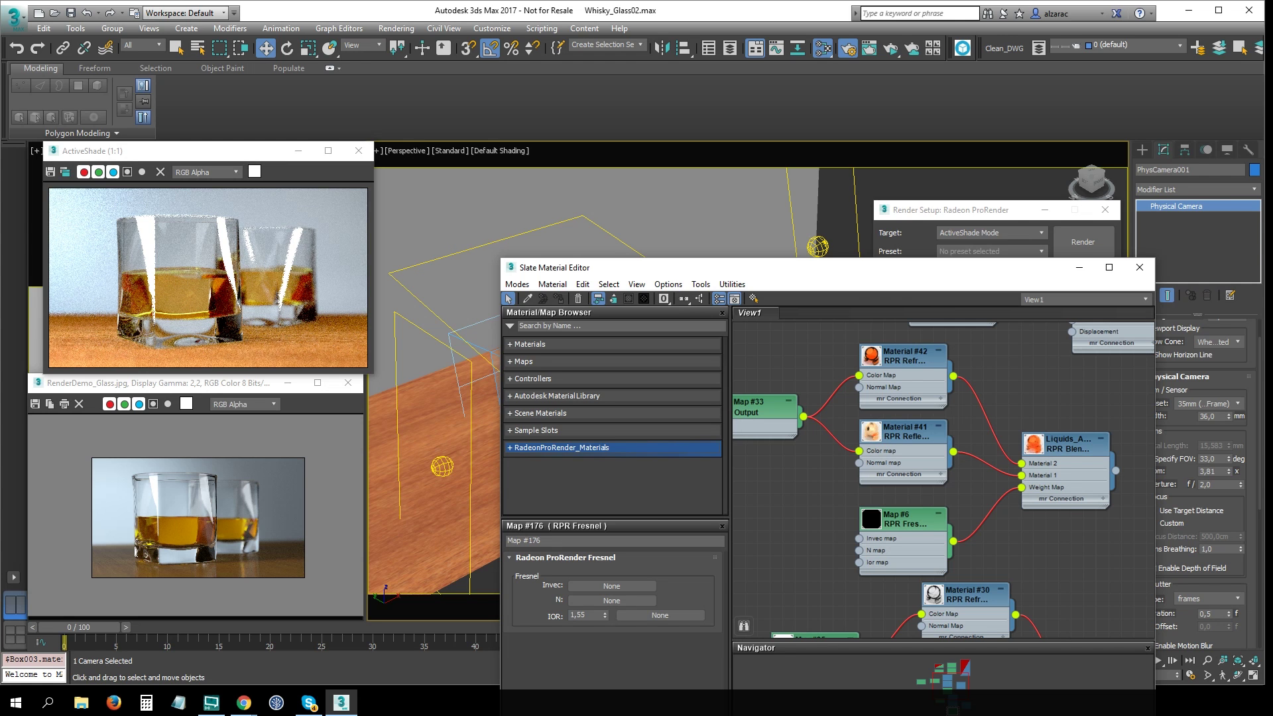
left_click(1139, 267)
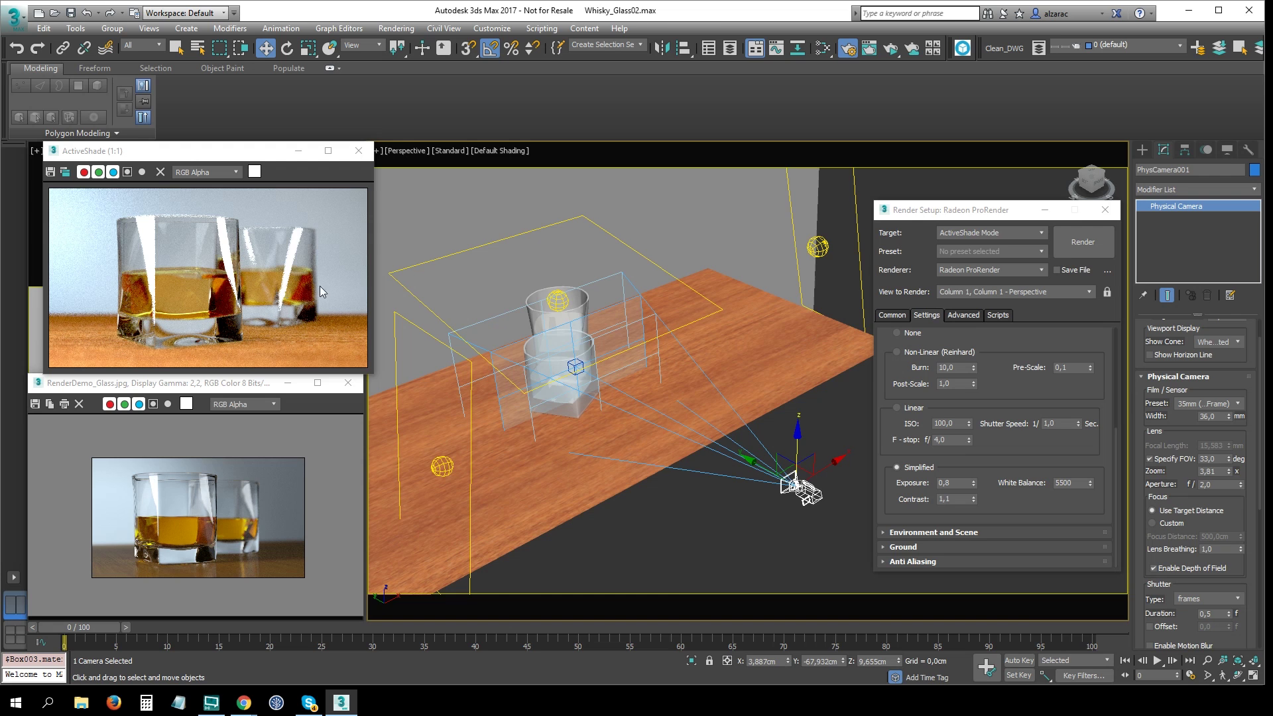
Lower PhotometricLight004 in Z toward the table and close the ActiveShade preview.
mouse_move(464, 318)
middle_mouse_down("alt")
mouse_move(503, 323)
mouse_move(508, 270)
middle_mouse_up("alt")
left_click(443, 306)
left_click_drag(508, 271, 512, 313)
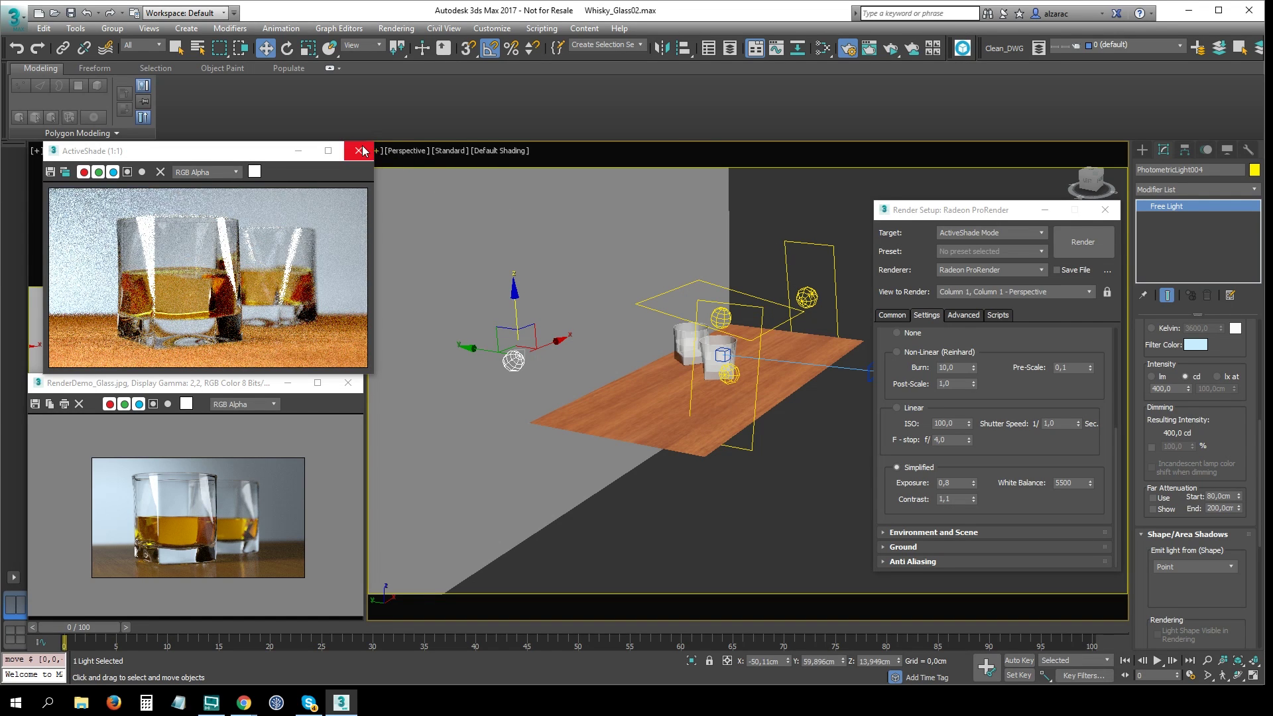
left_click(358, 151)
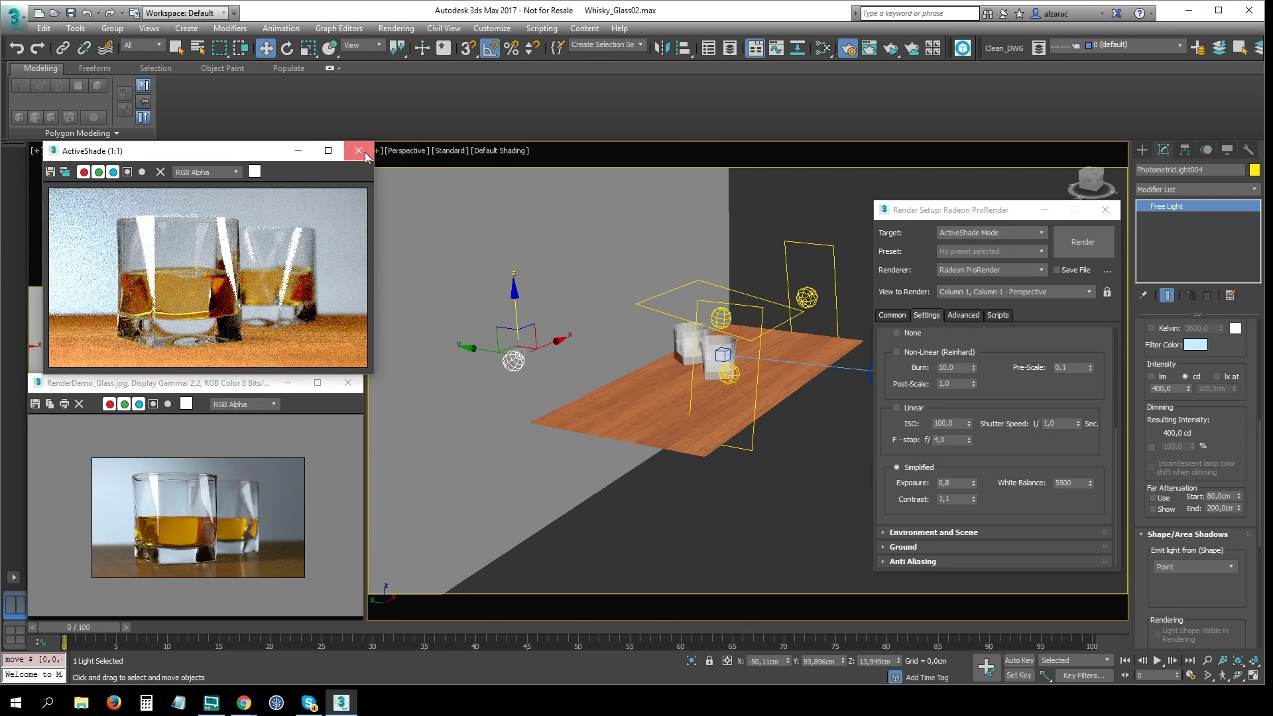
Set the render target to Production and the renderer to Radeon ProRender.
left_click(1029, 234)
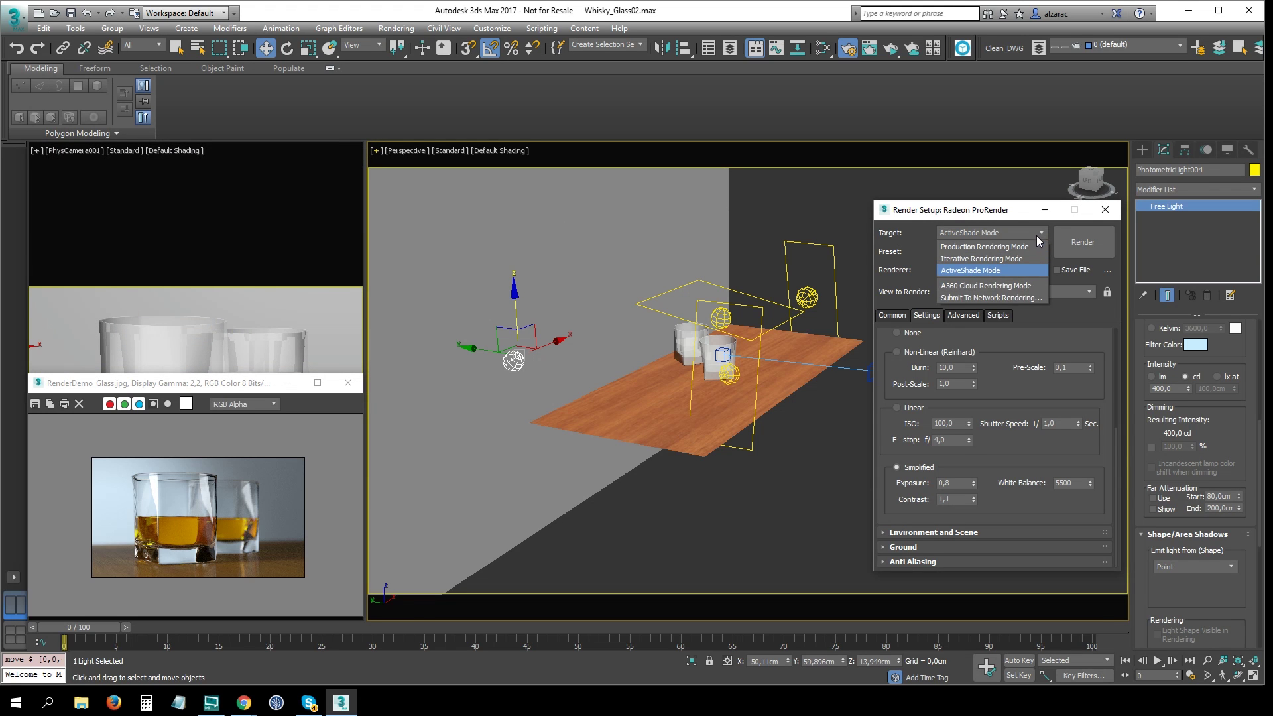
left_click(1029, 245)
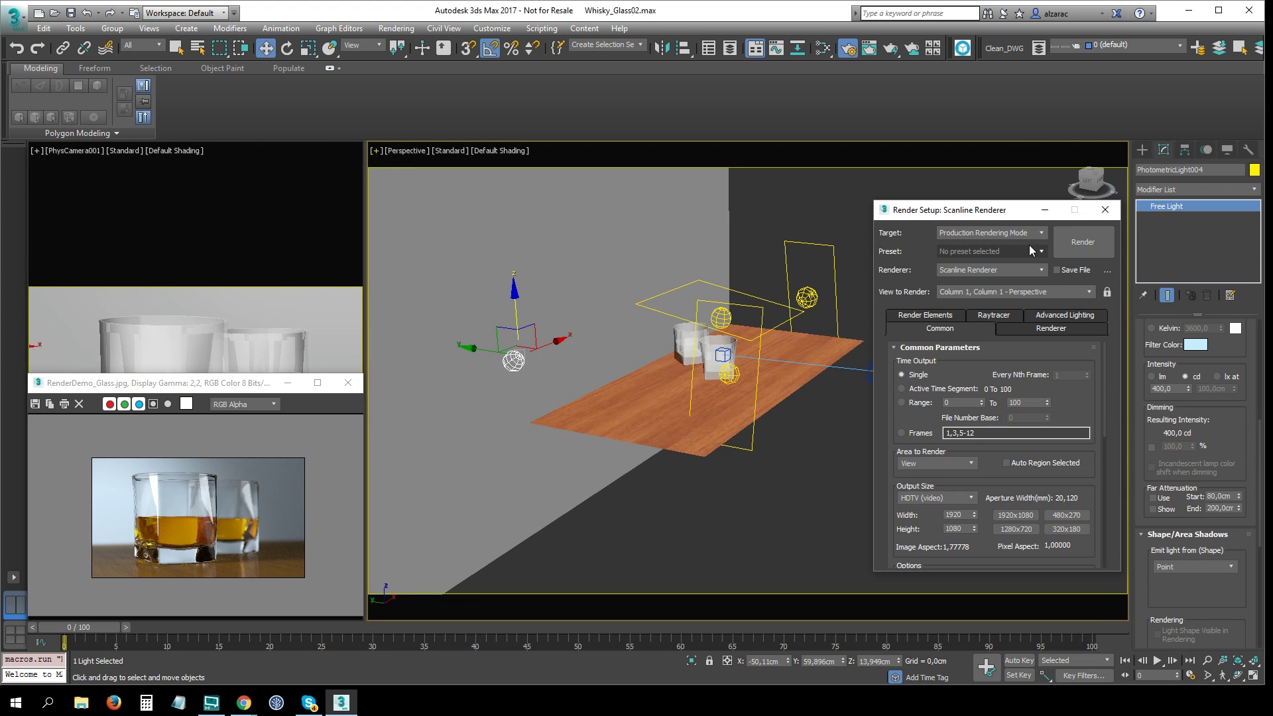
left_click(1038, 272)
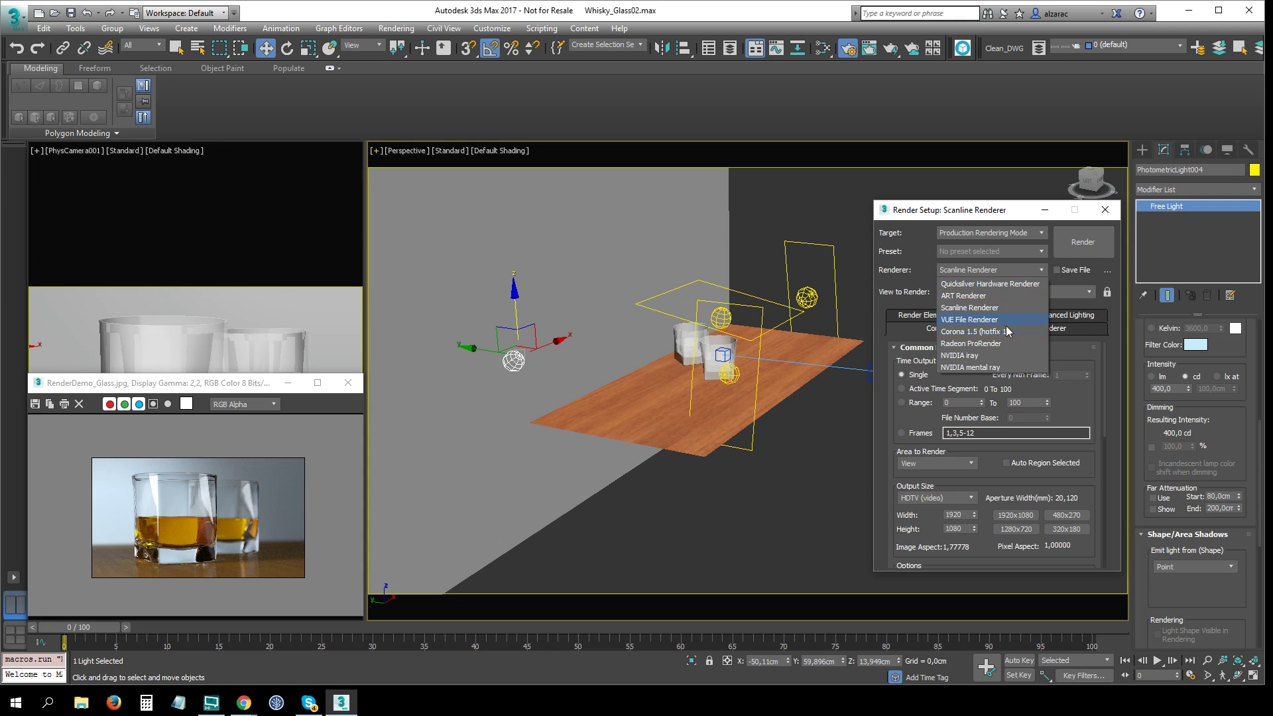
left_click(1000, 344)
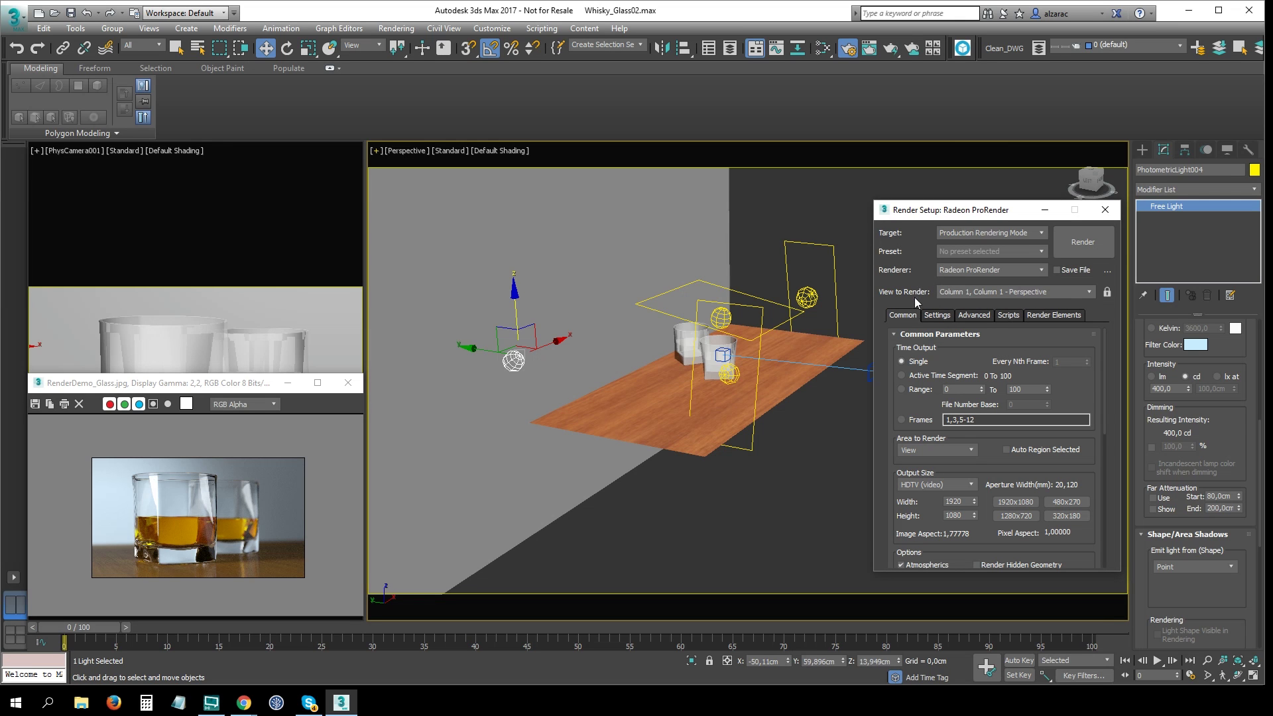
Set ProRender's max ray depth to 20 in the advanced settings.
left_click(980, 316)
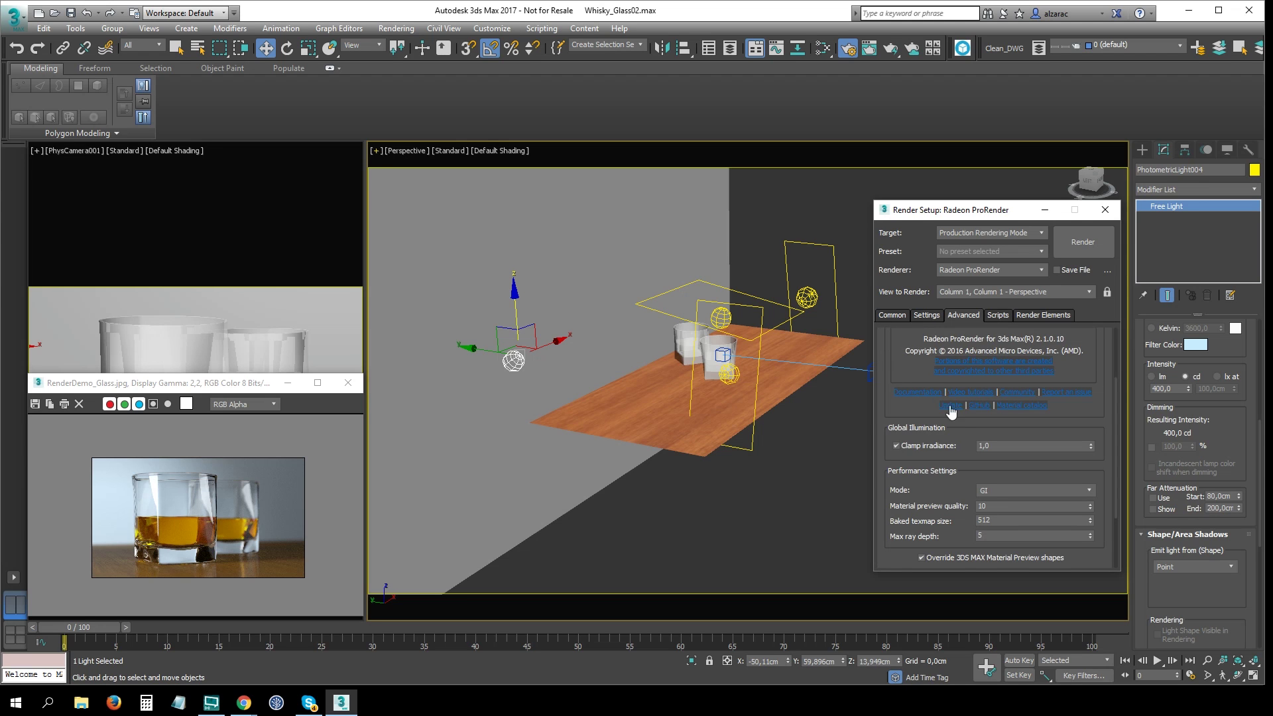
scroll(962, 421, "down", 2)
scroll(1003, 429, "down", 2)
type("20")
key("Return")
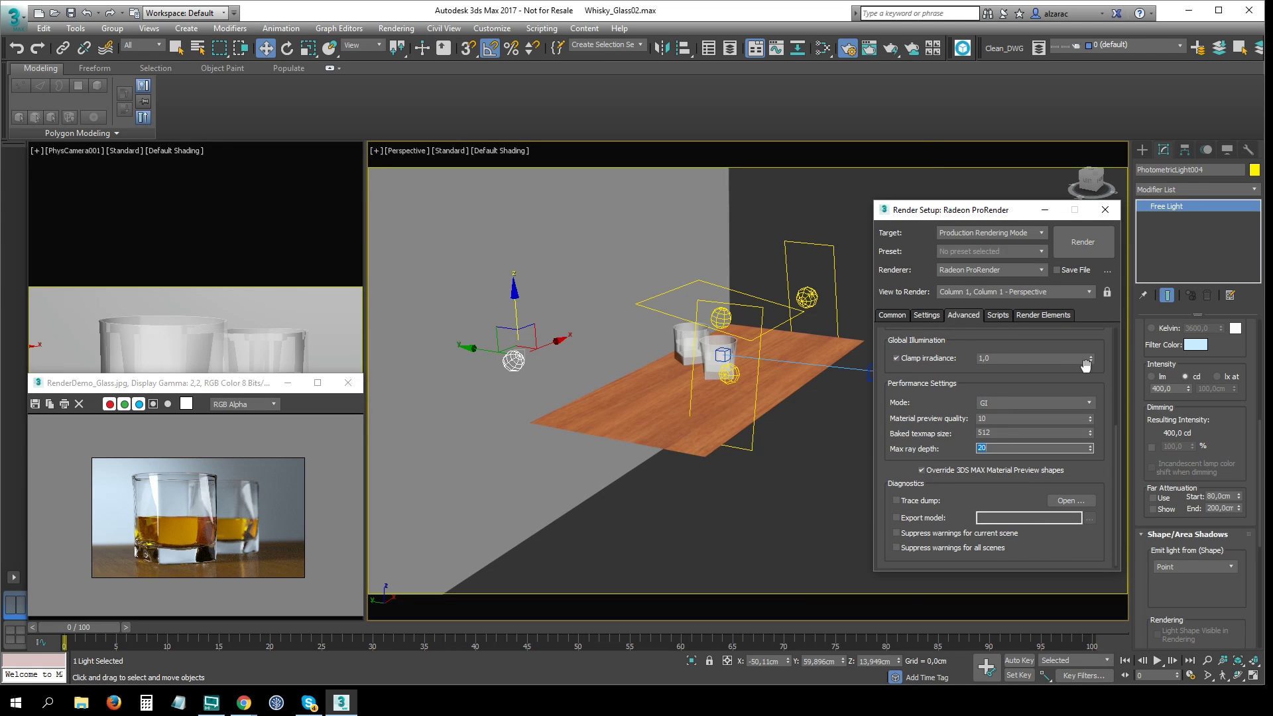
left_click(1100, 380)
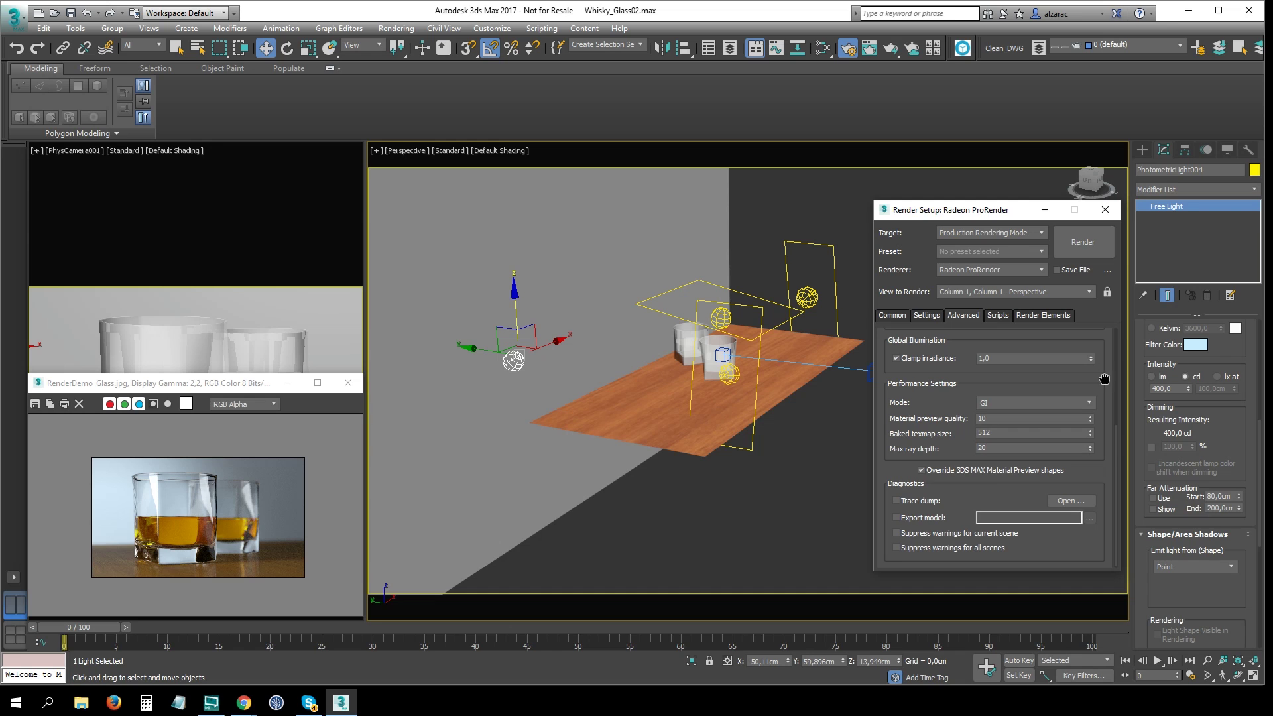
Set output size to 1280x720 and render the PhysCamera001 viewport.
left_click(927, 316)
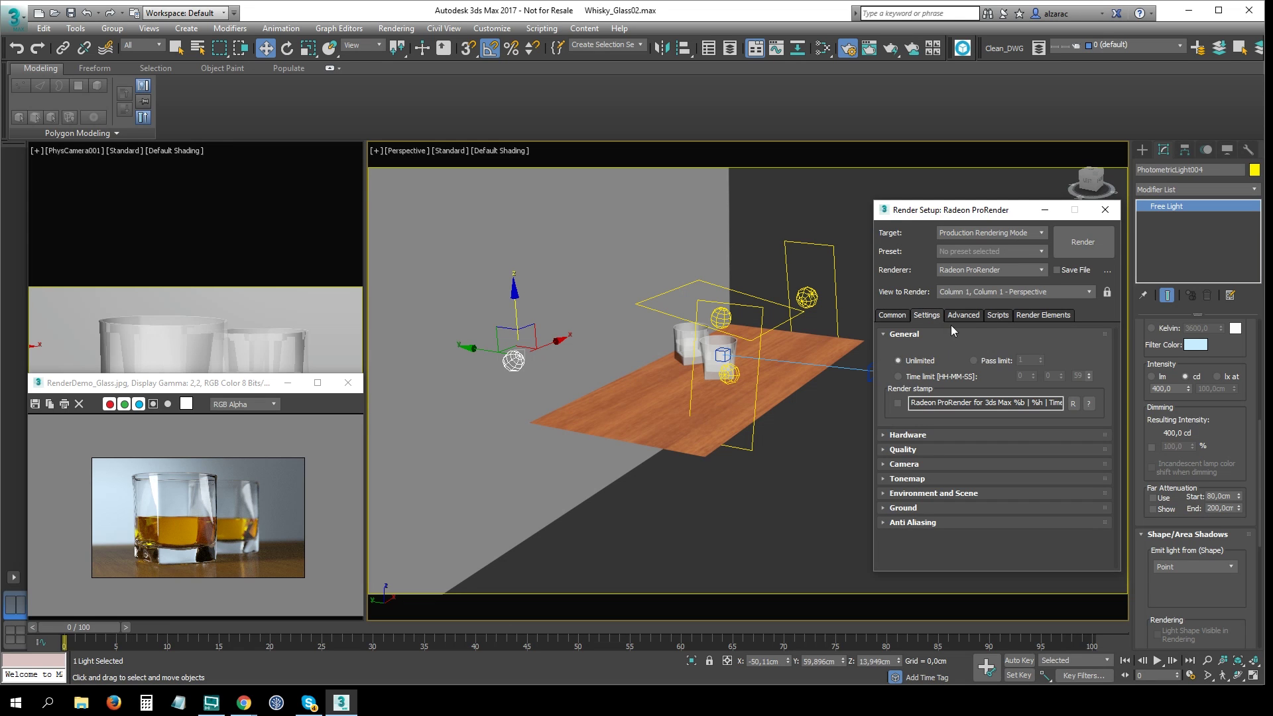
left_click(895, 315)
left_click(1004, 515)
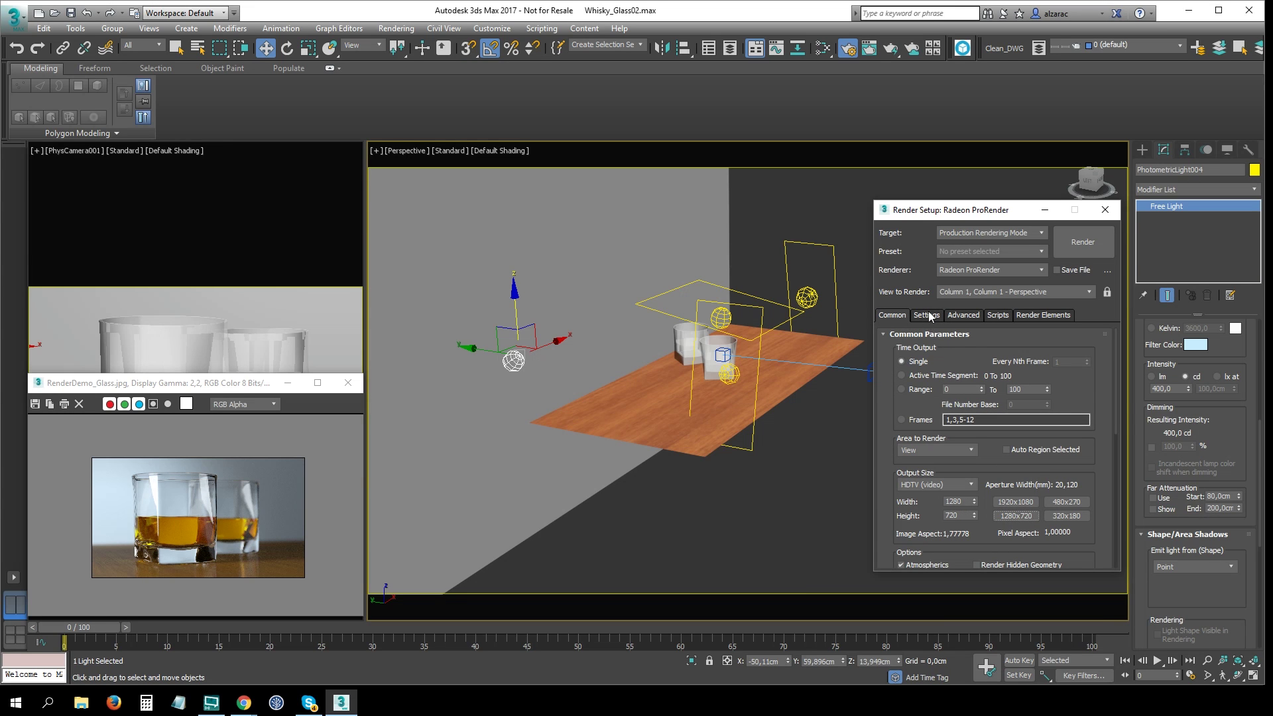
right_click(299, 256)
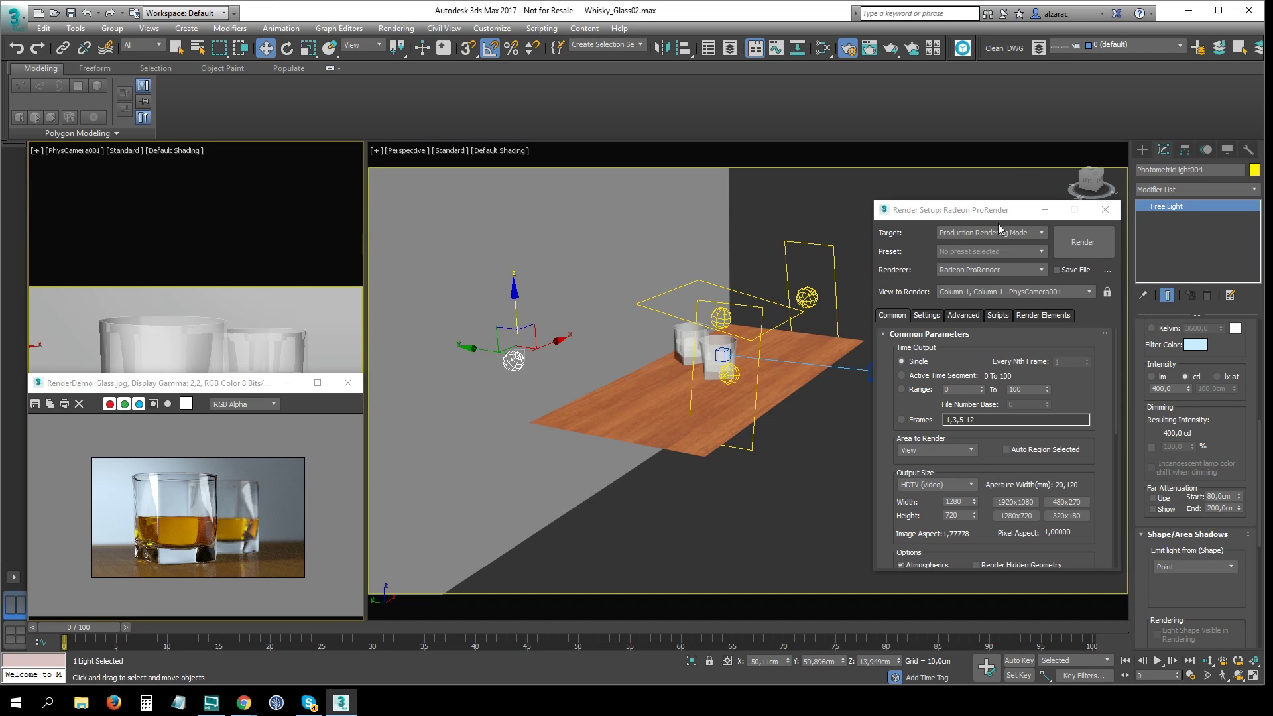
left_click(1071, 244)
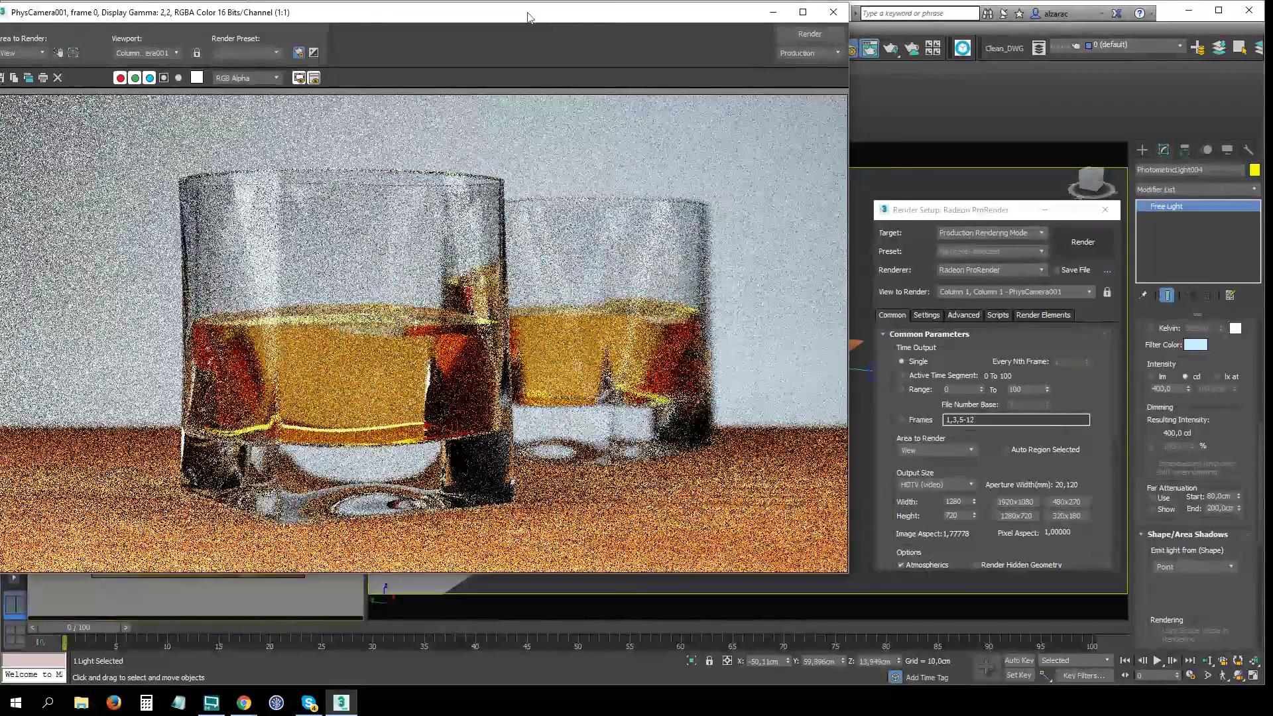
Review the General rollout of the ProRender settings while the test render runs.
left_click_drag(532, 21, 720, 39)
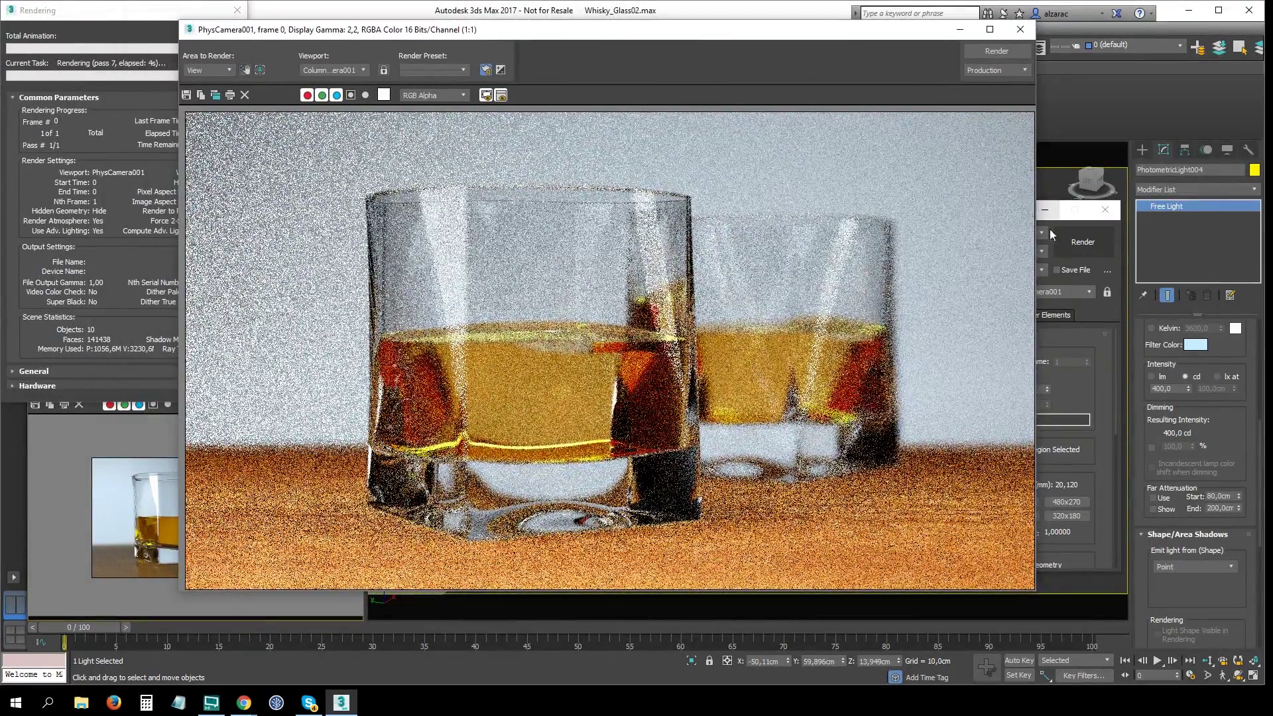
left_click(1110, 380)
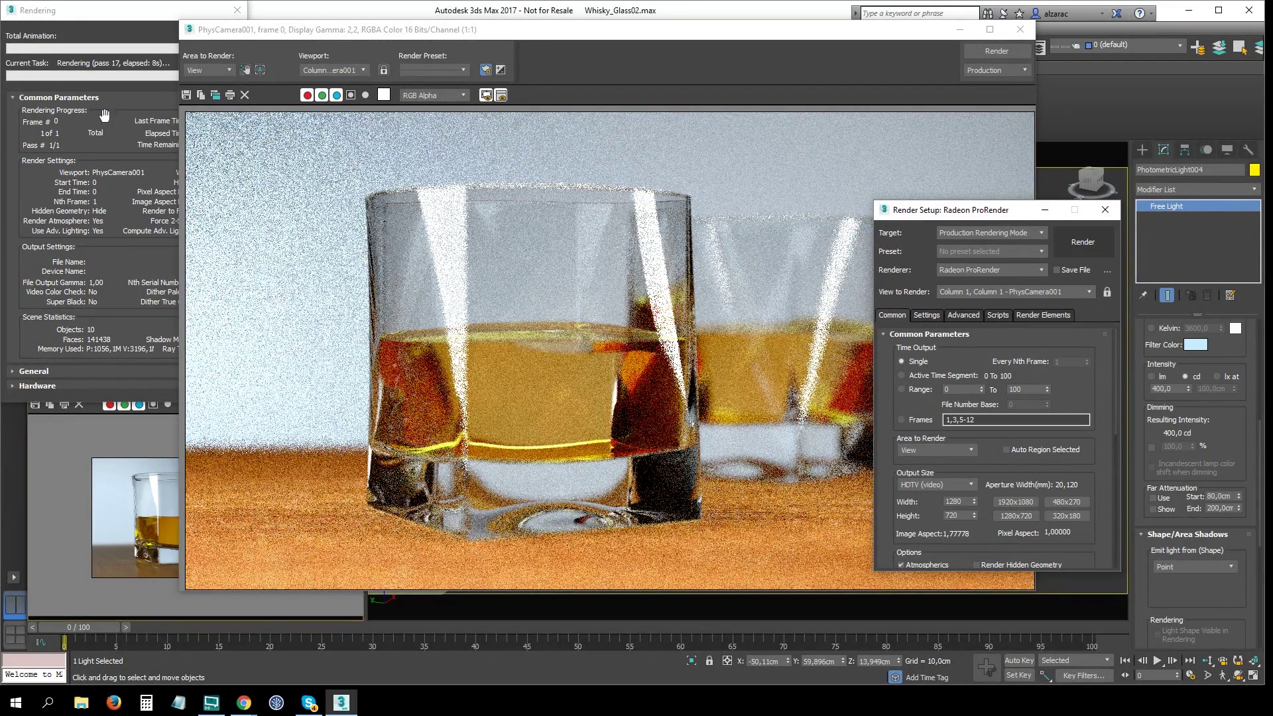
left_click(117, 143)
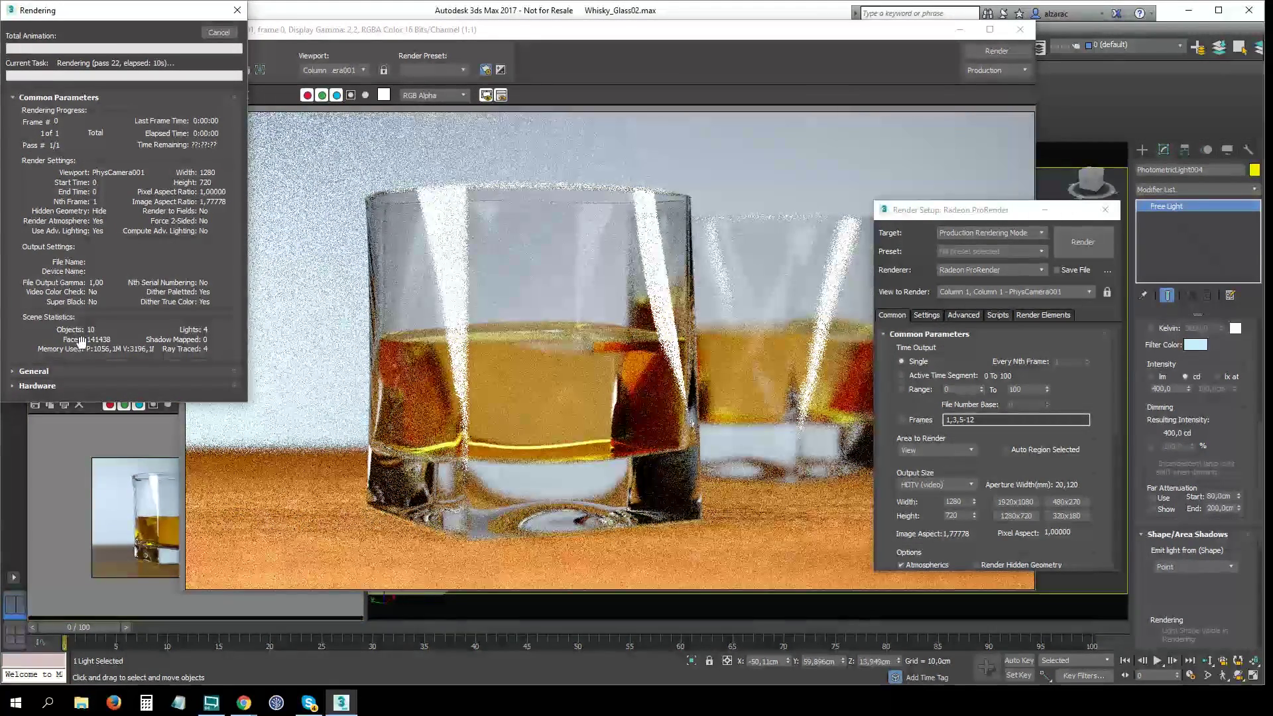
scroll(87, 316, "down", 1)
scroll(87, 315, "down", 3)
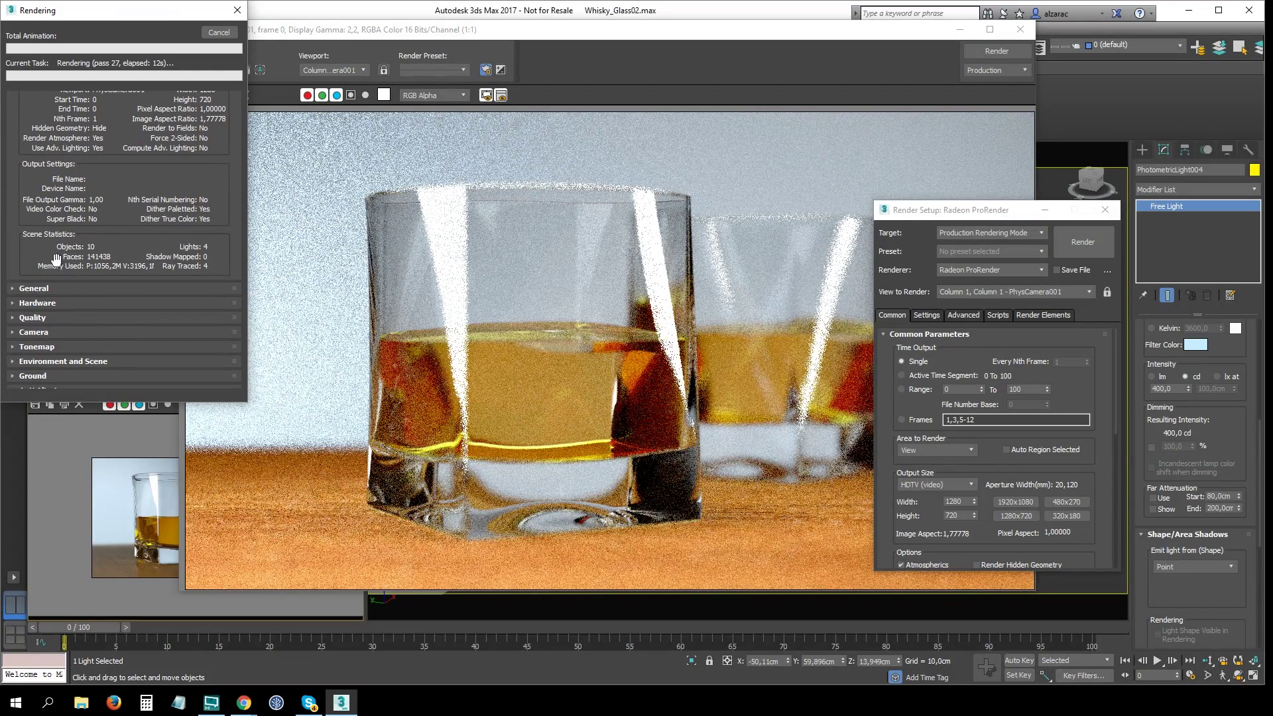
left_click(30, 289)
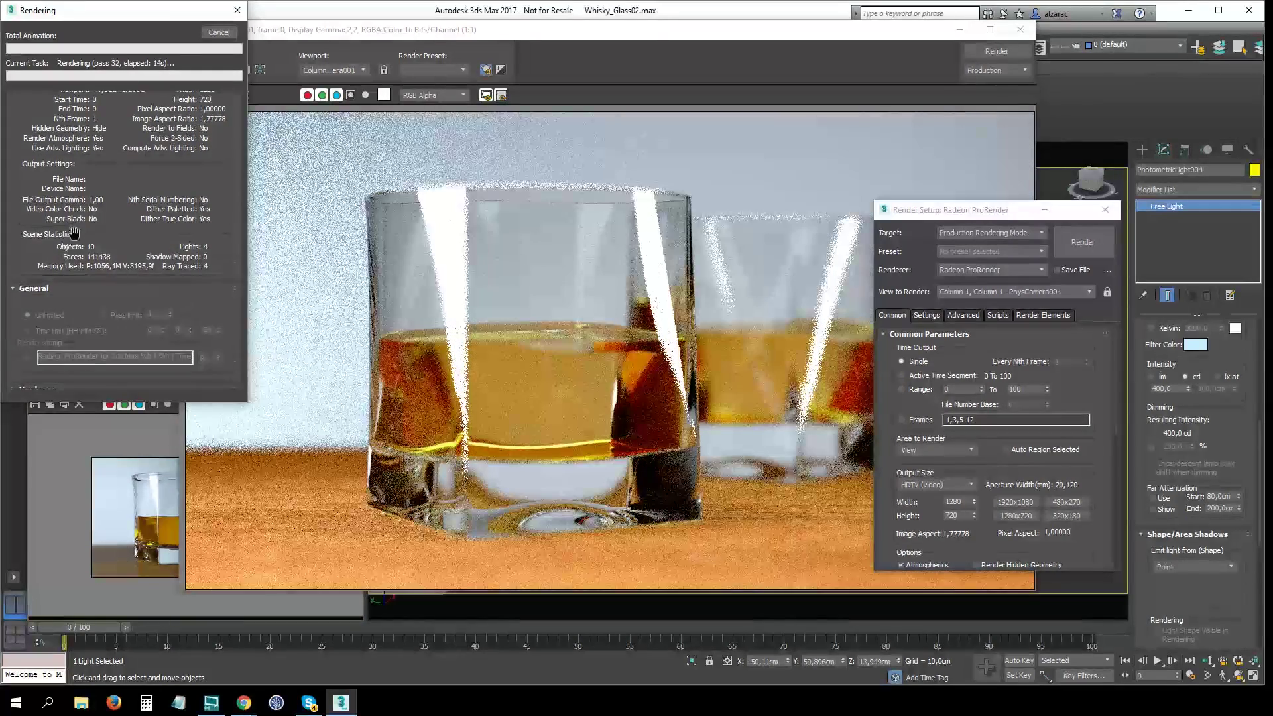
scroll(70, 248, "down", 2)
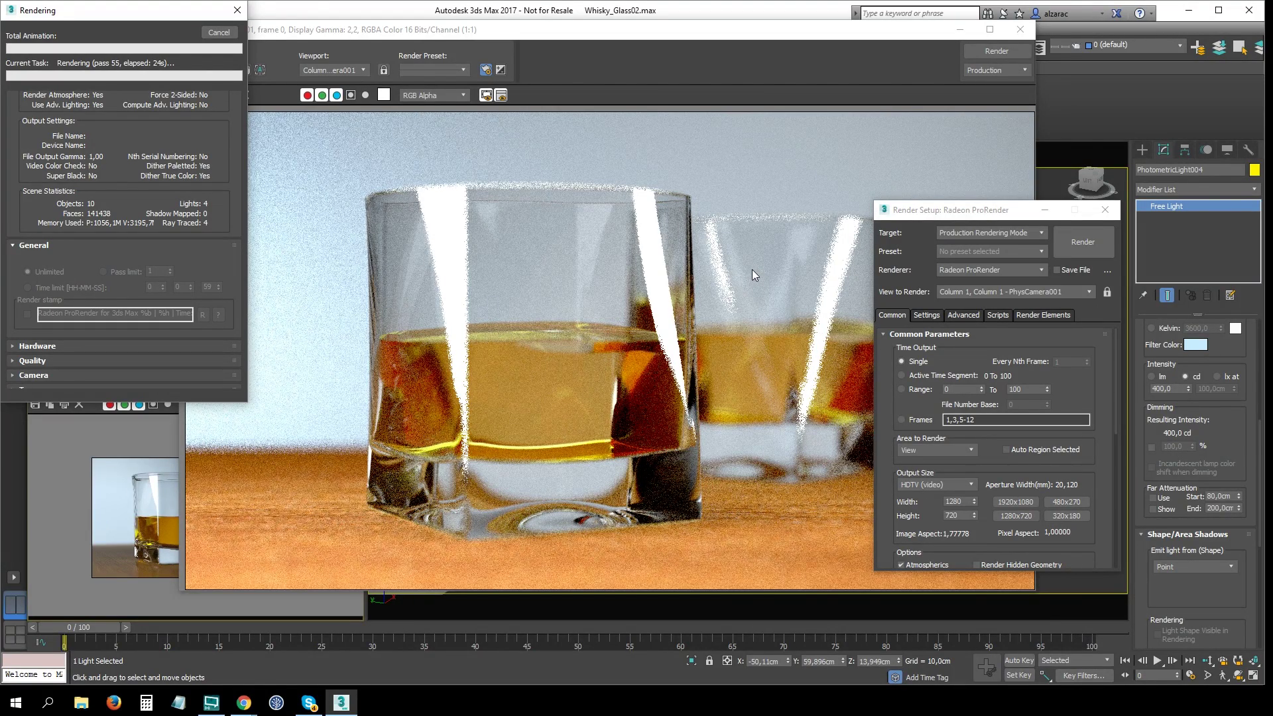
mouse_move(771, 35)
left_mouse_down()
mouse_move(861, 41)
mouse_move(845, 42)
left_mouse_up()
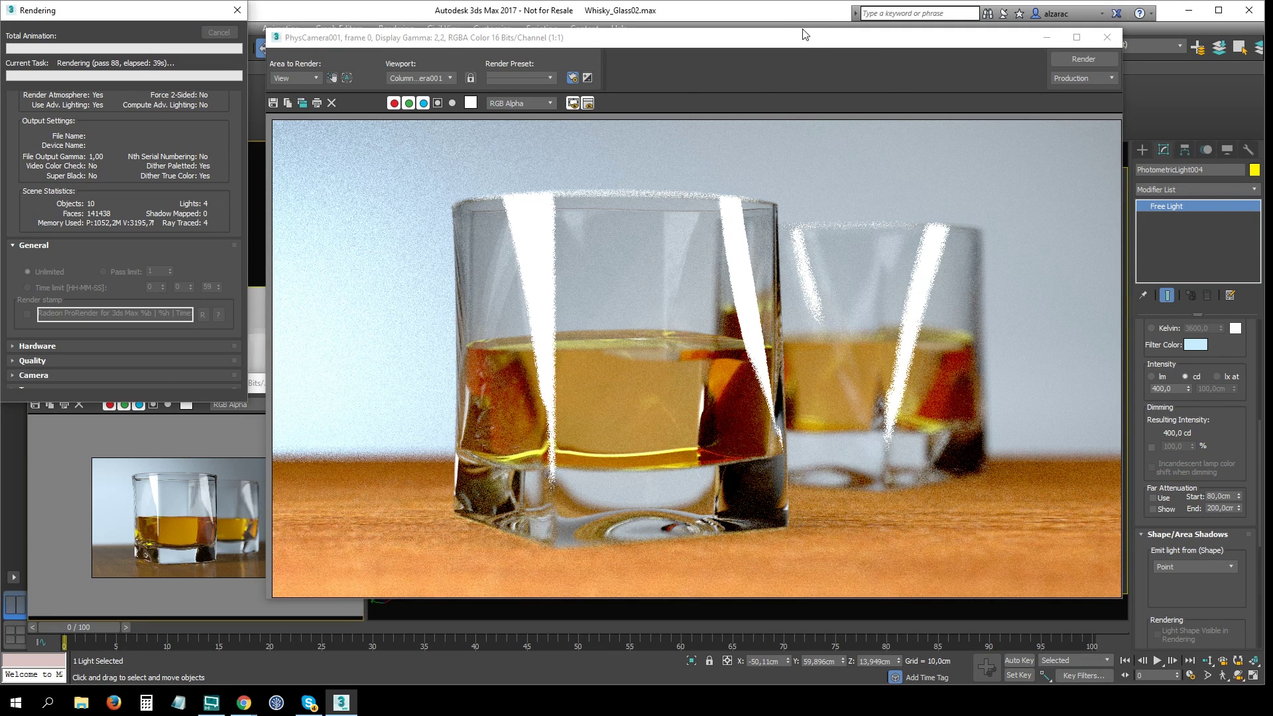
Cancel the noisy render and close the frame window and Render Setup.
key("Escape")
left_click_drag(801, 48, 747, 142)
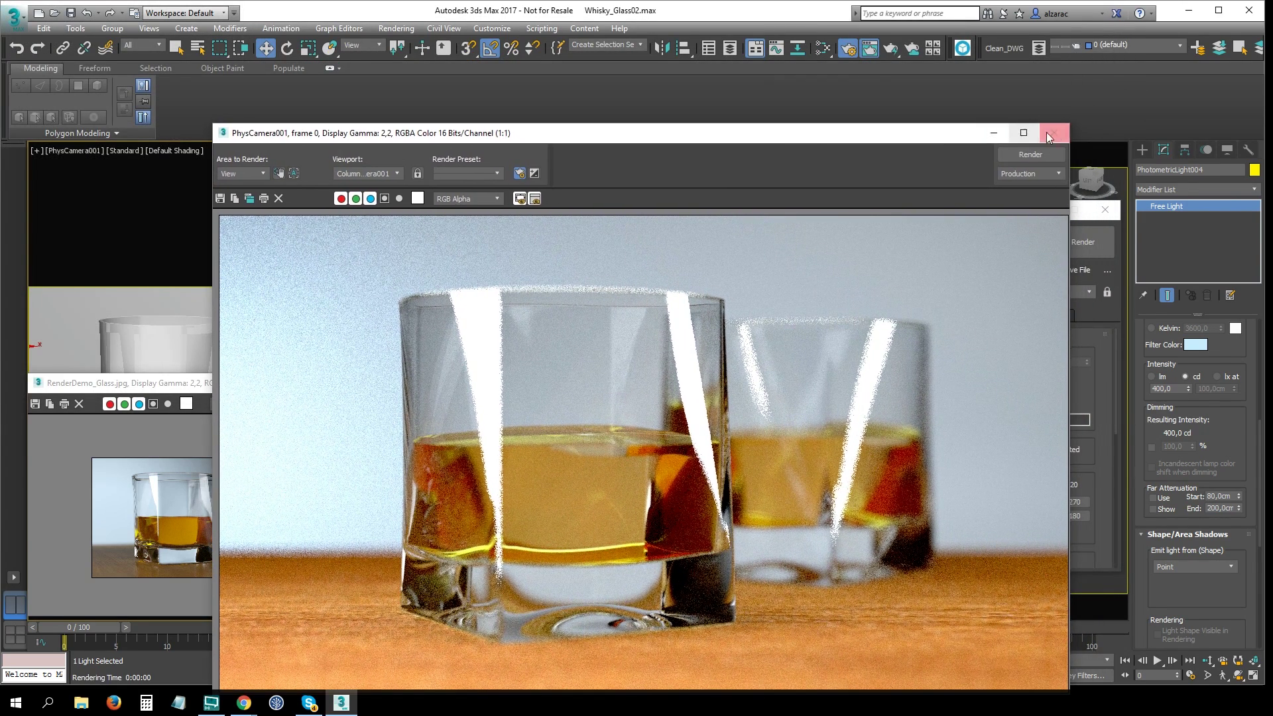
left_click(1053, 131)
left_click(1106, 208)
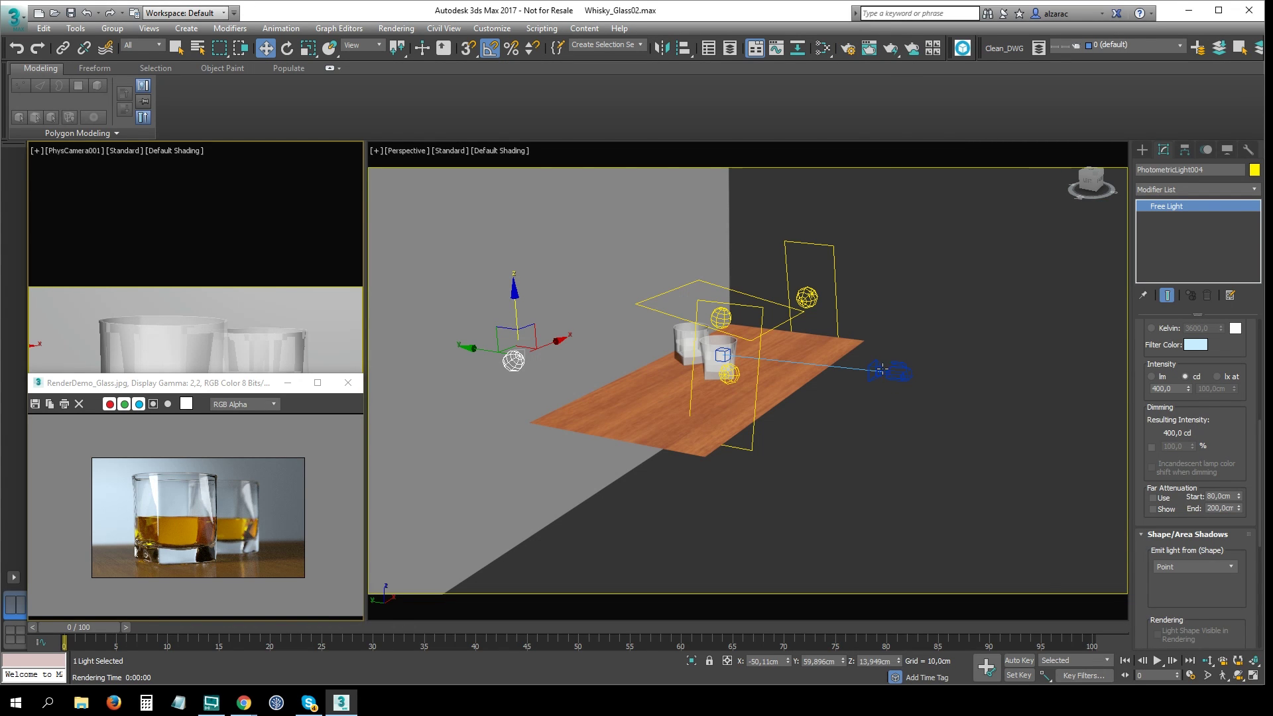
Select PhysCamera001 in Top view and reduce its target distance to 62,522.
left_click(890, 370)
key("t")
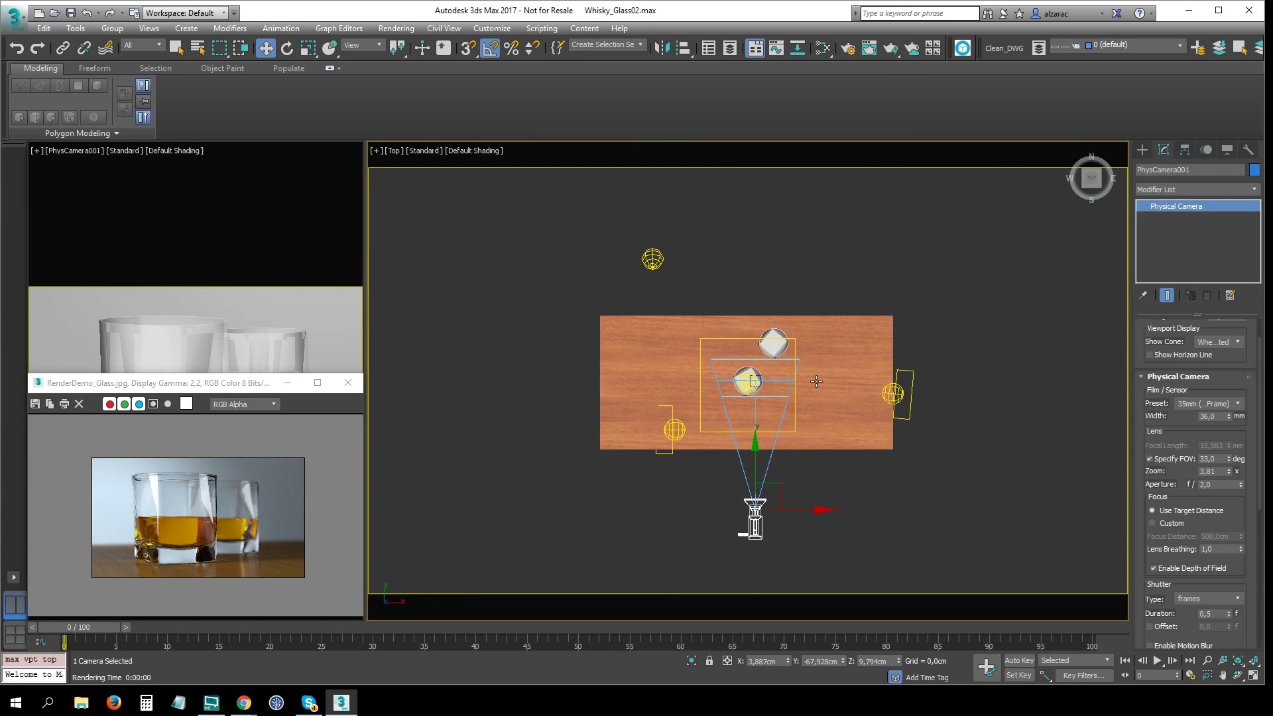
key("z")
scroll(1238, 368, "up", 2)
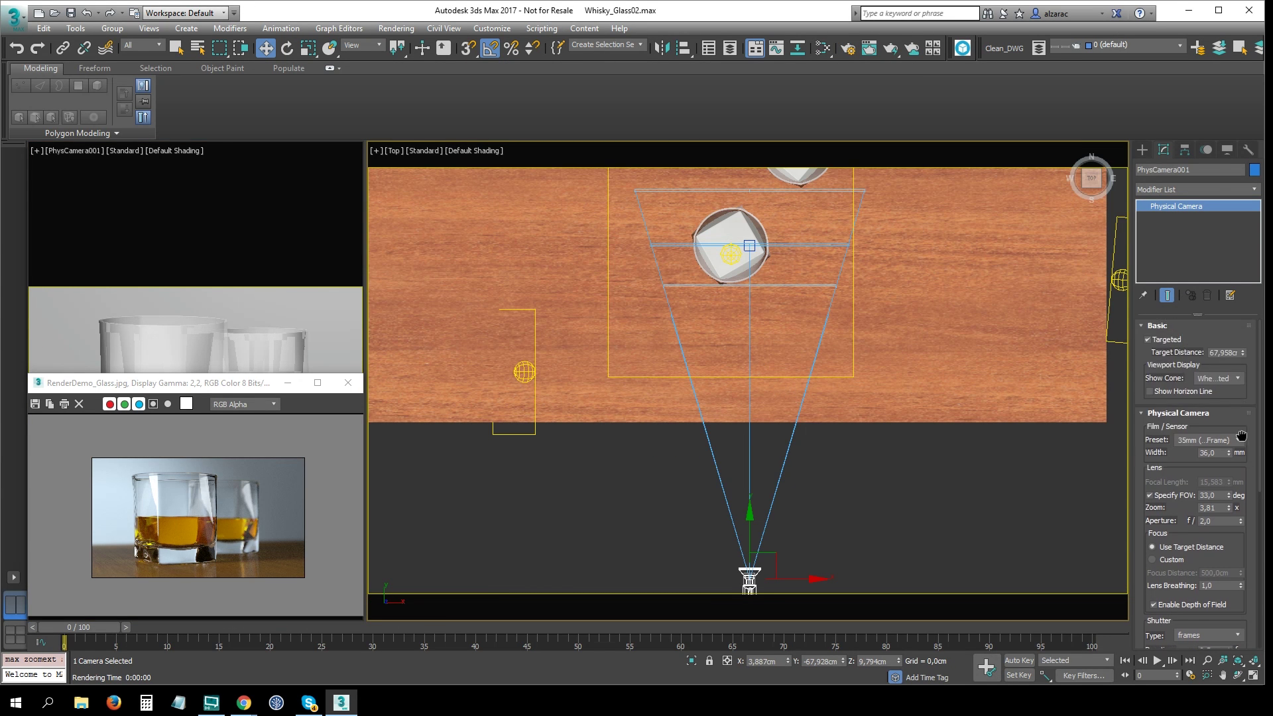
left_click_drag(1242, 353, 1242, 355)
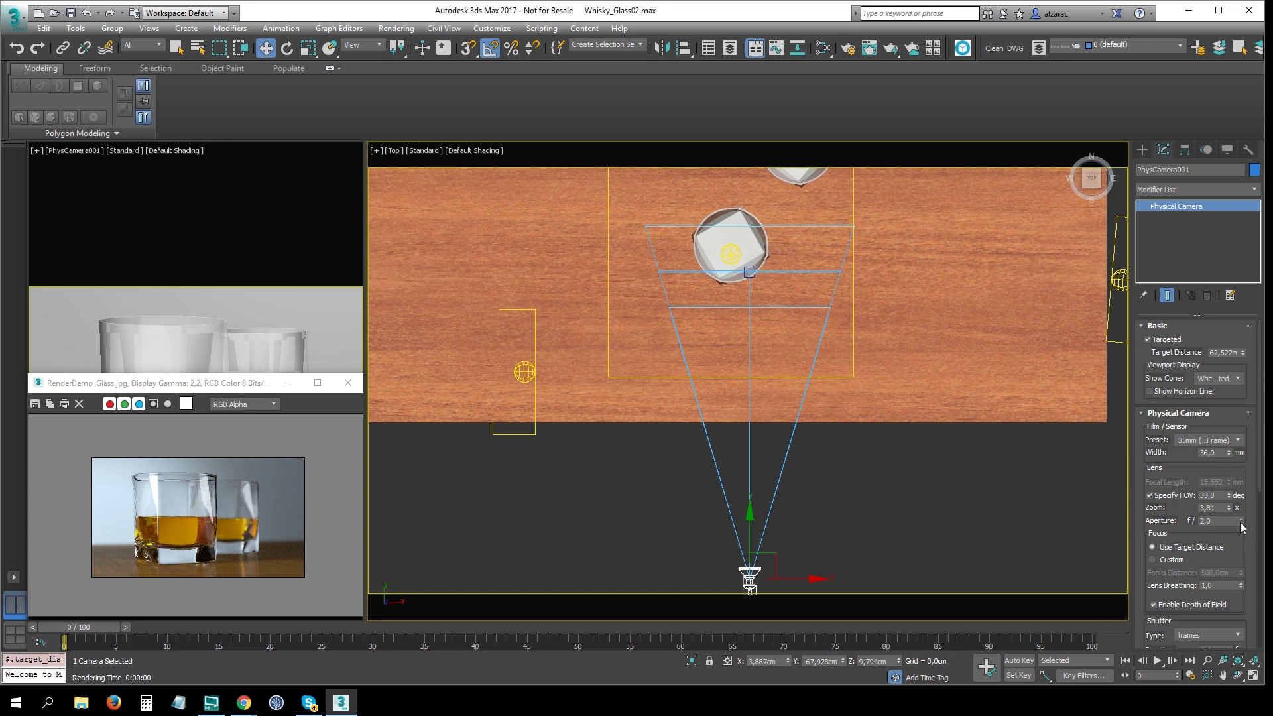
Set the camera aperture to f/3,0 and render the camera viewport.
double_click(1213, 521)
type("3")
key("Return")
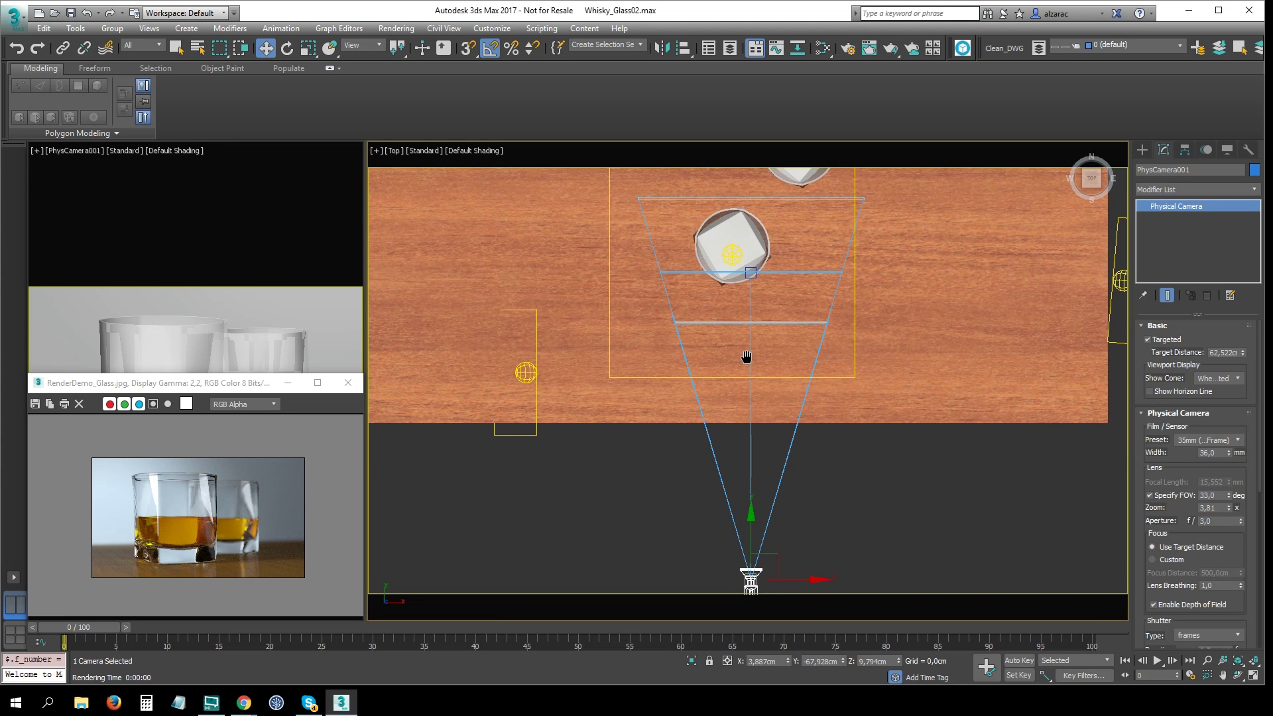
right_click(298, 241)
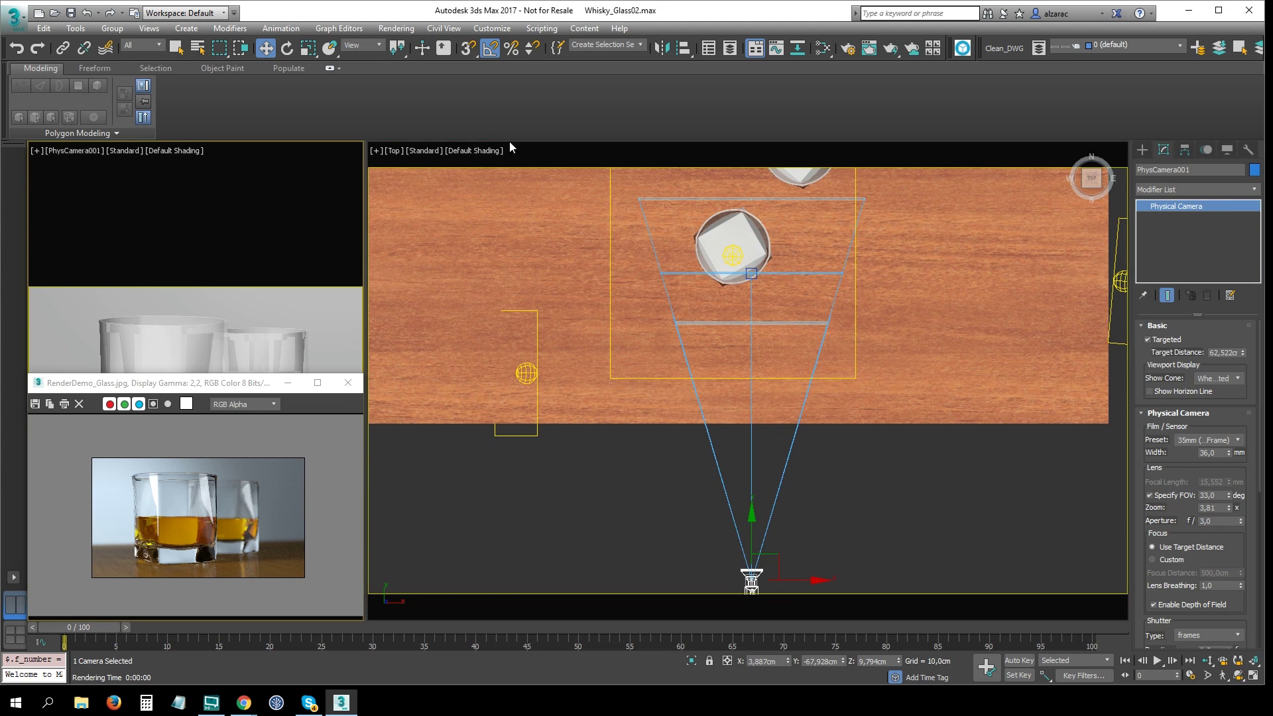
left_click(886, 51)
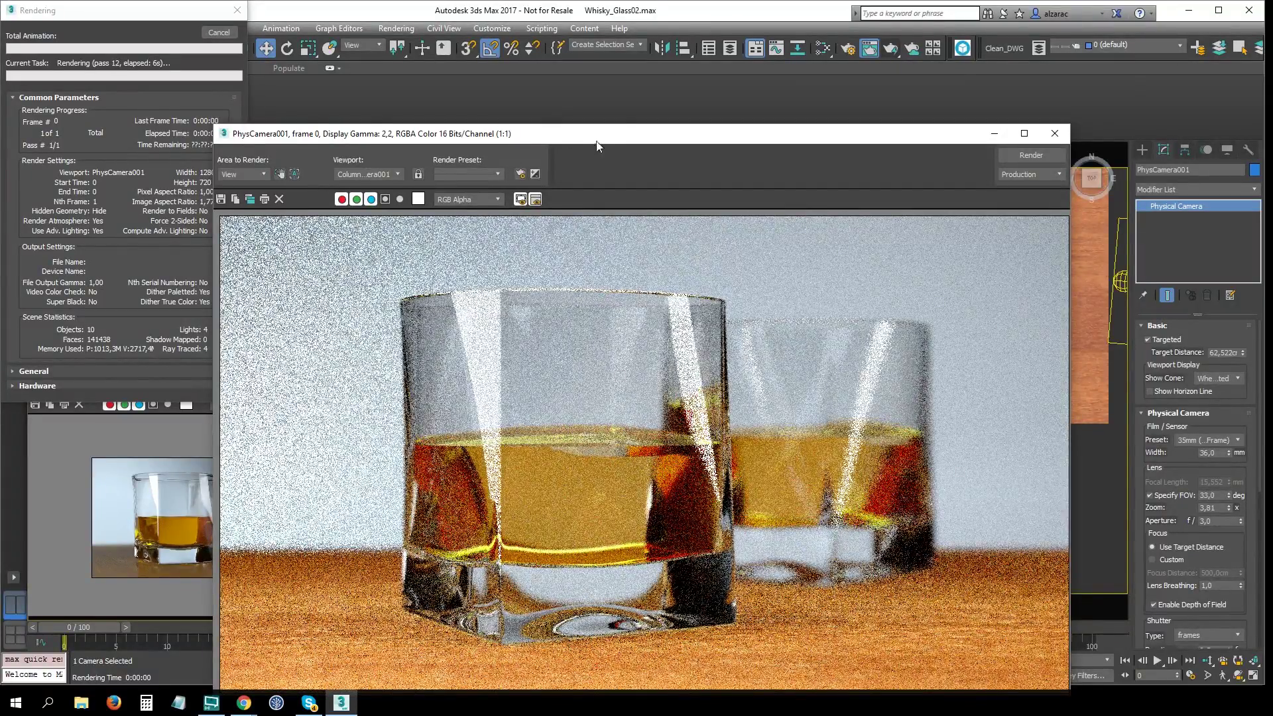
Let the render reach about 330 passes: front glass sharp, rear glass softly blurred.
left_click_drag(601, 140, 655, 65)
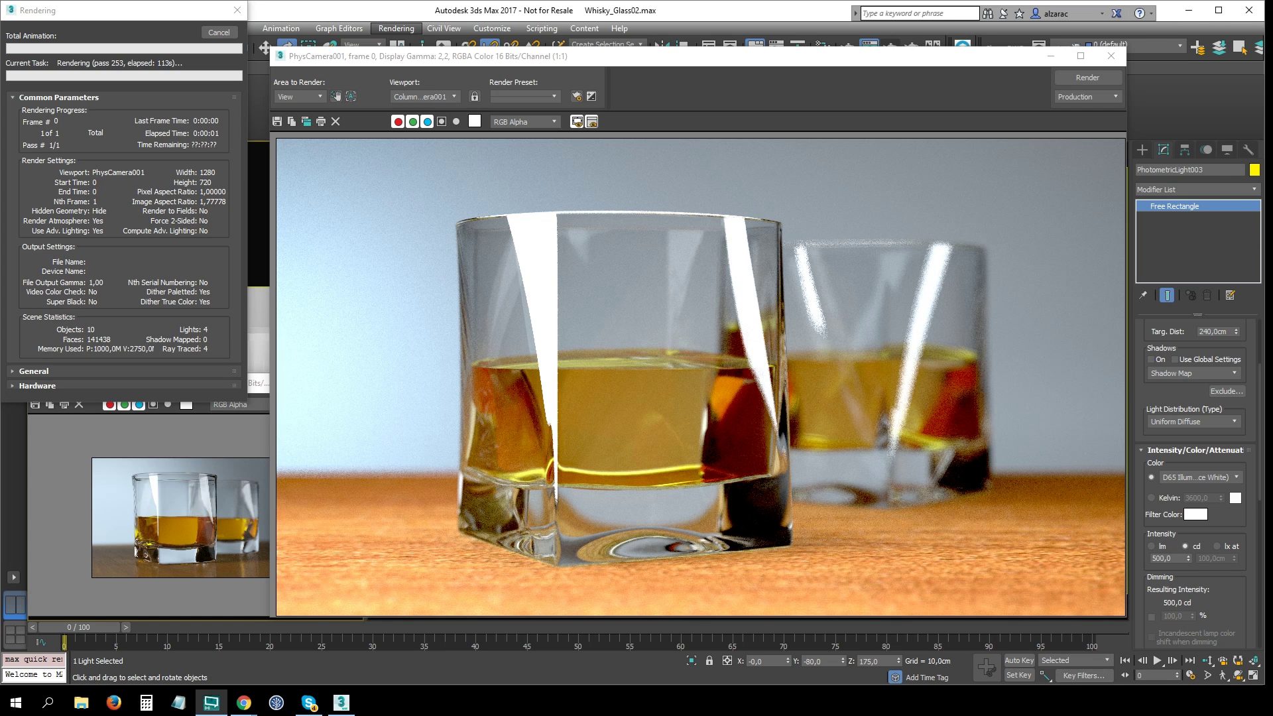
mouse_move(1095, 250)
left_mouse_down()
mouse_move(998, 268)
mouse_move(1029, 308)
left_mouse_up()
mouse_move(754, 361)
left_mouse_down()
mouse_move(663, 392)
mouse_move(763, 368)
left_mouse_up()
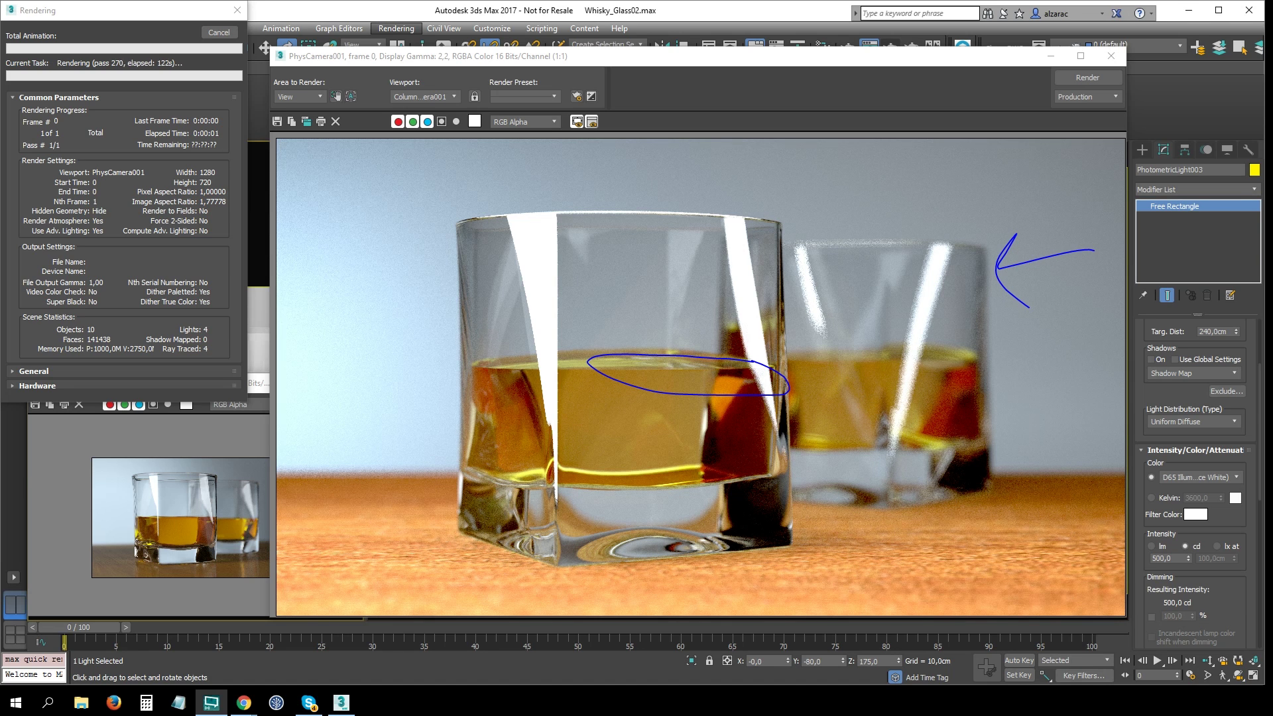
key("Escape")
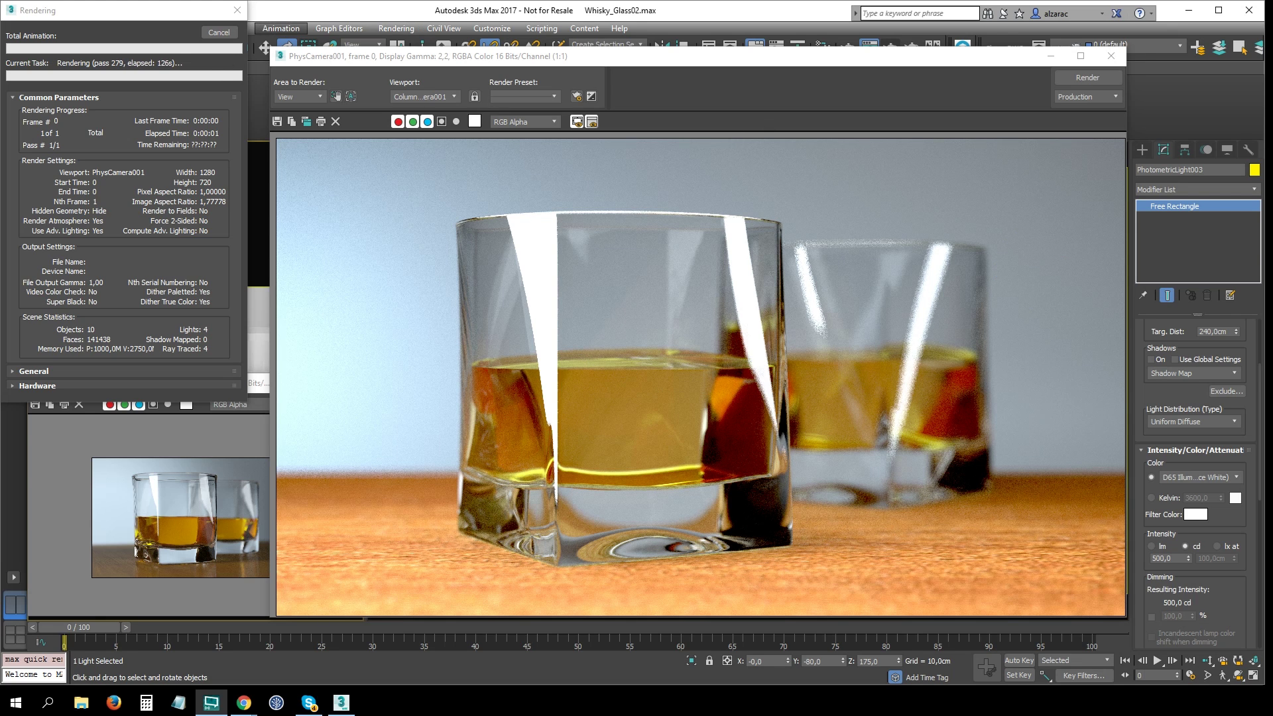
mouse_move(183, 47)
left_mouse_down()
mouse_move(26, 67)
mouse_move(167, 45)
left_mouse_up()
mouse_move(983, 227)
left_mouse_down()
mouse_move(749, 338)
mouse_move(1013, 295)
left_mouse_up()
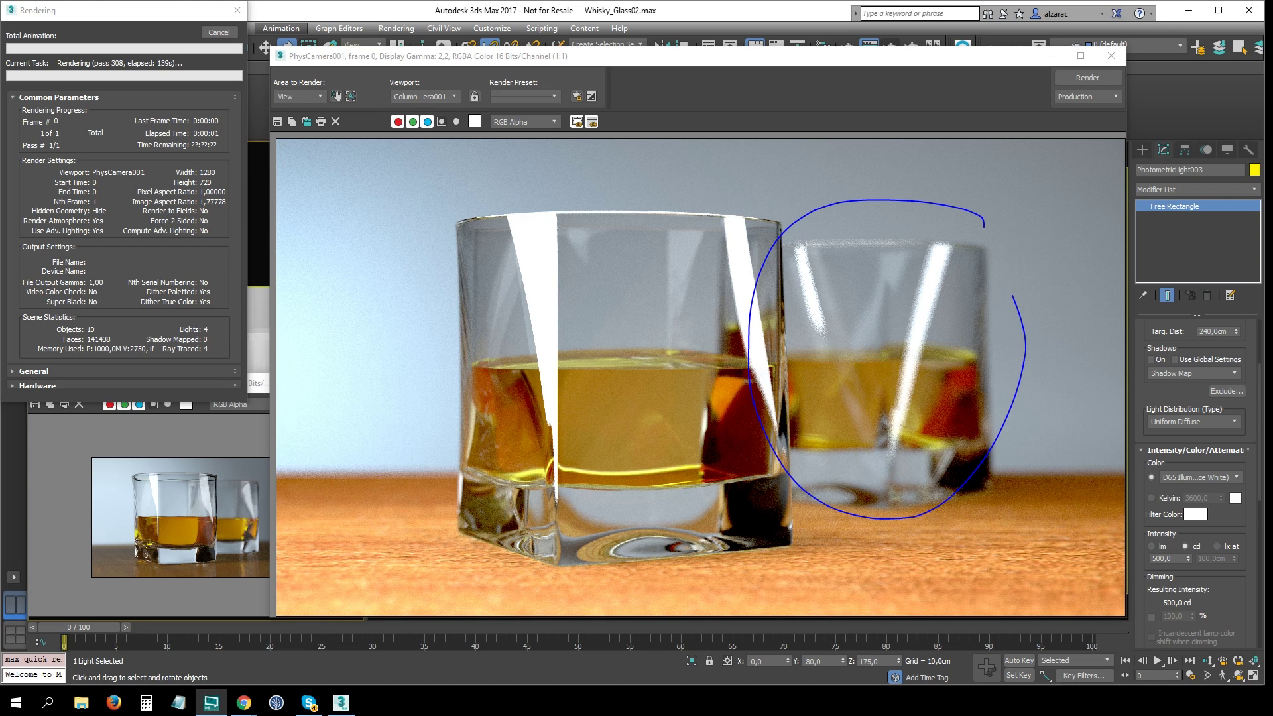
key("Escape")
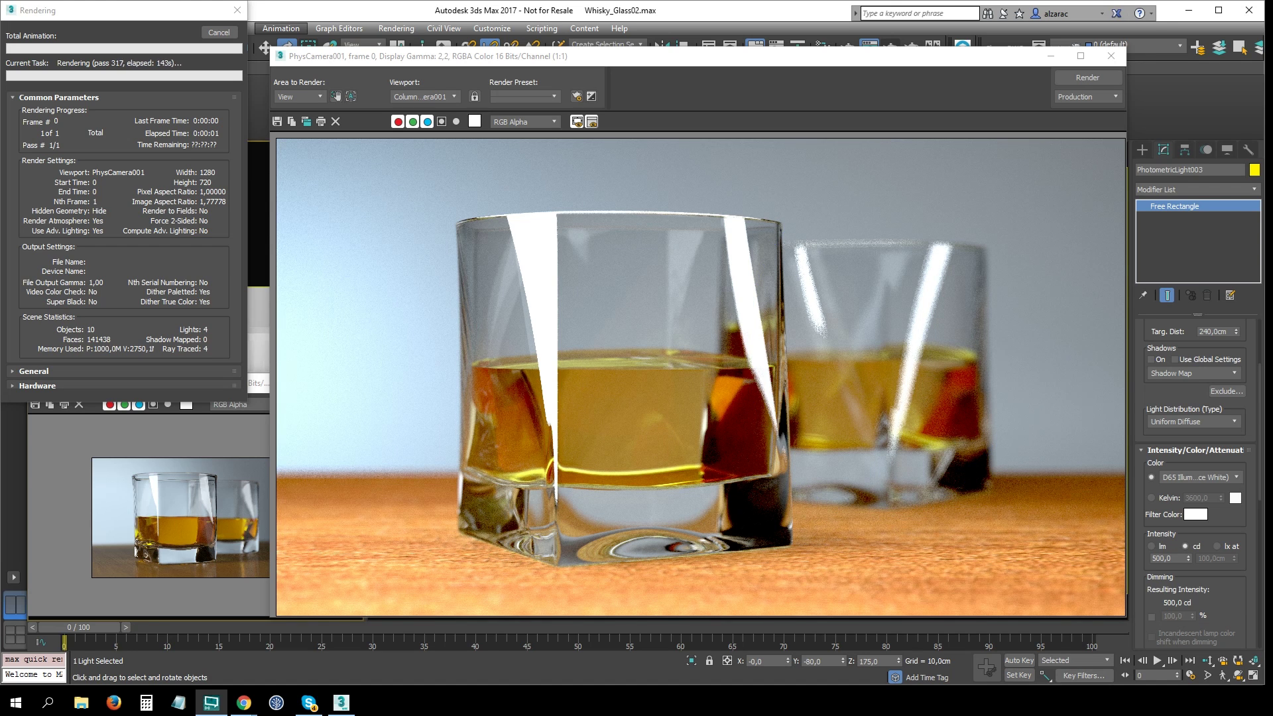
mouse_move(798, 207)
left_mouse_down()
mouse_move(611, 157)
mouse_move(377, 303)
mouse_move(458, 550)
mouse_move(693, 593)
mouse_move(845, 332)
mouse_move(832, 240)
left_mouse_up()
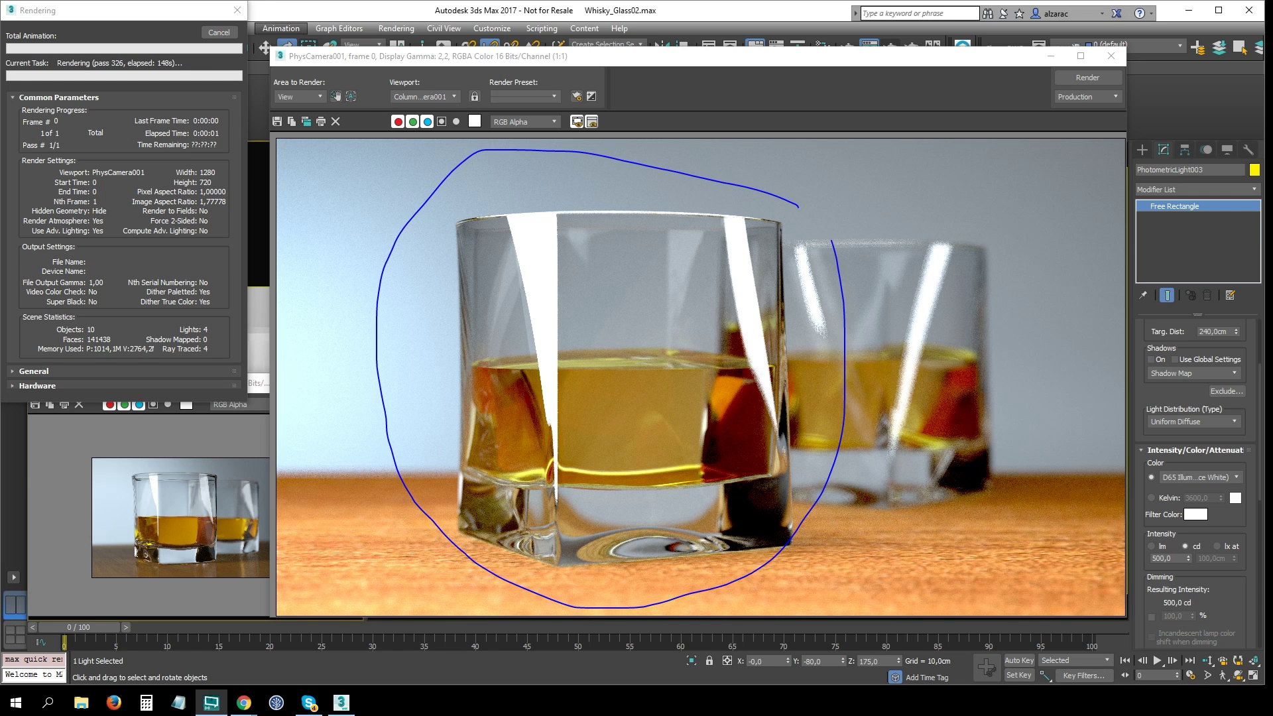
key("Escape")
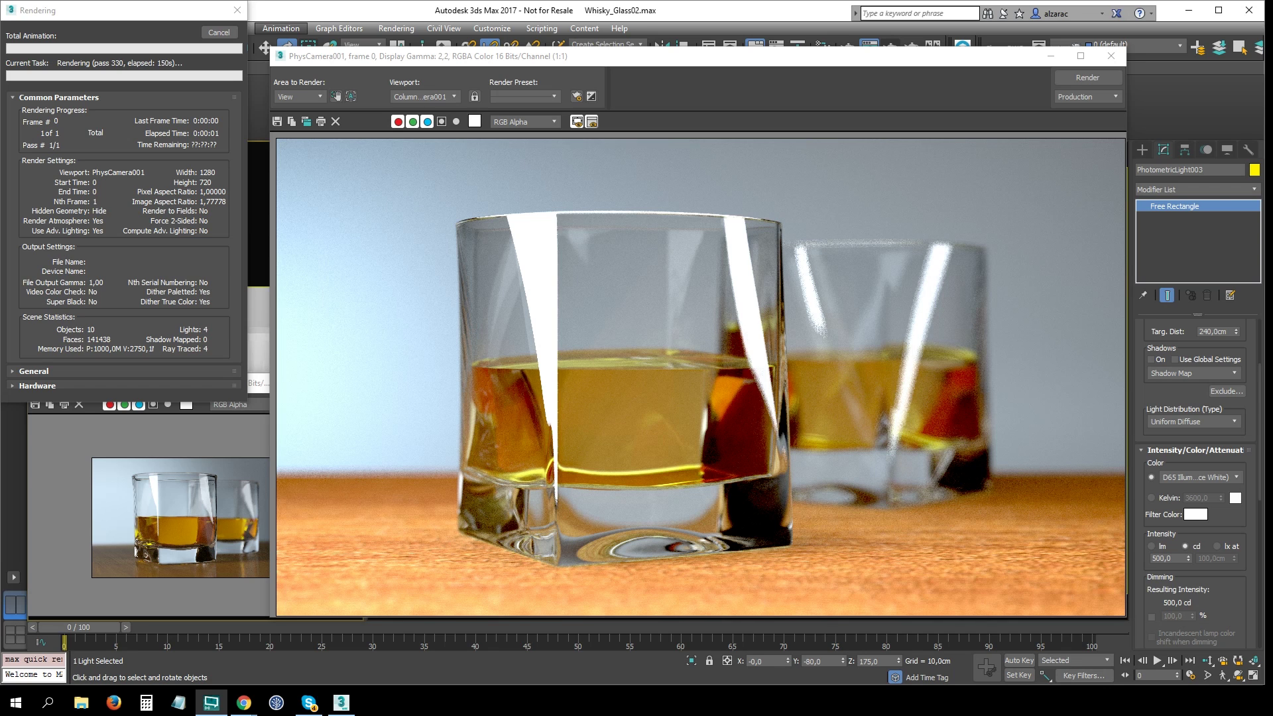